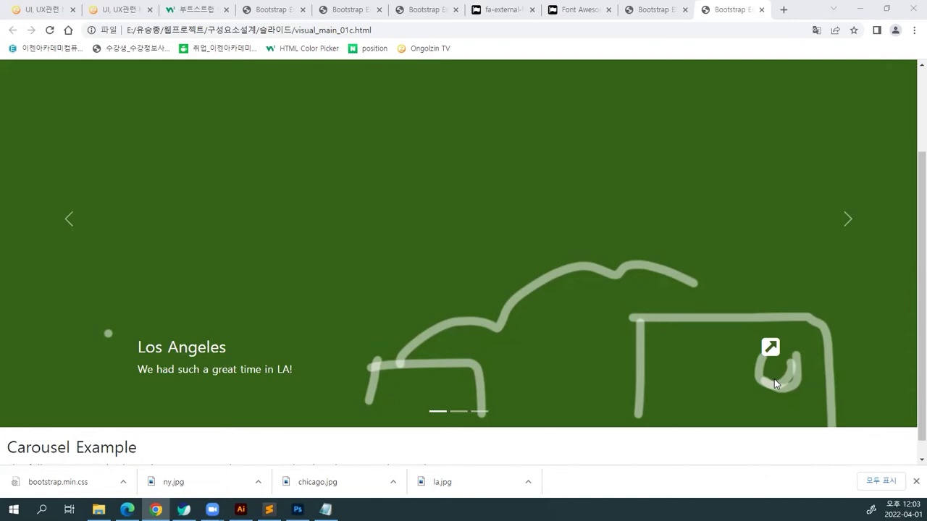
Capture a screen region of the green Los Angeles slide covering the caption, the arrow icon and the hand-drawn sketch.
key(super+shift+s)
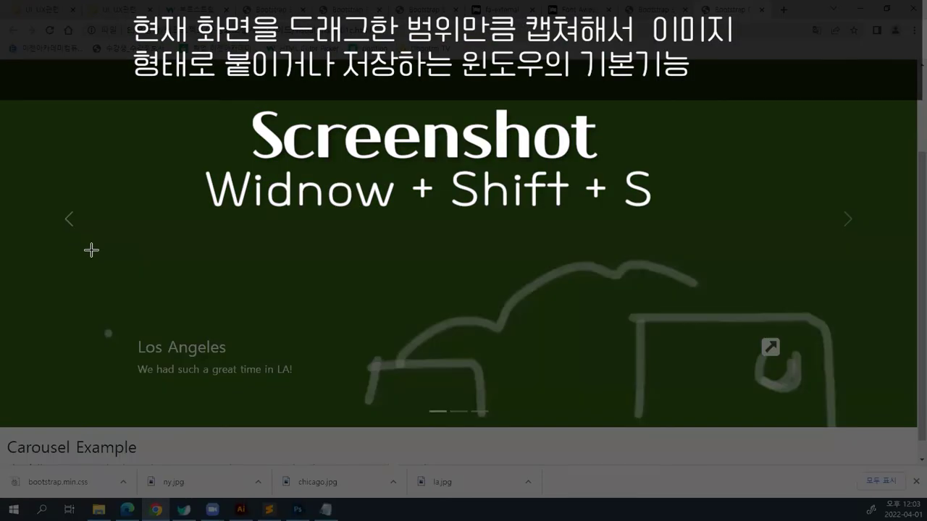
drag(91, 248, 842, 415)
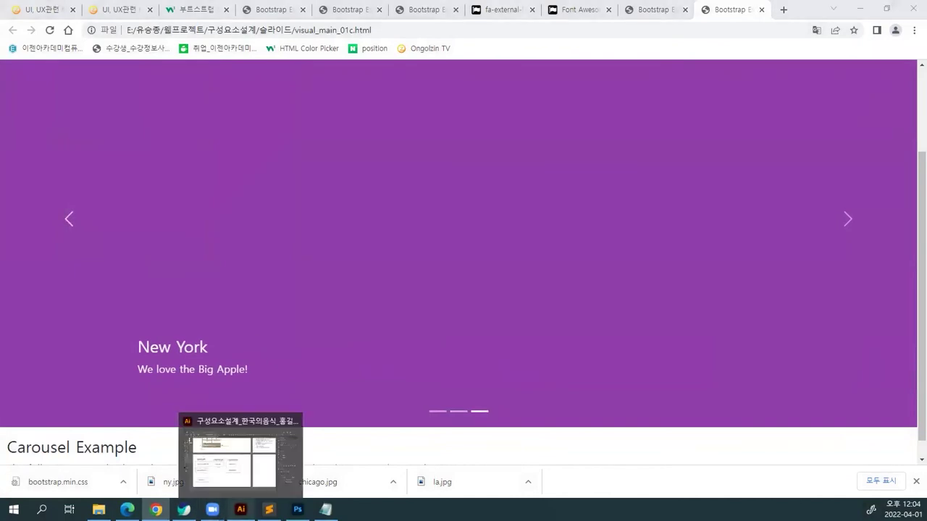
Switch to Illustrator and create a new document from the Web-Large preset, 1920 x 1080 px.
click(241, 509)
click(322, 392)
key(v)
key(ctrl+n)
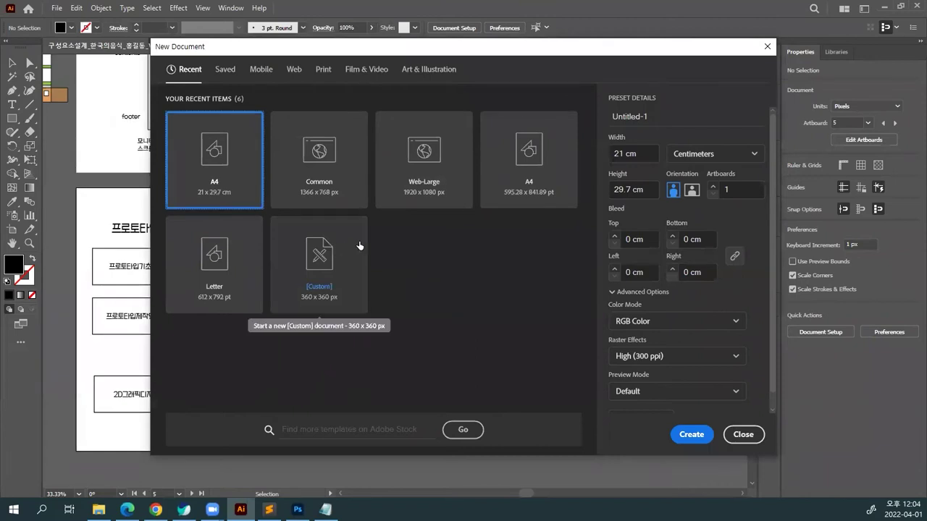
click(292, 70)
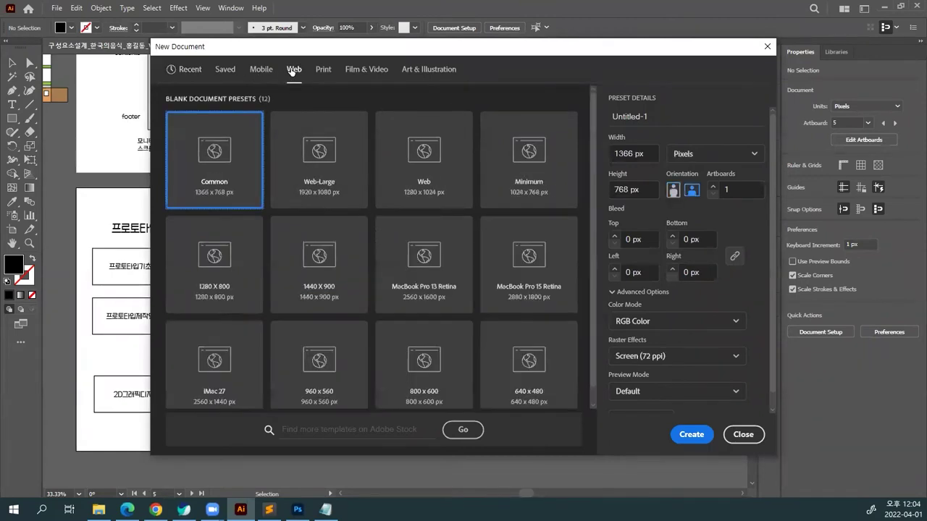
double_click(322, 155)
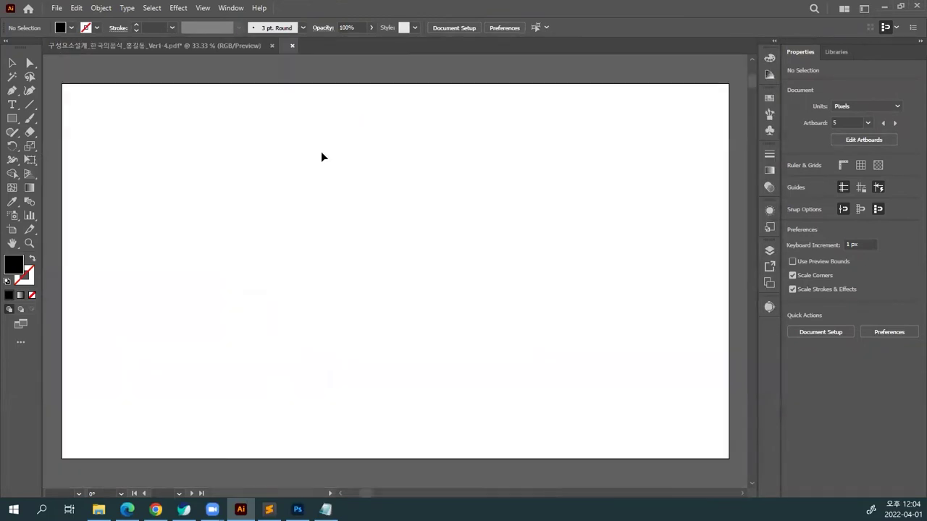
Paste the captured slide image and move it slightly above the middle of the artboard.
key(ctrl+v)
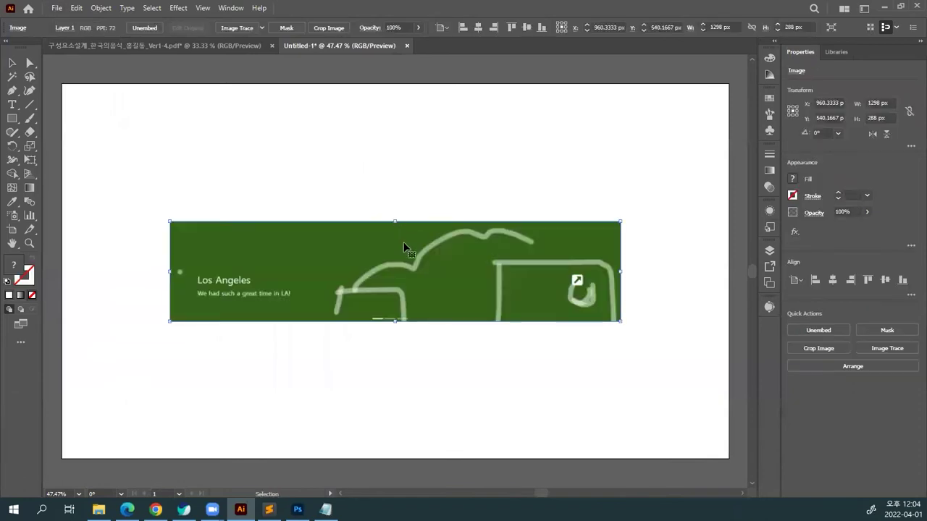
drag(404, 243, 370, 170)
click(410, 310)
drag(401, 206, 419, 201)
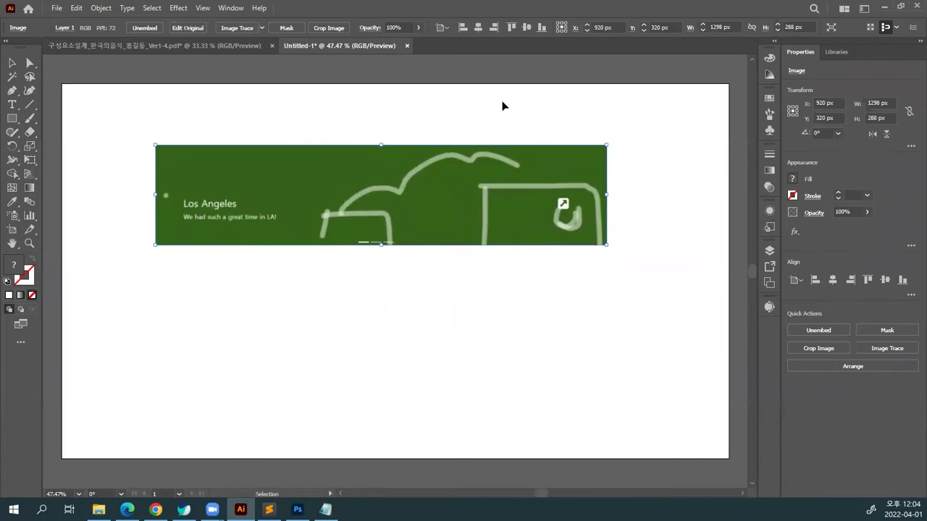
drag(463, 152, 288, 190)
click(476, 325)
Lock Layer 1 containing the slide image and add a new layer above it.
key(ctrl+equal)
key(ctrl+equal)
key(ctrl+equal)
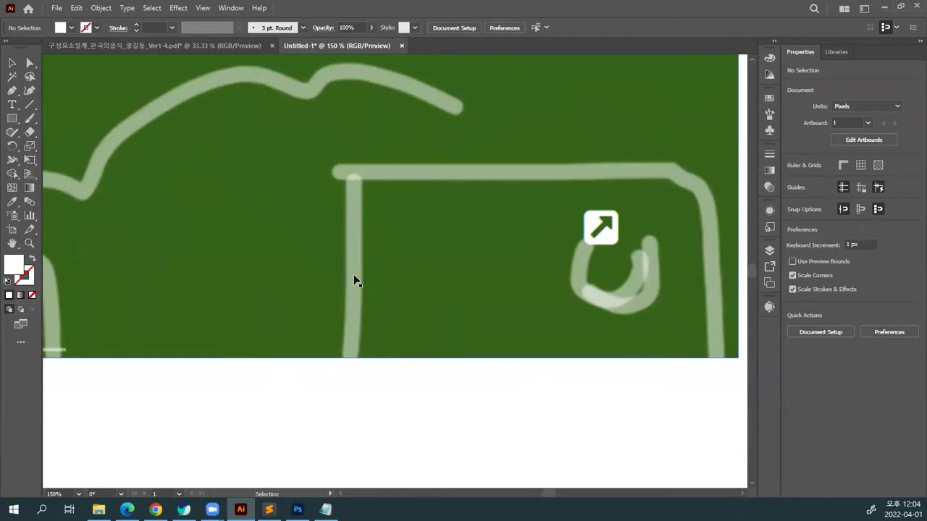
key(F7)
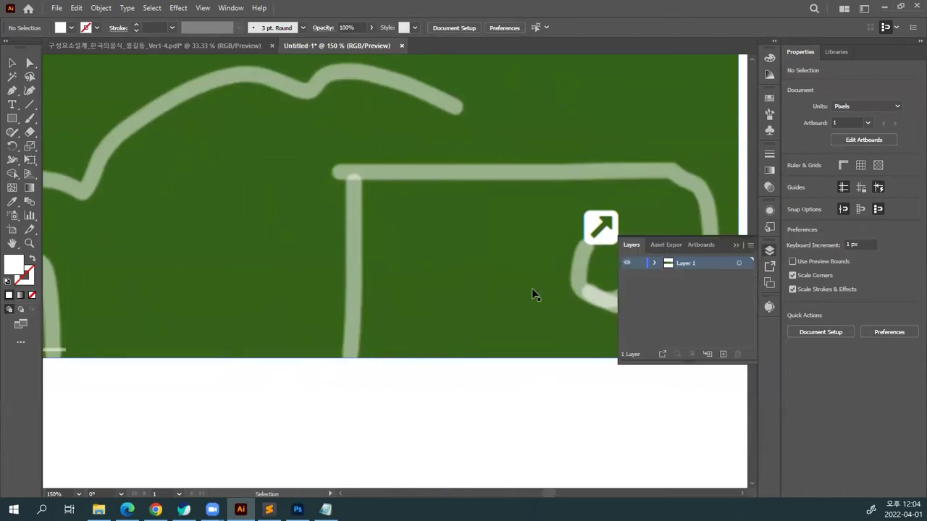
click(640, 263)
click(722, 354)
Show the rulers and place two horizontal guides, one below the caption's second line and one just above the Los Angeles heading.
key(ctrl+r)
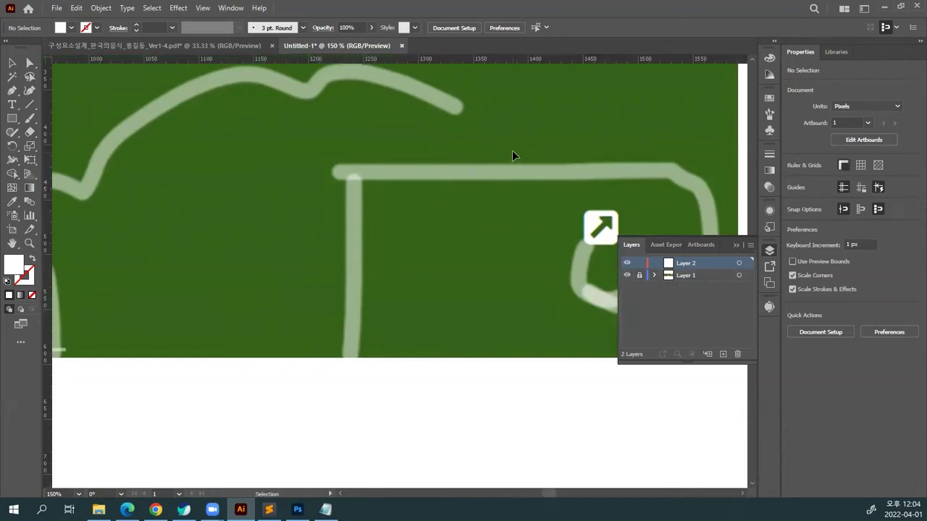
drag(341, 174, 637, 165)
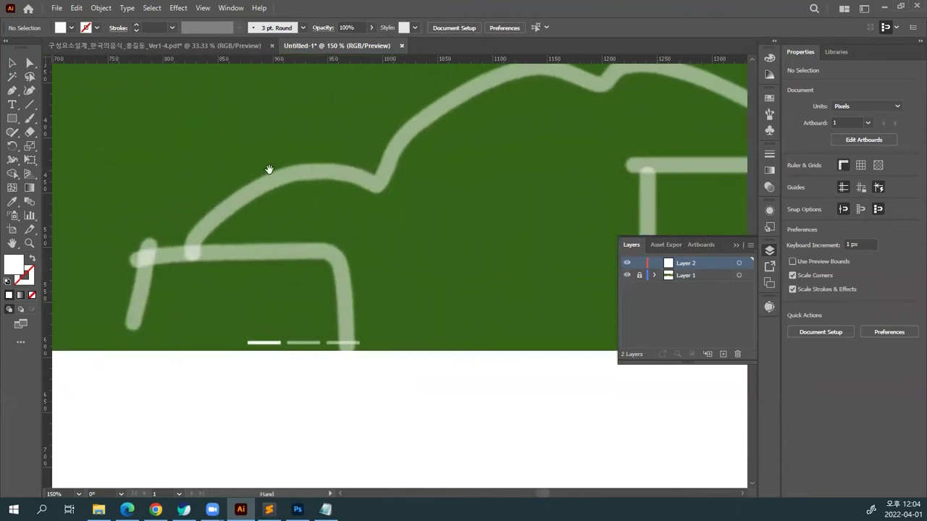
drag(269, 170, 602, 153)
drag(319, 190, 455, 187)
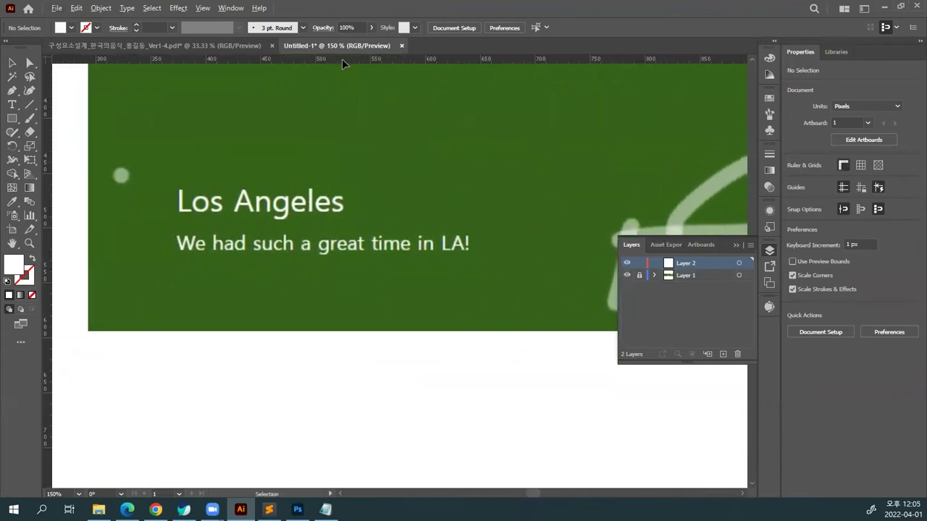
drag(342, 74, 349, 261)
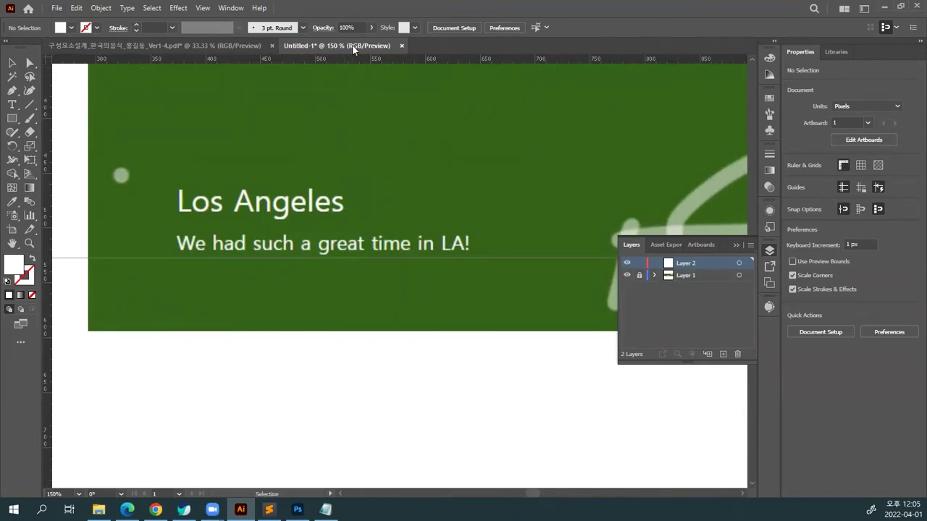
drag(351, 58, 362, 187)
Draw a square about 47 x 47 px on Layer 2, overlapping the arrow icon between the guides.
drag(439, 202, 306, 203)
drag(536, 207, 164, 211)
drag(283, 210, 121, 216)
drag(399, 217, 206, 212)
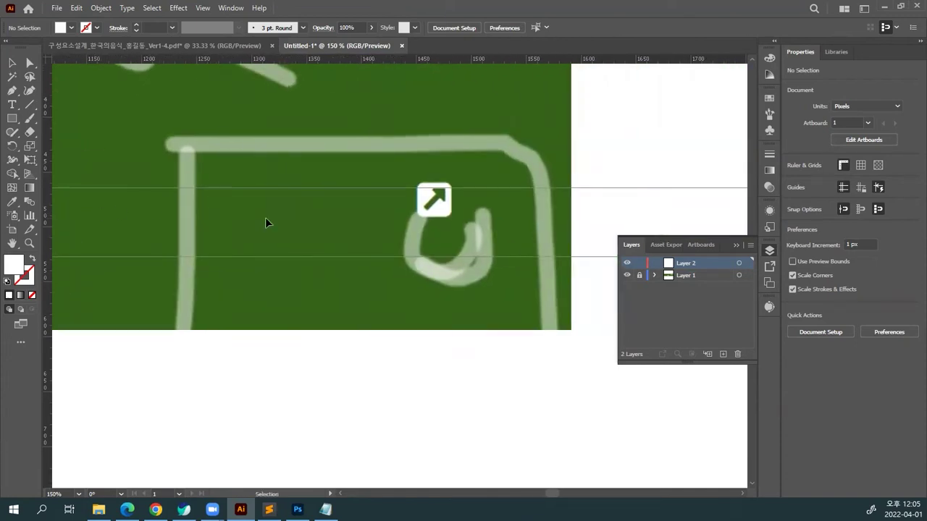
key(ctrl+=)
drag(292, 217, 303, 243)
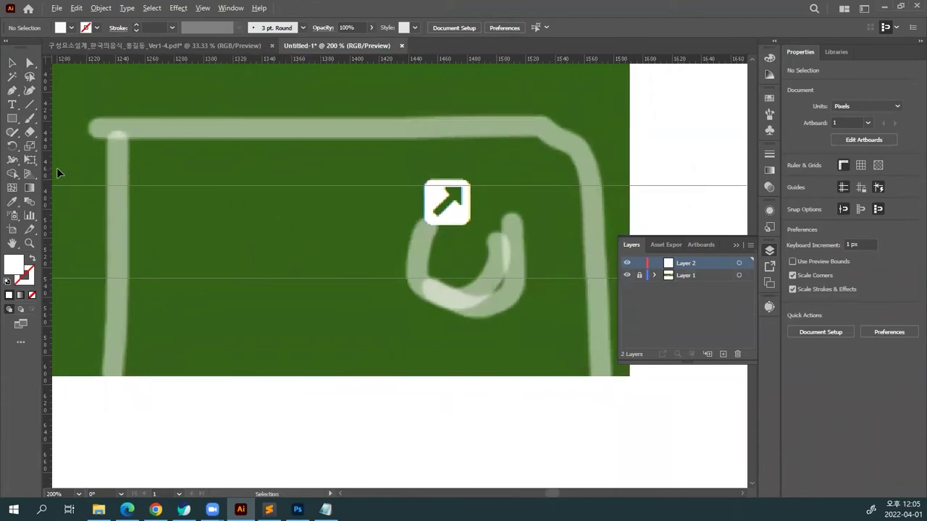
click(13, 118)
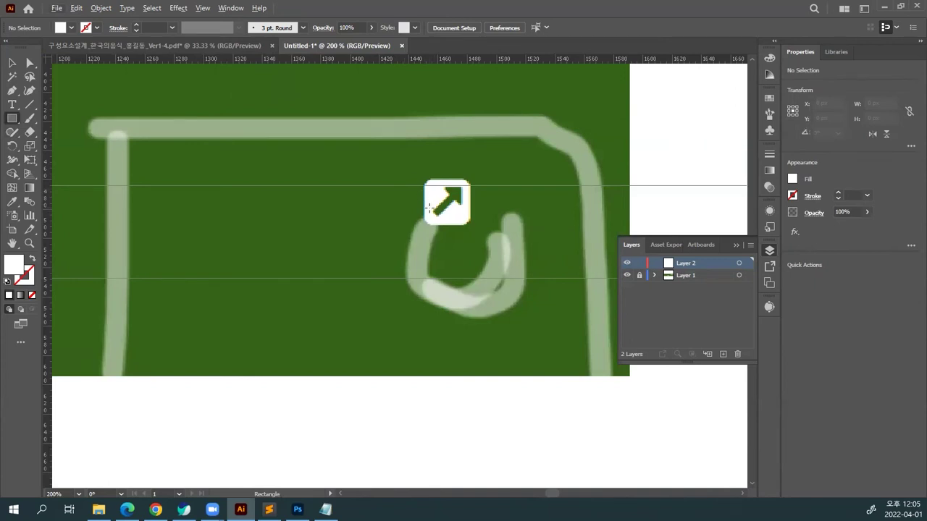
drag(423, 194, 490, 257)
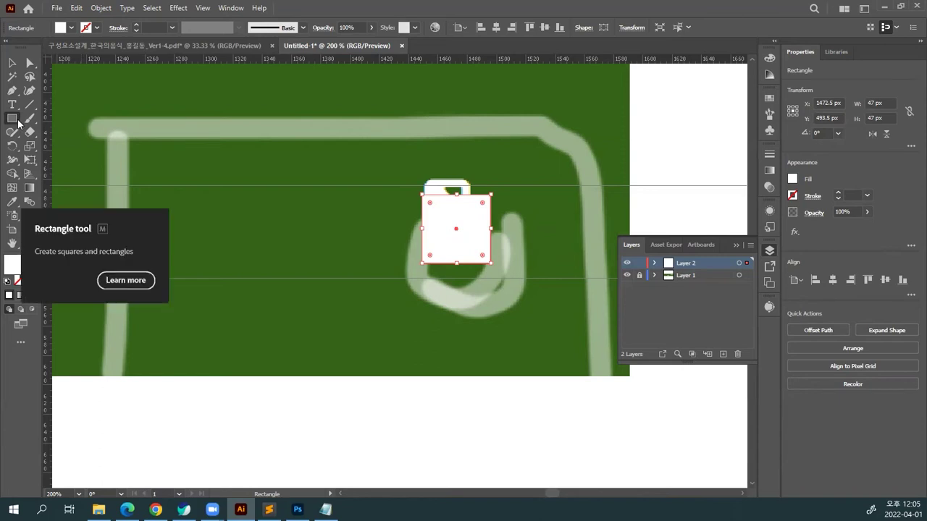
Try two green swatches on the square and settle on a dark blue fill.
click(71, 28)
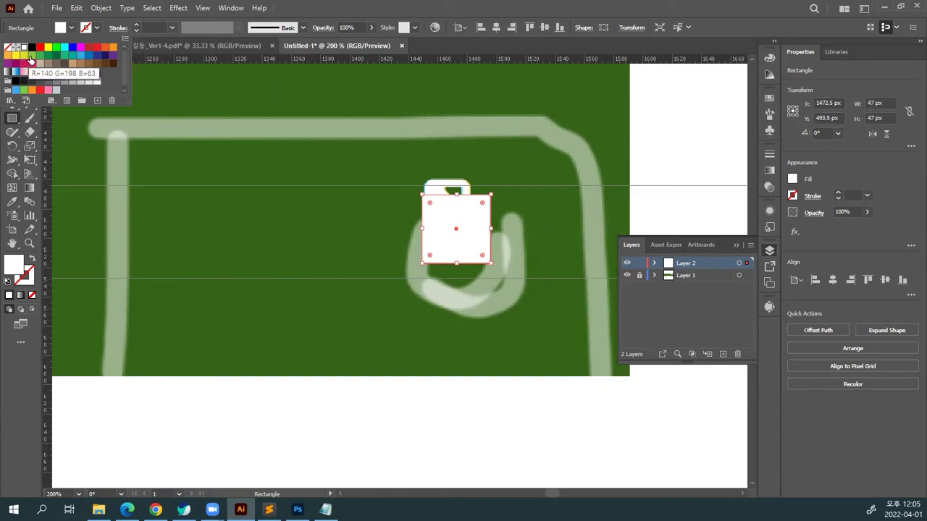
click(30, 57)
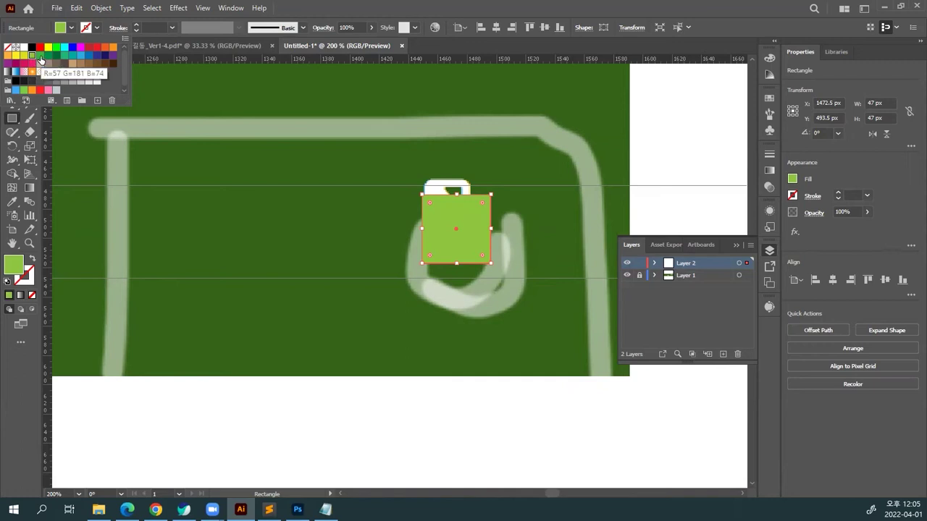
click(40, 56)
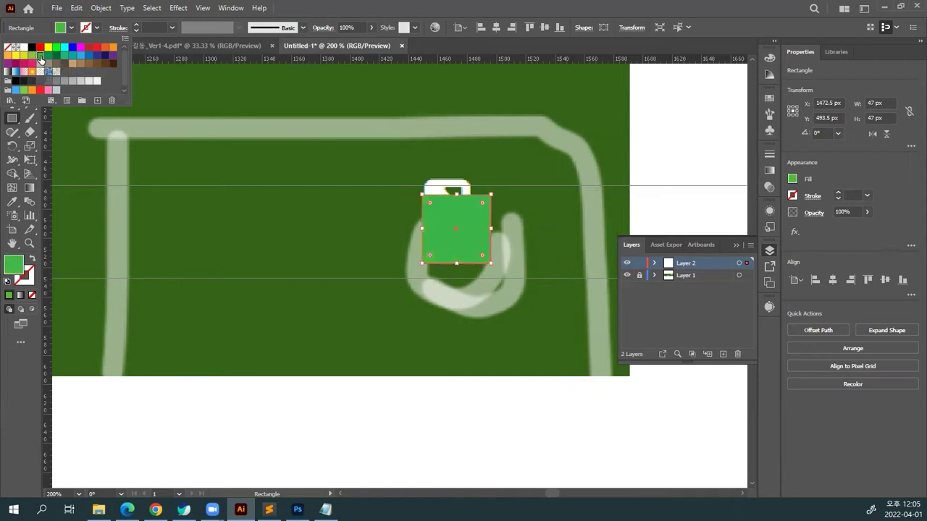
click(105, 56)
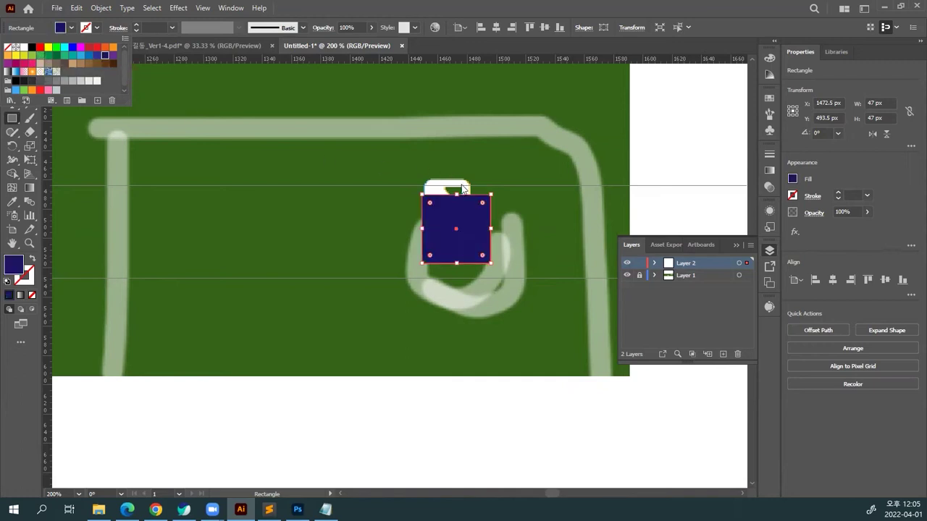
key(Escape)
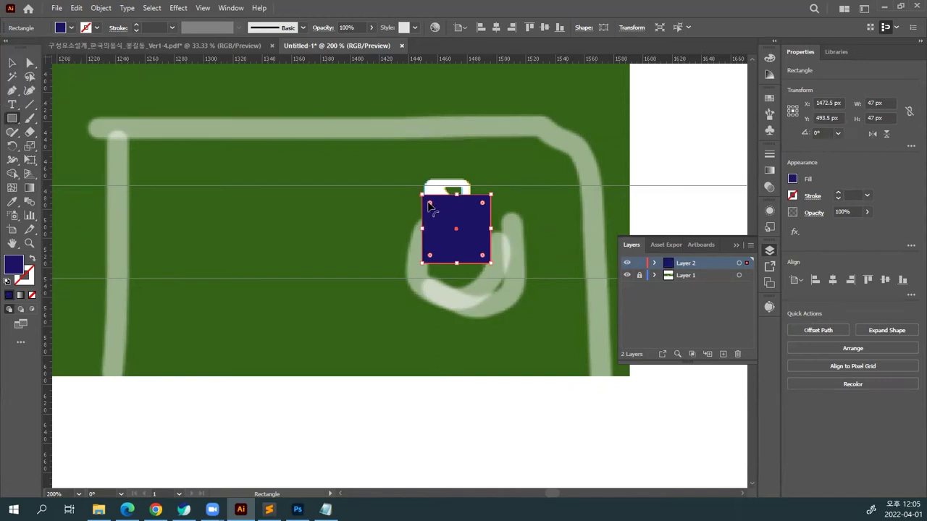
Round the corners of the dark blue square slightly and deselect it.
drag(430, 205, 426, 200)
drag(431, 203, 432, 210)
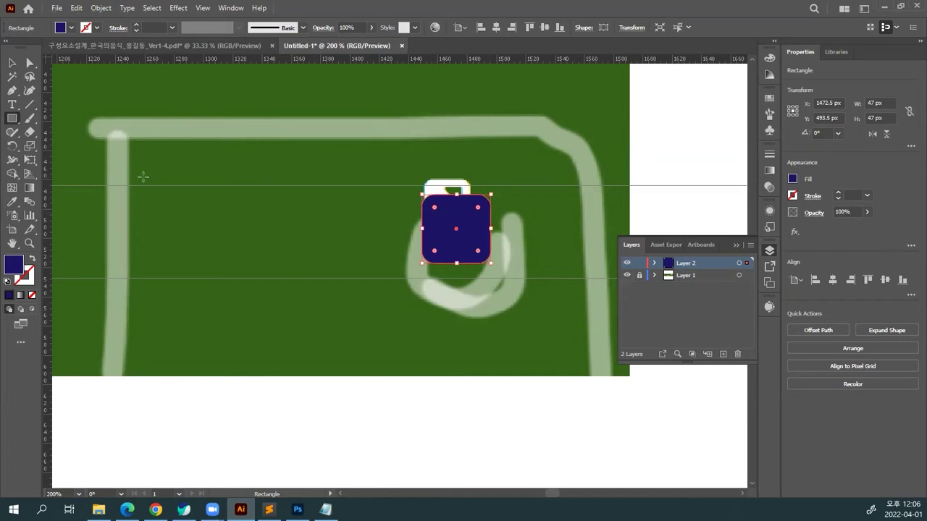
click(11, 62)
click(246, 233)
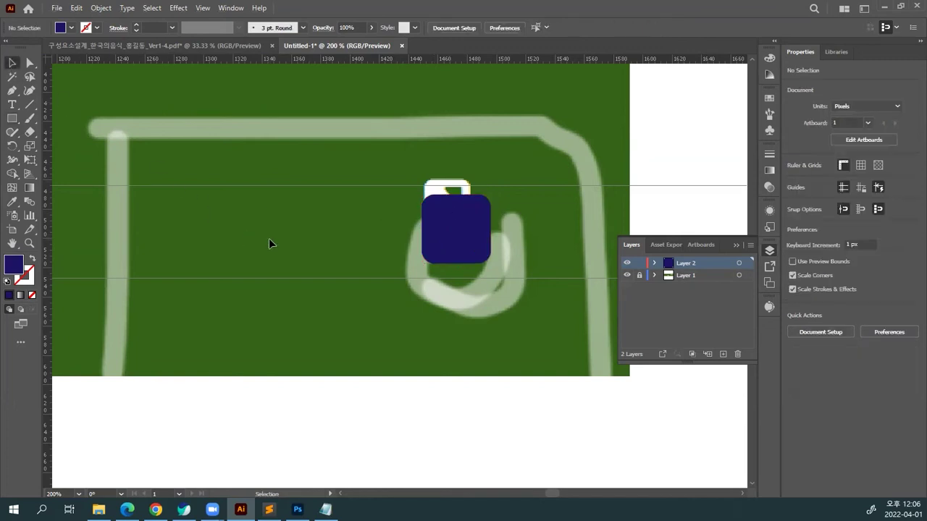
Round the dark blue square's corners to the maximum so it forms a circle.
key(ctrl+plus)
key(ctrl+plus)
scroll(252, 252, up, 2)
scroll(253, 252, right, 2)
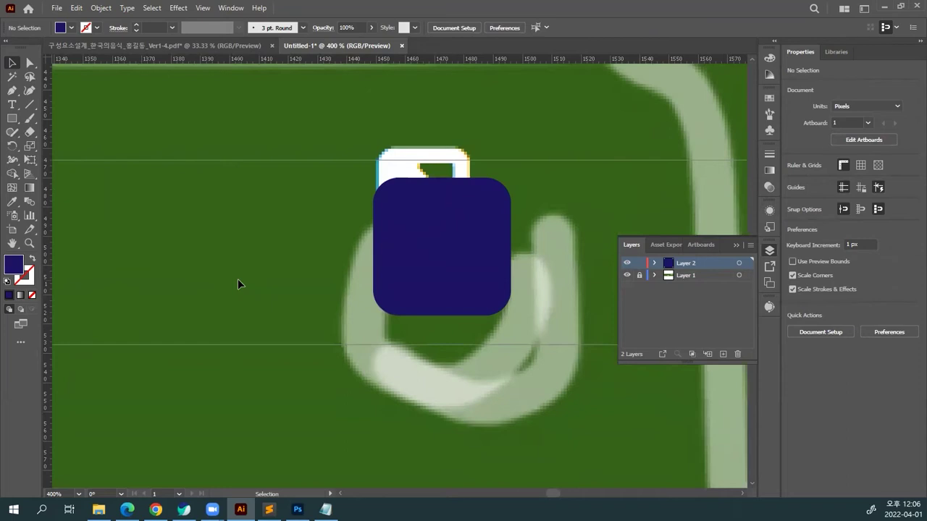
click(407, 265)
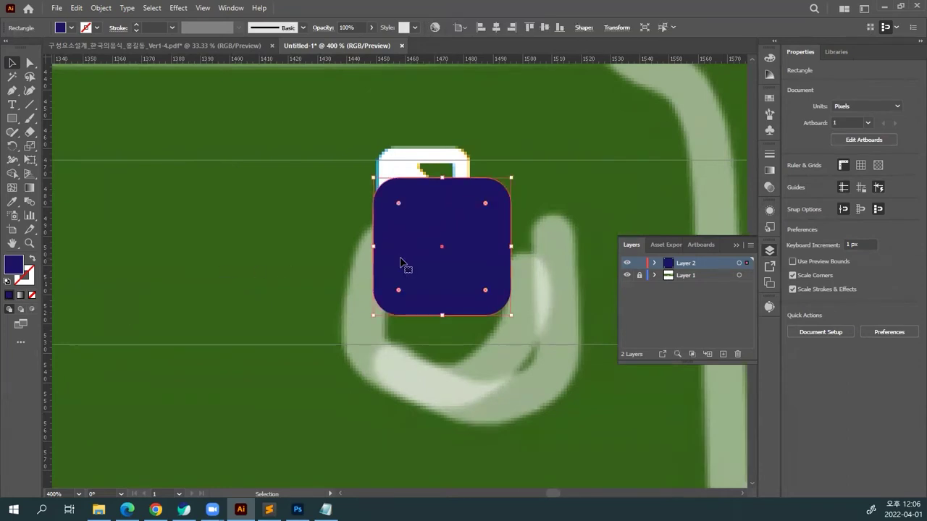
click(222, 265)
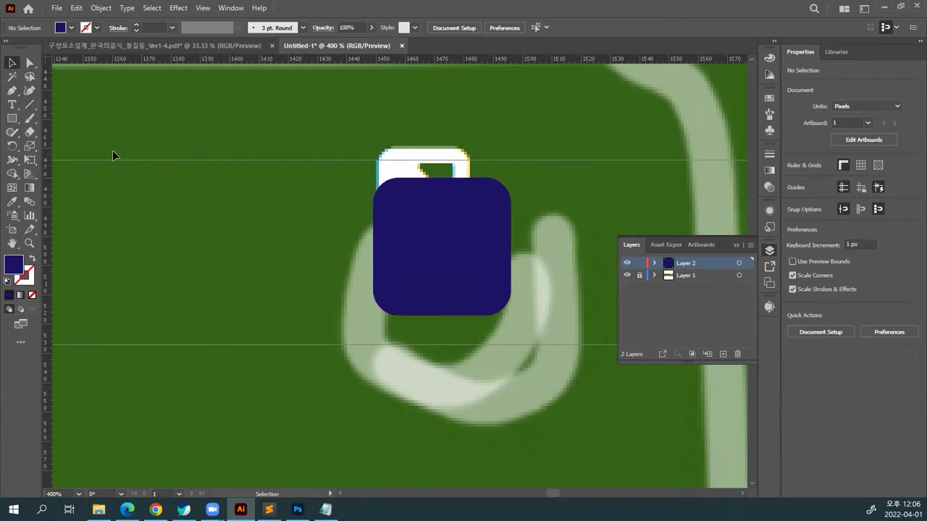
click(413, 205)
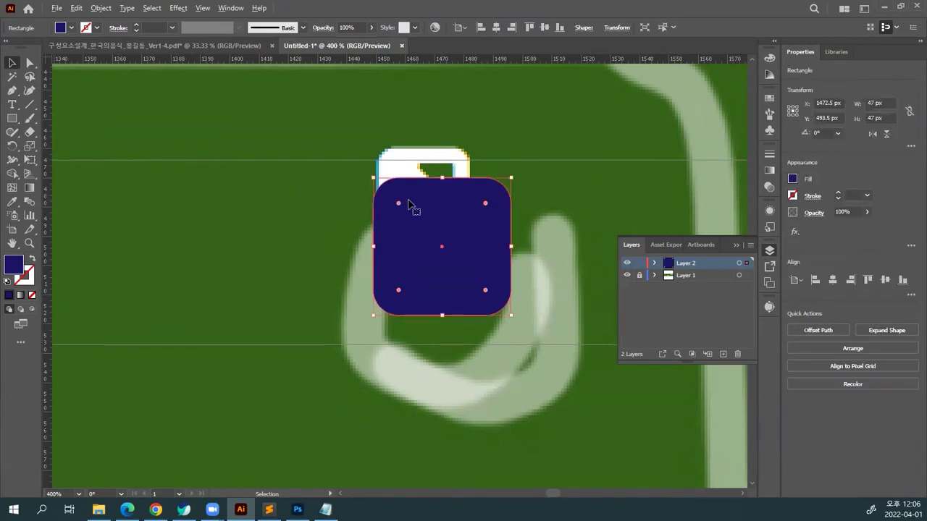
drag(399, 205, 442, 247)
click(349, 233)
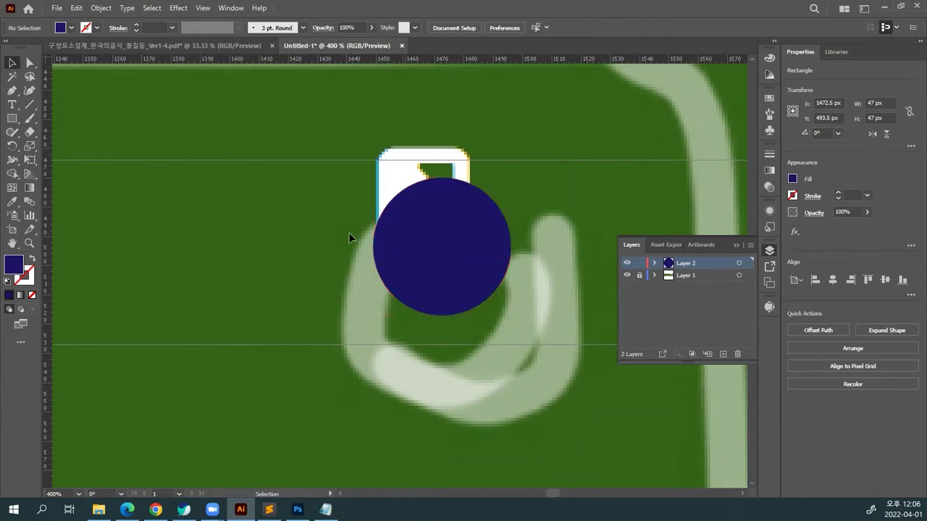
Start saving the untitled document and browse to the imgs folder inside 구성요소설계 > 슬라이드.
click(12, 104)
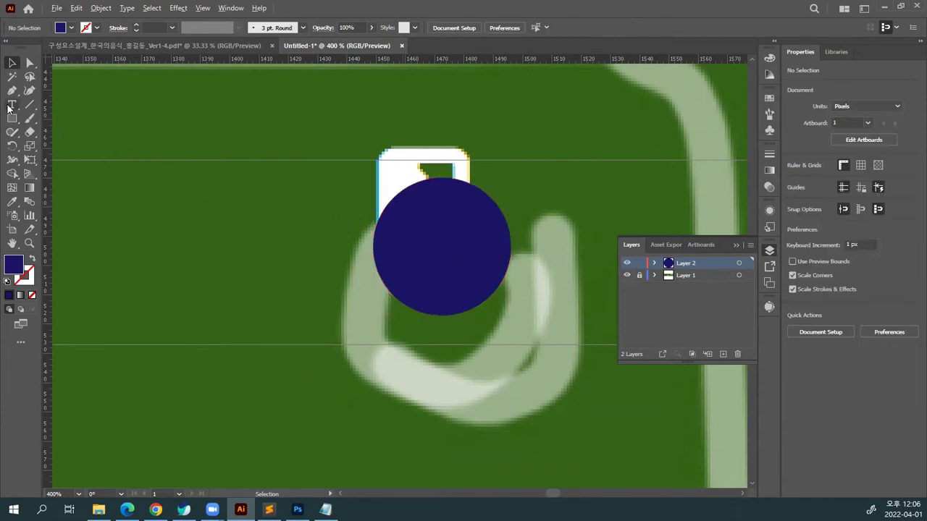
key(ctrl)
key(ctrl+s)
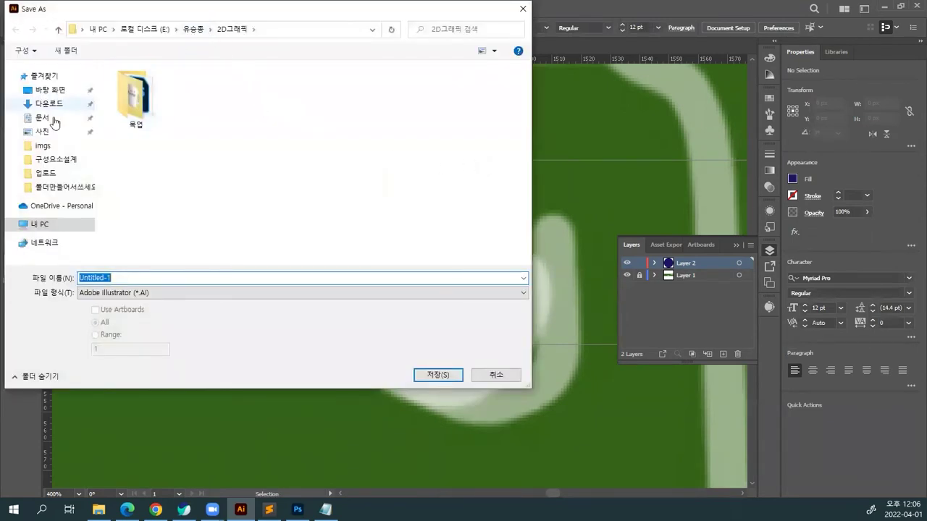
click(63, 164)
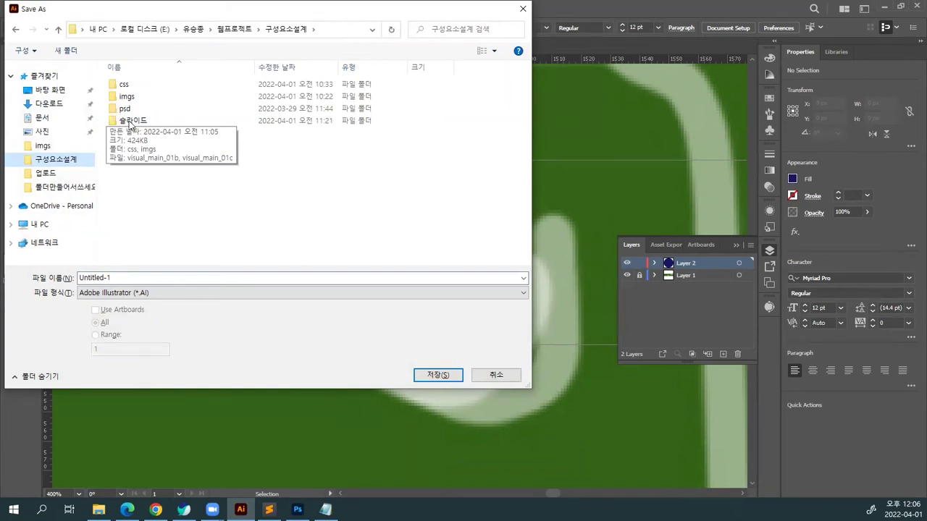
double_click(131, 121)
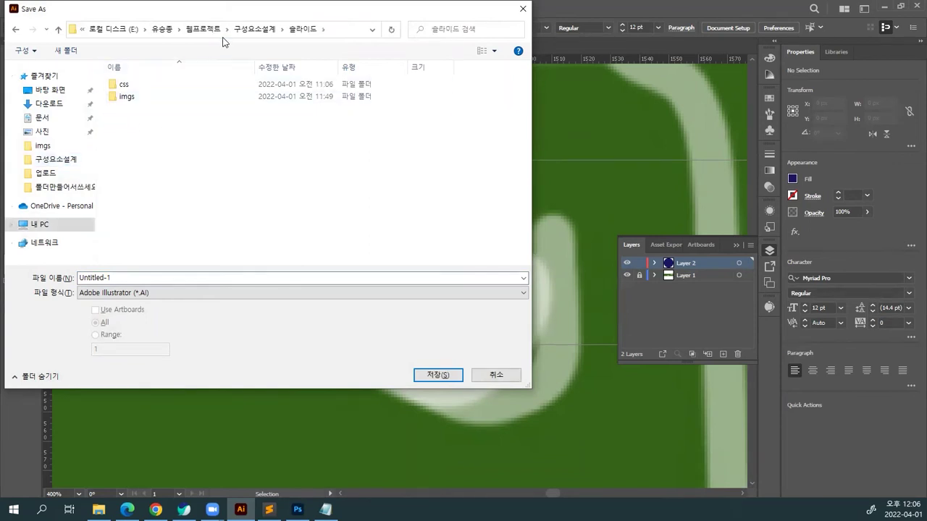
click(130, 97)
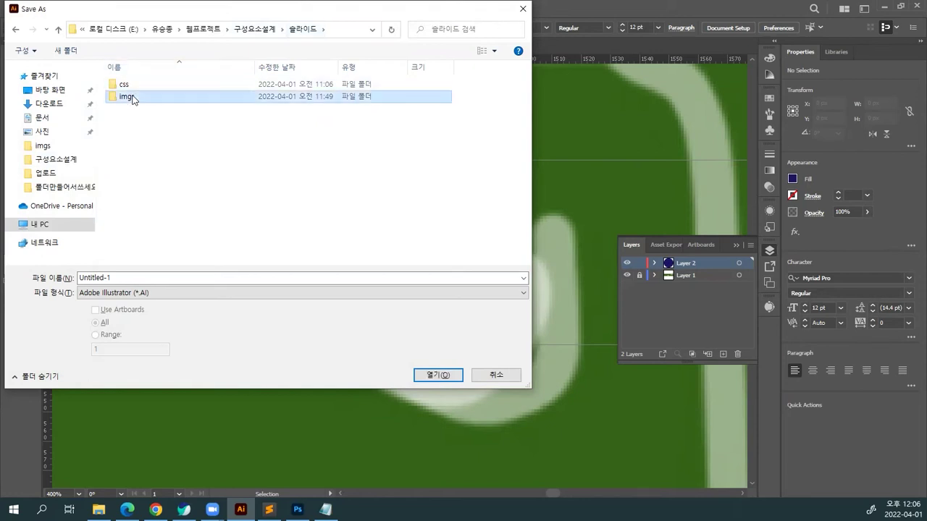
double_click(132, 97)
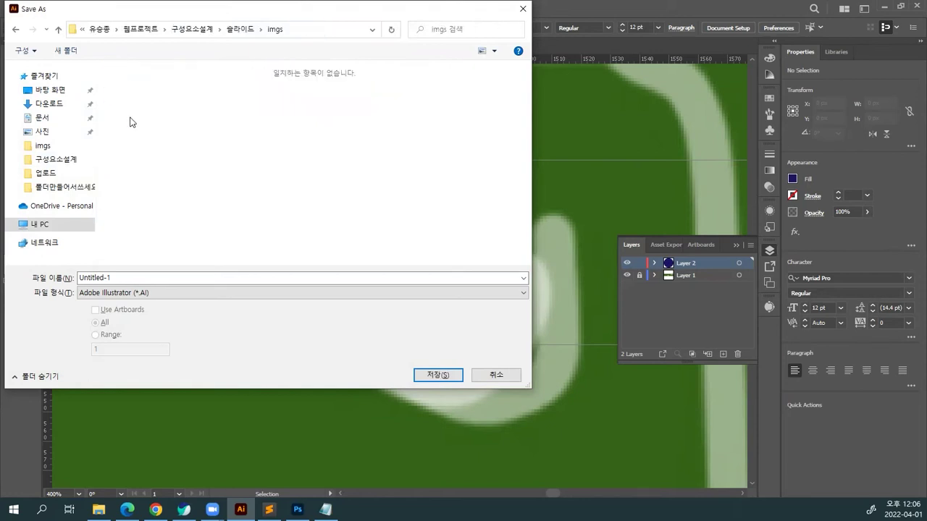
Save the document as an Adobe PDF named ico_go, keeping the [Illustrator Default] preset.
click(120, 290)
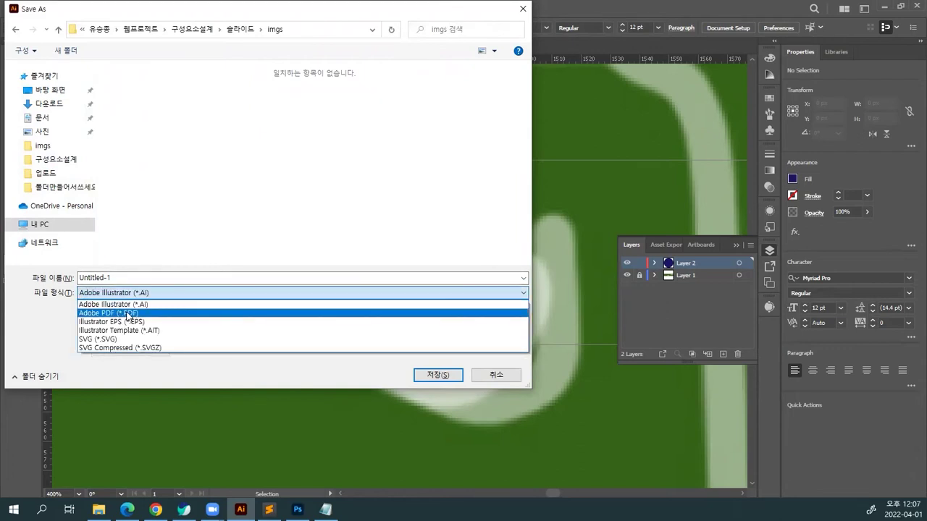
click(128, 316)
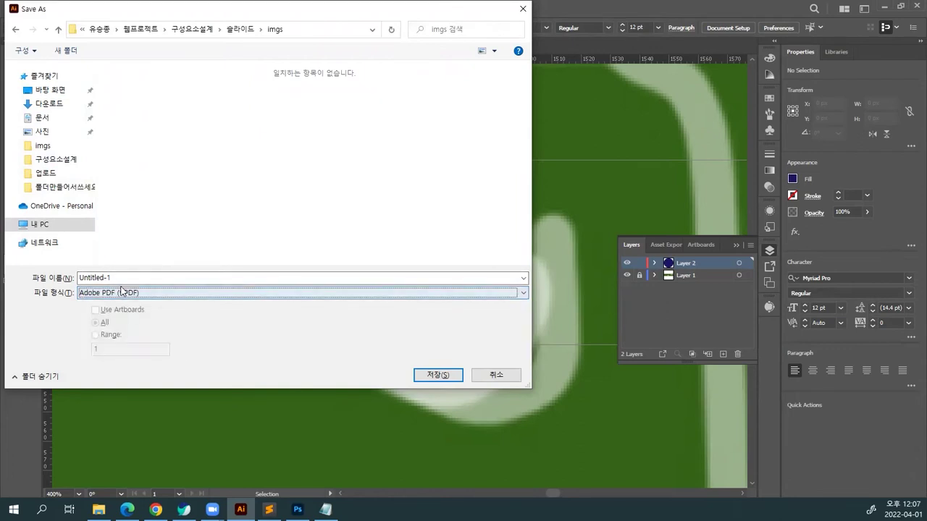
double_click(124, 278)
text(pp)
key(BackSpace)
key(BackSpace)
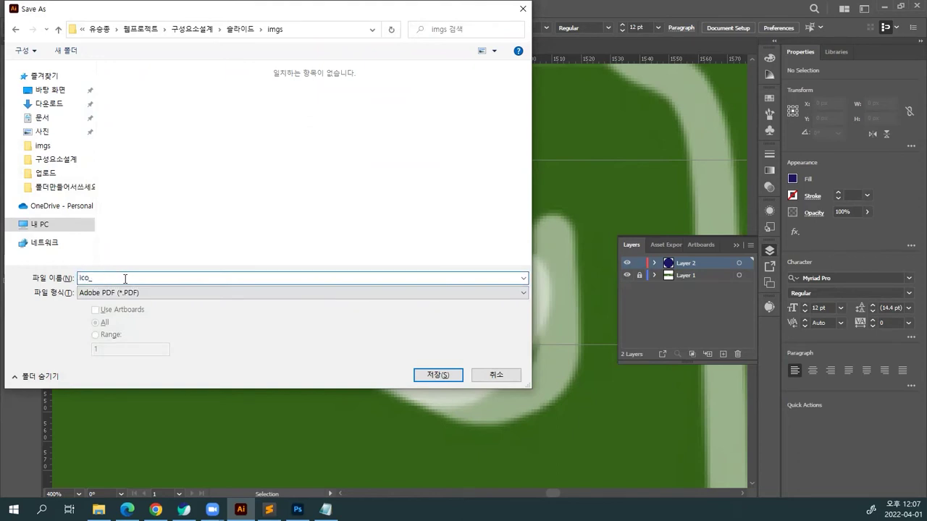
key(Return)
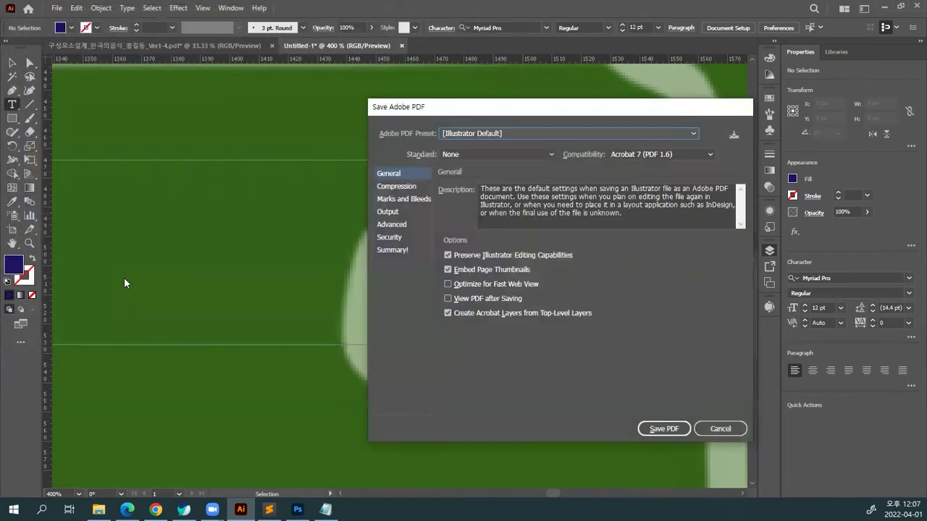
key(Return)
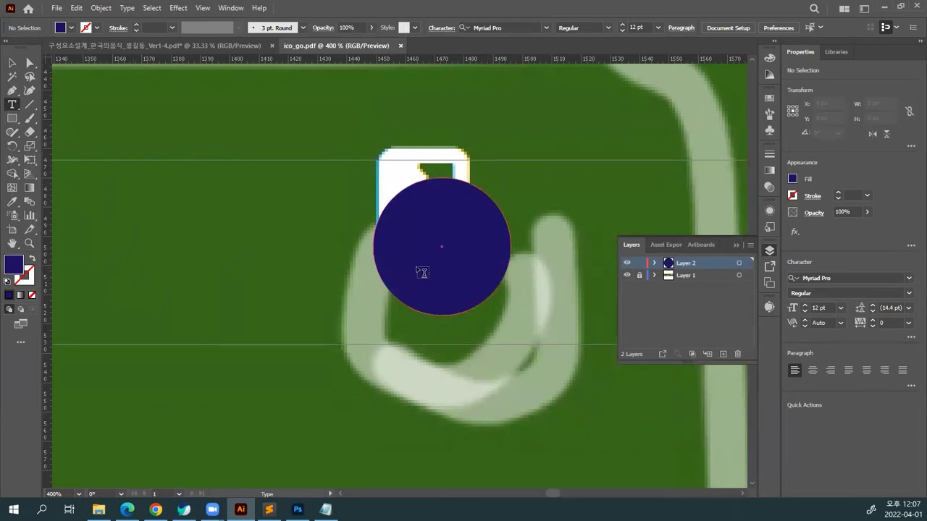
Add the point text "GO" on the green area beside the dark blue circle and deselect it.
key(ctrl+plus)
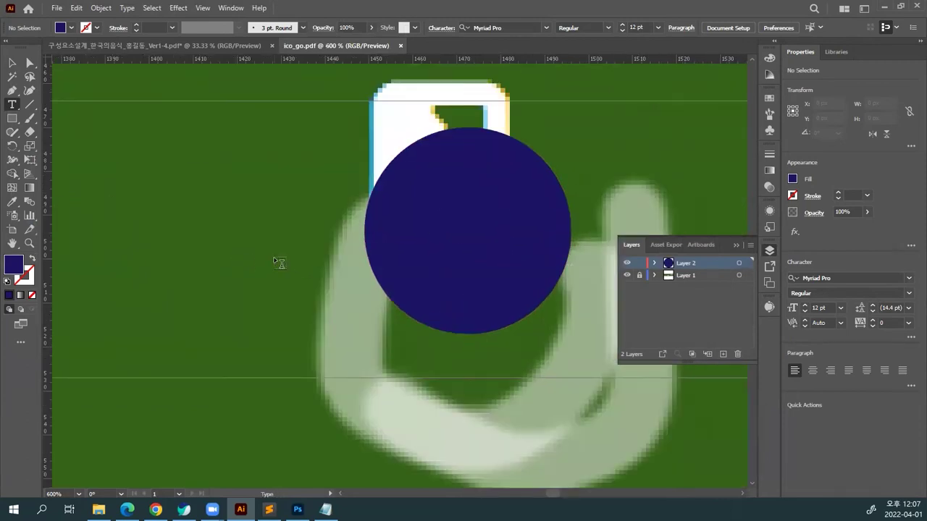
drag(210, 230, 184, 258)
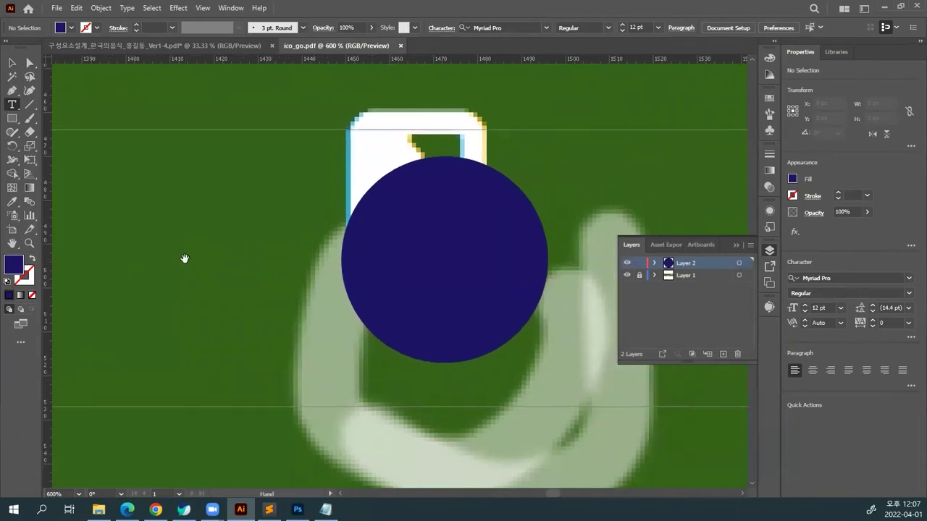
click(207, 299)
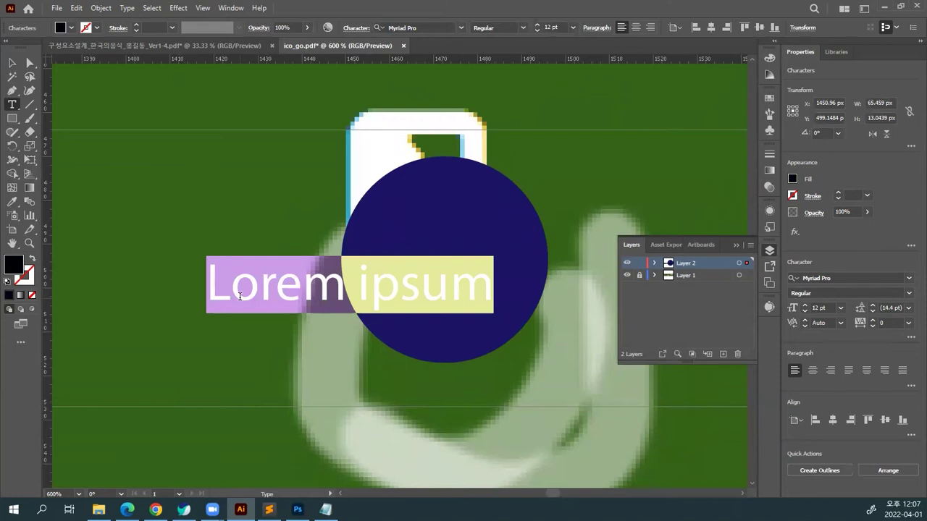
text(G)
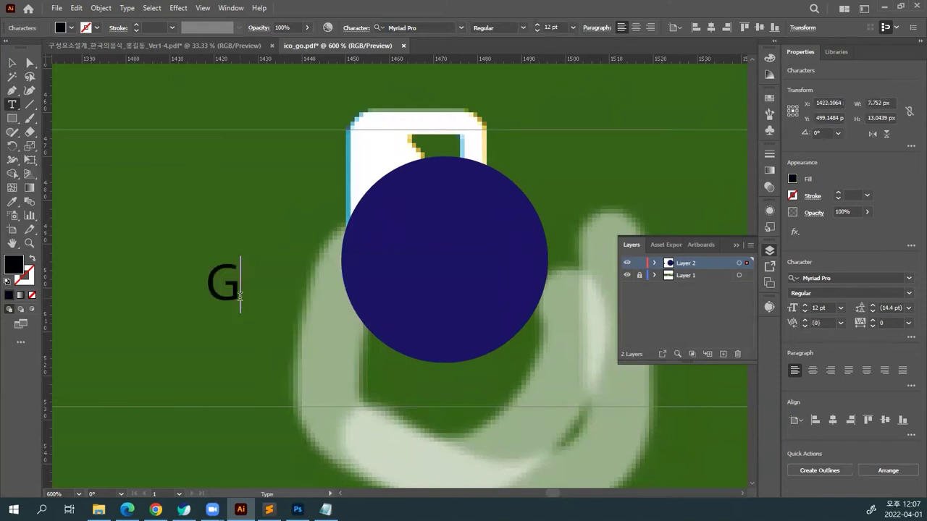
text(O)
click(12, 63)
click(218, 162)
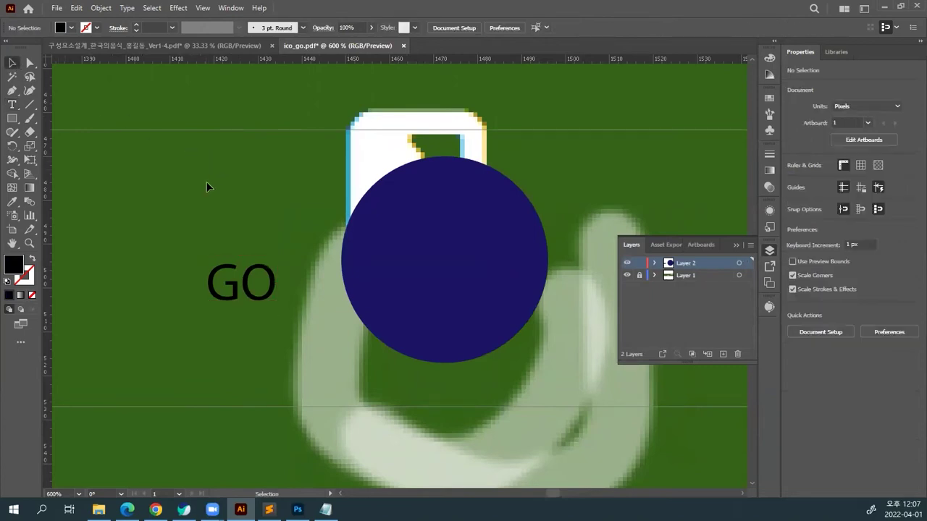
Move the GO text onto the lower half of the dark blue circle.
click(391, 249)
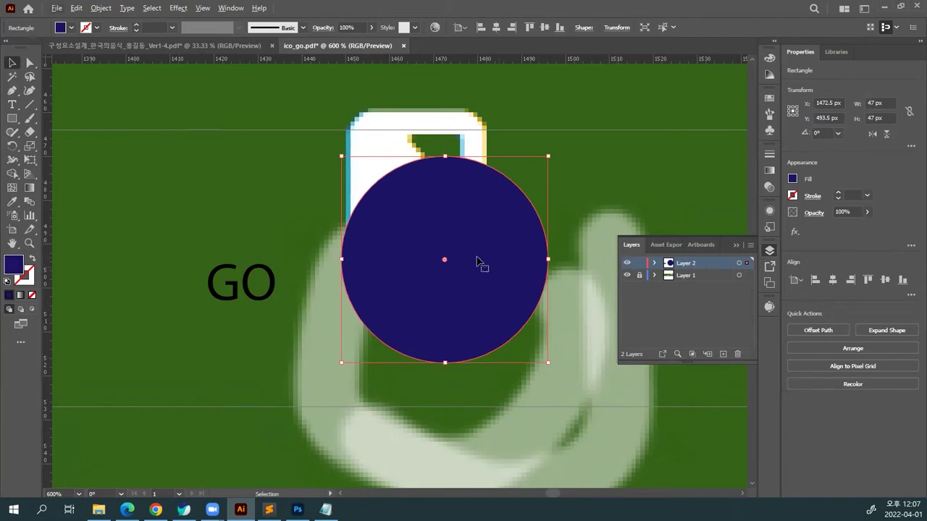
click(280, 243)
click(427, 268)
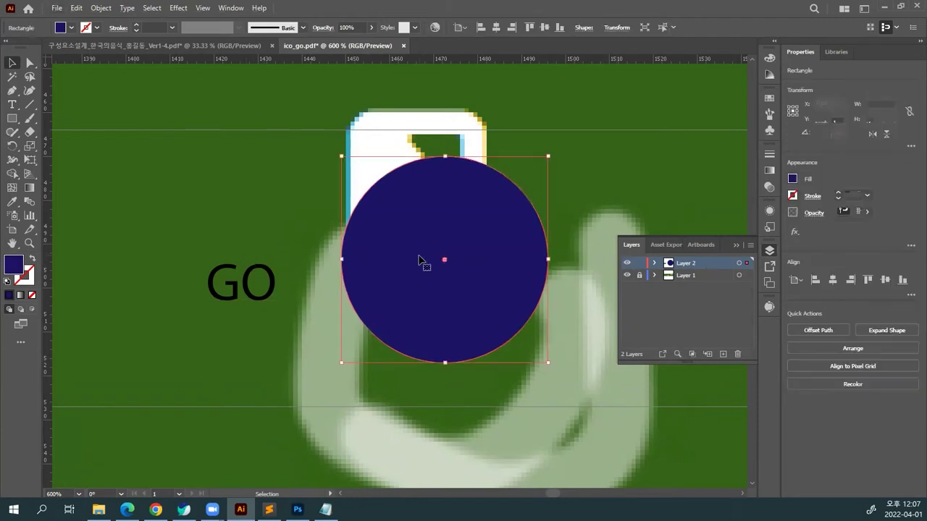
key(a)
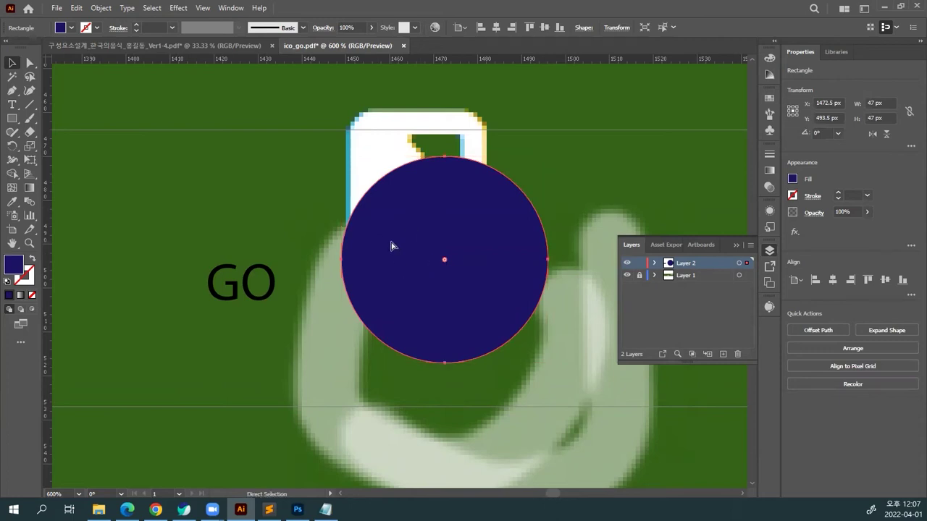
click(296, 267)
drag(273, 290, 479, 292)
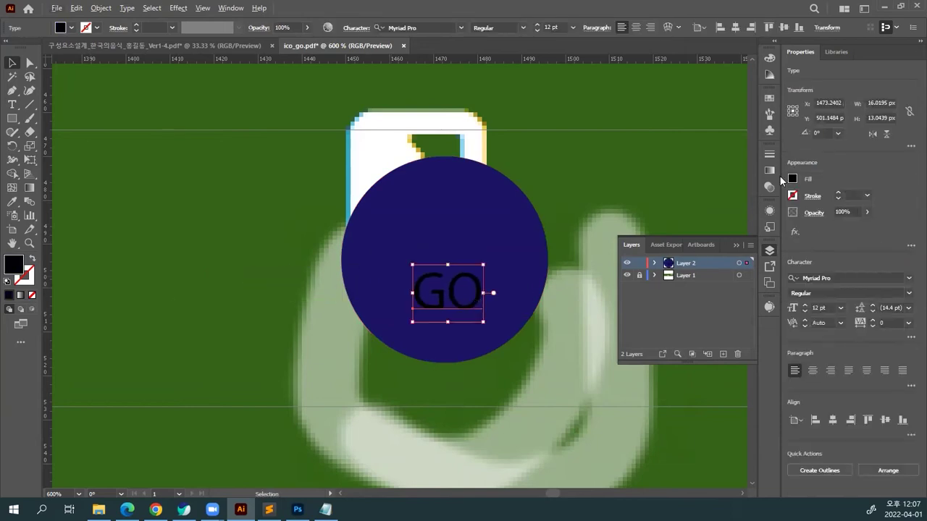
Fill the GO text with the white swatch and deselect it.
click(771, 105)
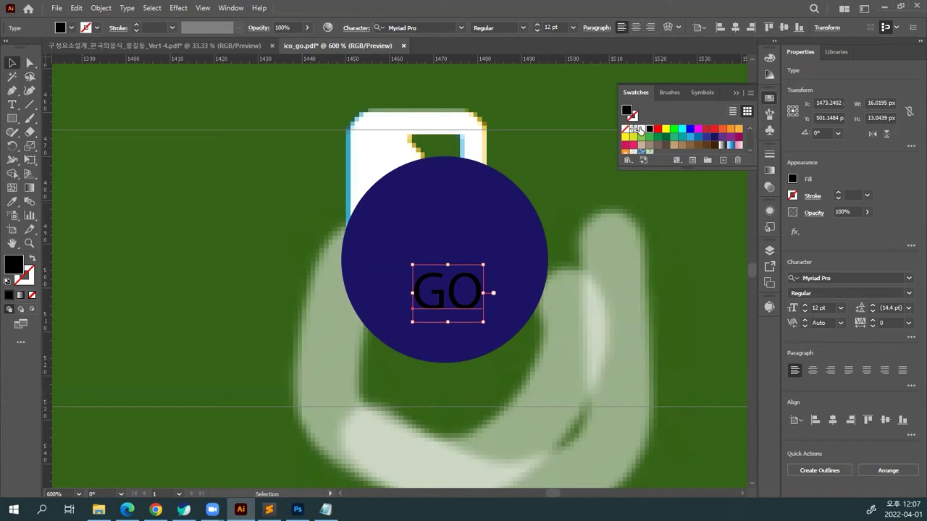
click(640, 129)
click(621, 254)
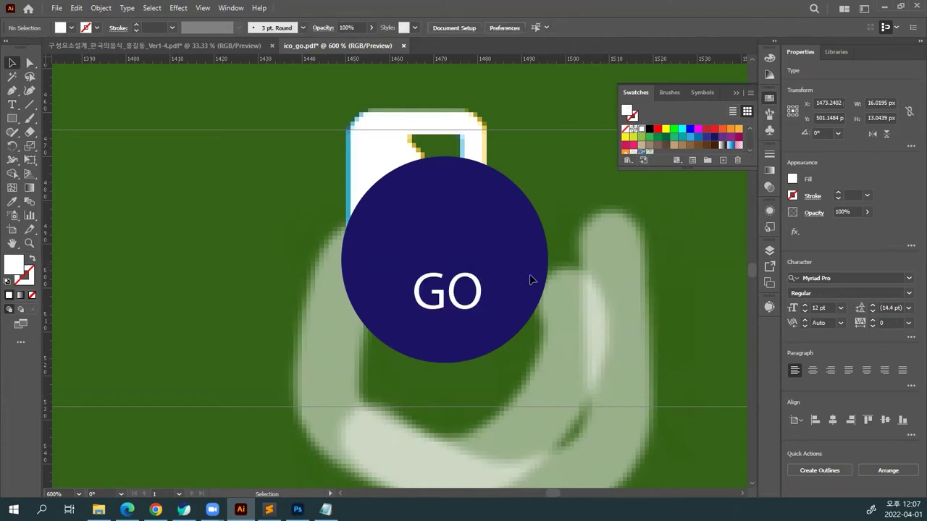
Enlarge the GO text to about 14.45 pt, shift it slightly up and left in the circle, and deselect it.
click(478, 296)
drag(483, 322, 468, 306)
click(584, 268)
key(ctrl+equal)
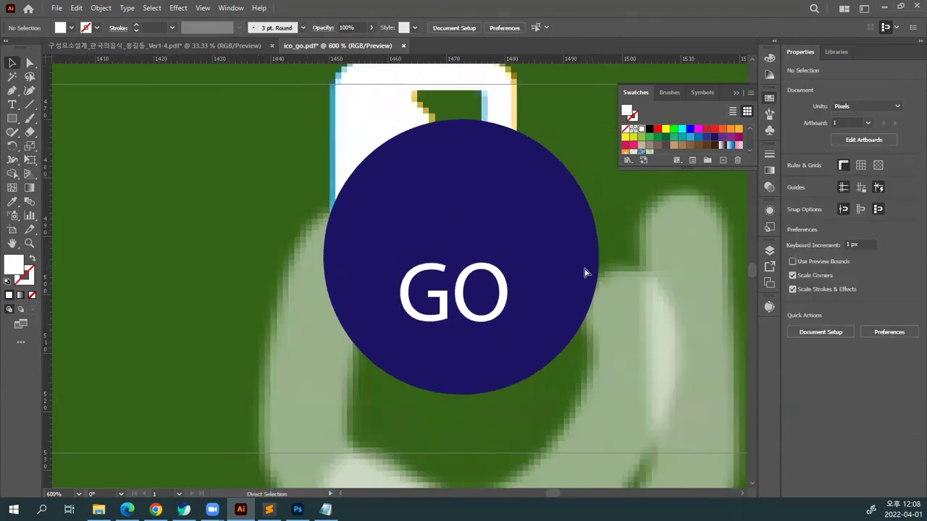
key(ctrl+equal)
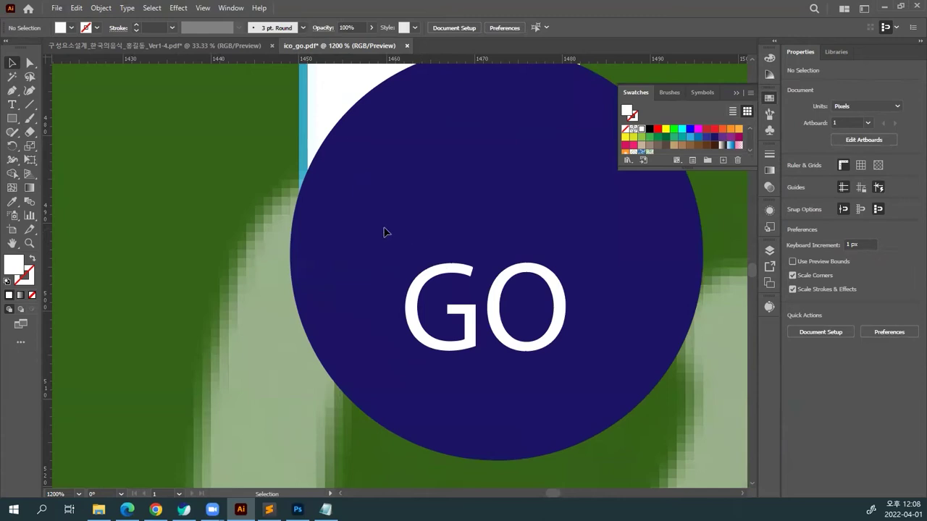
drag(384, 230, 616, 349)
key(a)
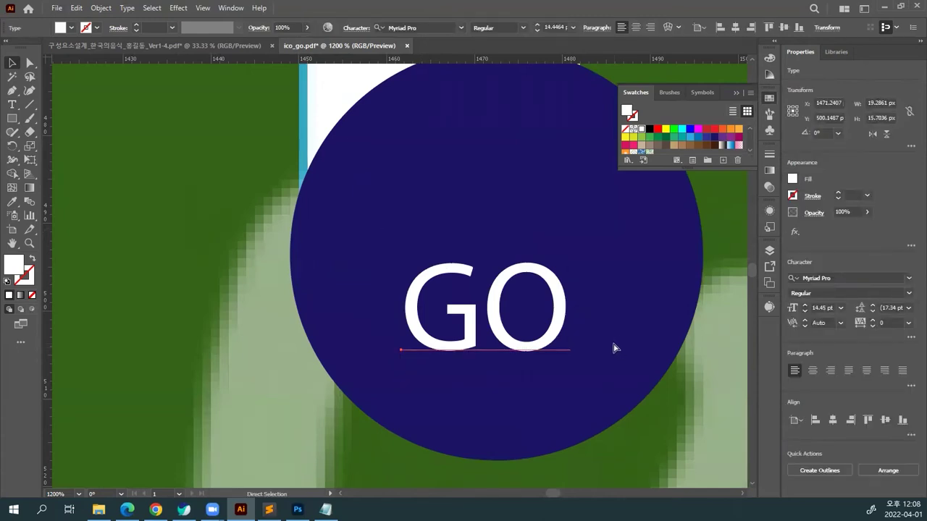
key(v)
key(ctrl+shift+a)
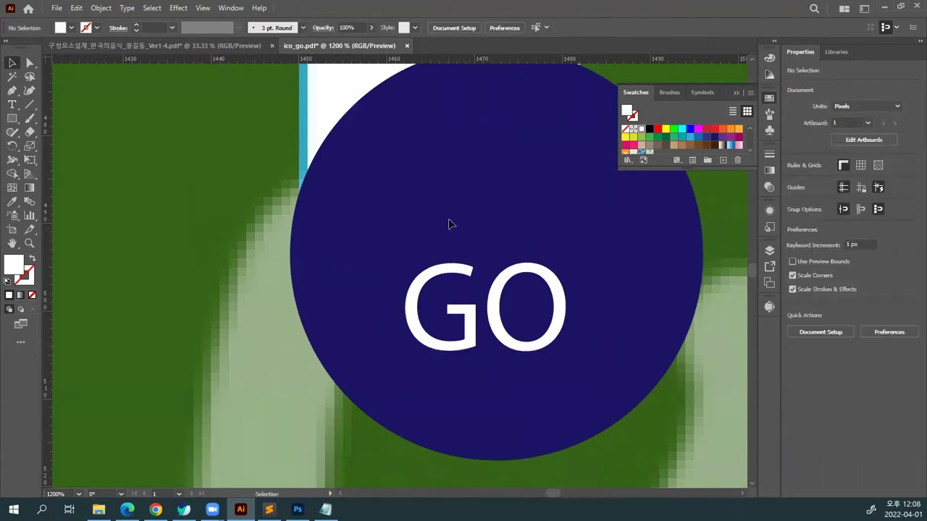
Draw a straight horizontal path about 12 px long above the GO text with the Pen tool.
click(13, 90)
click(15, 91)
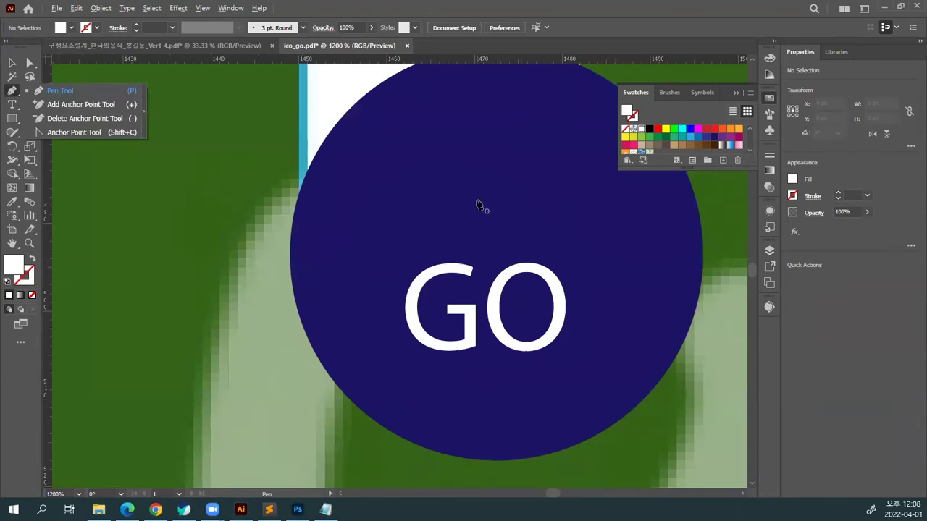
click(430, 196)
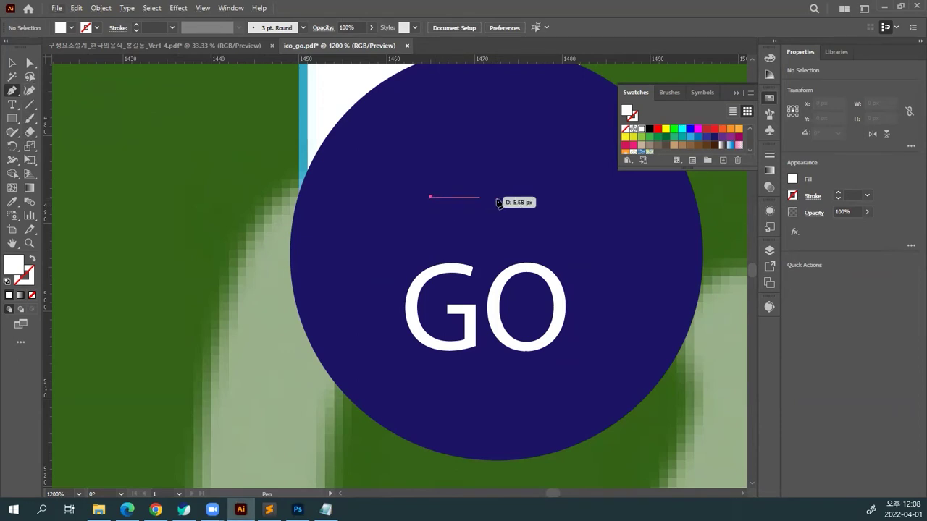
shift+click(534, 197)
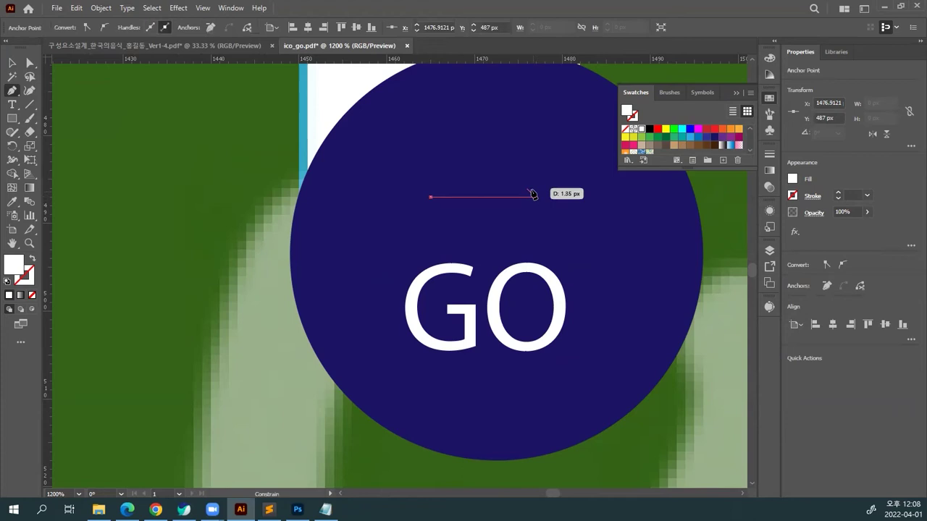
key(Escape)
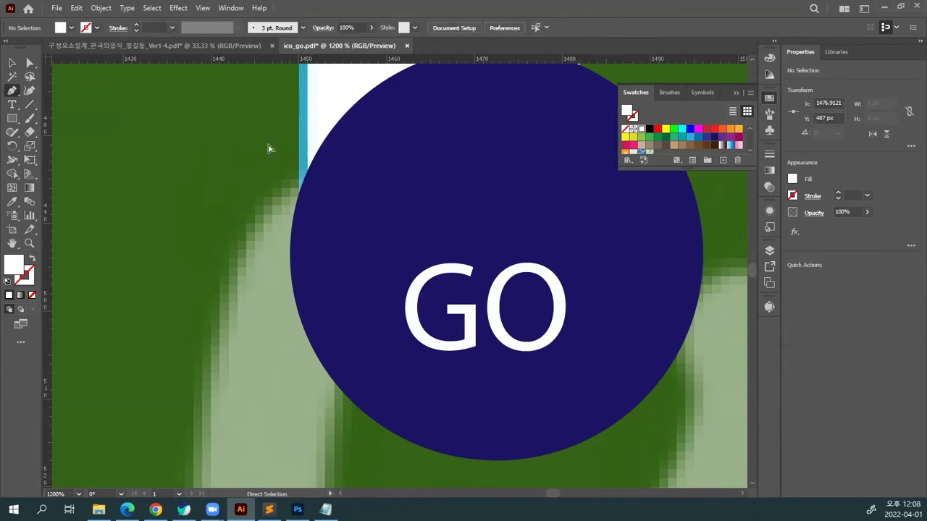
Select the horizontal path above the GO text and give it a white stroke.
click(30, 65)
drag(368, 157, 628, 233)
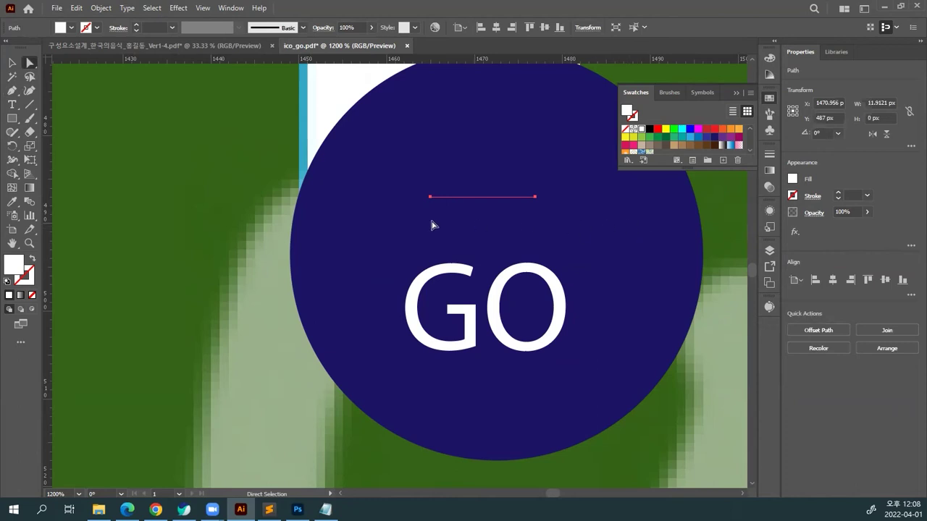
key(alt)
click(769, 100)
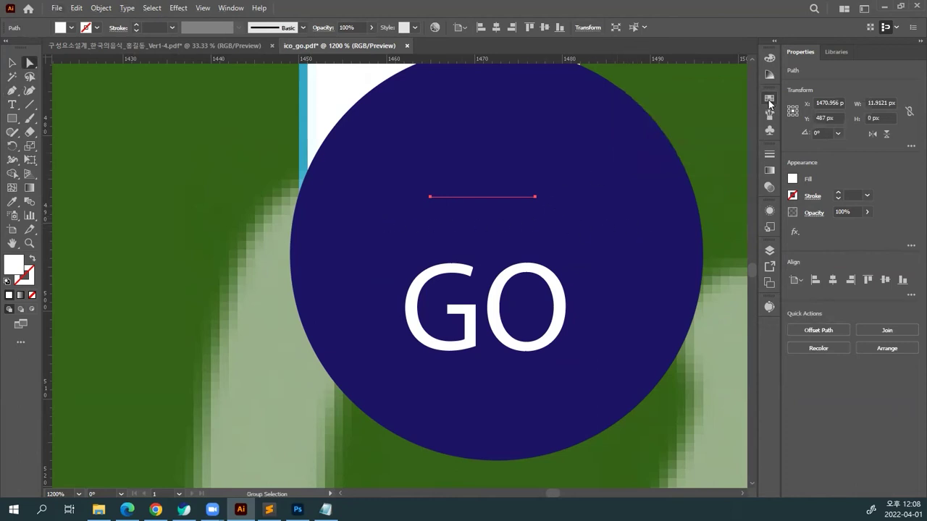
click(769, 100)
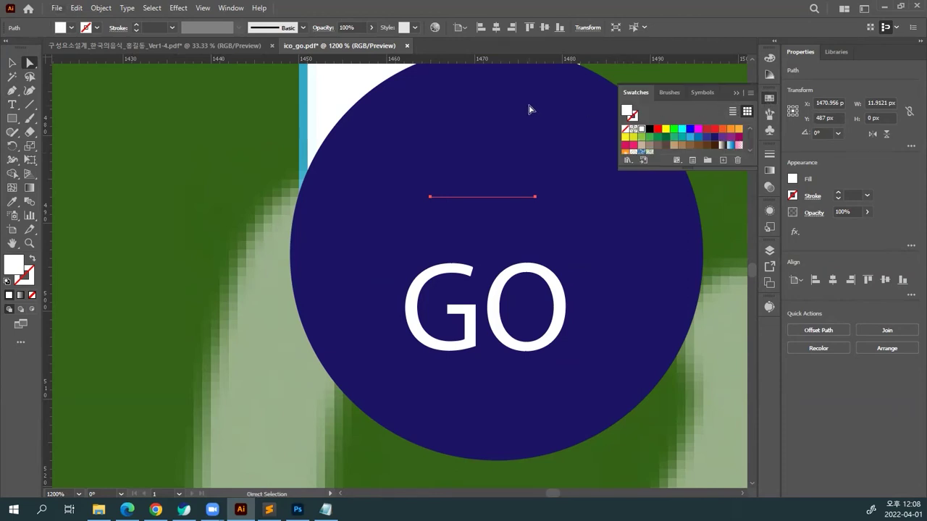
click(635, 117)
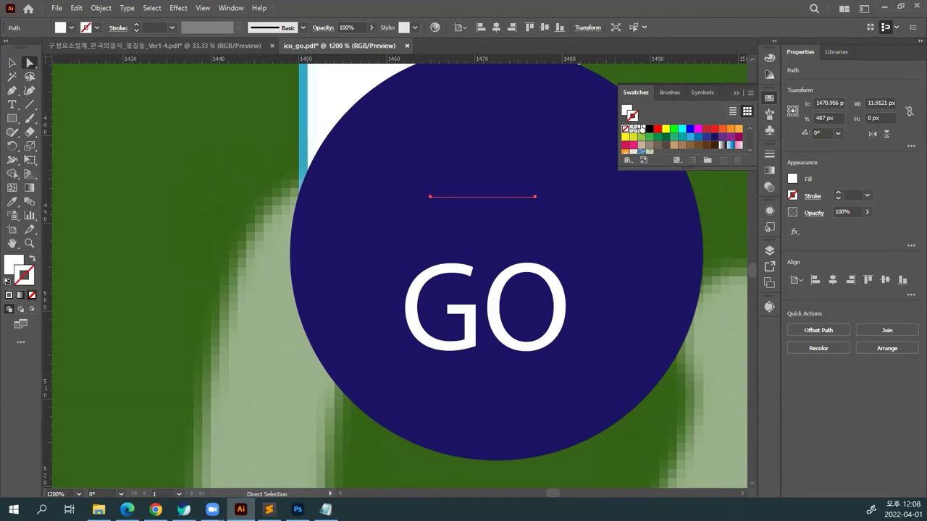
click(641, 129)
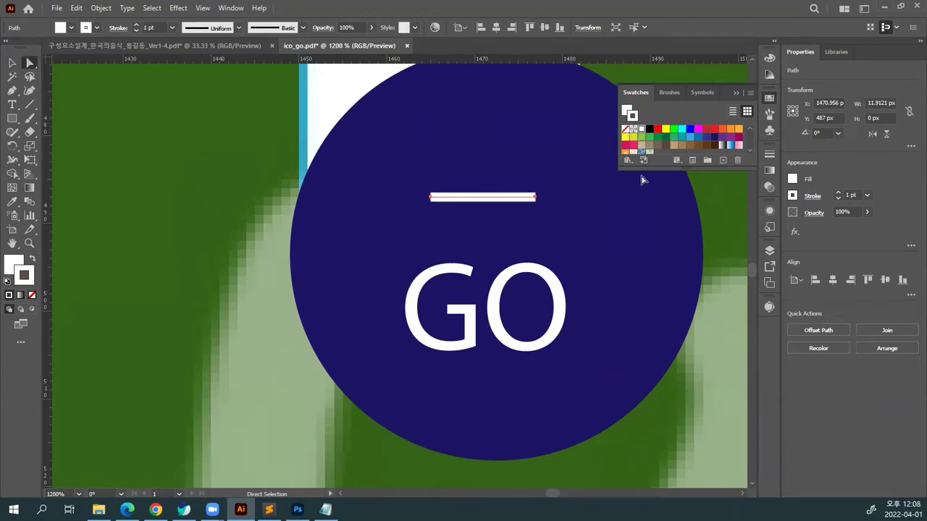
Remove the fill from the horizontal path and set its stroke weight to 3 pt.
click(629, 109)
click(626, 129)
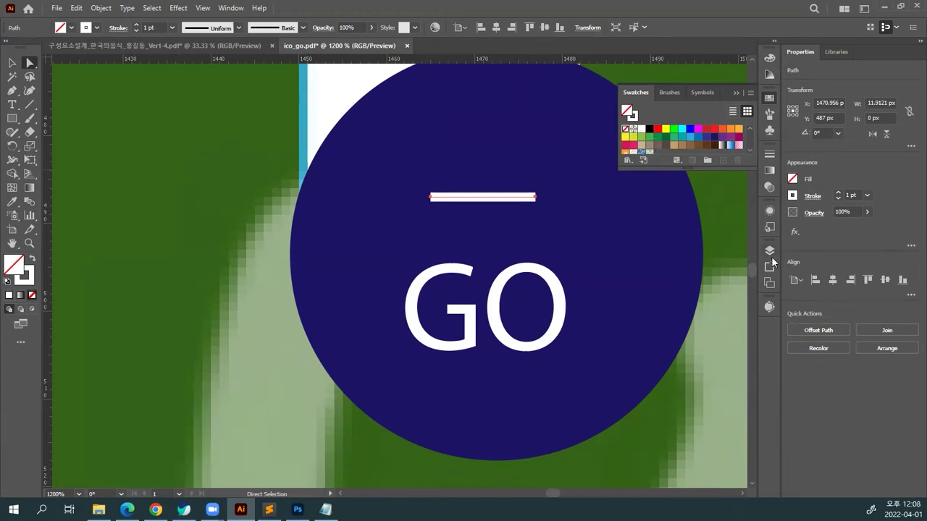
click(769, 212)
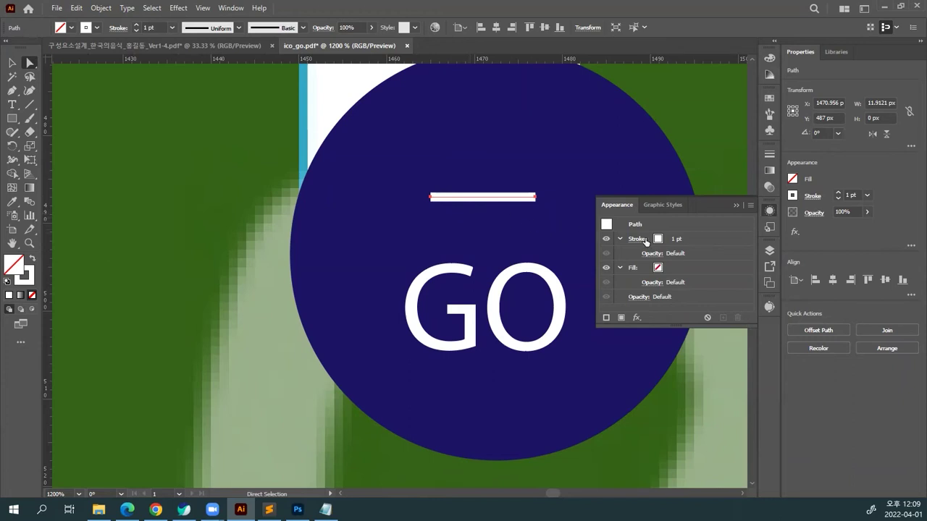
click(700, 241)
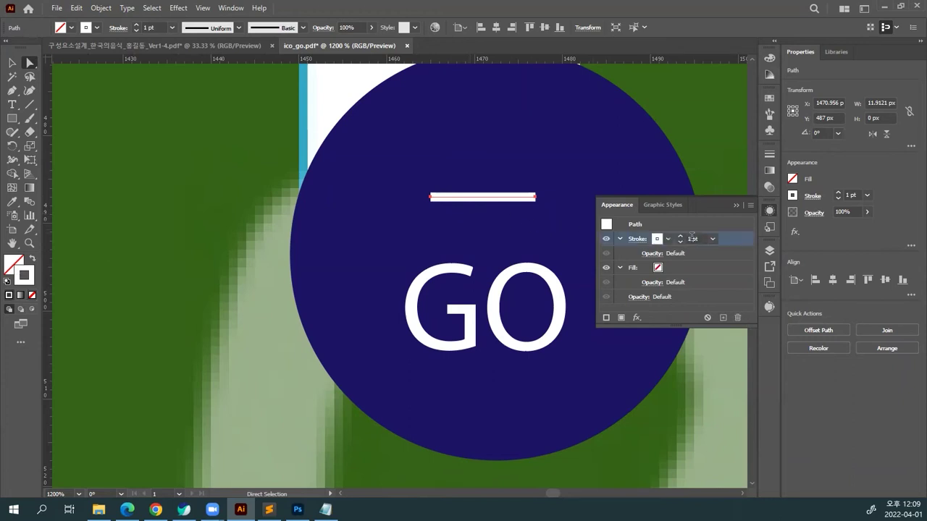
click(681, 236)
click(680, 237)
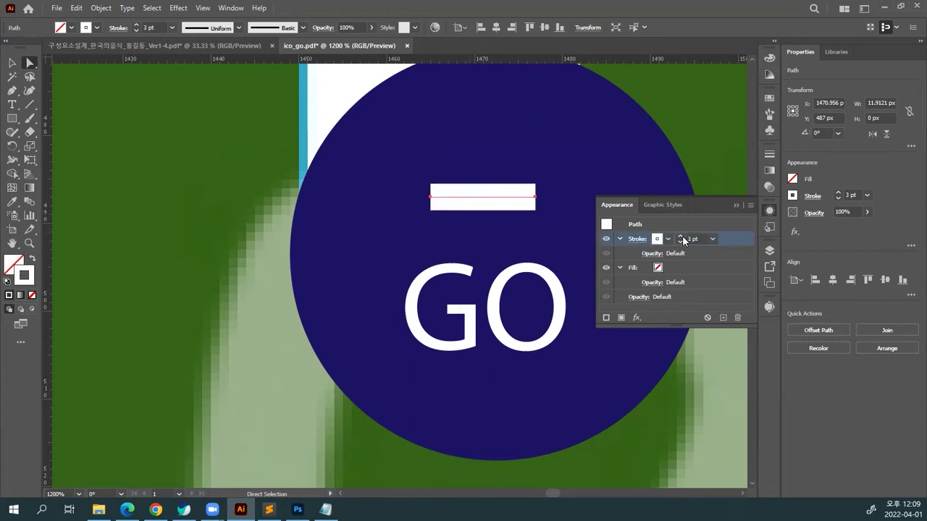
Give the horizontal path's stroke round end caps.
click(638, 240)
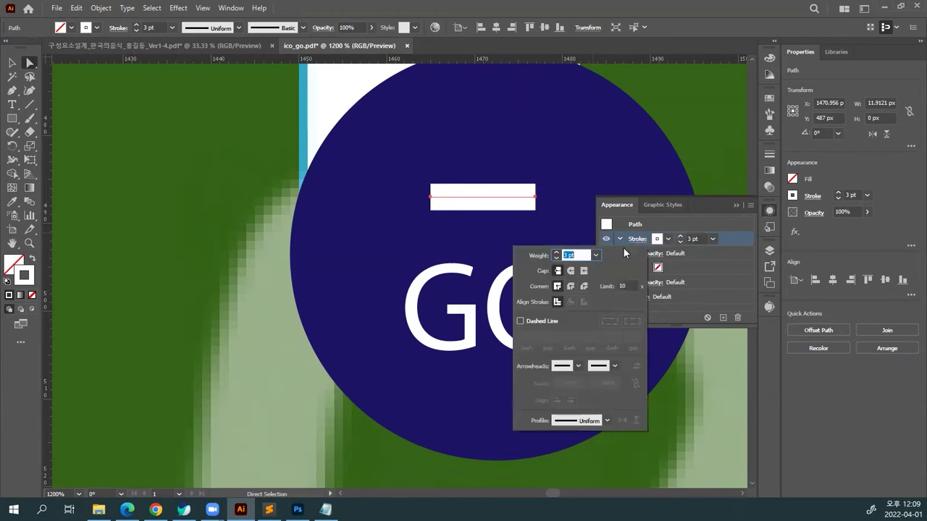
click(569, 271)
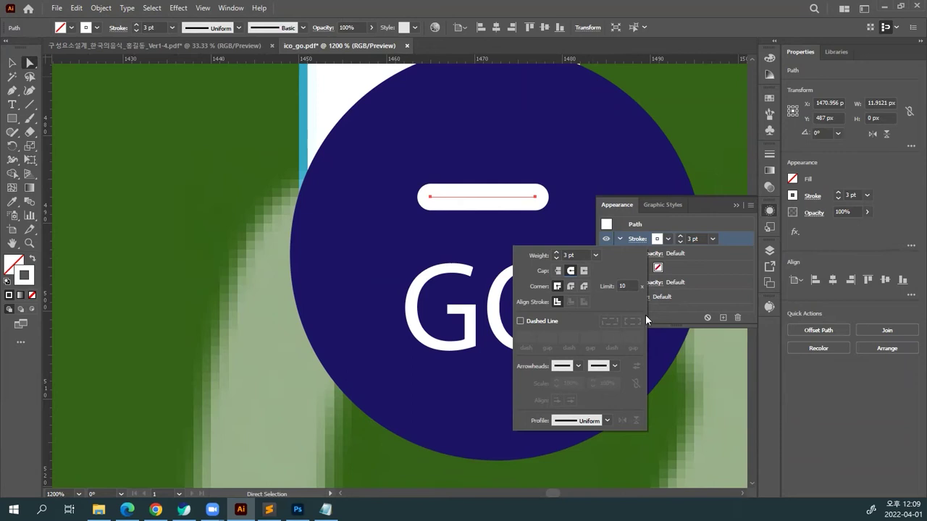
click(769, 211)
click(769, 212)
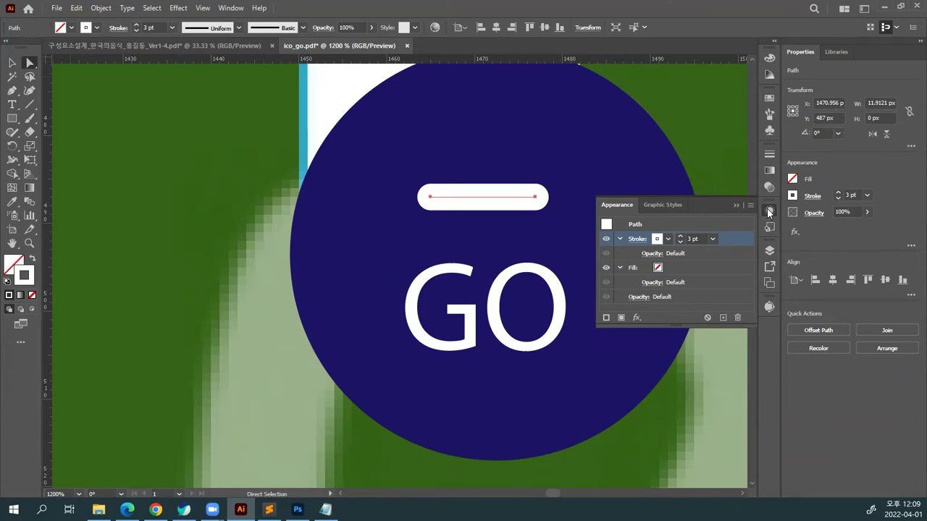
Try an orange fill on the horizontal path and reset the fill to None.
click(658, 269)
click(667, 269)
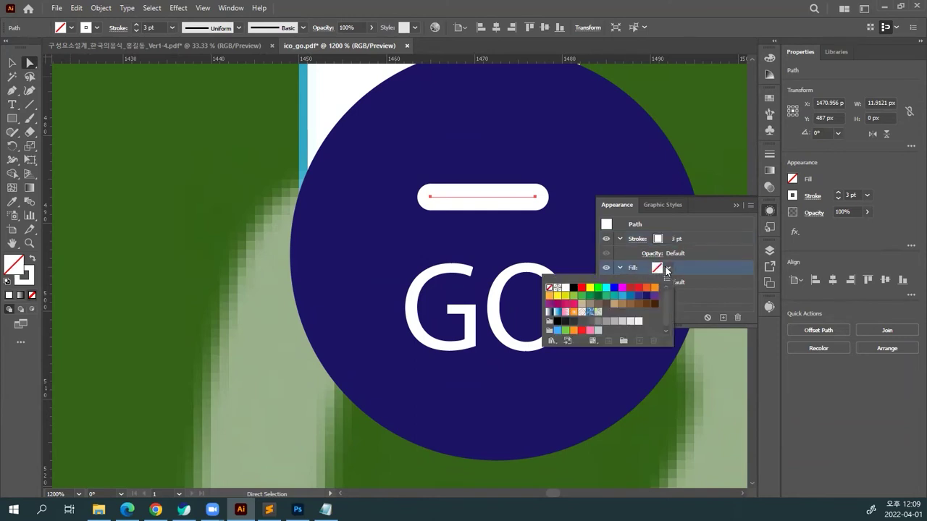
click(655, 287)
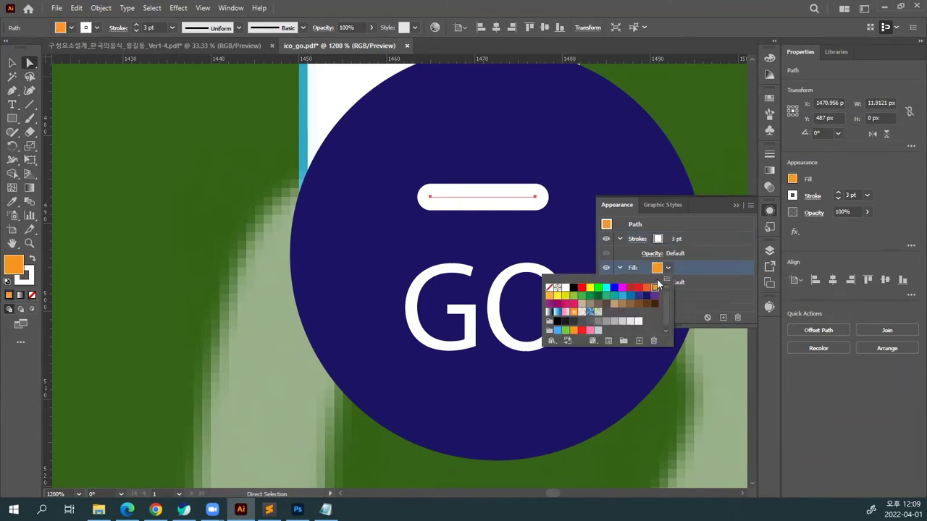
click(548, 287)
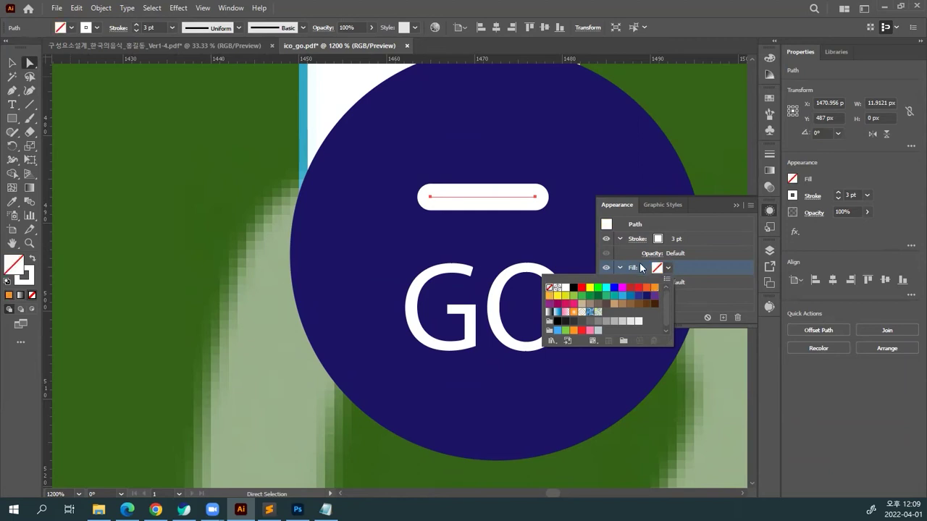
click(674, 239)
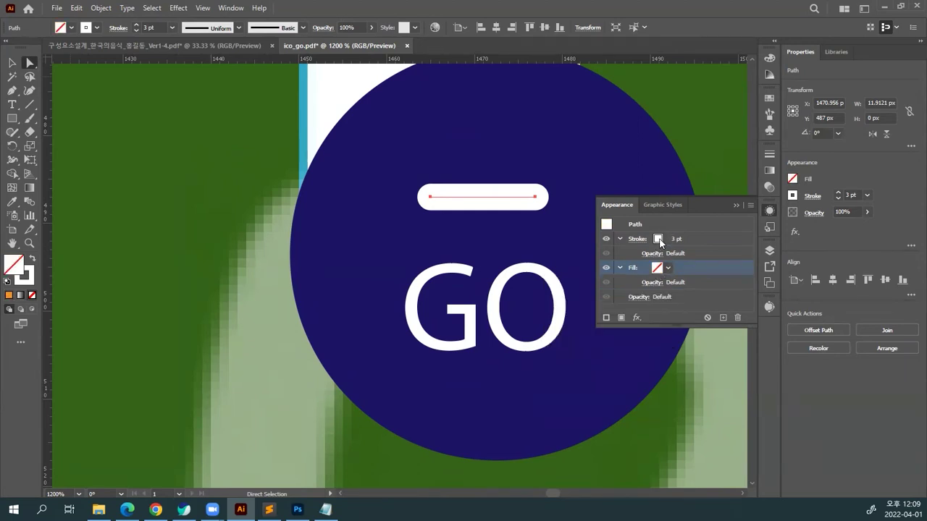
Try the orange R=241 G=90 B=36 swatch on the horizontal path's stroke and restore the stroke to White.
click(659, 240)
click(668, 239)
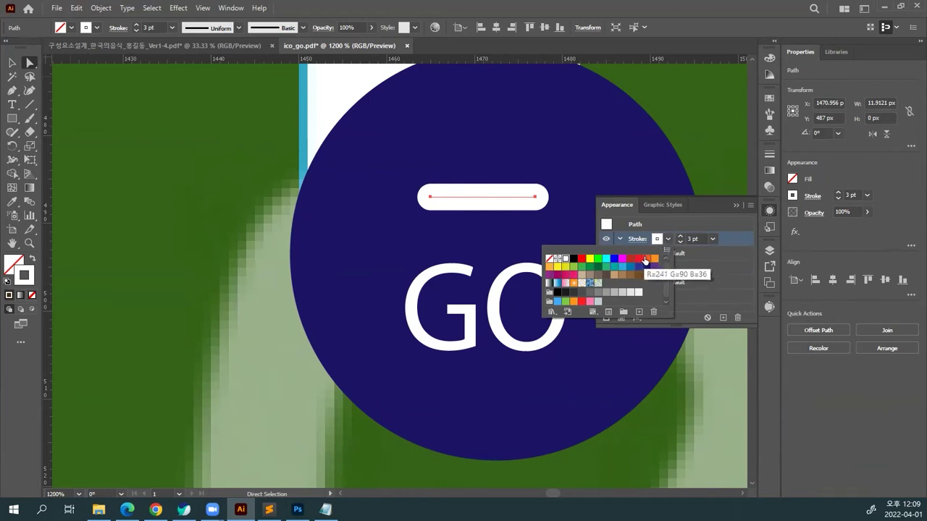
click(642, 259)
click(657, 242)
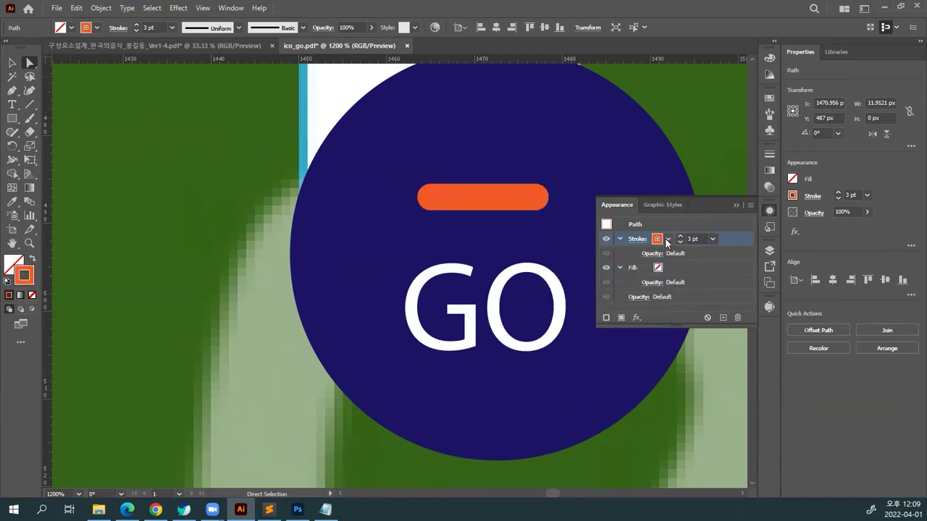
click(657, 242)
click(564, 260)
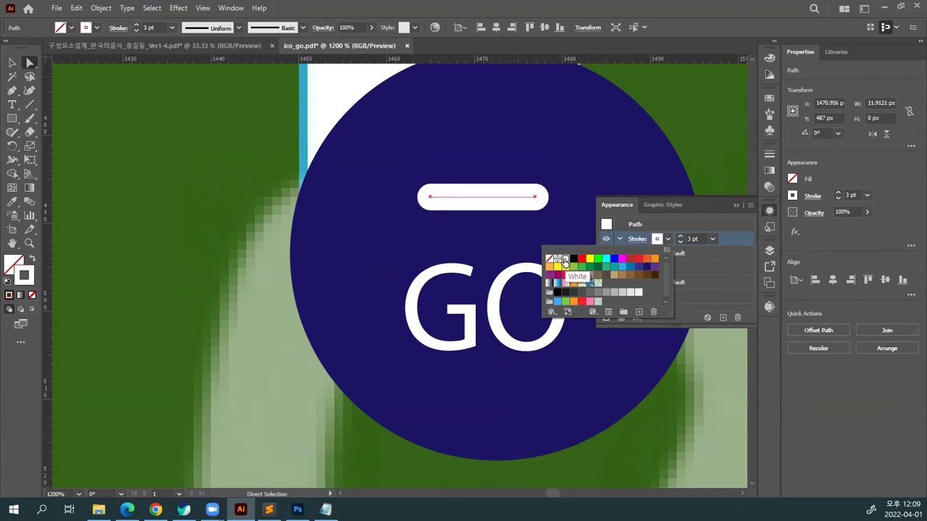
click(726, 240)
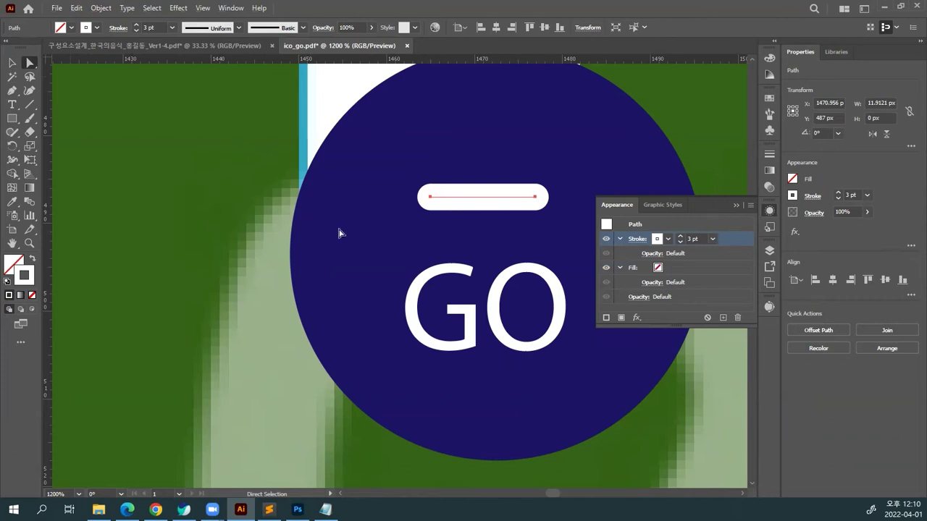
Draw a right-pointing arrowhead about 4.4 px wide and 14.5 px high with the Pen tool, its tip on the horizontal path's right end, and deselect it.
key(ctrl+shift+a)
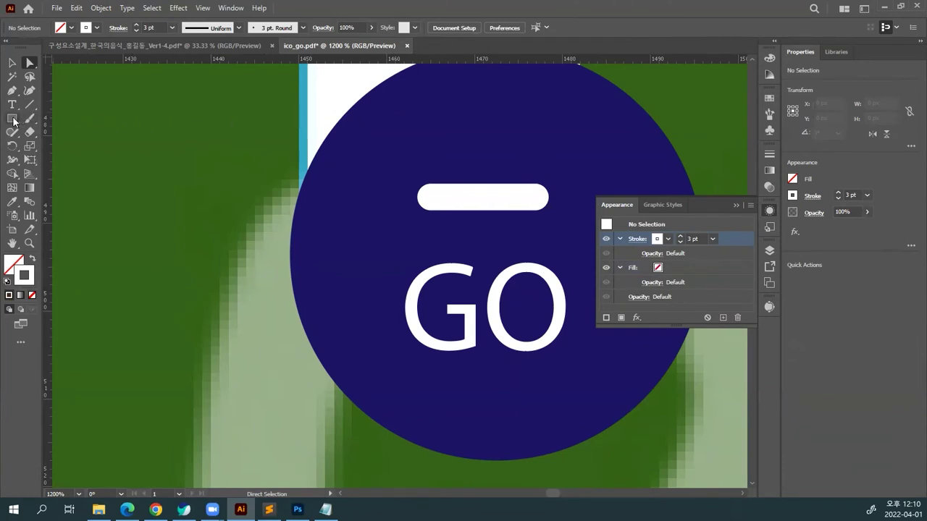
click(12, 90)
drag(496, 192, 498, 133)
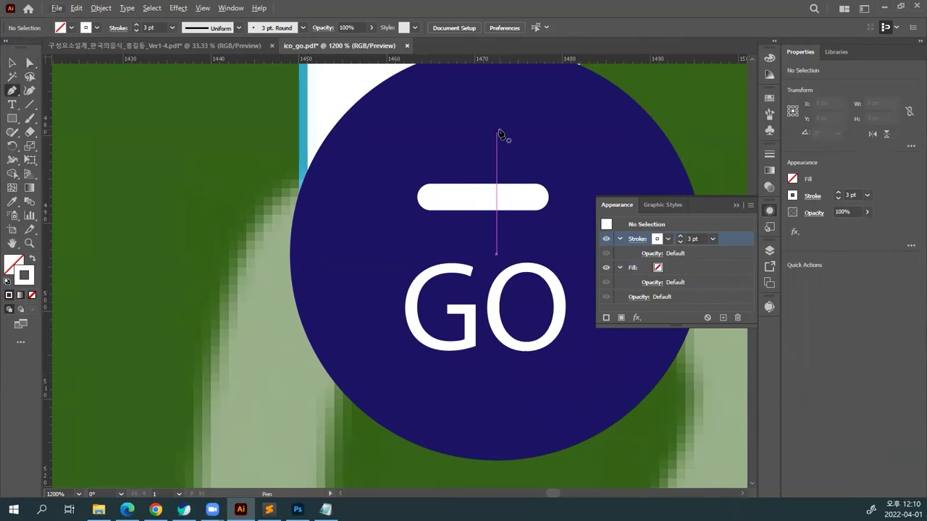
click(498, 133)
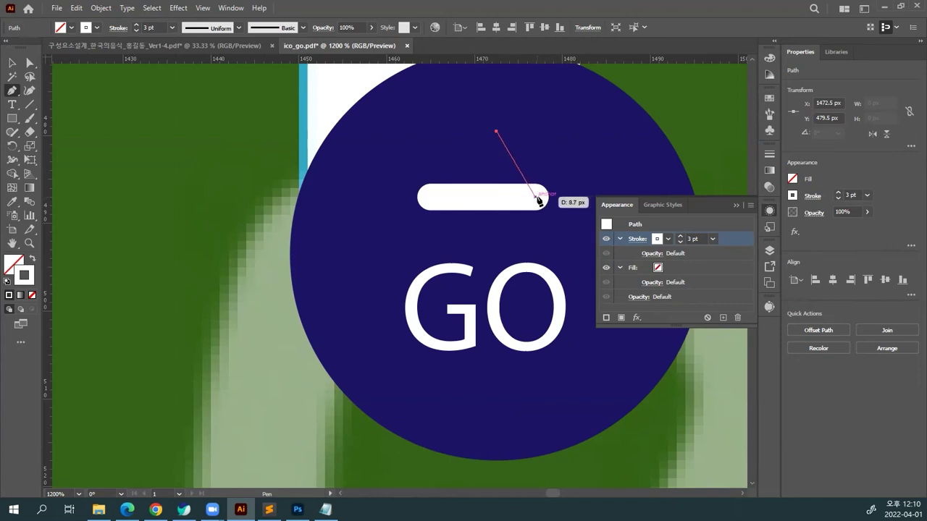
click(536, 196)
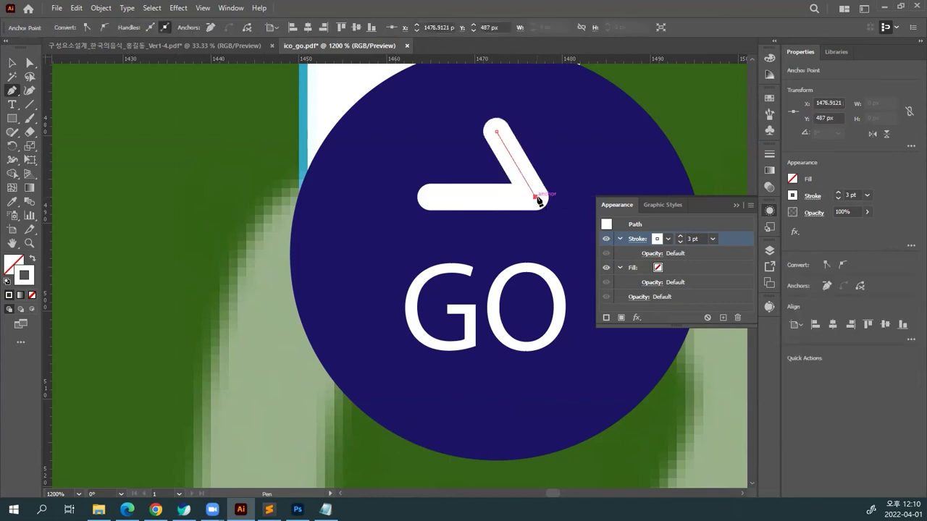
click(536, 197)
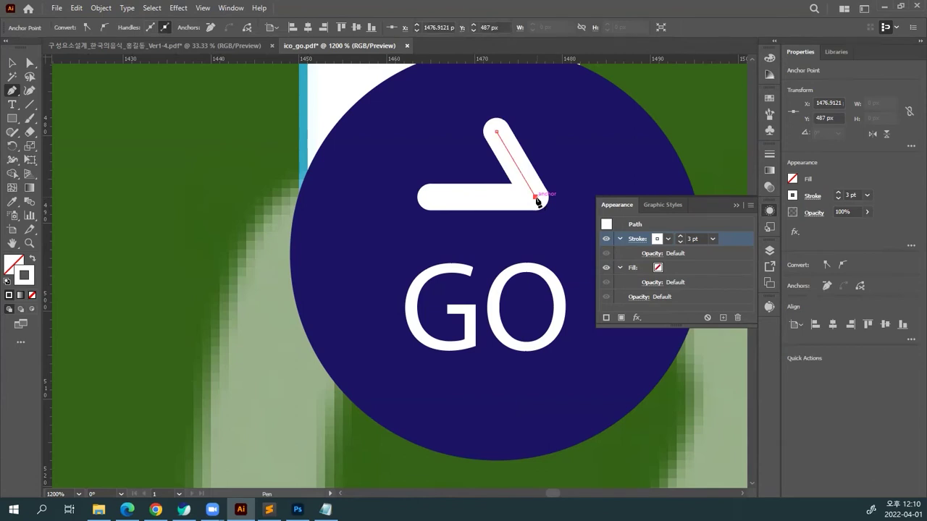
click(497, 261)
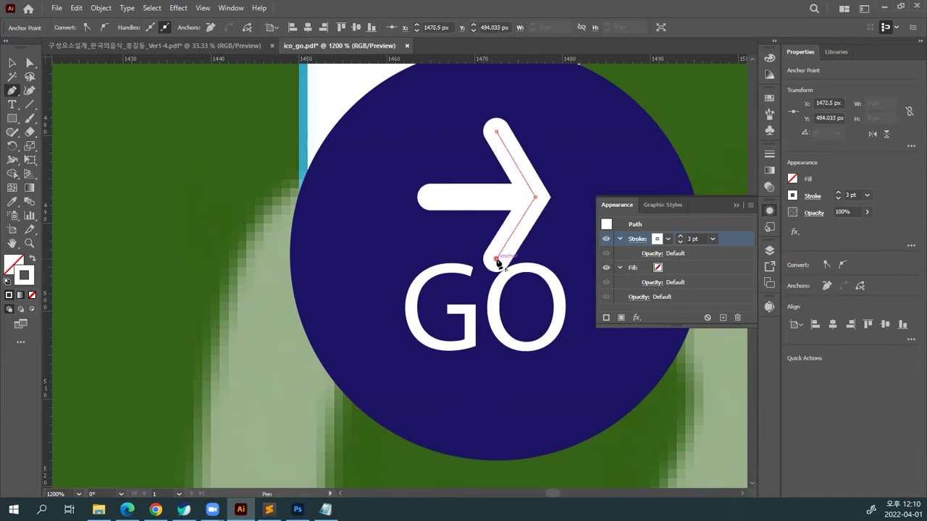
key(ctrl+shift+a)
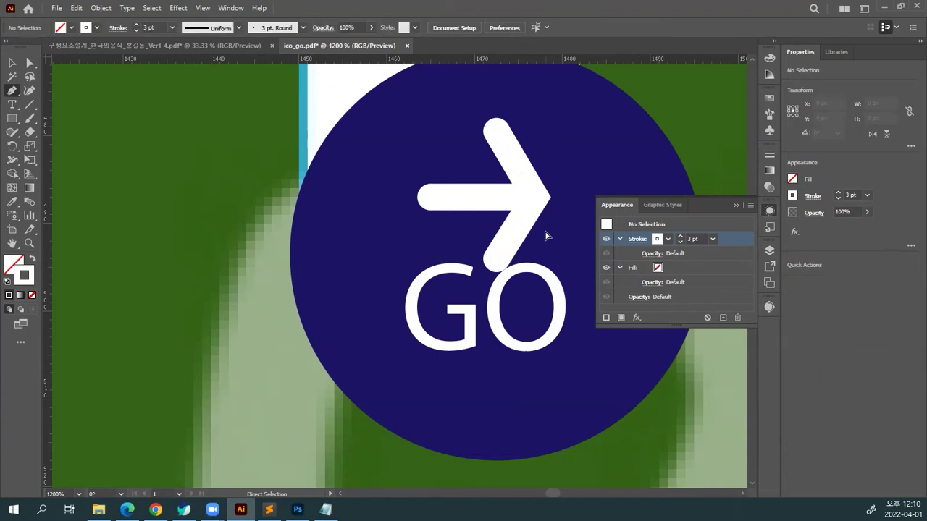
Check the Smart Guides setting for the document view.
key(ctrl+minus)
key(ctrl+minus)
key(shift+c)
key(p)
drag(505, 227, 524, 182)
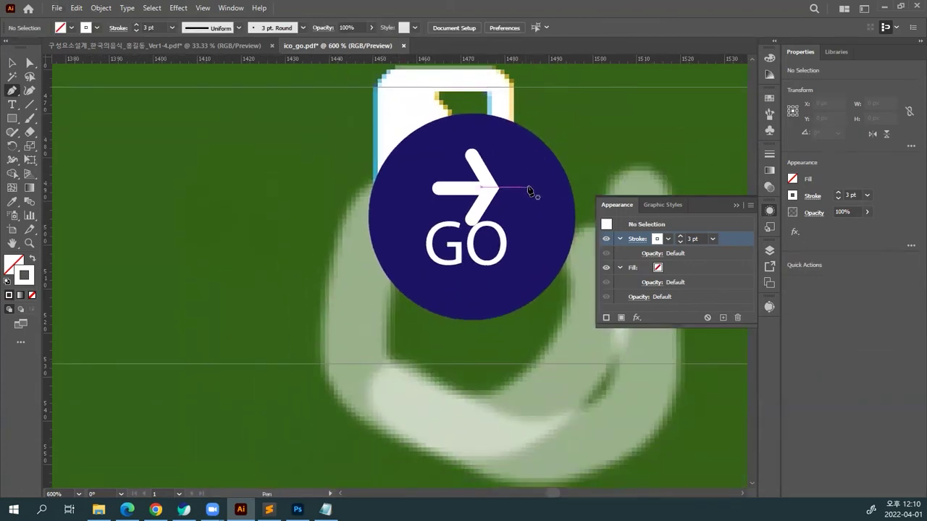
click(203, 8)
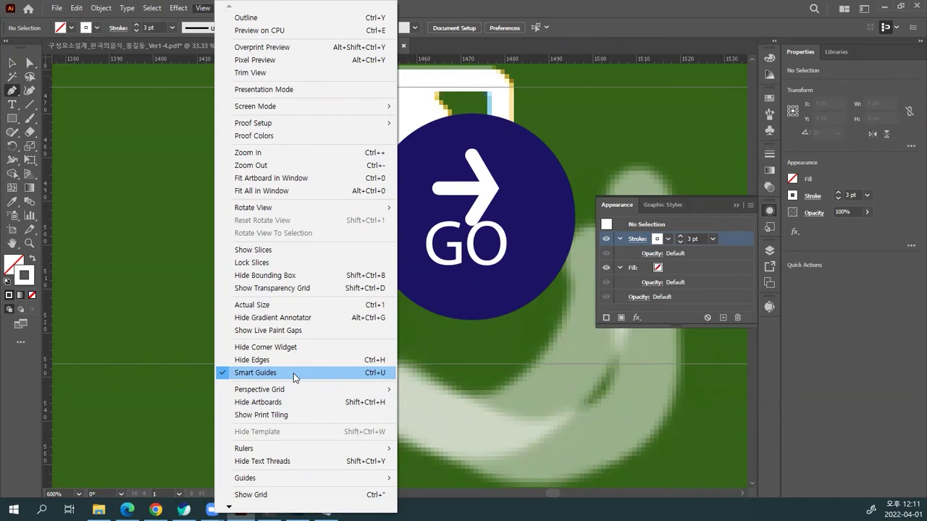
click(361, 373)
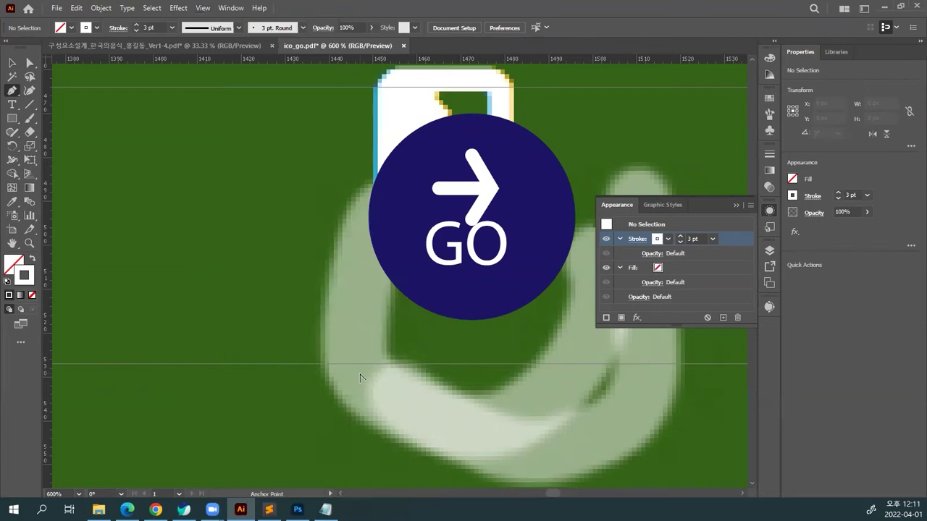
Move the GO text slightly down and right inside the circle, clear of the arrow.
click(12, 63)
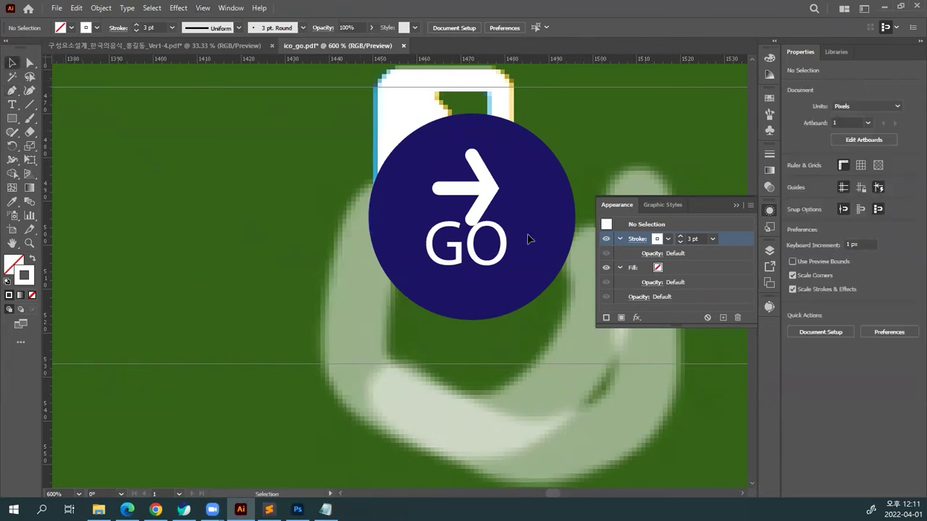
key(ctrl)
key(ctrl+z)
key(ctrl+z)
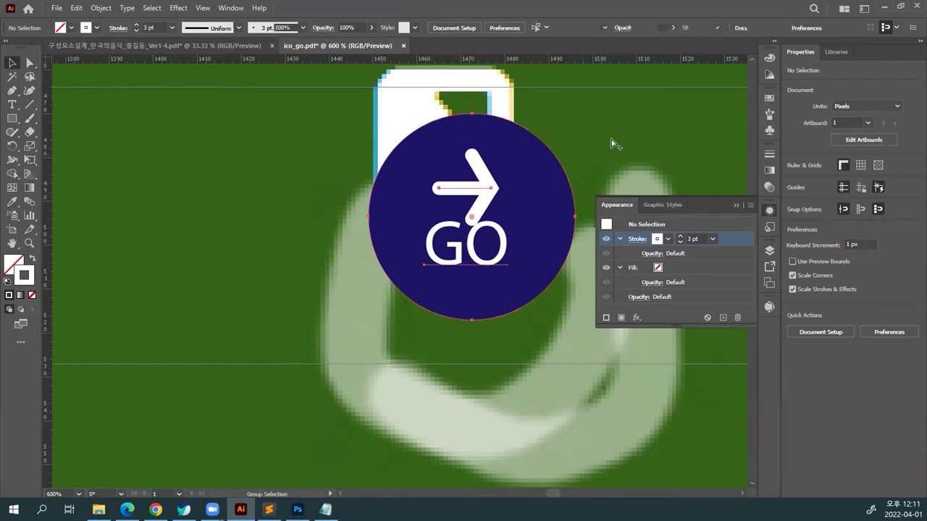
drag(494, 246, 498, 259)
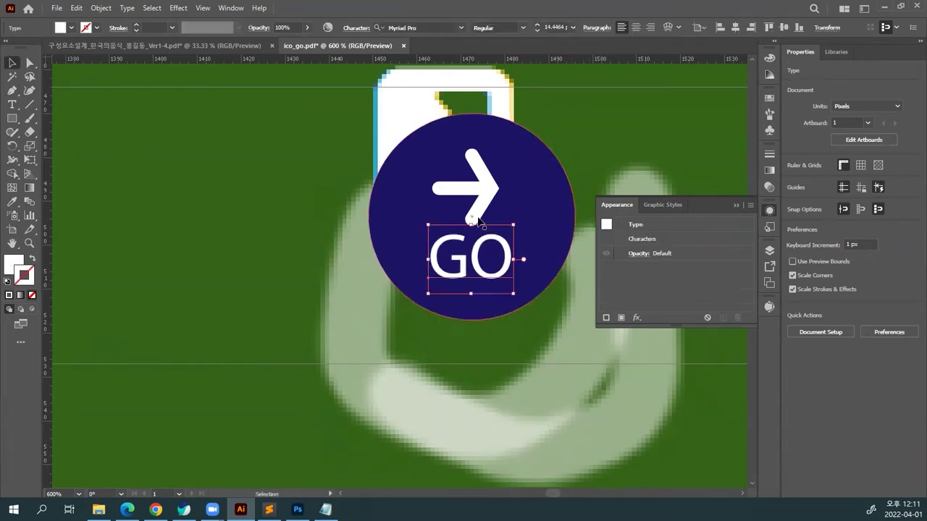
Reduce the arrowhead's height symmetrically to about 9.5 px, keeping its width, and deselect it.
click(476, 165)
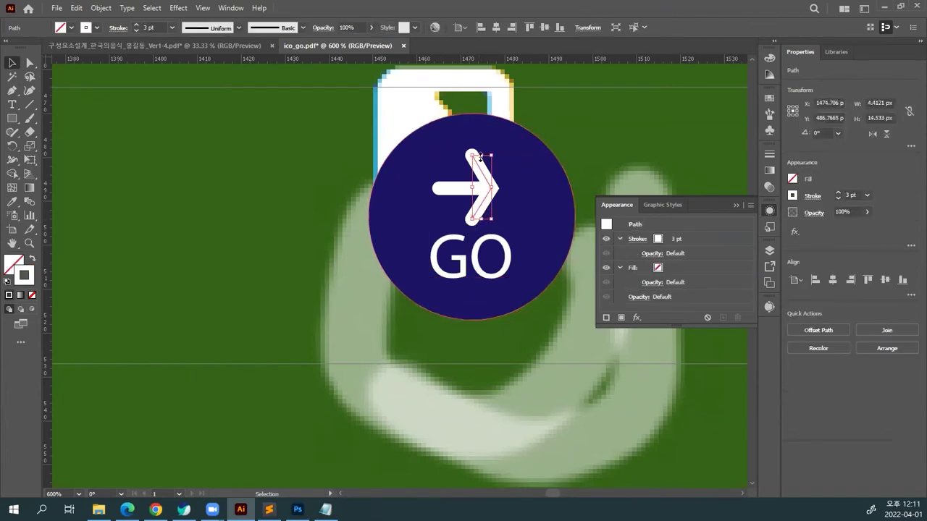
drag(480, 156, 481, 157)
key(ctrl+equal)
key(ctrl+equal)
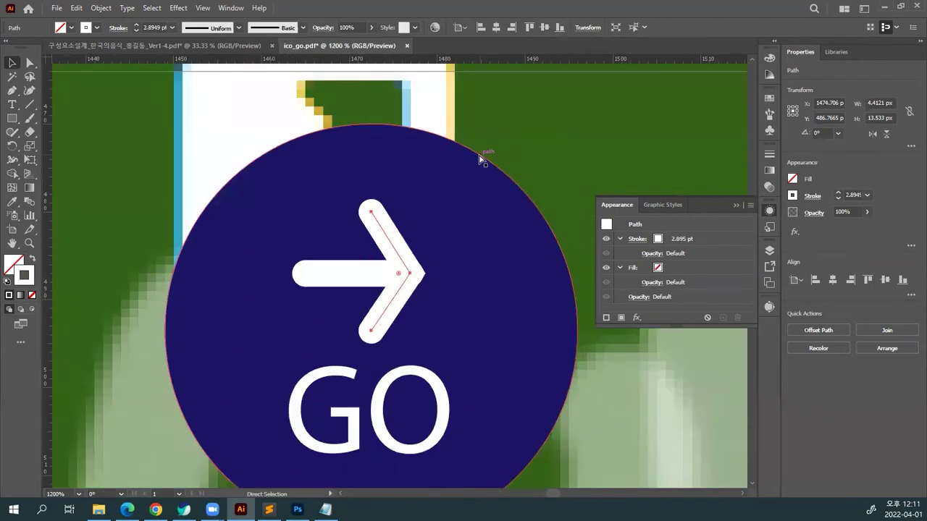
drag(438, 186, 467, 131)
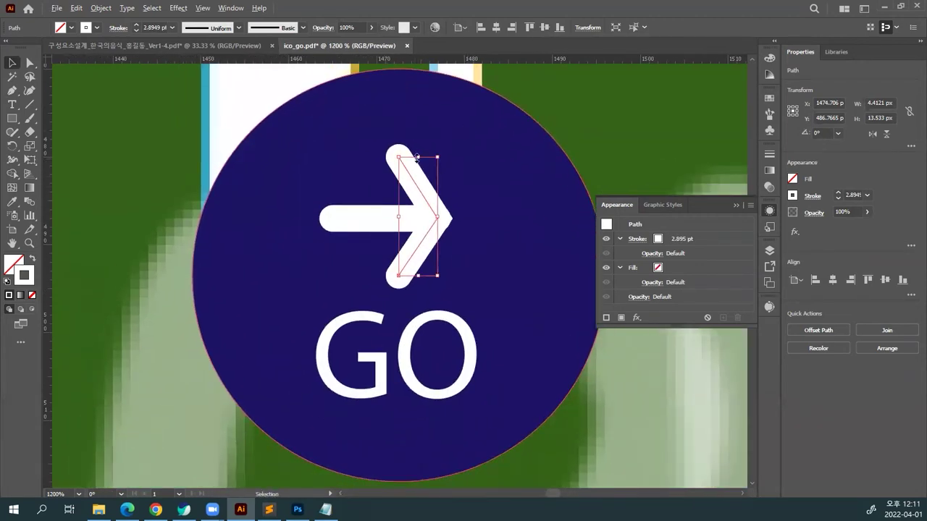
mouse_move(418, 157)
mouse_down()
mouse_move(418, 170)
mouse_move(420, 148)
mouse_move(420, 185)
mouse_move(418, 175)
mouse_up()
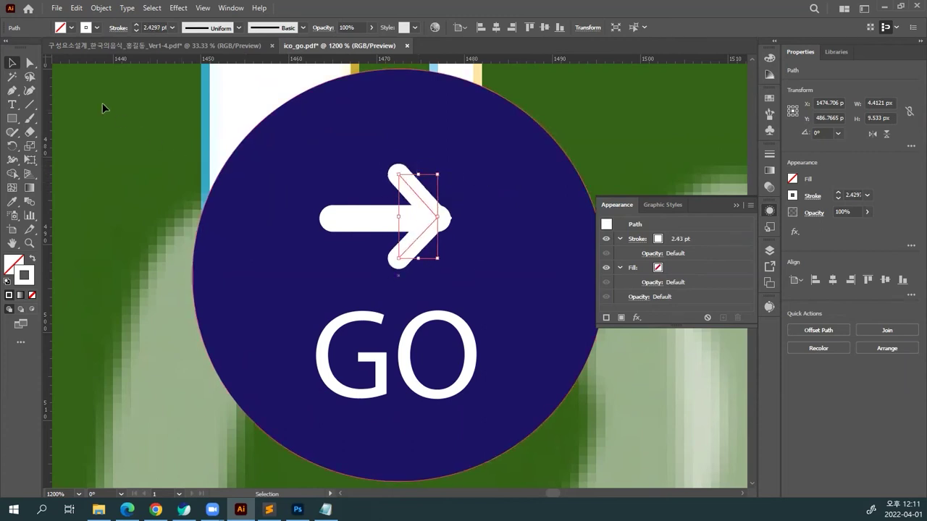
click(571, 119)
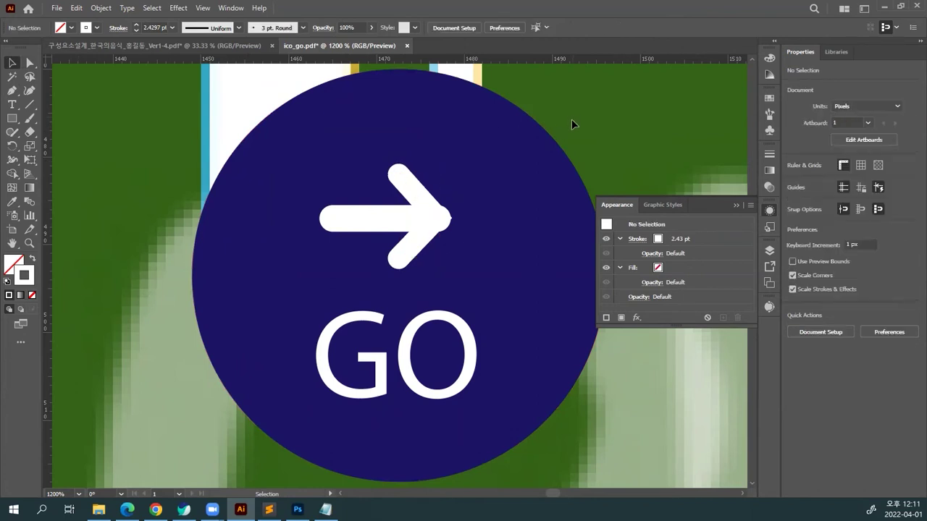
Shift the arrowhead slightly right so its tip extends past the horizontal shaft, and clear the selection.
mouse_move(424, 204)
mouse_down()
mouse_move(437, 195)
mouse_move(439, 204)
mouse_up()
click(492, 219)
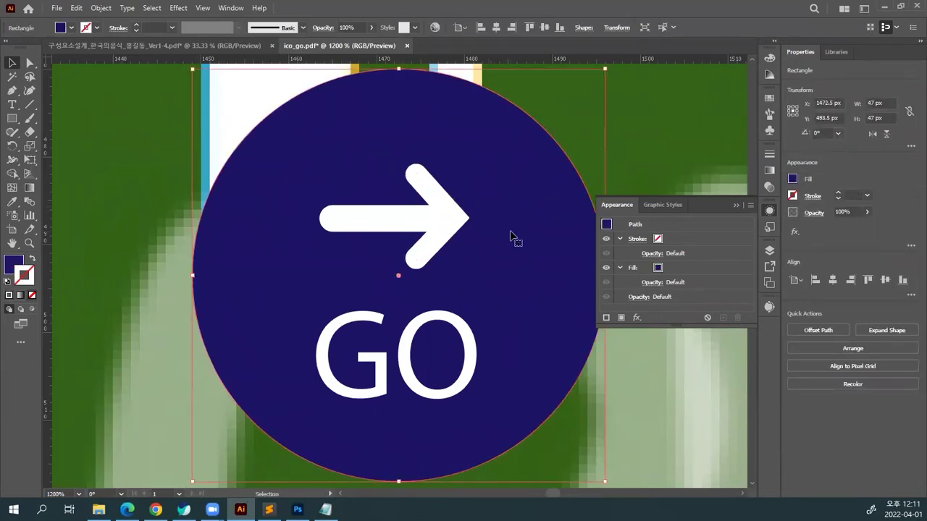
click(655, 159)
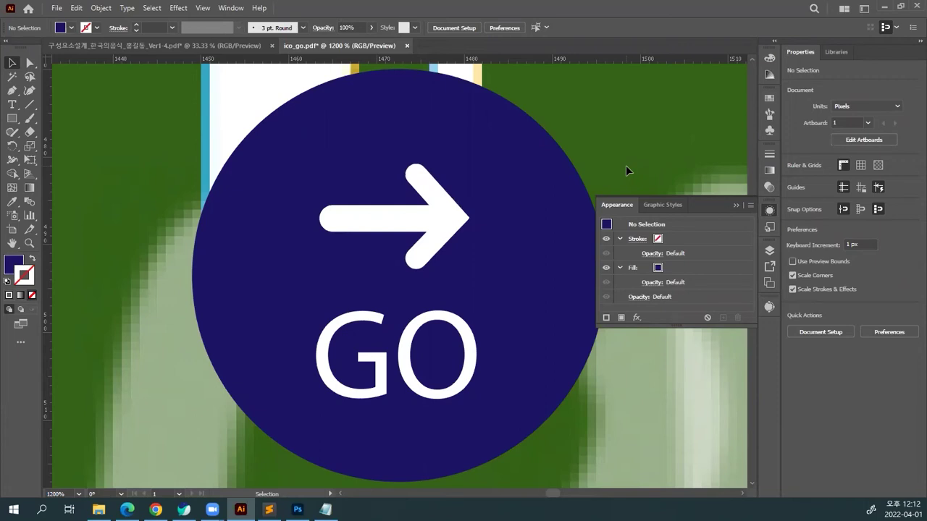
Enlarge the GO text proportionally about its centre to about 16.1 pt, nudge it up 1 px, and deselect it.
key(ctrl+minus)
key(ctrl+minus)
key(ctrl+minus)
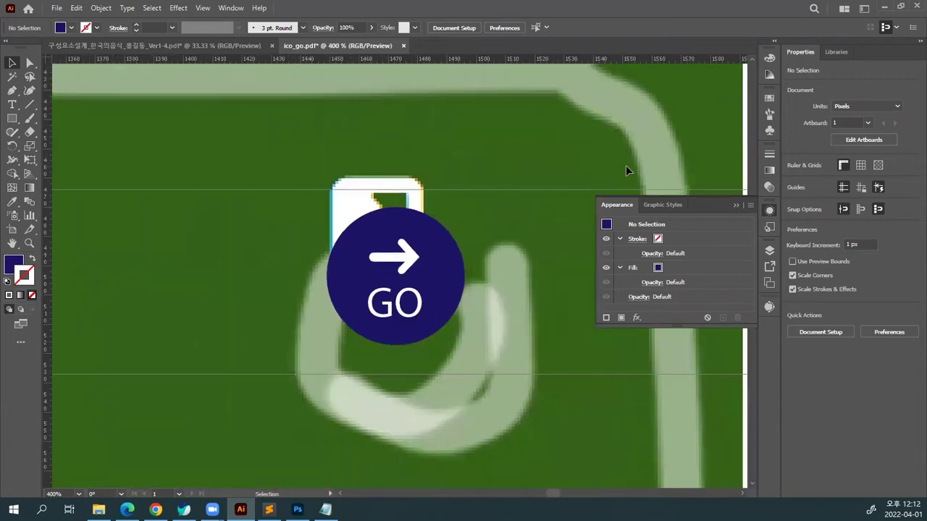
click(409, 303)
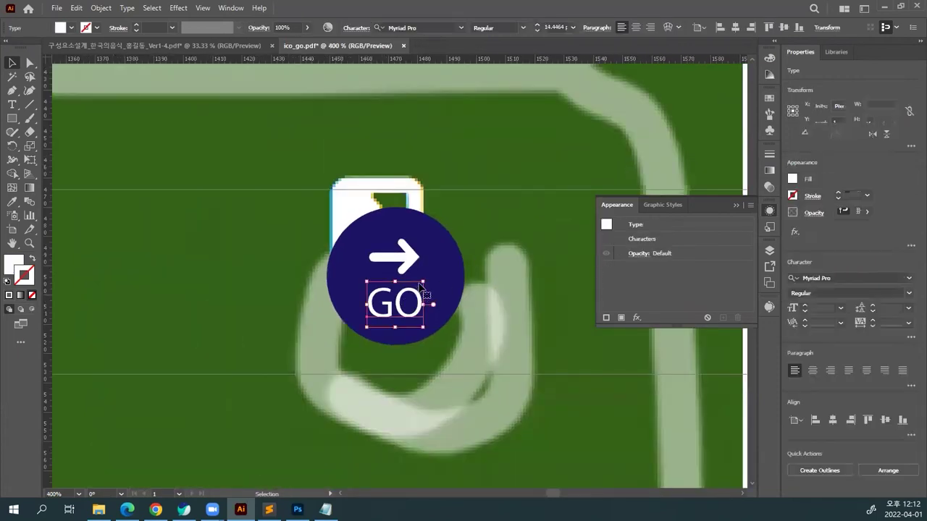
drag(423, 281, 427, 277)
key(Up)
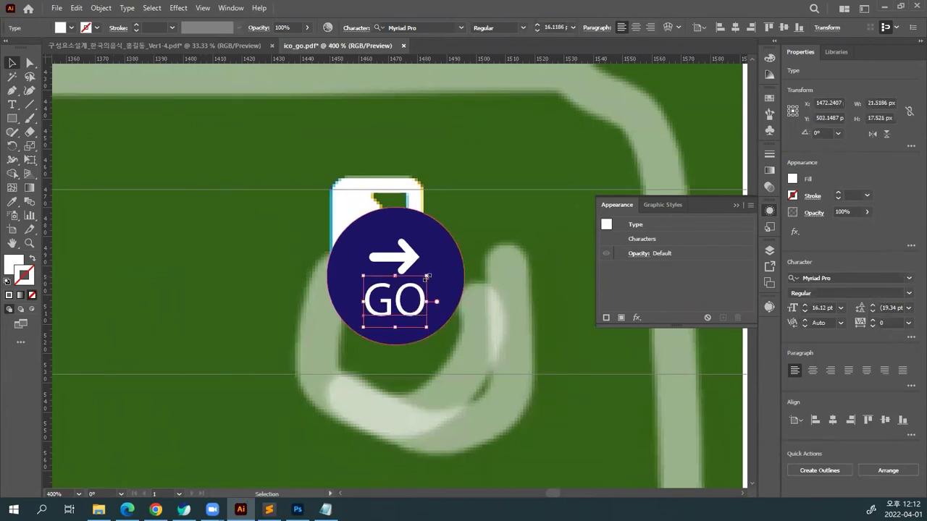
click(492, 271)
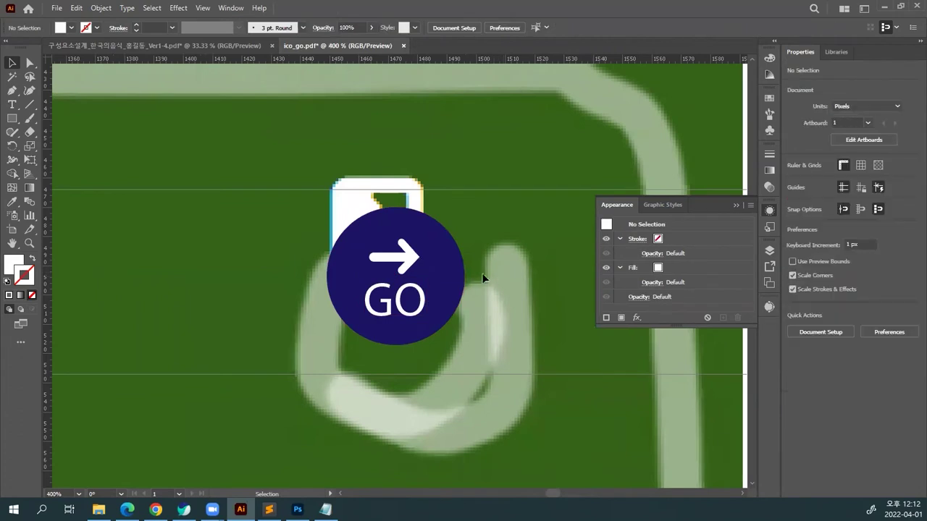
Move the whole arrow up 2 px inside the circle, away from the GO text, and clear the selection.
click(446, 269)
key(ctrl+shift+a)
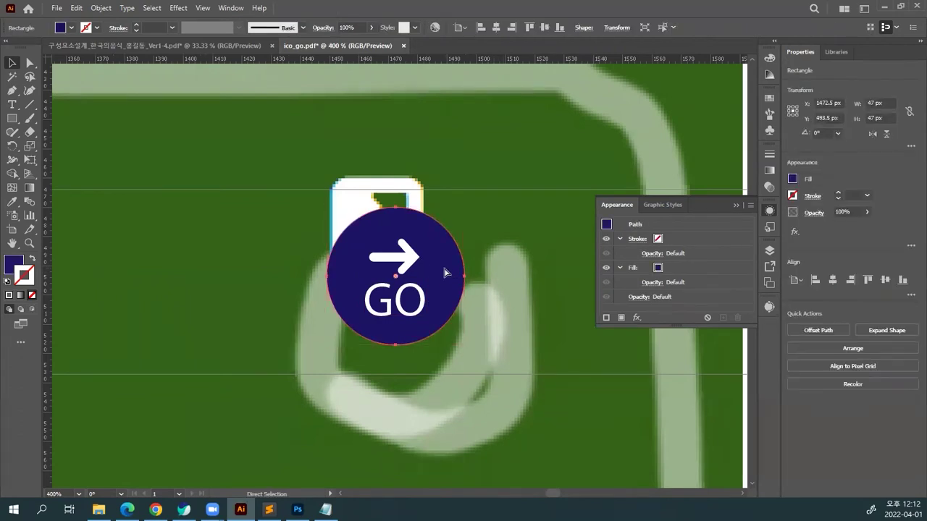
click(383, 251)
key(Up)
key(Up)
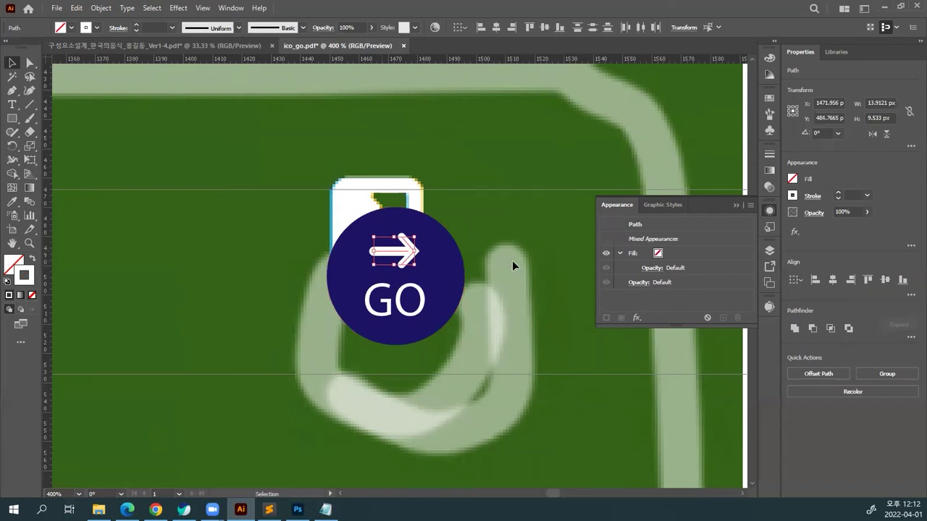
key(ctrl+shift+a)
key(a)
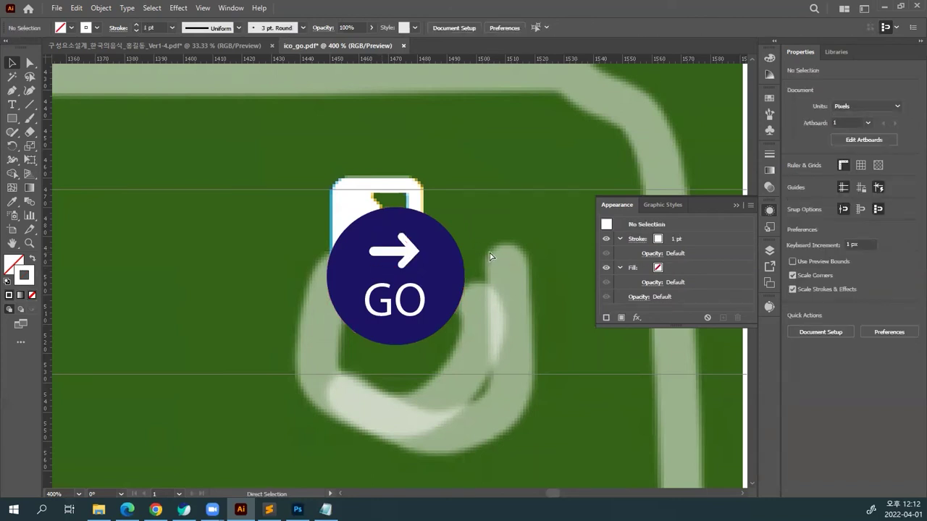
Examine the GO icon against the slide background at actual size and again at close range.
key(v)
key(a)
key(ctrl+minus)
key(ctrl+minus)
key(ctrl+minus)
key(ctrl+minus)
key(v)
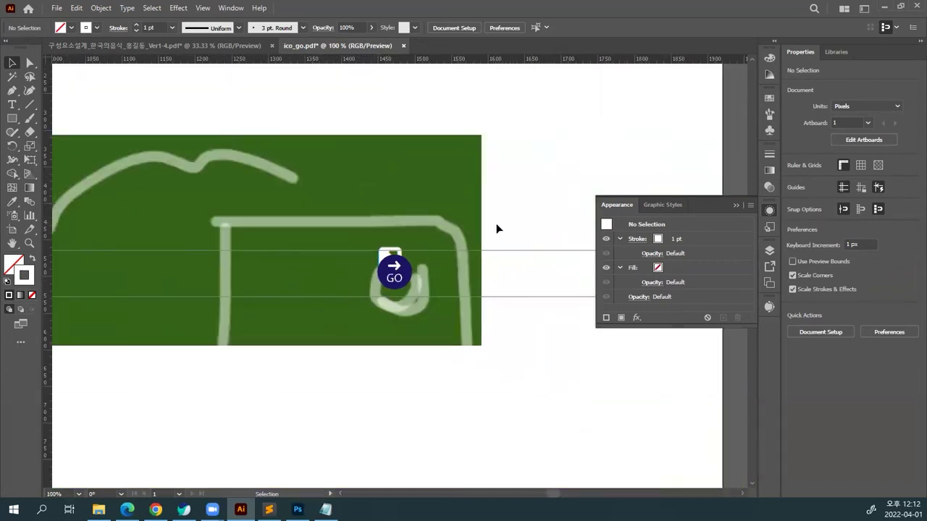
key(ctrl+plus)
key(ctrl+plus)
key(ctrl+plus)
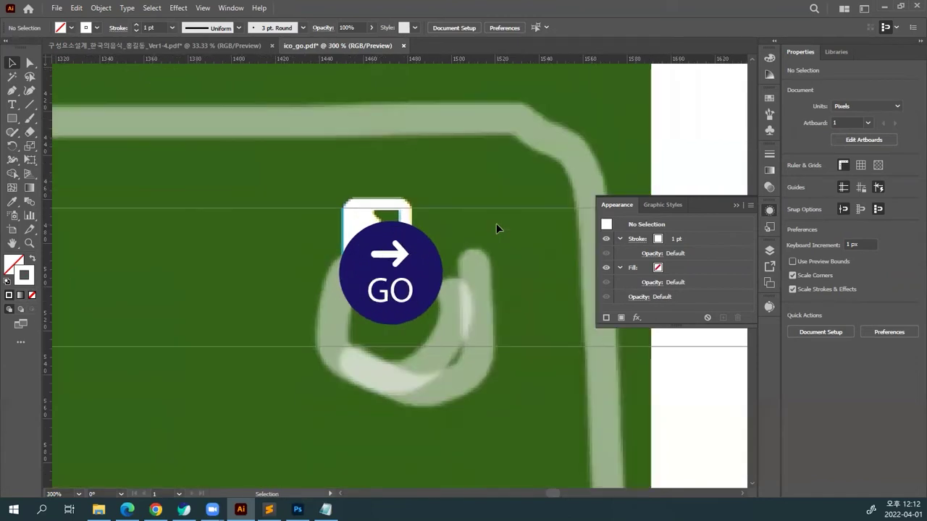
key(ctrl+plus)
key(ctrl+plus)
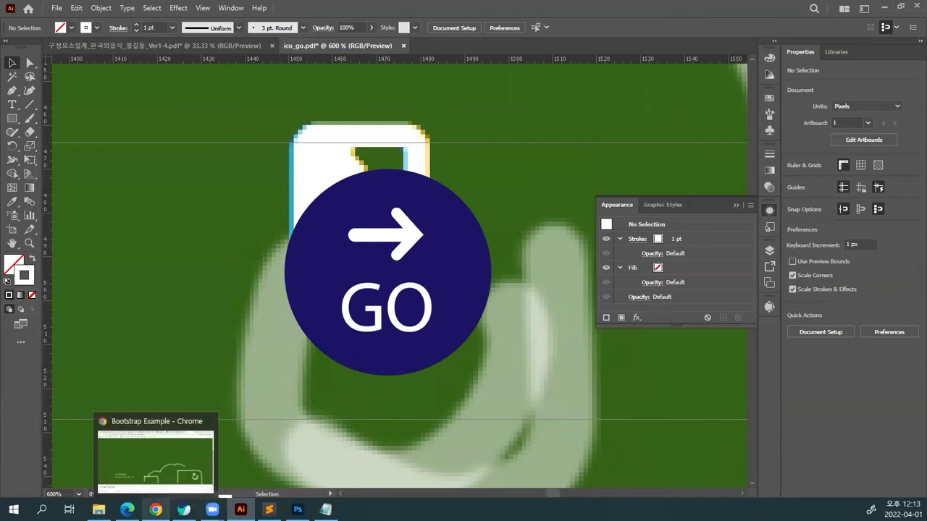
Look at the carousel page in Chrome and its HTML code in Sublime Text, and return to Illustrator.
click(156, 509)
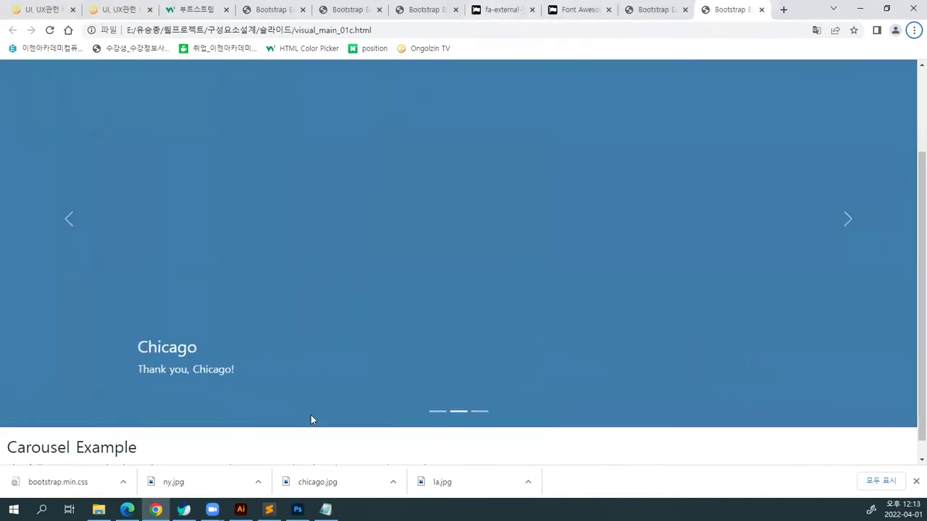
click(268, 509)
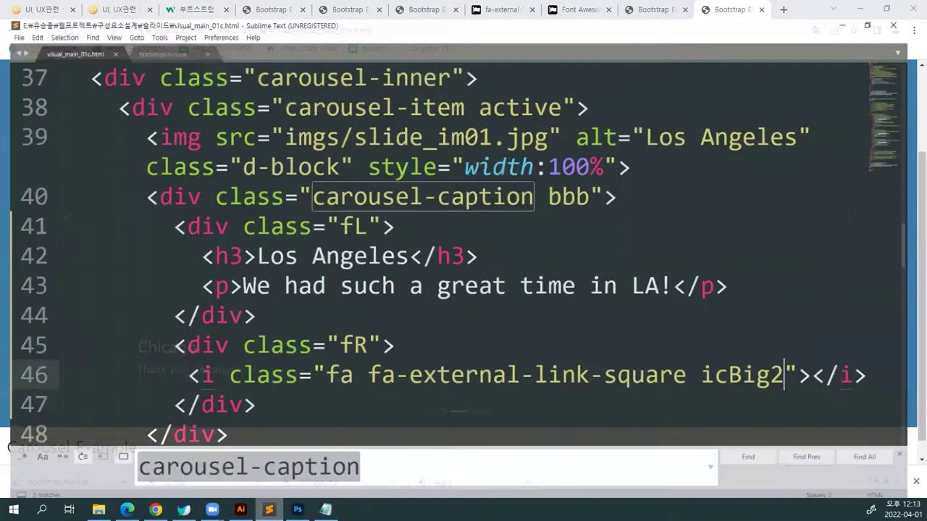
click(241, 509)
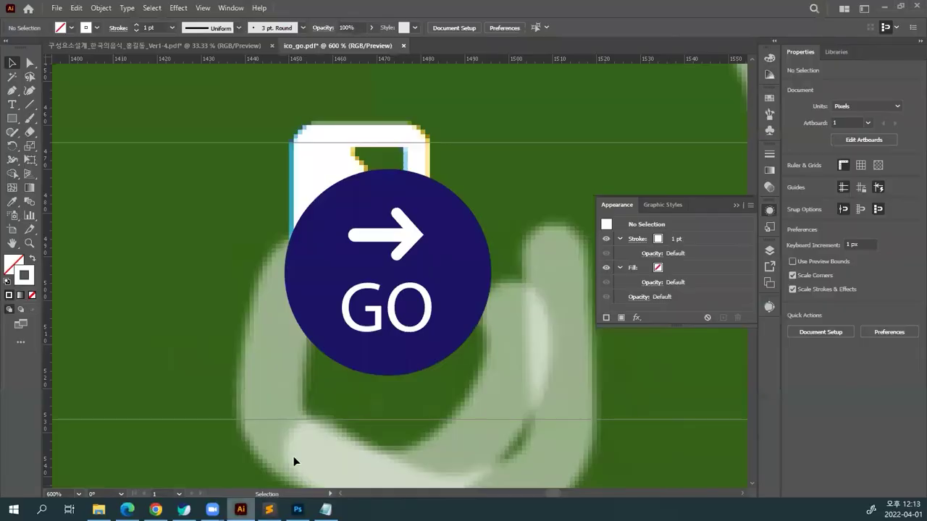
Save the ico_go.pdf document.
key(a)
key(ctrl+s)
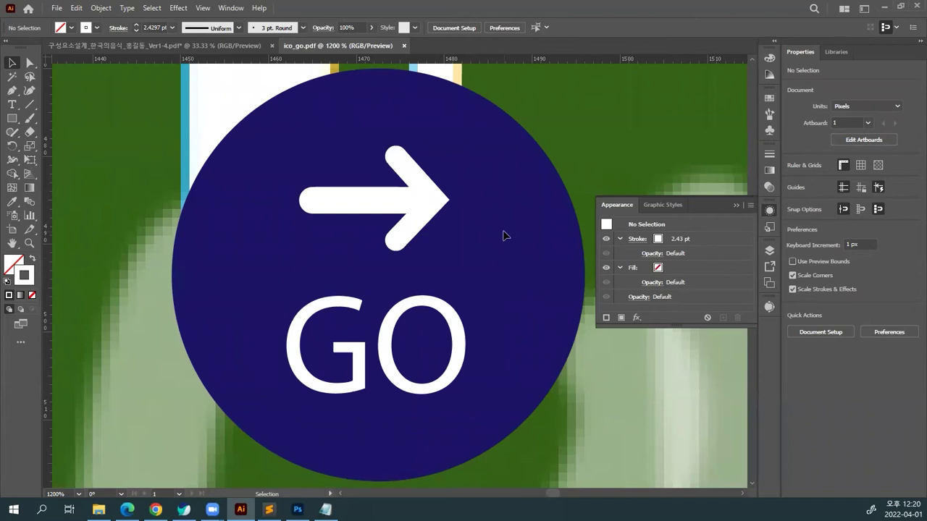
Inspect the arrowhead's path up close, clear the selection, and put away the appearance settings.
key(ctrl+plus)
scroll(474, 275, up, 2)
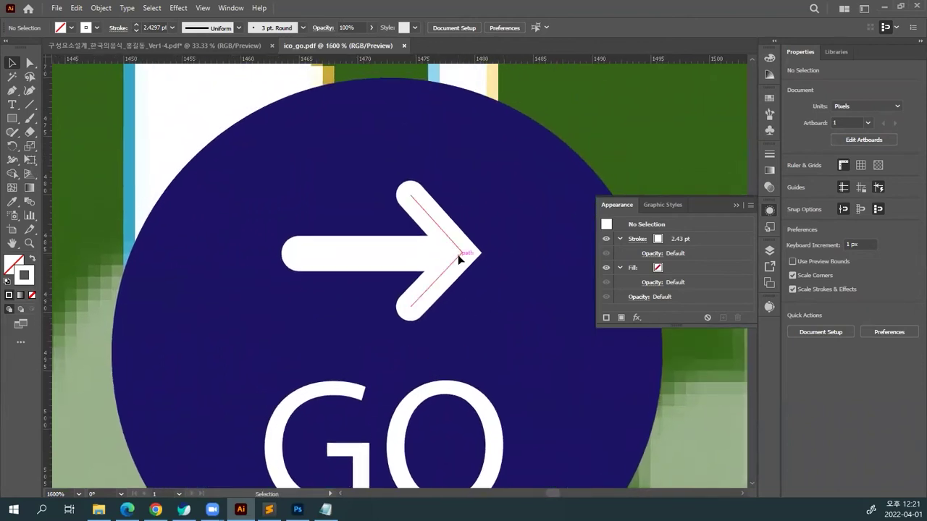
click(459, 256)
click(491, 150)
click(733, 205)
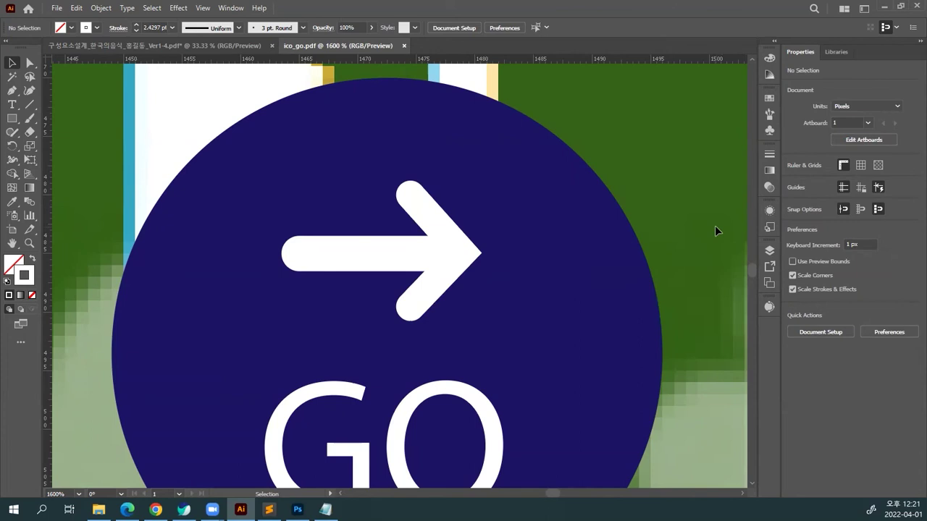
Unlock and relock the background Layer 1, and hide it and show it again.
key(F7)
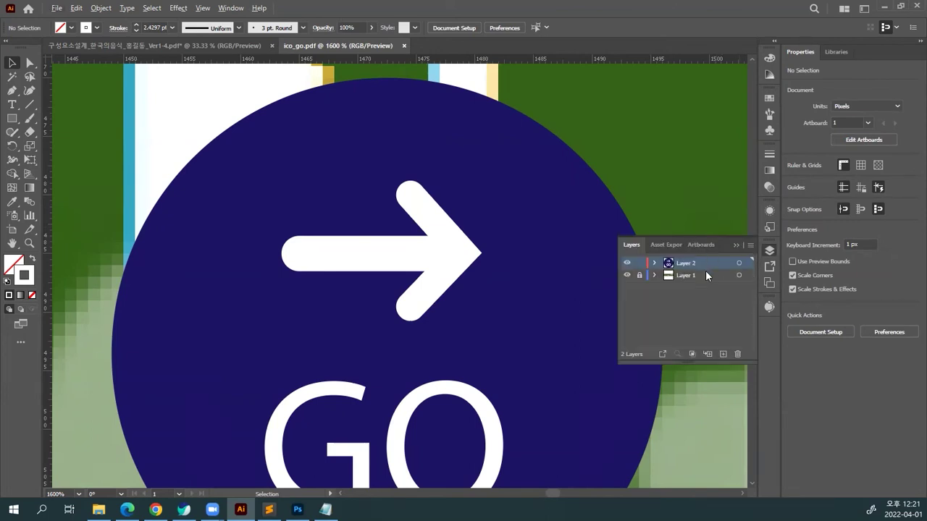
click(639, 276)
click(637, 277)
click(627, 275)
click(627, 276)
Try selecting the dark blue circle, enter isolation mode on it, and return to the full artwork with nothing selected.
drag(304, 169, 548, 335)
click(537, 309)
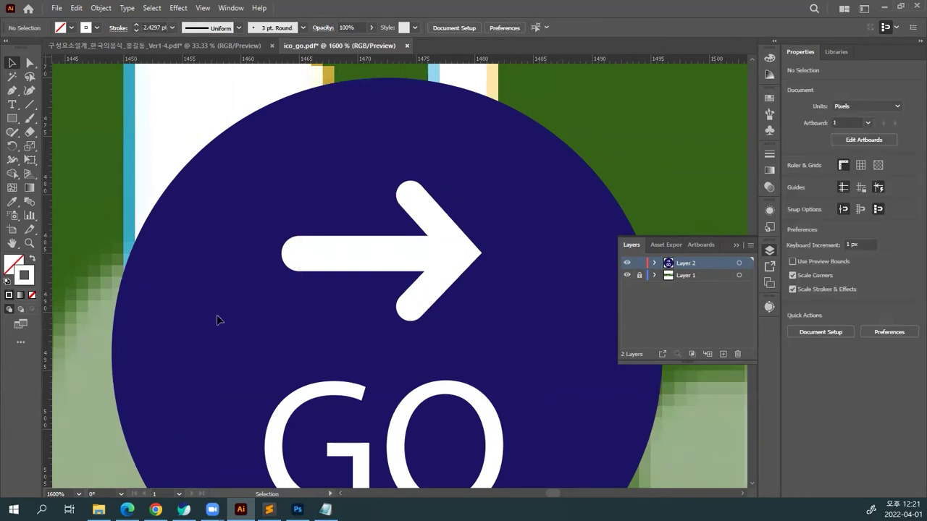
drag(154, 241, 169, 257)
key(ctrl)
ctrl+click(238, 251)
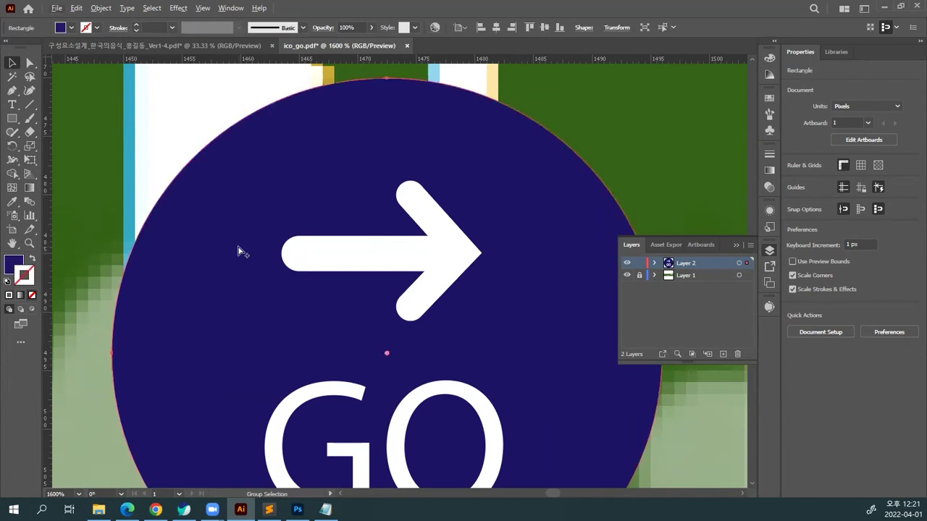
click(129, 190)
double_click(183, 211)
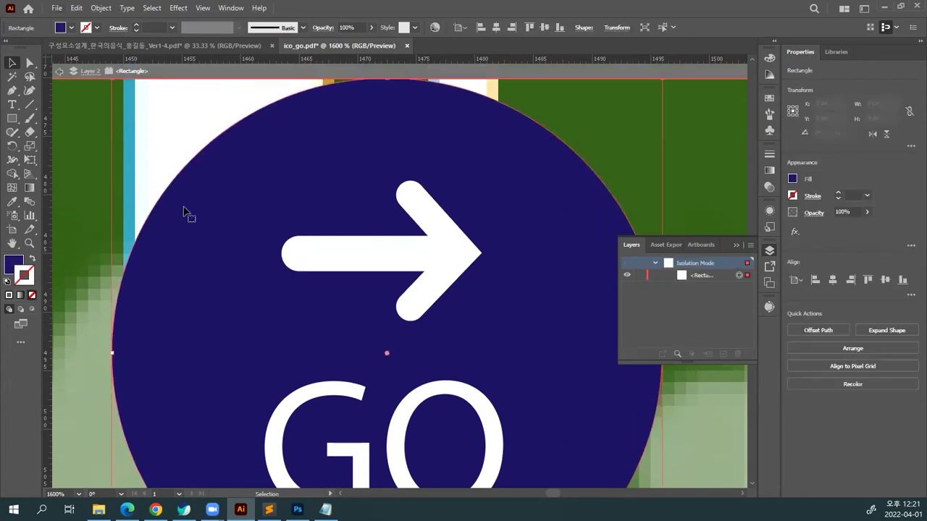
key(ctrl)
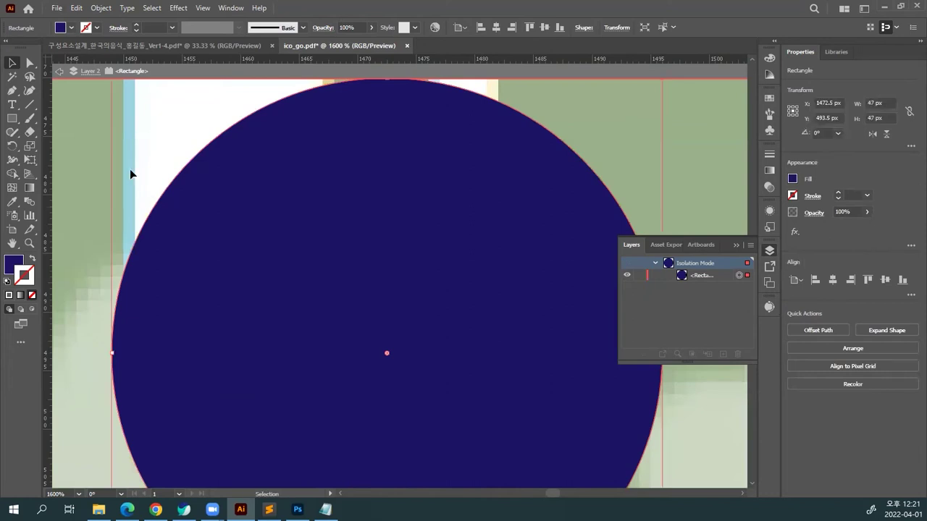
key(Escape)
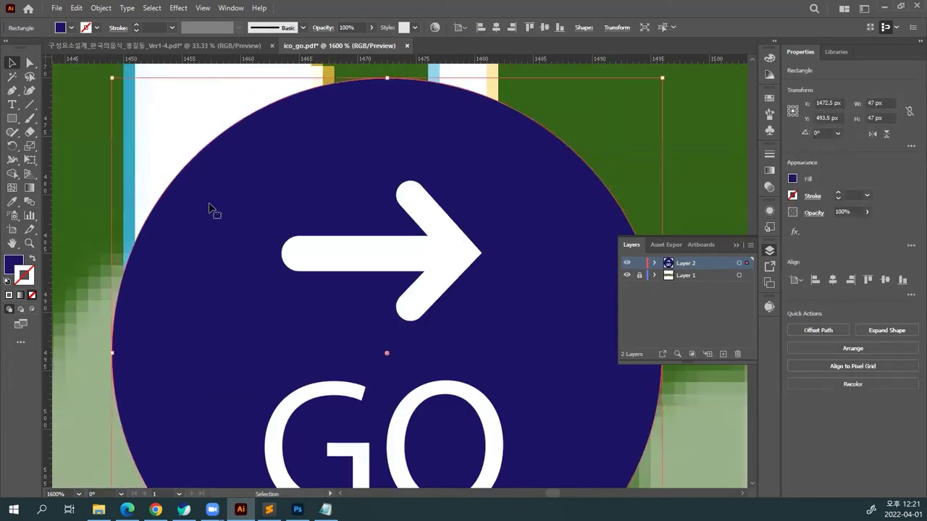
double_click(209, 208)
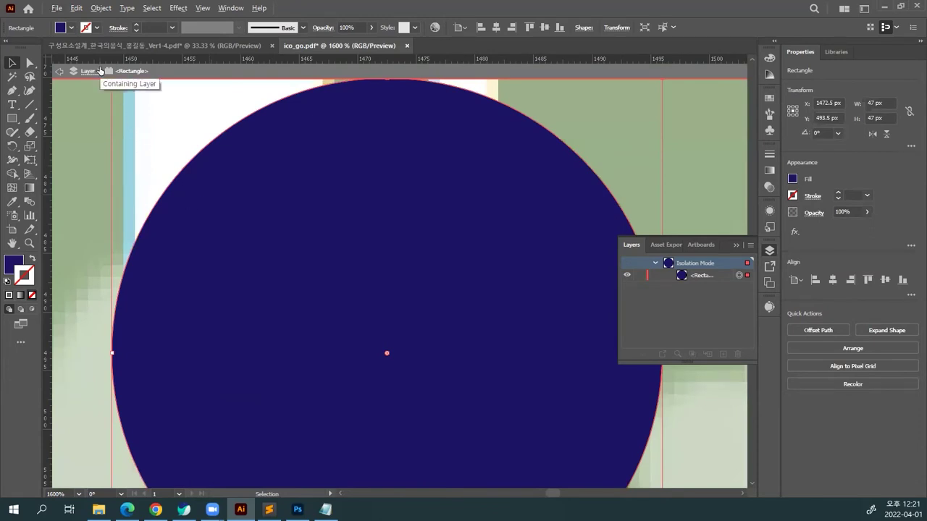
double_click(159, 124)
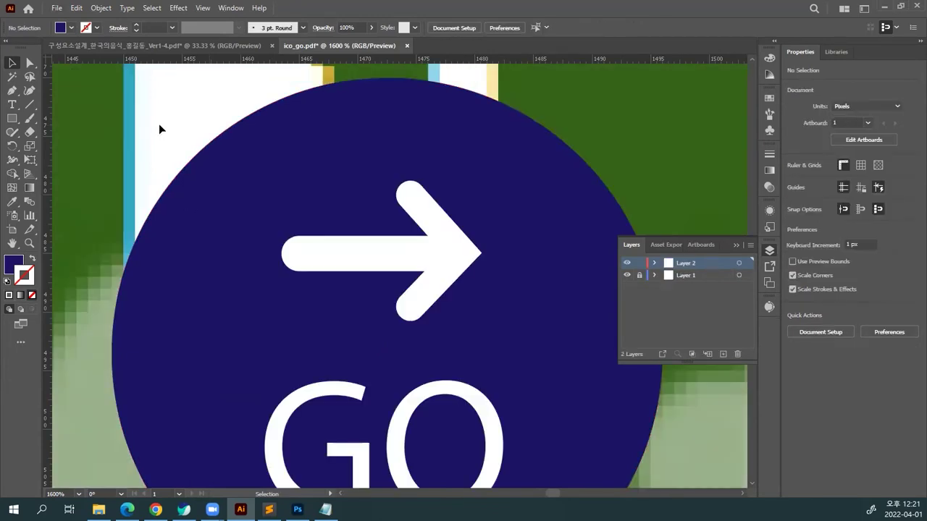
click(197, 165)
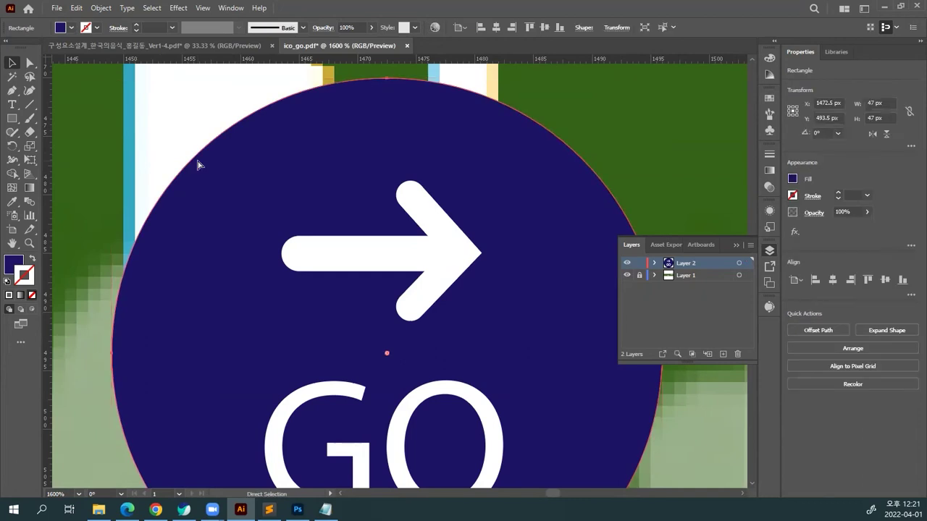
key(ctrl+shift+a)
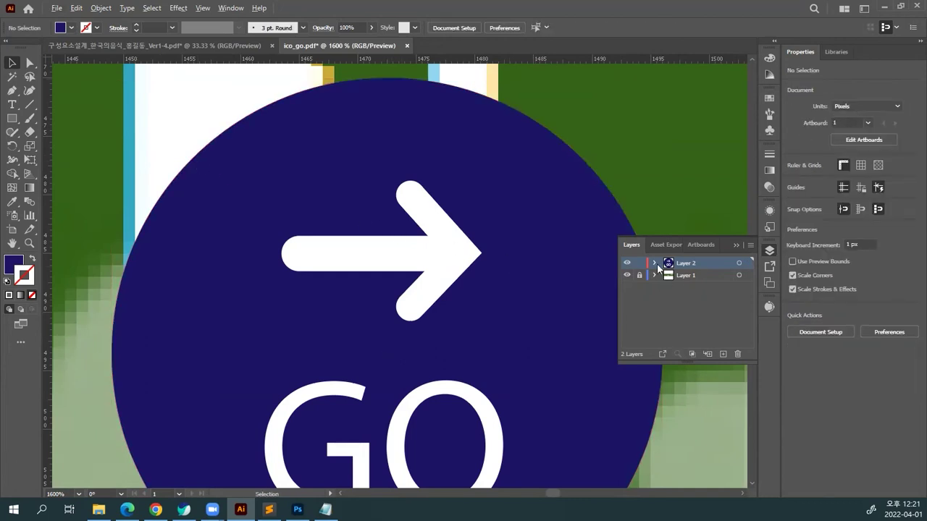
Shift the arrowhead 2 px to the right and give its stroke a round corner join.
click(401, 306)
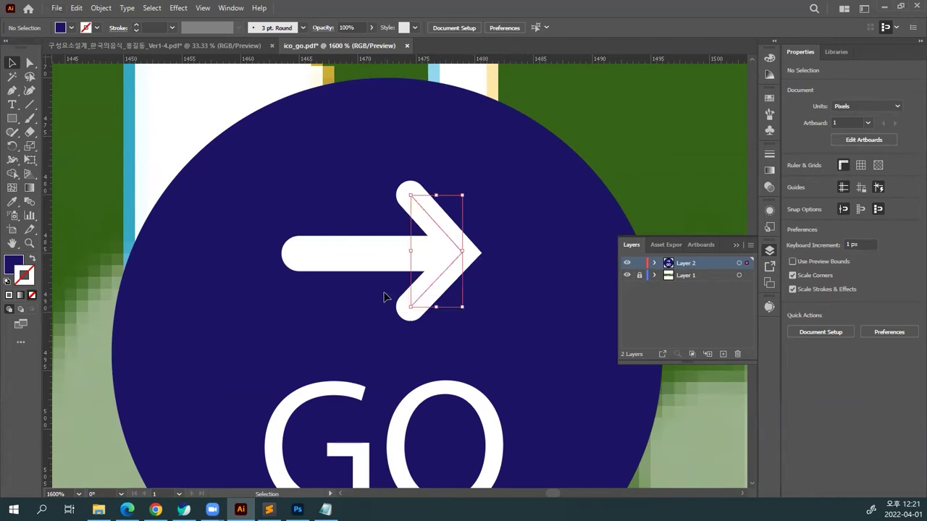
click(769, 212)
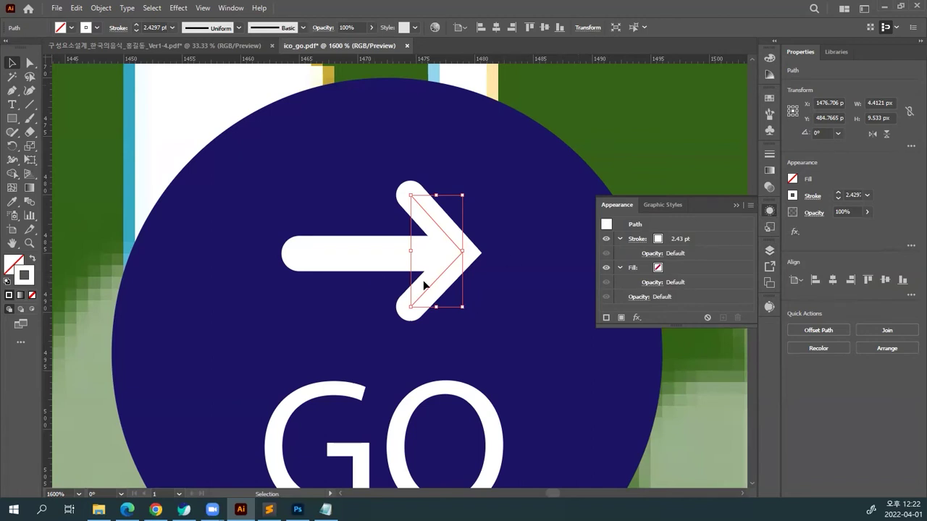
drag(569, 268, 618, 278)
drag(523, 268, 544, 269)
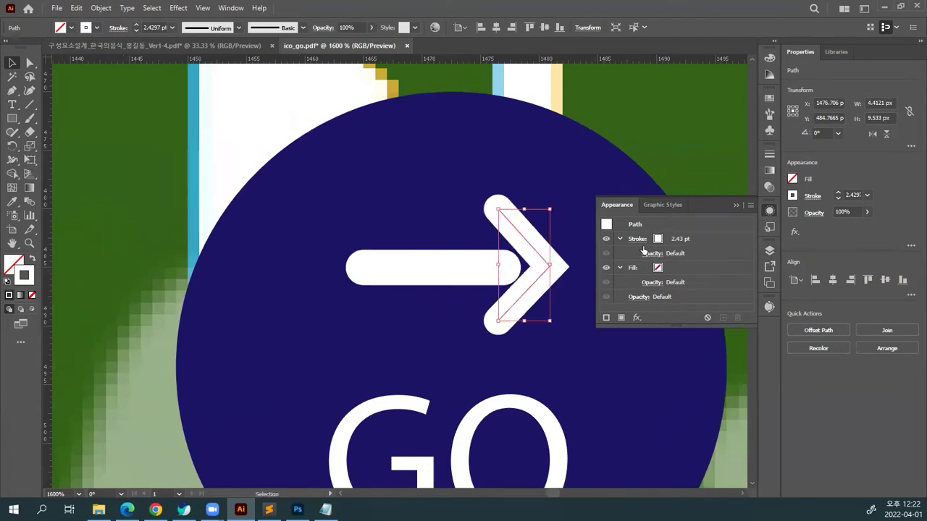
click(637, 238)
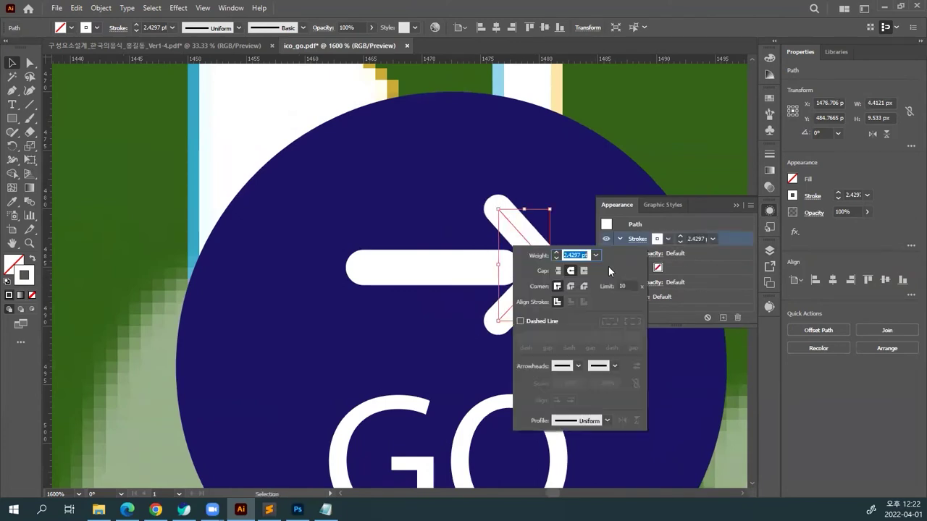
click(571, 286)
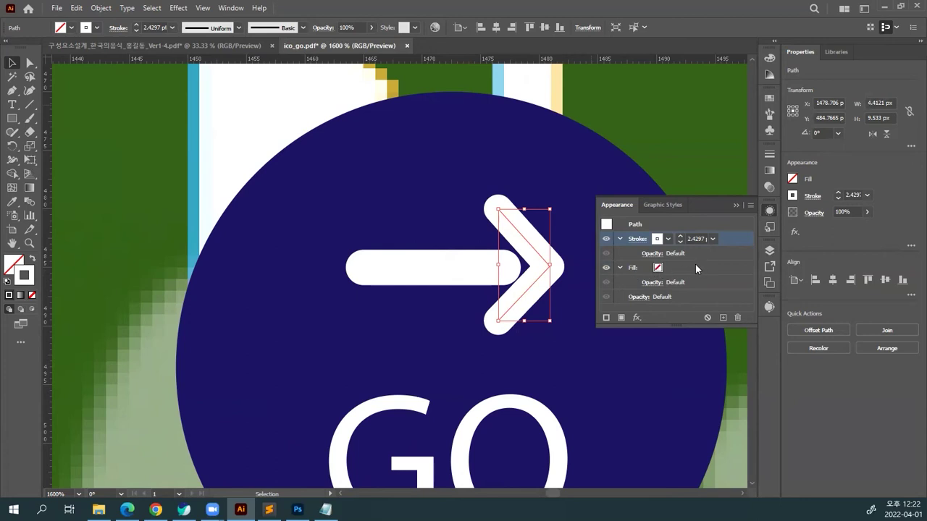
Lower the opacity of the arrowhead's stroke to 44%.
click(658, 255)
click(657, 256)
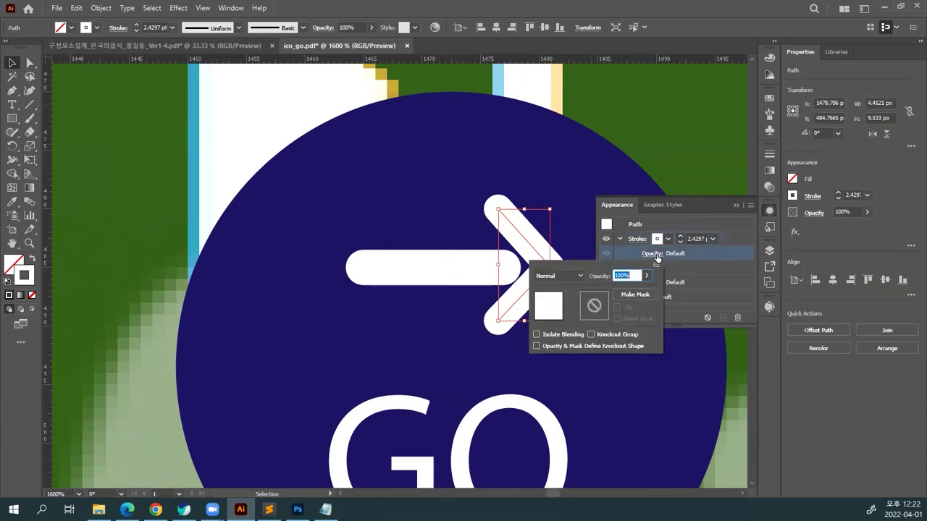
click(646, 276)
drag(632, 288, 621, 291)
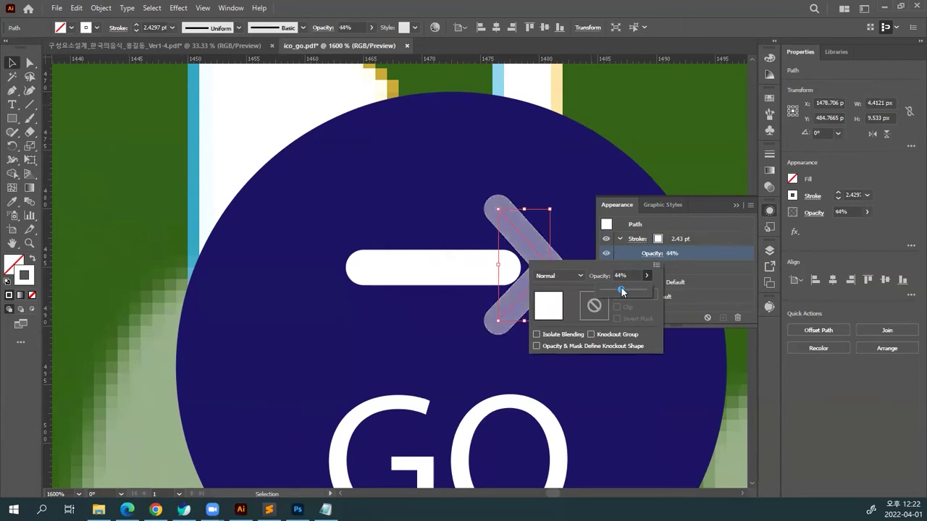
click(703, 258)
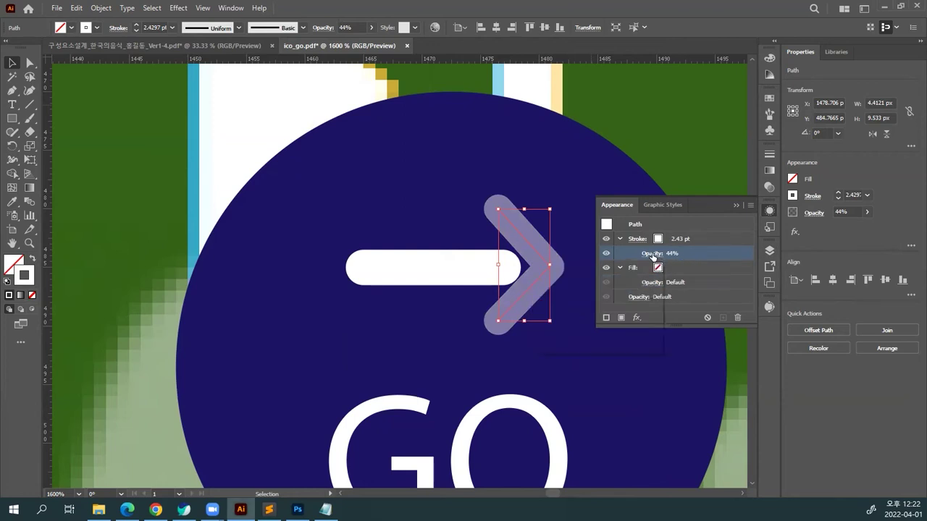
Restore the arrowhead stroke's opacity to 100%.
click(654, 255)
click(647, 275)
drag(622, 290, 666, 295)
click(699, 255)
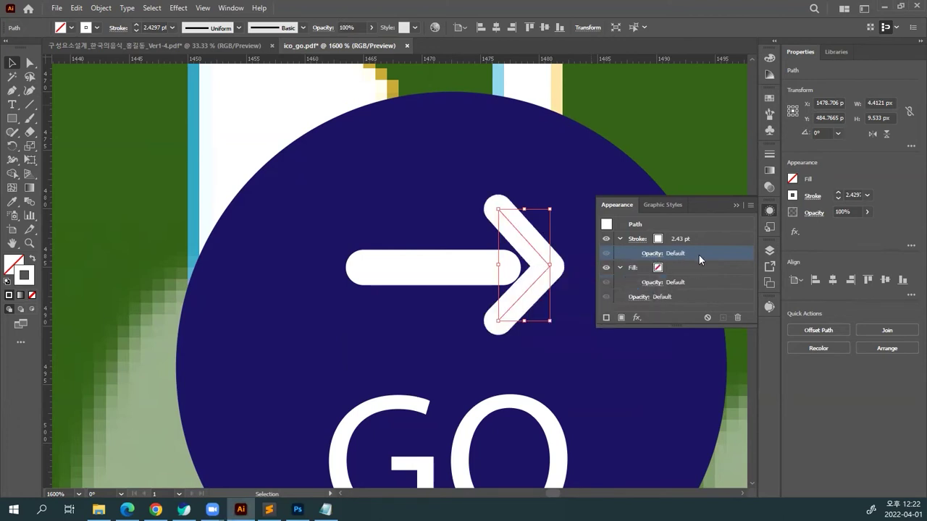
Set the blending mode of the arrowhead's stroke to Overlay.
click(558, 269)
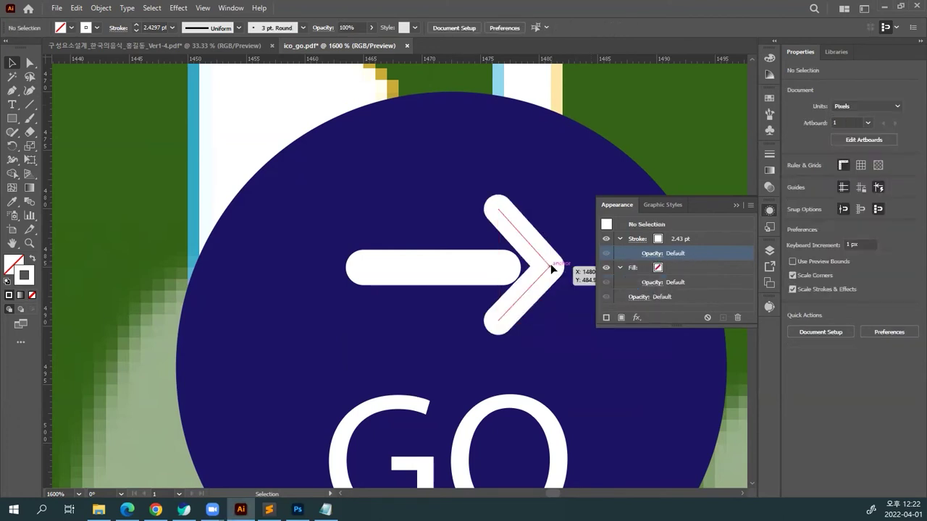
click(551, 263)
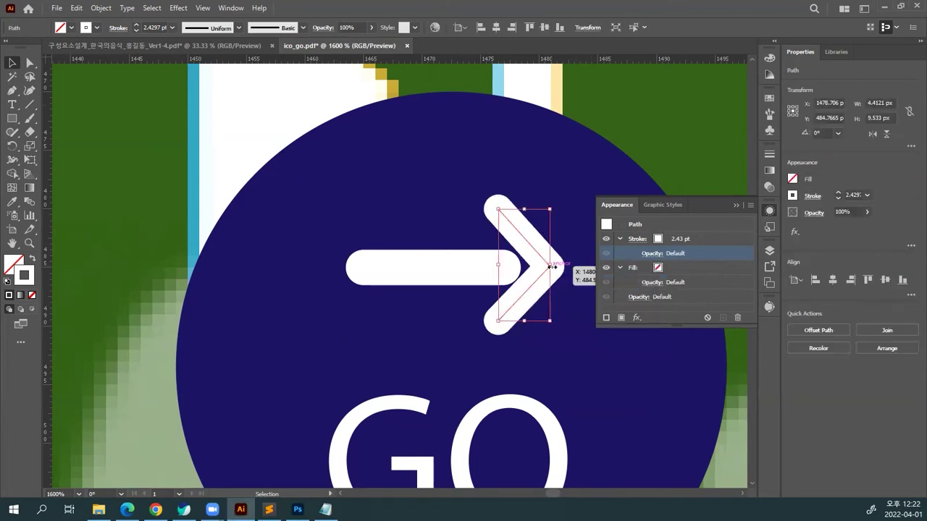
click(653, 254)
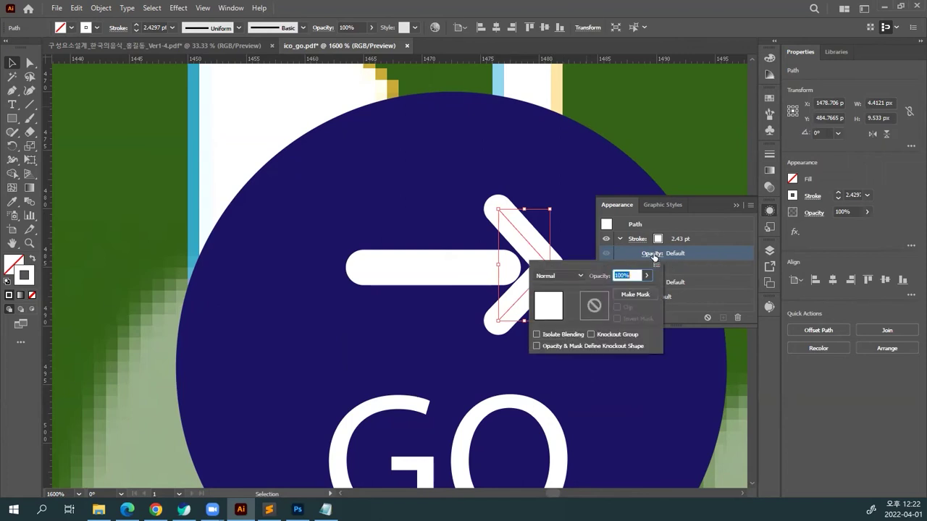
click(580, 276)
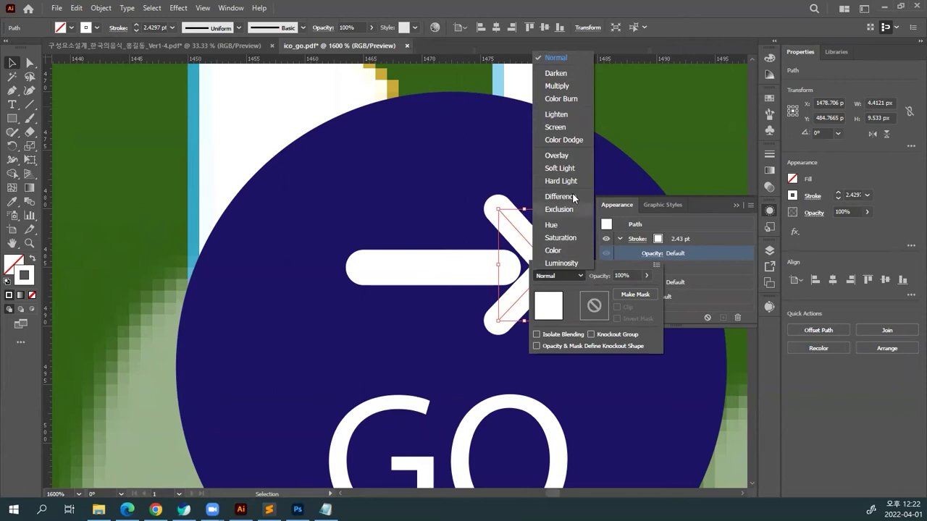
key(Escape)
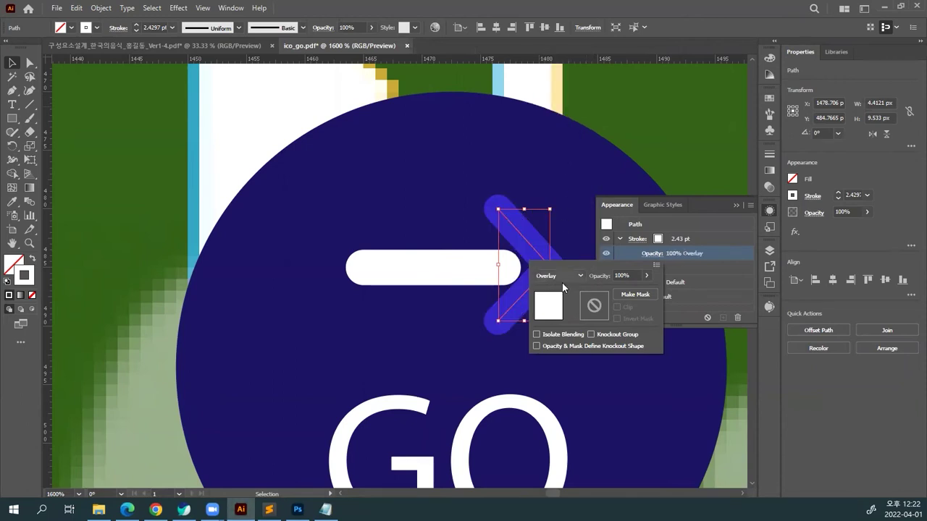
Set the blending mode of the horizontal arrow shaft's stroke to Overlay.
click(445, 245)
click(451, 264)
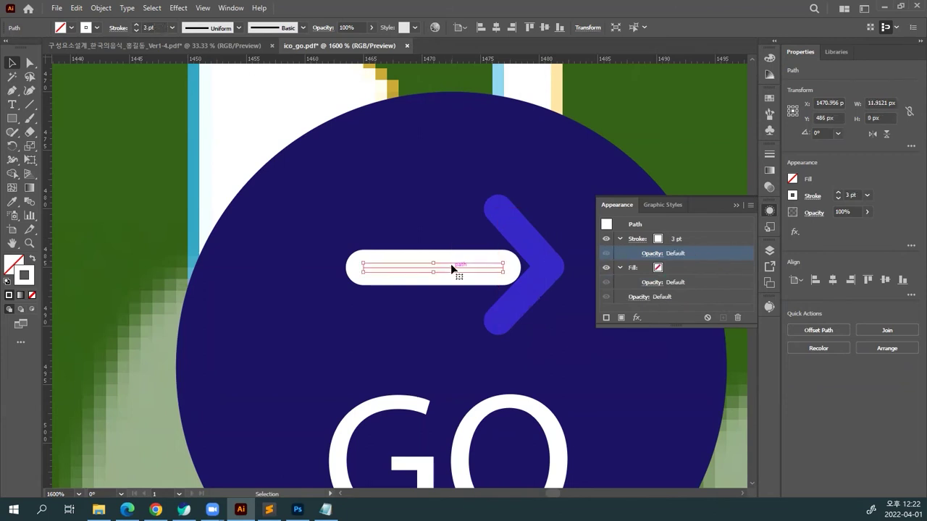
click(652, 254)
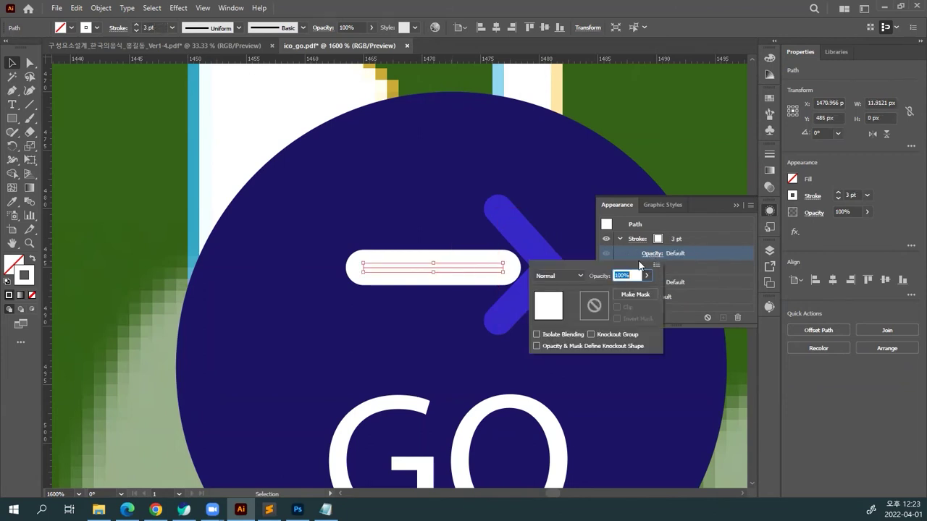
click(580, 273)
click(581, 274)
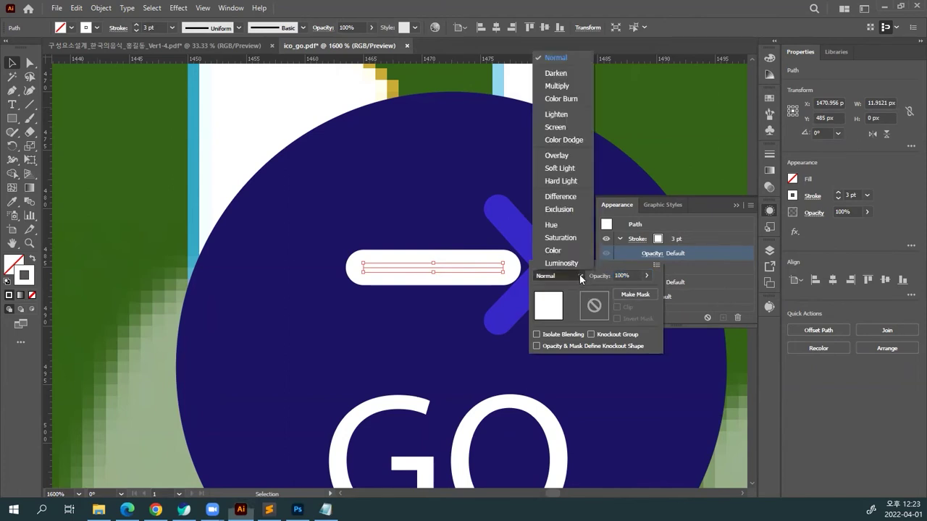
click(569, 155)
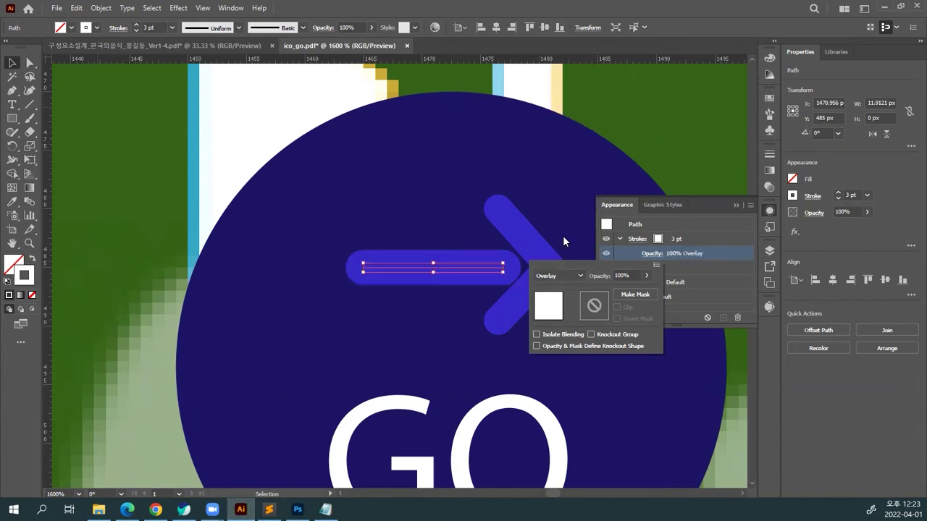
key(Escape)
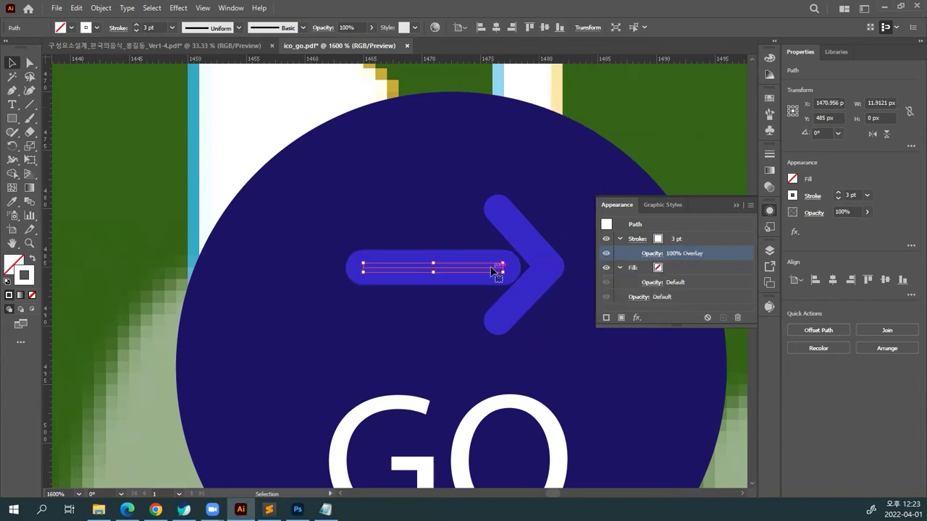
Shift the arrow shaft 3 px to the right so its rounded end overlaps the arrowhead's tip, and deselect it.
key(Right)
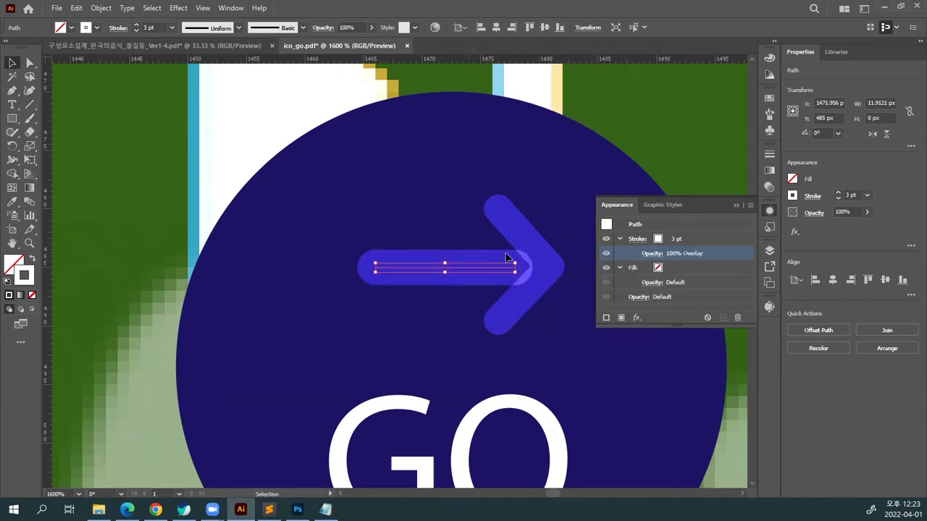
key(Right)
key(Right)
key(Right)
key(Right)
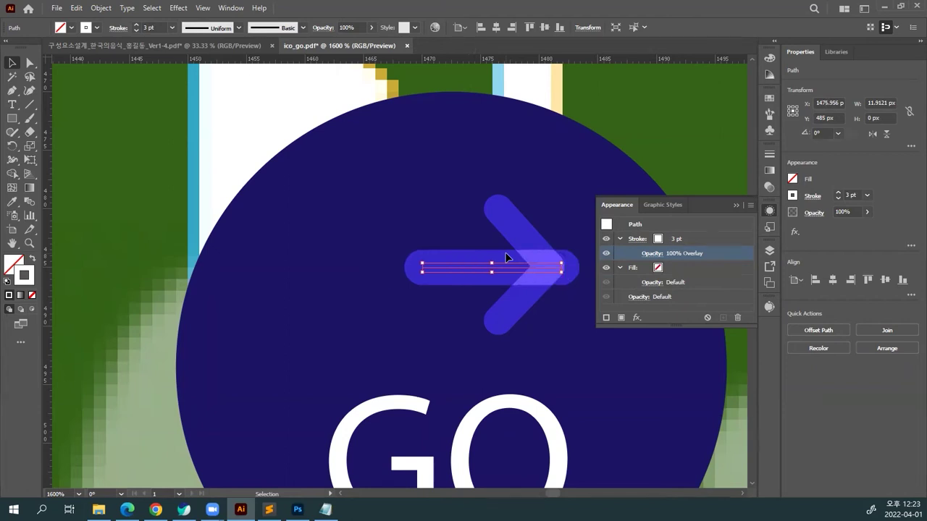
key(Left)
key(Left)
key(Right)
key(Left)
click(539, 198)
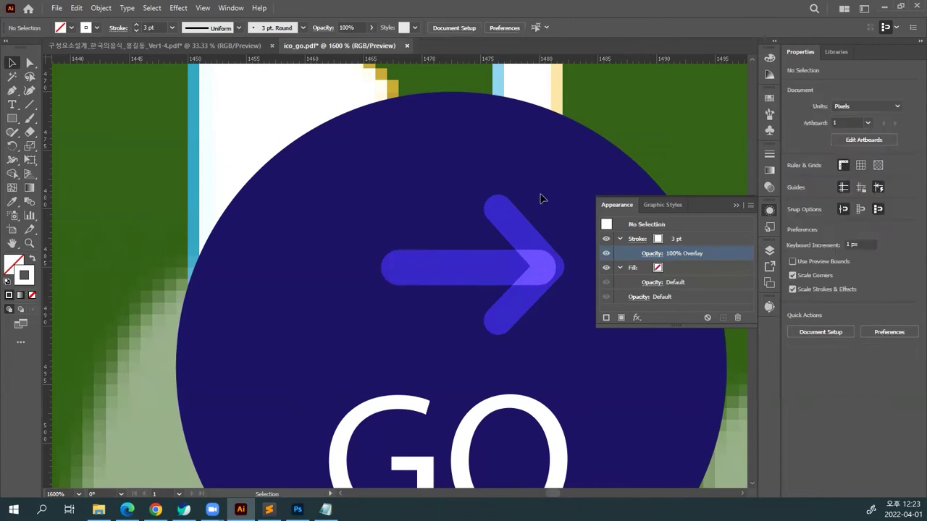
Set the arrowhead stroke's blending mode back to Normal and deselect the arrowhead.
key(ctrl+minus)
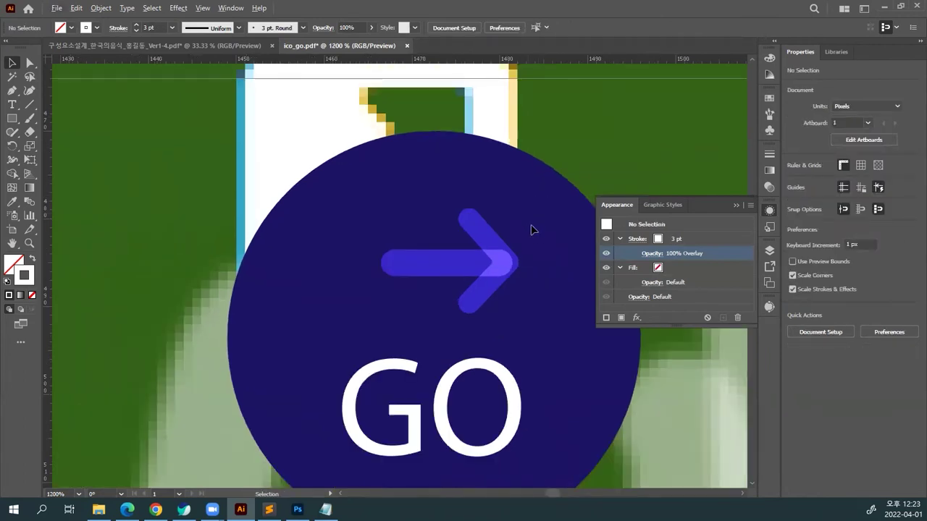
drag(530, 230, 480, 198)
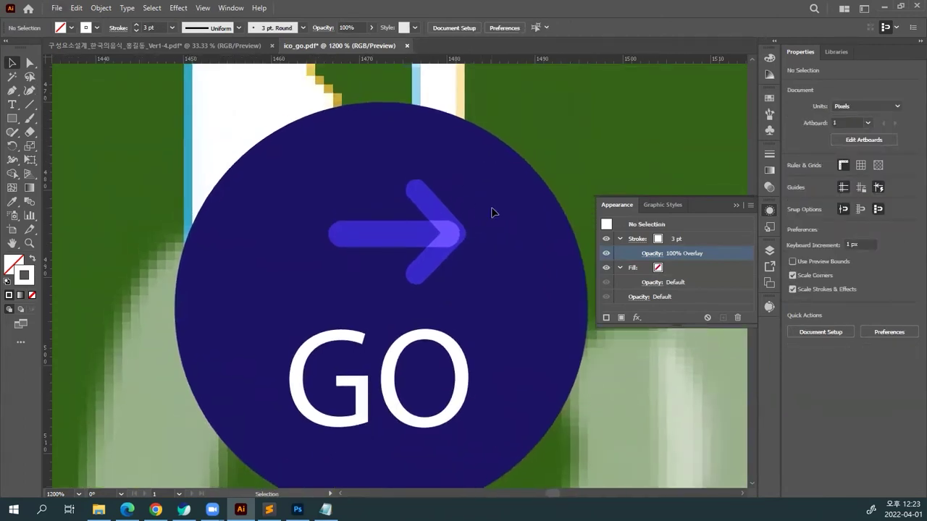
key(ctrl+plus)
key(ctrl+plus)
drag(492, 211, 505, 251)
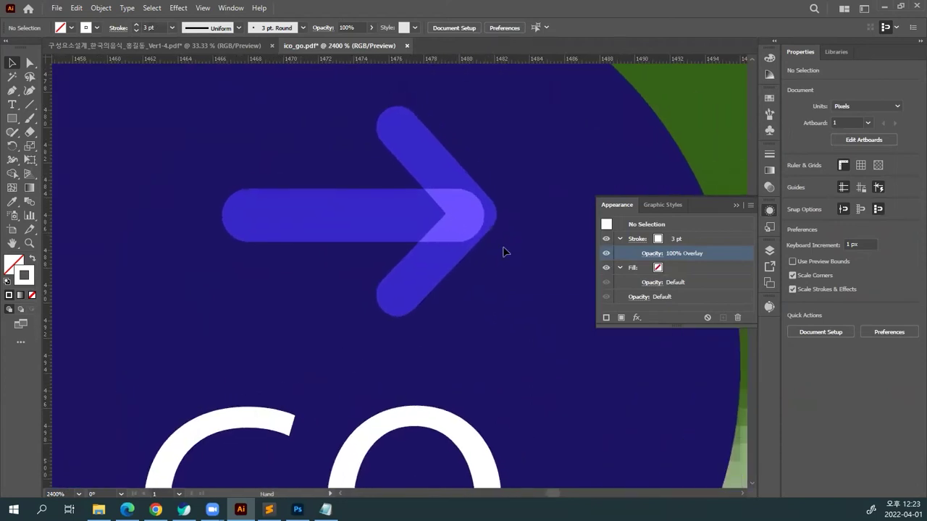
click(451, 208)
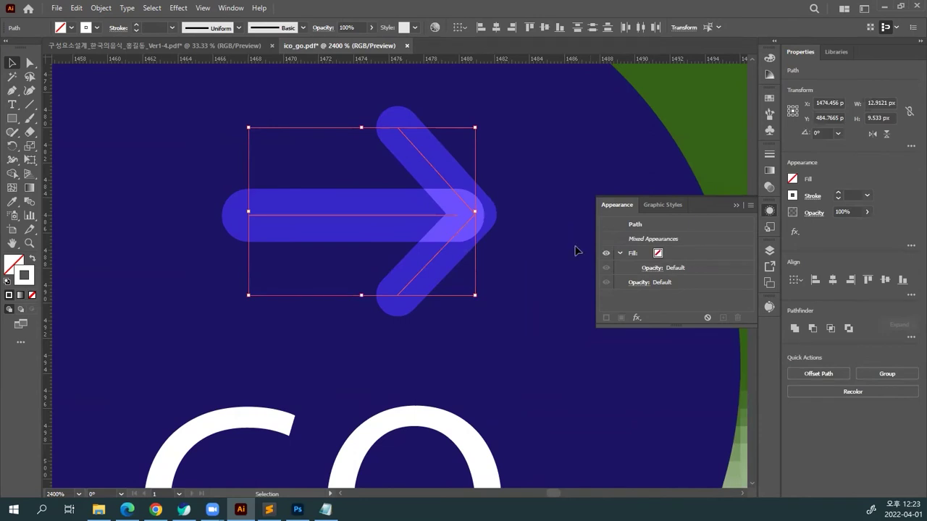
click(510, 260)
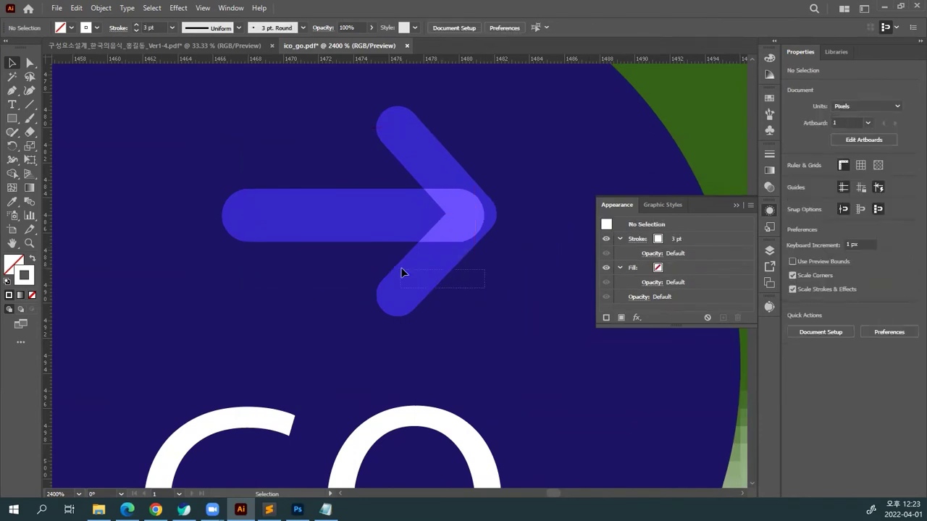
drag(402, 270, 401, 270)
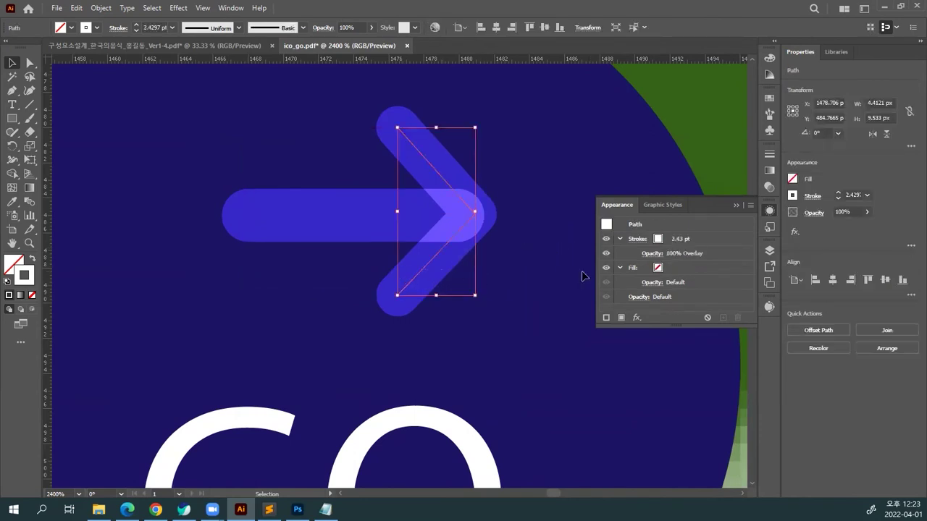
click(655, 255)
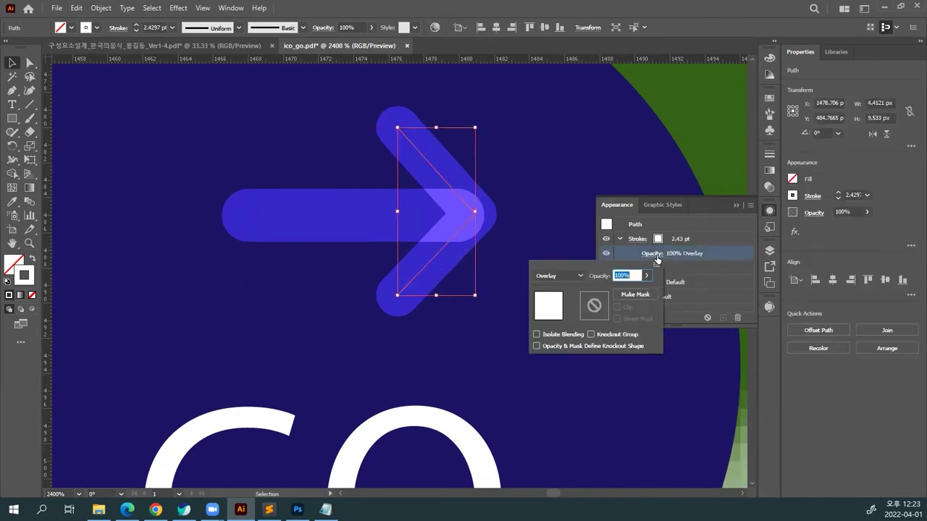
click(578, 276)
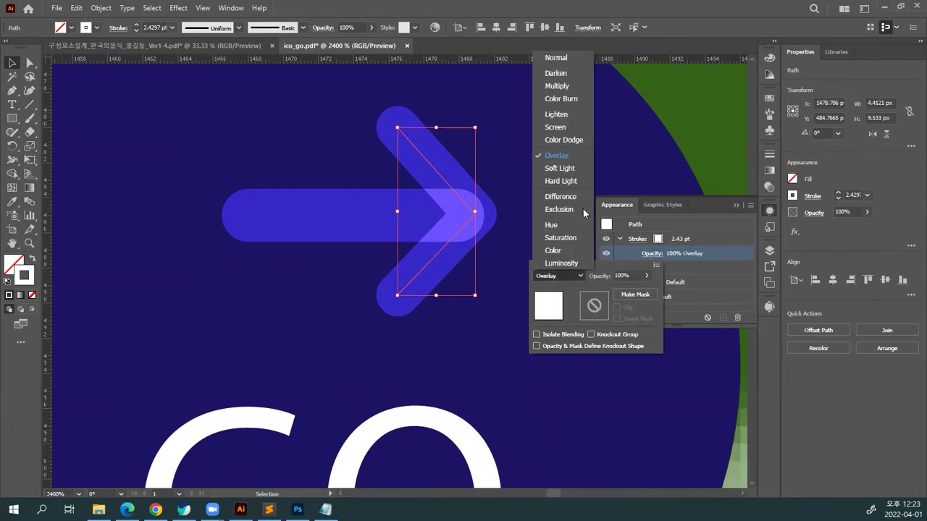
click(556, 57)
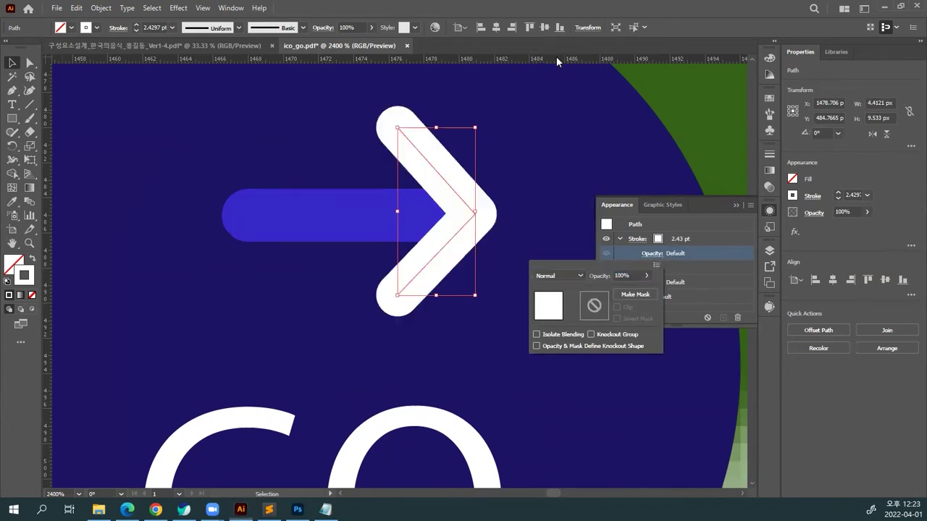
click(325, 259)
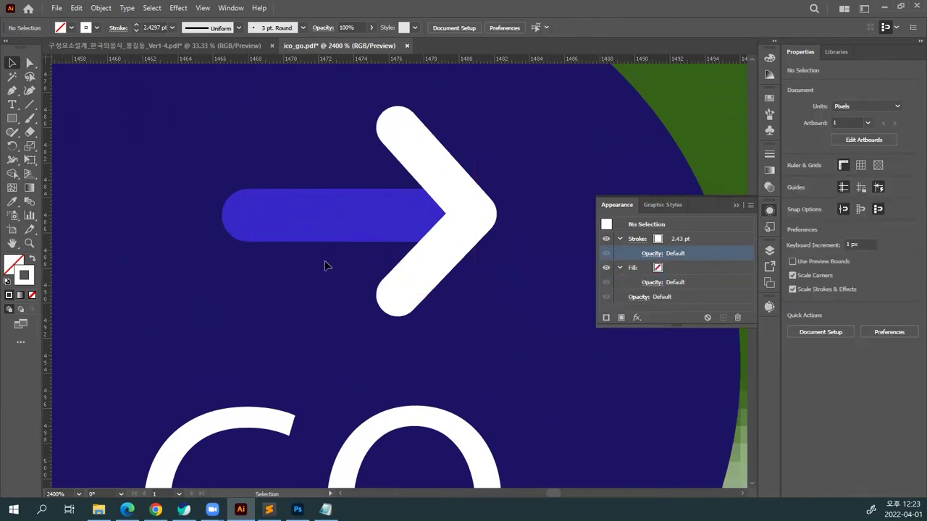
Set the arrow shaft stroke's blending mode back to Normal.
click(326, 219)
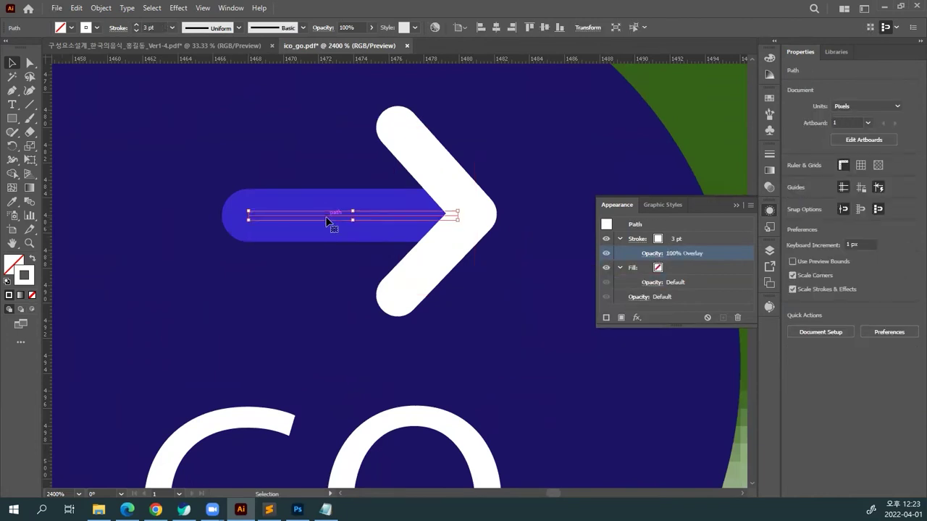
click(654, 255)
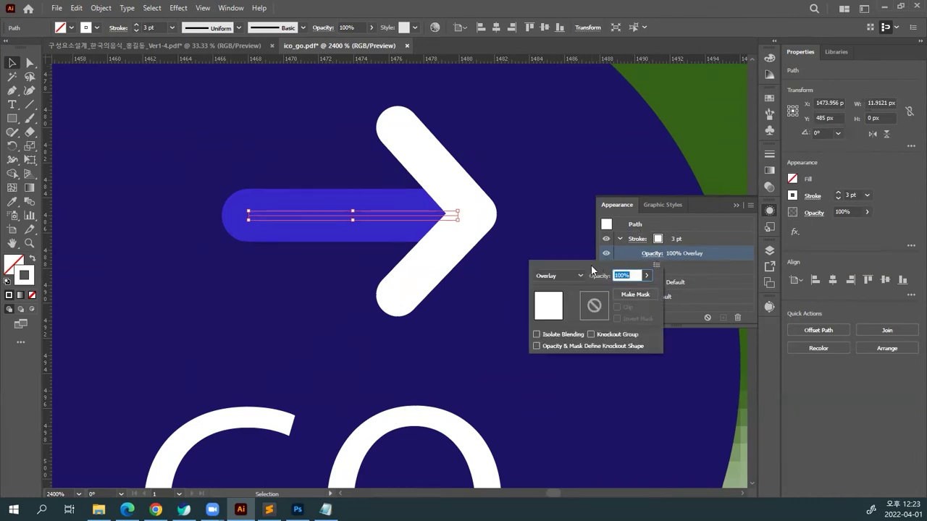
click(579, 275)
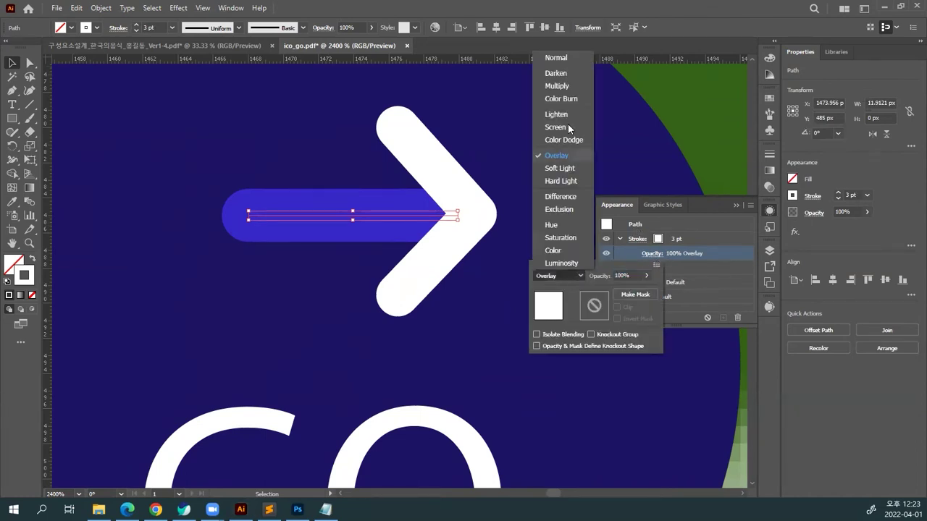
click(566, 60)
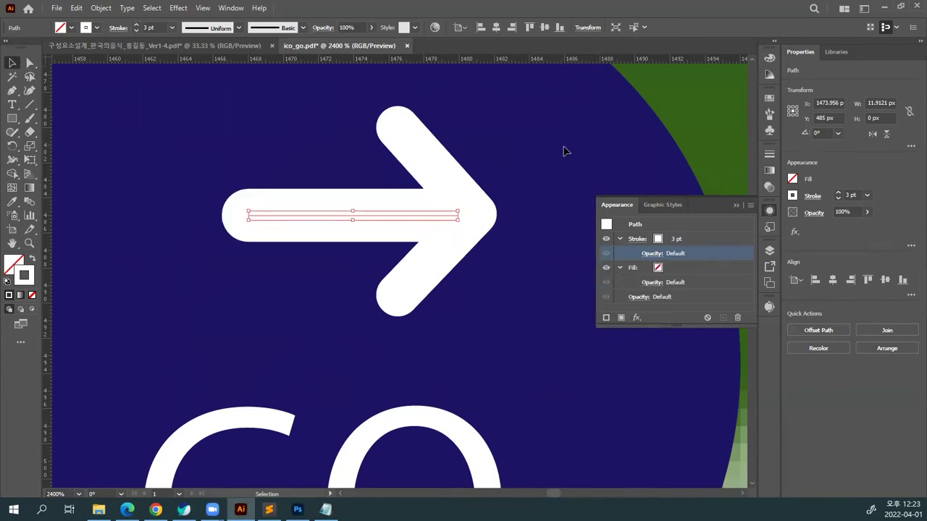
Draw a white 3 × 12 px rectangle without a stroke to the right of the GO text and shift it 2 px left.
scroll(536, 174, down, 5)
drag(507, 173, 518, 141)
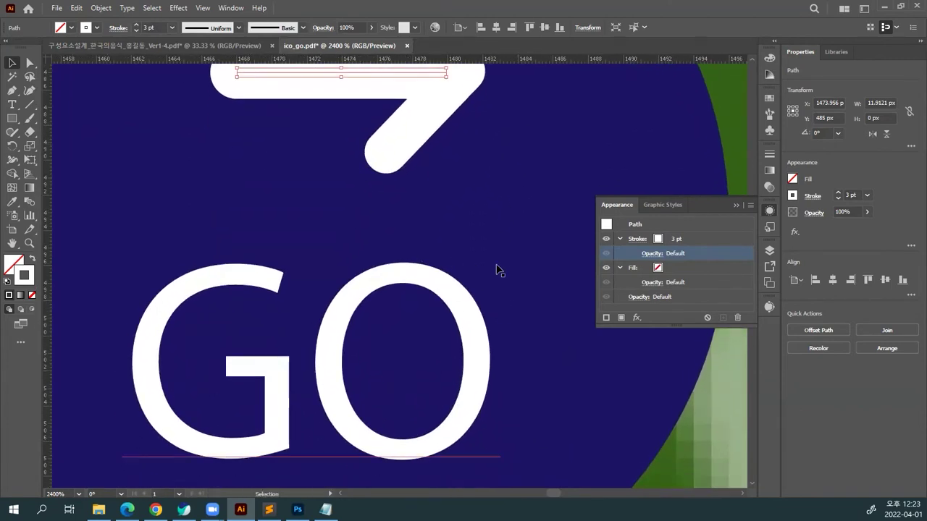
click(497, 269)
key(ctrl+=)
drag(497, 269, 312, 253)
click(16, 118)
drag(381, 143, 450, 426)
mouse_move(355, 379)
mouse_down()
mouse_move(509, 374)
mouse_move(366, 364)
mouse_up()
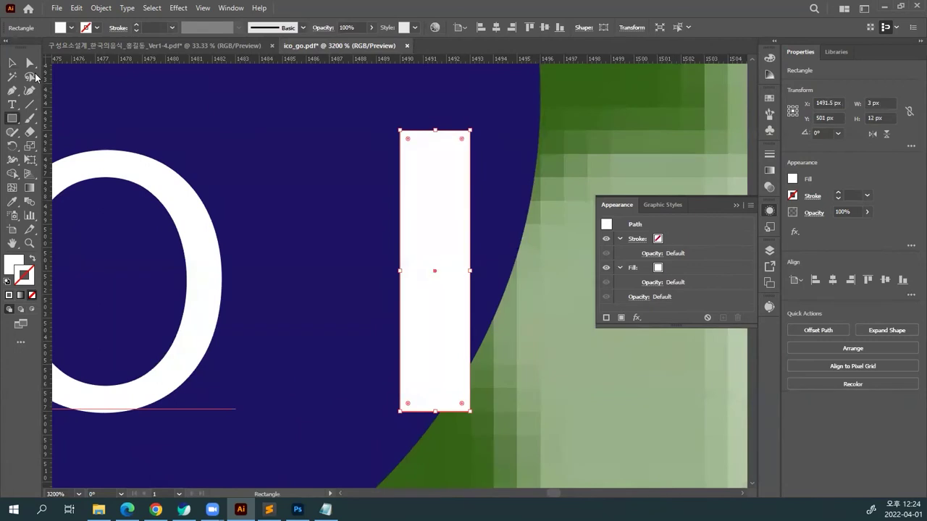
click(18, 66)
key(Left)
key(Left)
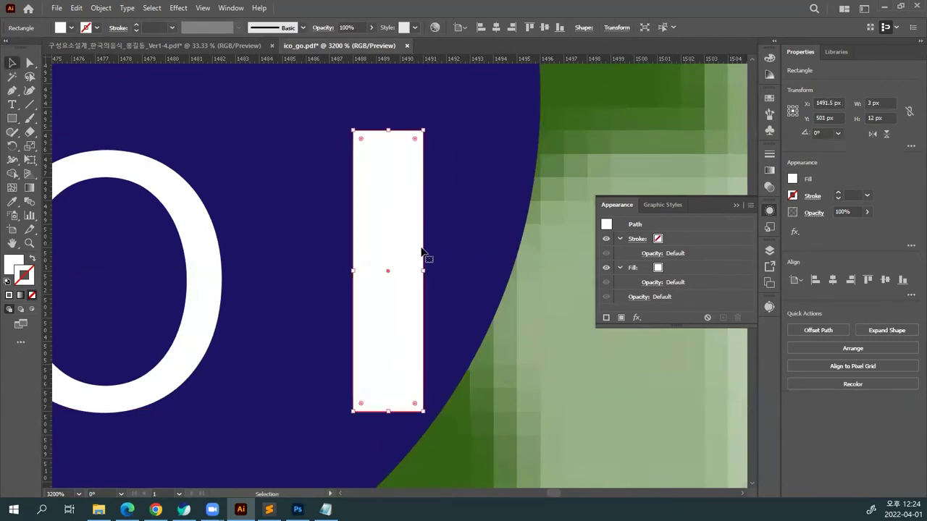
Swap the rectangle's fill and stroke so it has only a white outline, and set the stroke weight to 2 pt.
click(658, 240)
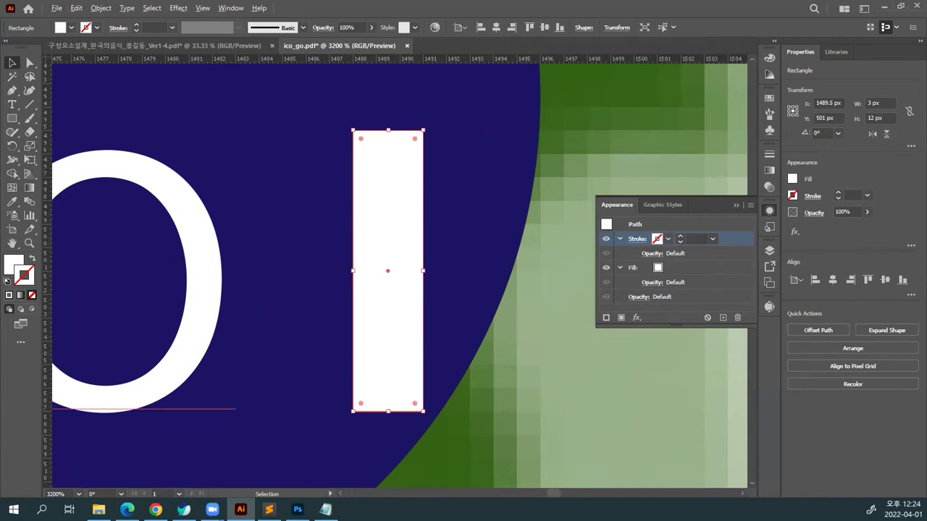
click(32, 261)
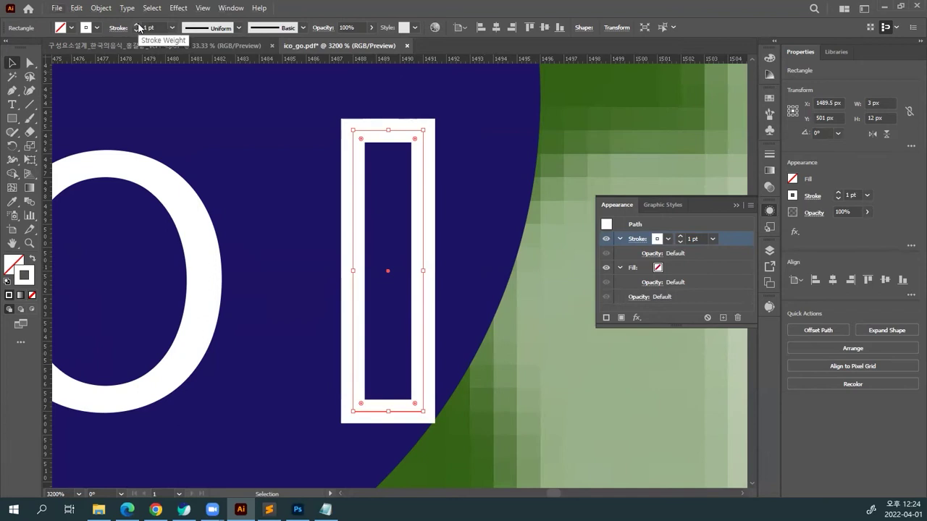
click(138, 25)
click(137, 25)
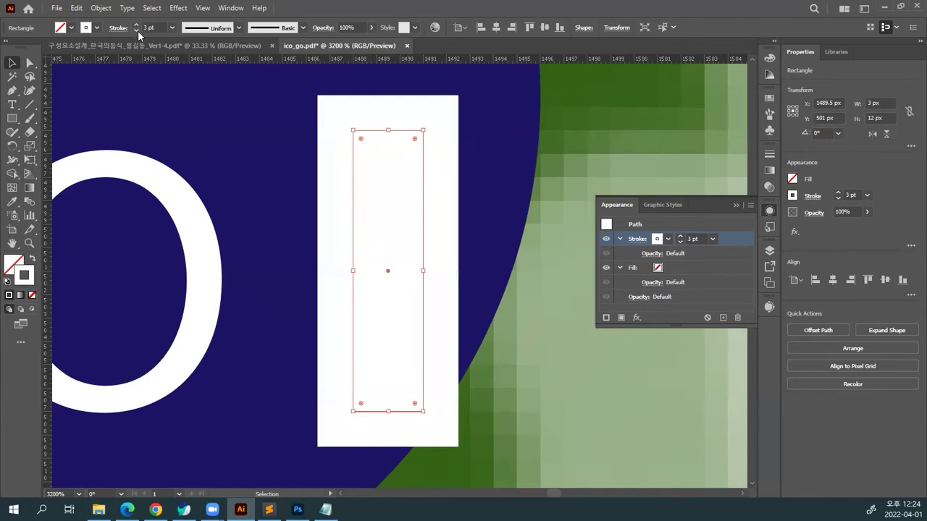
click(137, 31)
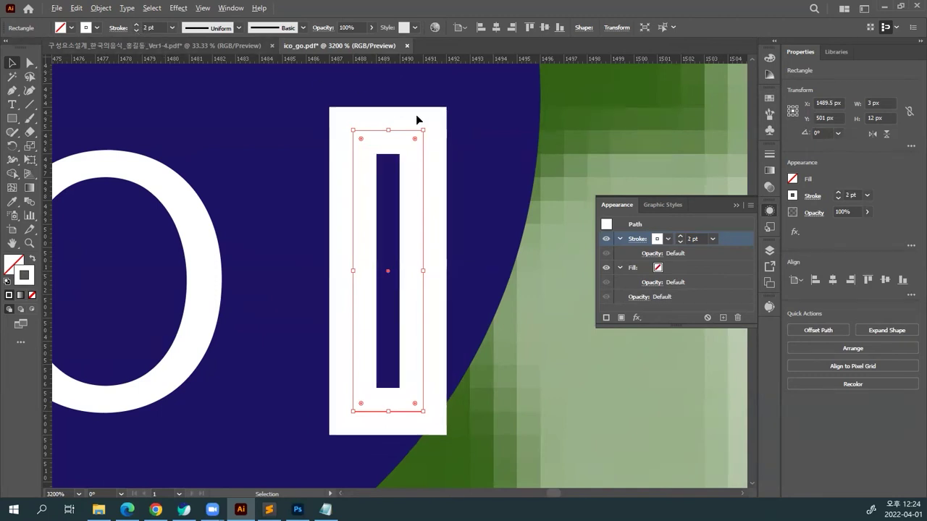
Collapse the opacity details under the rectangle's stroke and fill attributes.
click(619, 239)
click(620, 252)
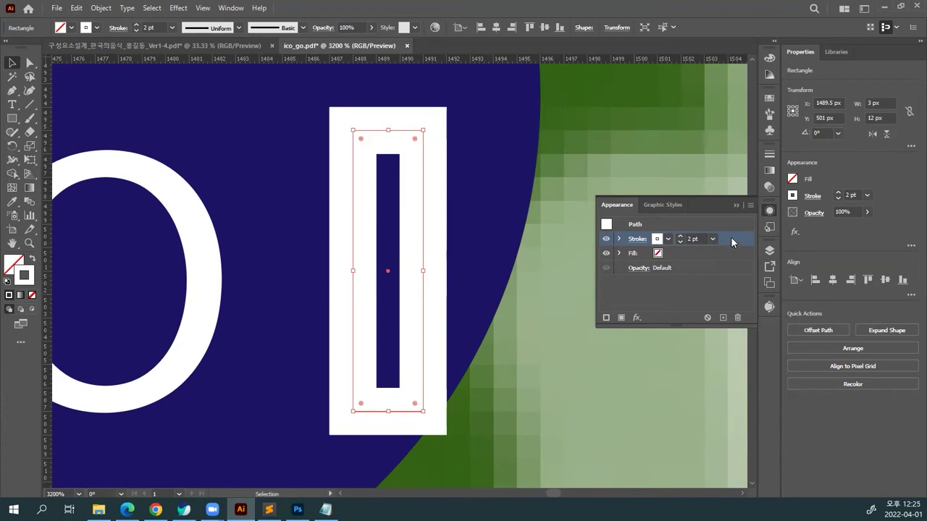
Reset the rectangle to the default white fill and black stroke, and try the stroke beneath and above the fill.
drag(730, 238, 729, 259)
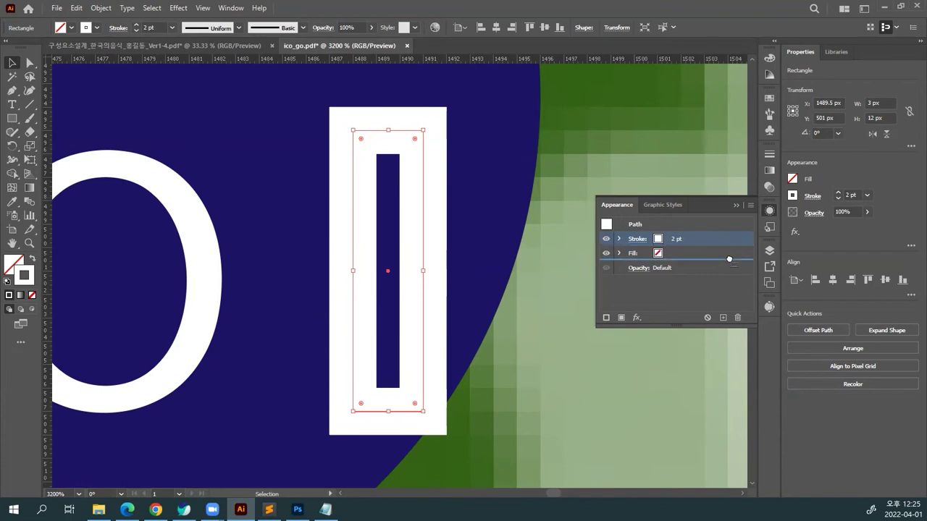
drag(729, 258, 729, 259)
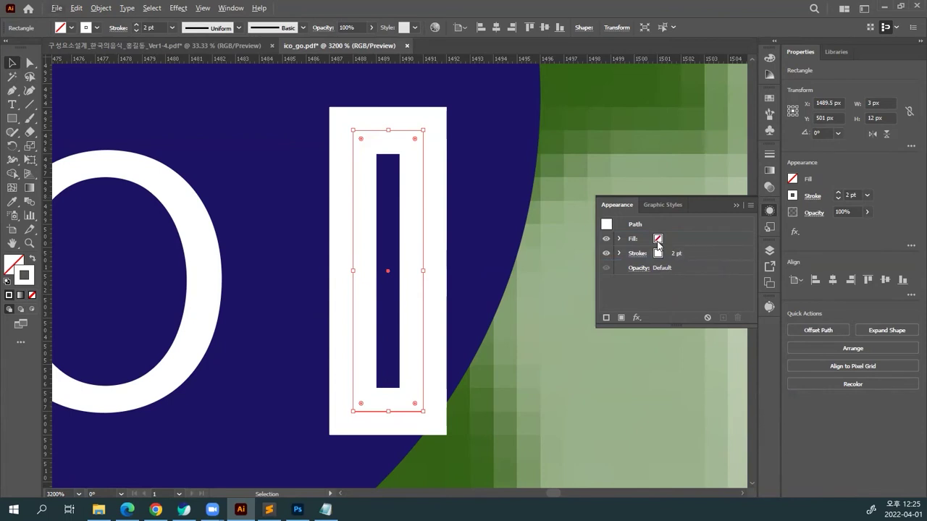
click(7, 281)
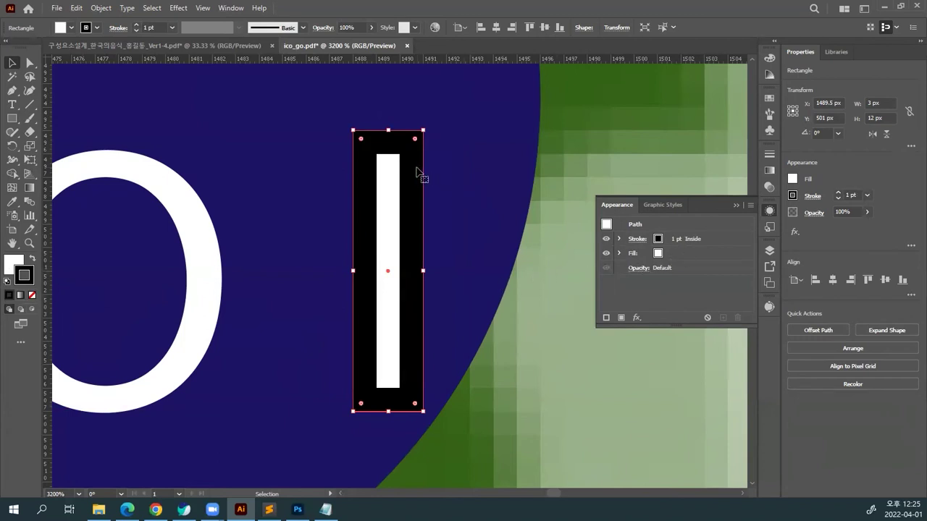
drag(693, 232, 699, 263)
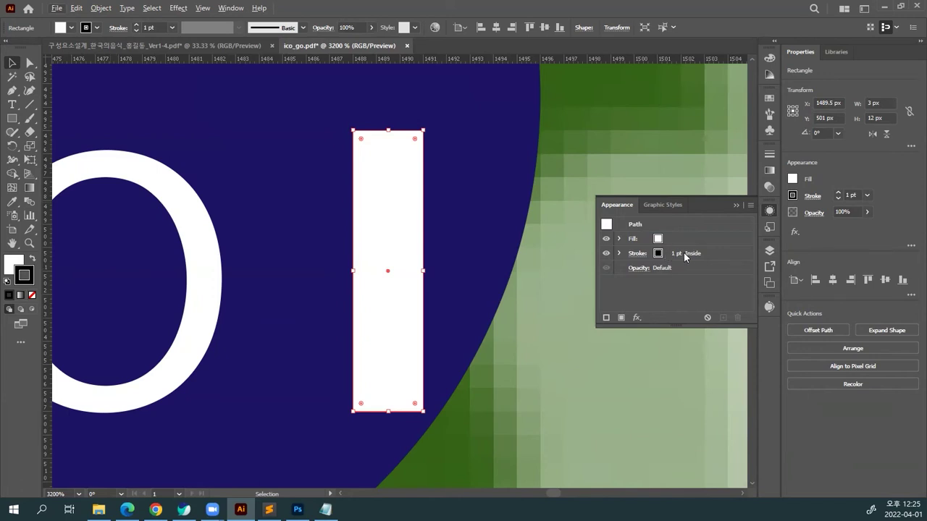
drag(698, 253, 695, 239)
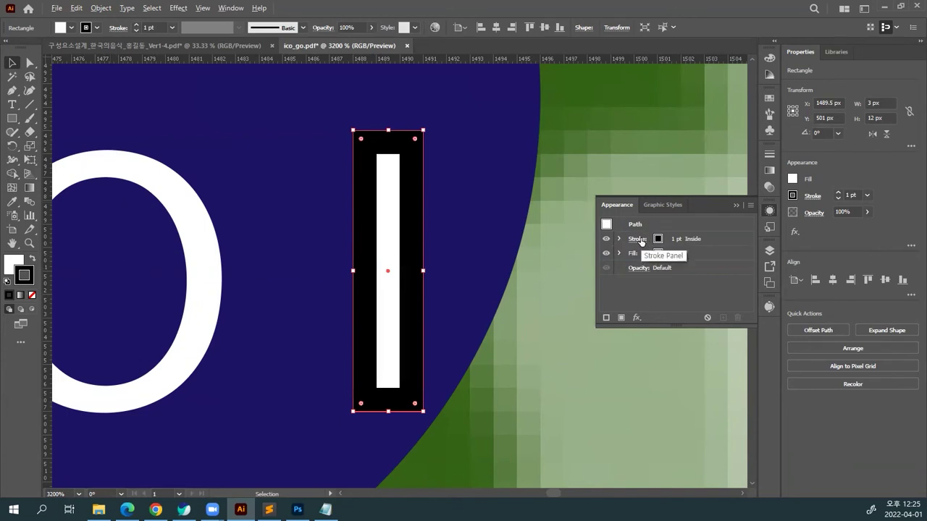
Compare inside and outside alignment for the rectangle's black stroke, settling on center alignment.
click(637, 239)
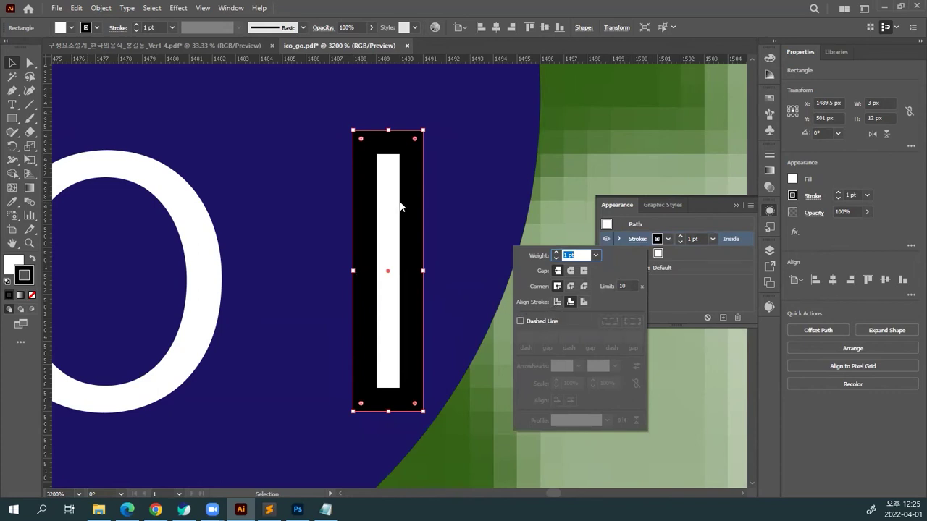
click(557, 302)
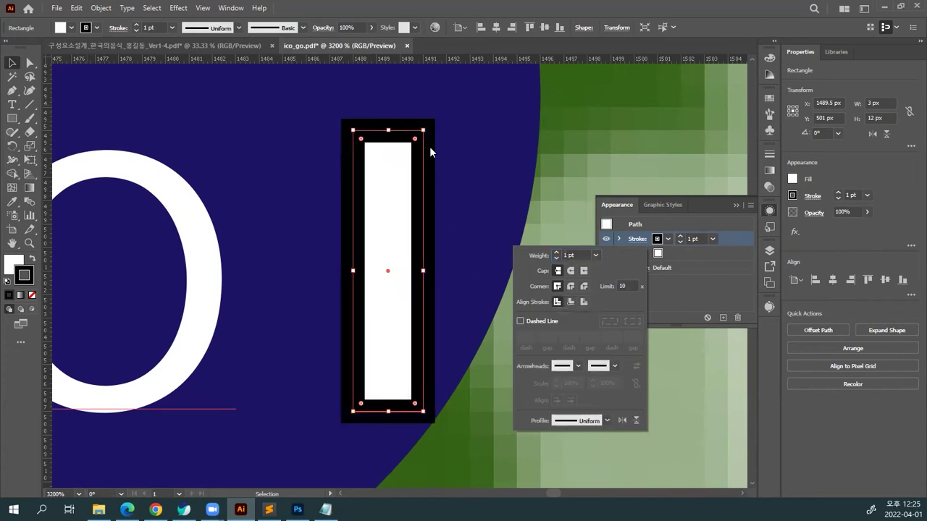
click(569, 301)
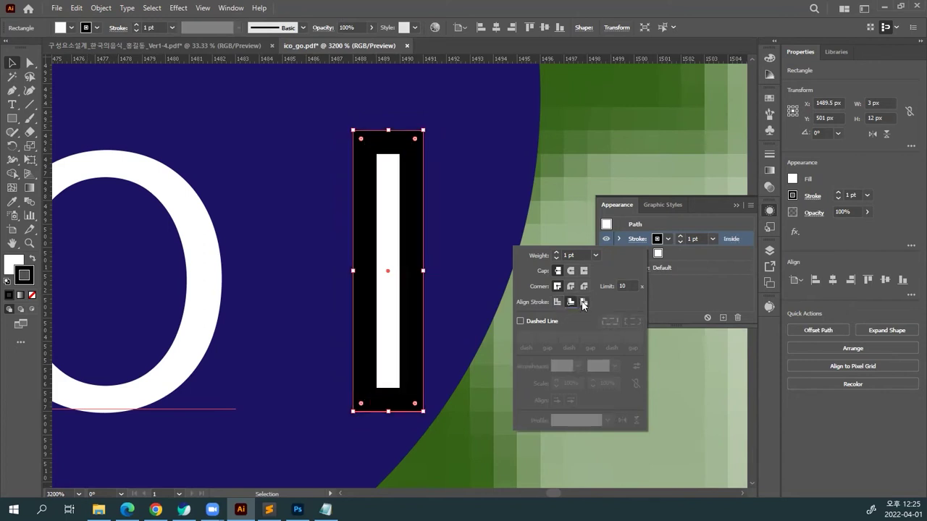
click(584, 301)
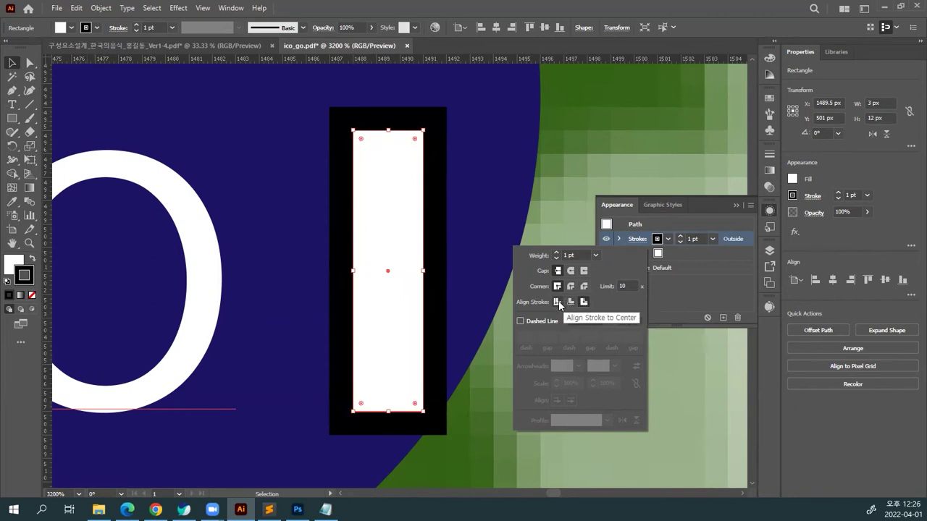
click(558, 302)
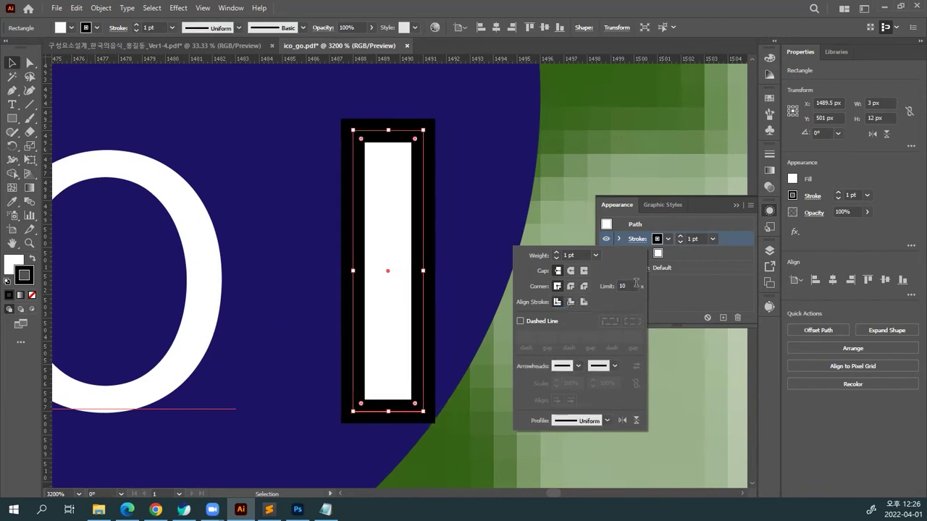
Move the rectangle's black stroke beneath its white fill and set the stroke weight to 4 pt.
click(732, 242)
drag(730, 238, 729, 257)
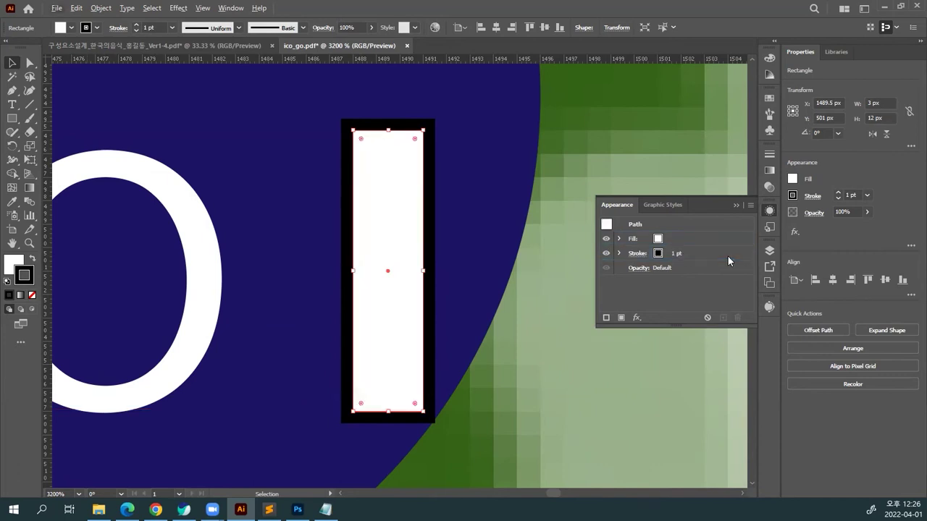
mouse_move(692, 254)
mouse_down()
mouse_move(693, 234)
mouse_move(699, 256)
mouse_move(668, 257)
mouse_up()
click(668, 255)
click(680, 251)
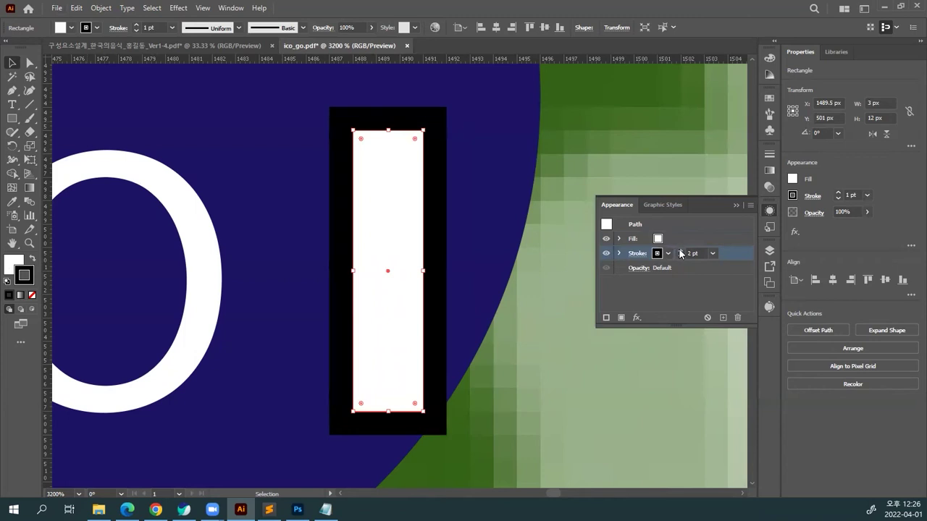
click(680, 251)
click(679, 251)
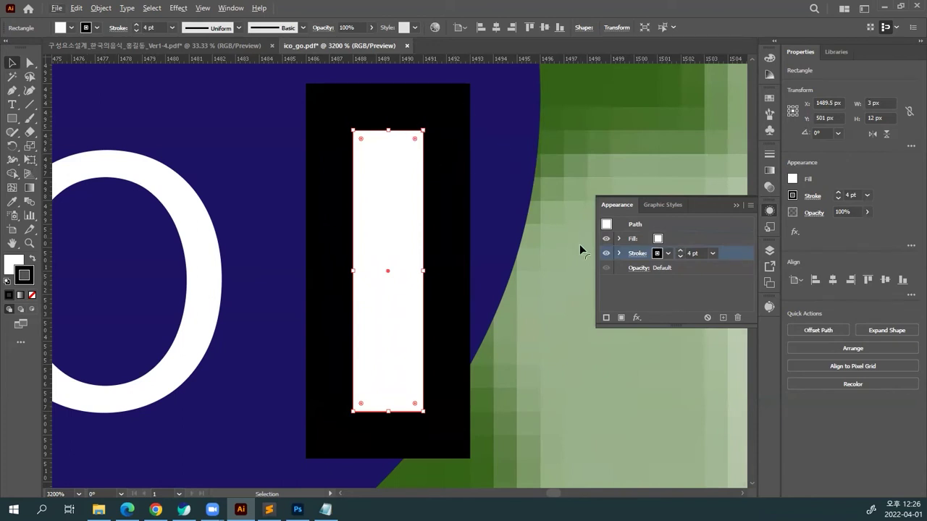
Give the rectangle's black stroke rounded corners with a round join.
click(638, 253)
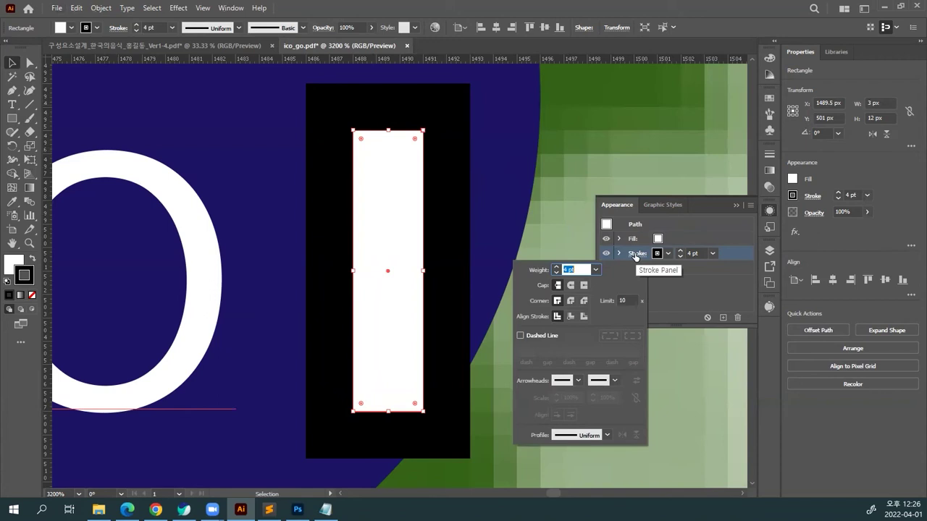
click(571, 301)
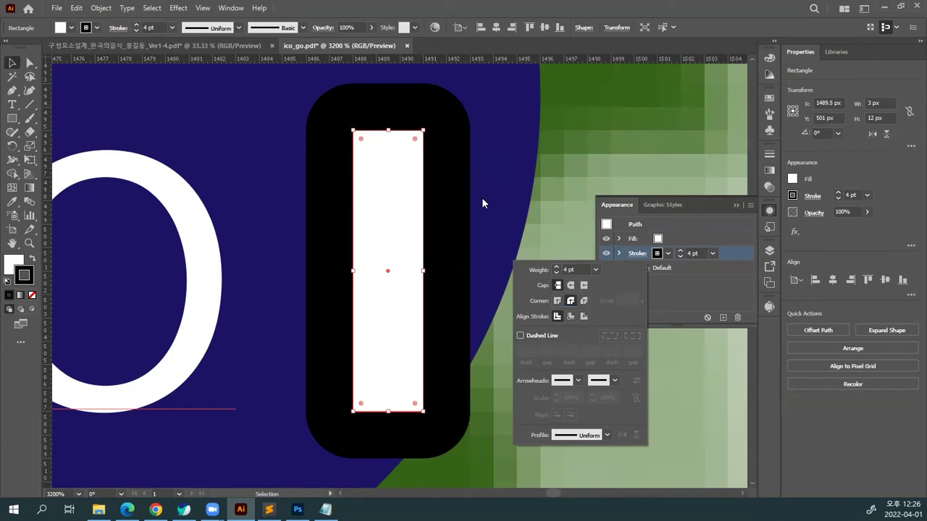
click(725, 254)
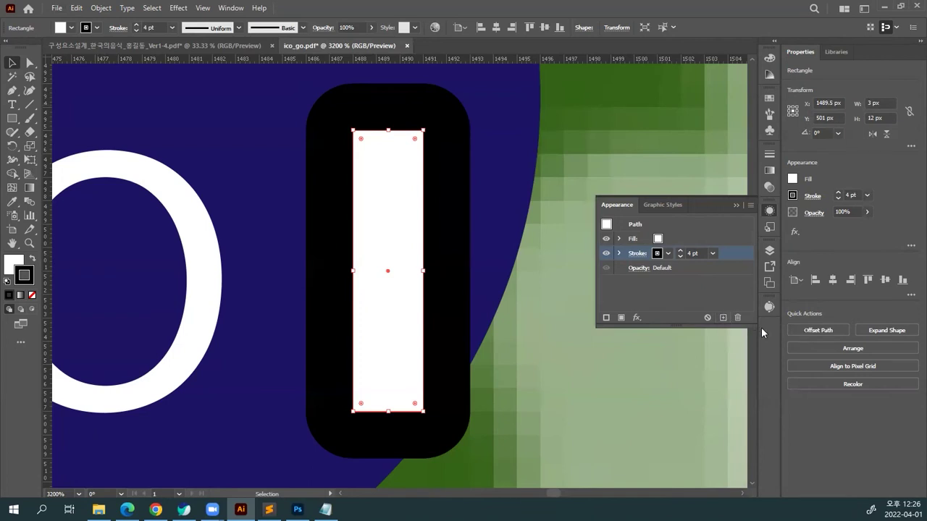
Duplicate the rectangle's black stroke, recolor the upper copy orange and set its weight to 2 pt.
click(722, 319)
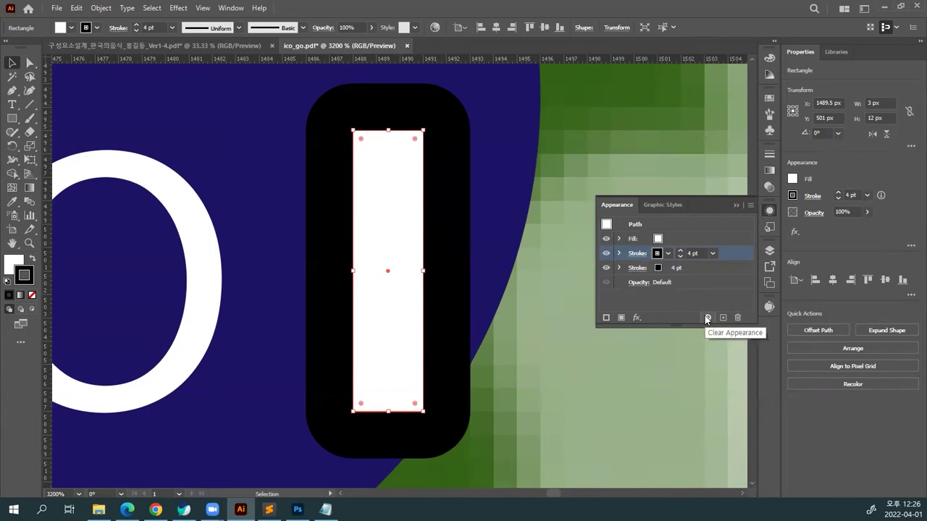
click(663, 257)
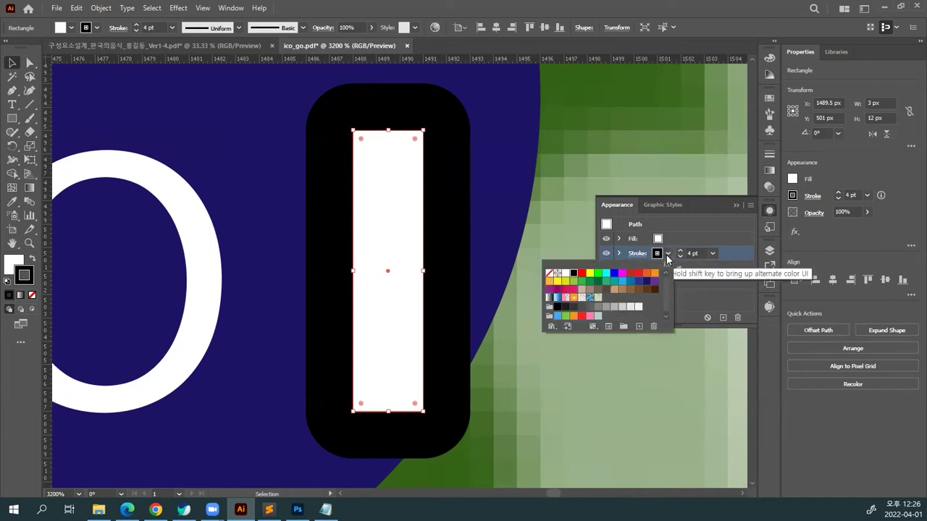
click(655, 274)
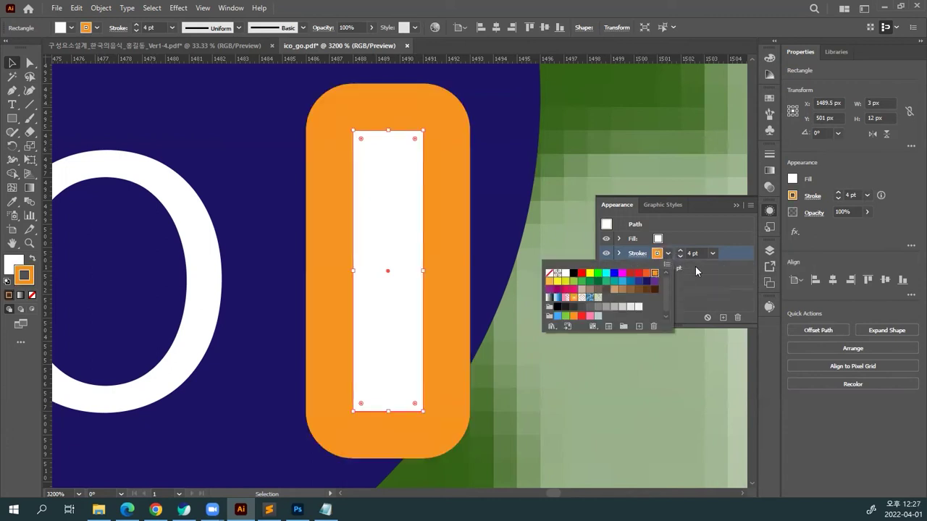
click(695, 267)
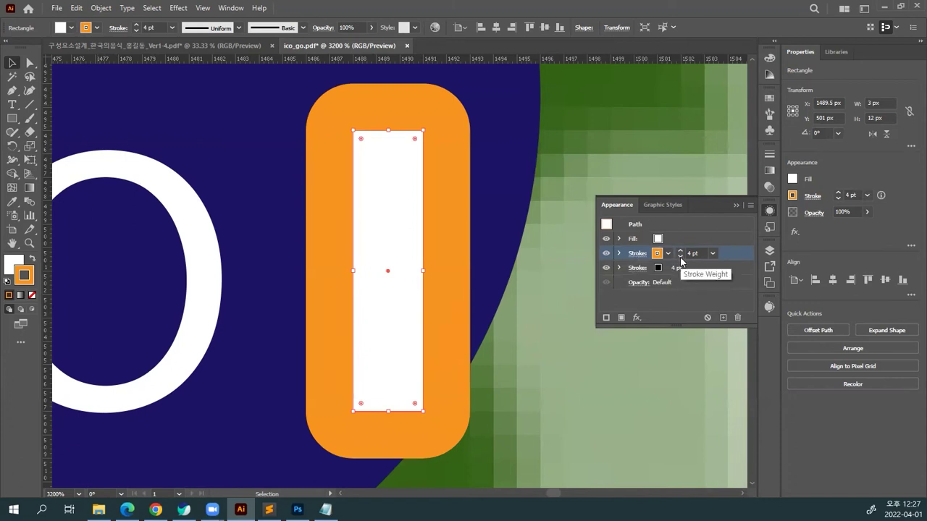
click(680, 258)
click(680, 258)
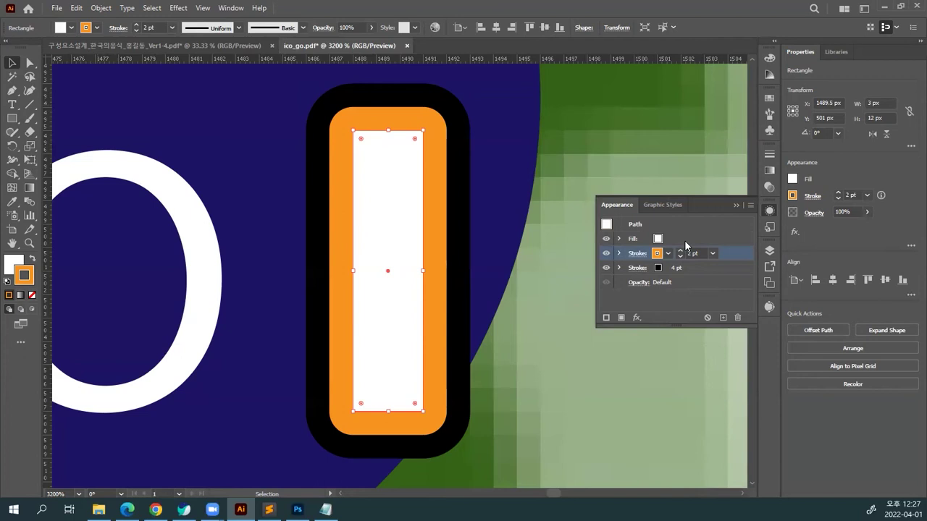
Try the 4 pt black stroke above the orange one, and move it back beneath.
click(699, 270)
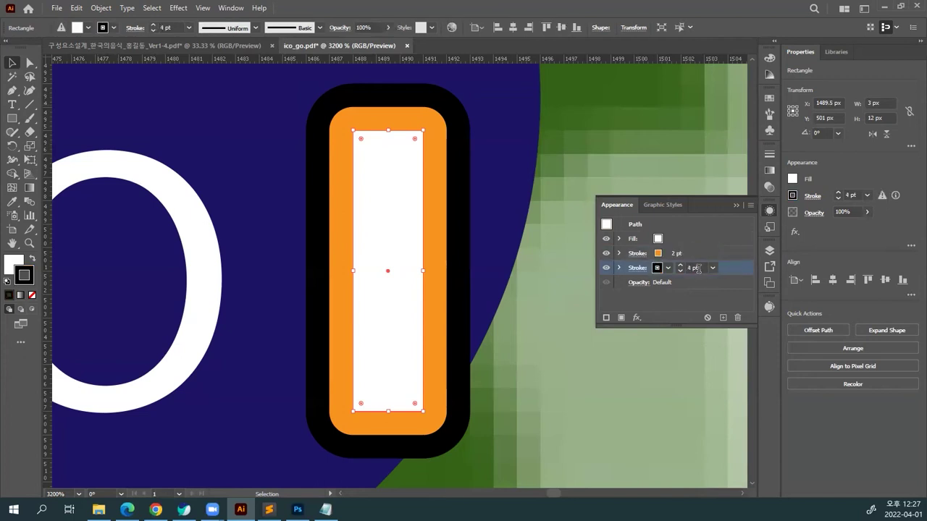
drag(723, 269, 725, 250)
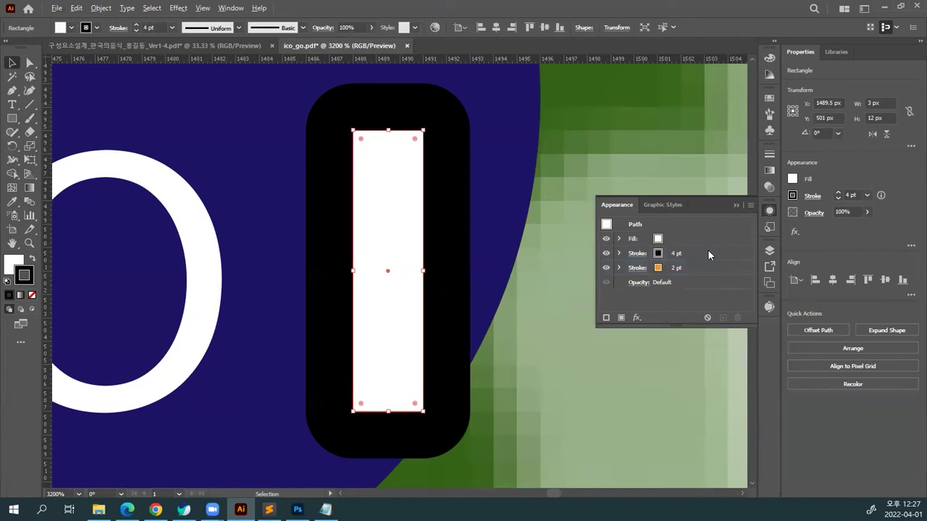
click(702, 255)
drag(702, 255, 701, 276)
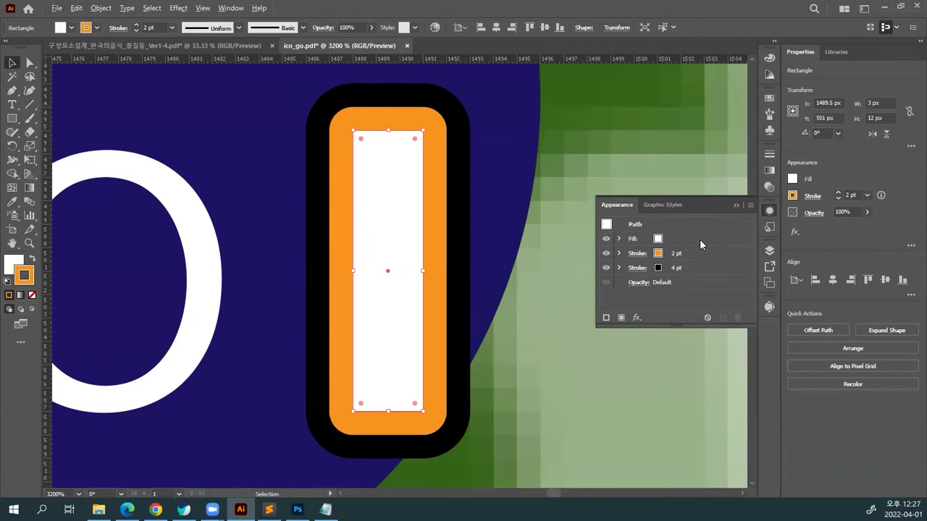
Fill the rectangle with the blue gradient swatch and redraw the gradient vertically from light at the top to dark at the bottom.
click(699, 240)
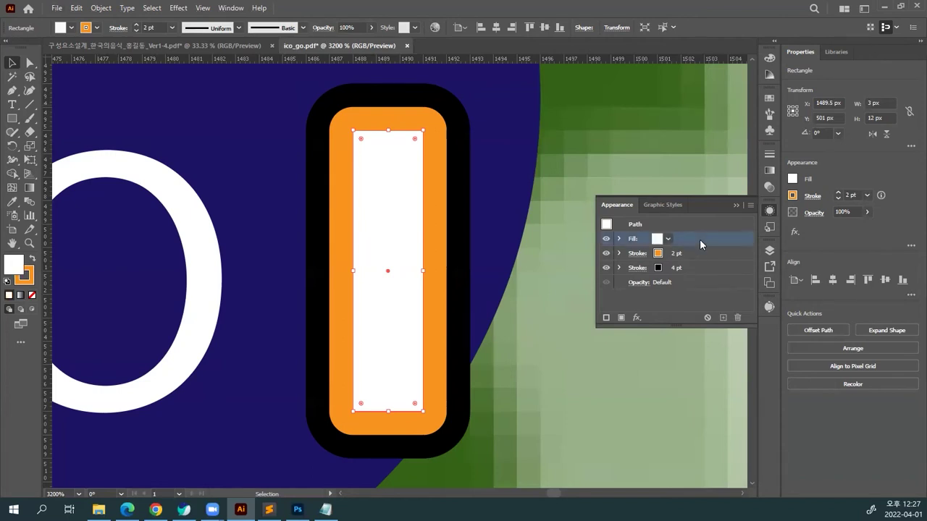
click(668, 240)
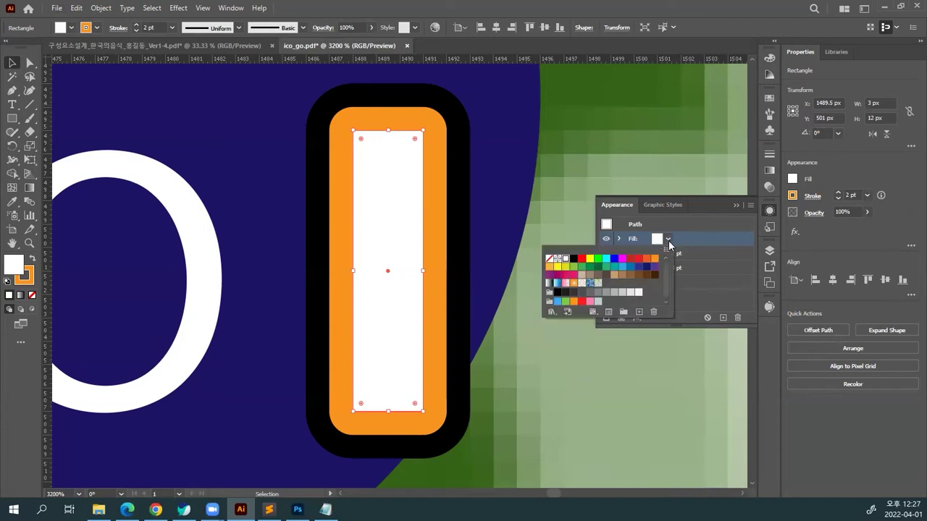
click(557, 284)
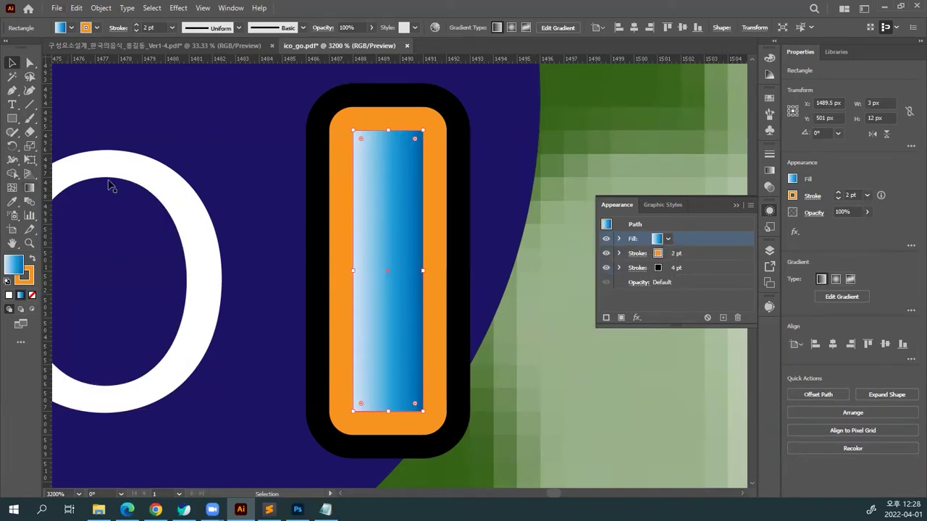
click(30, 186)
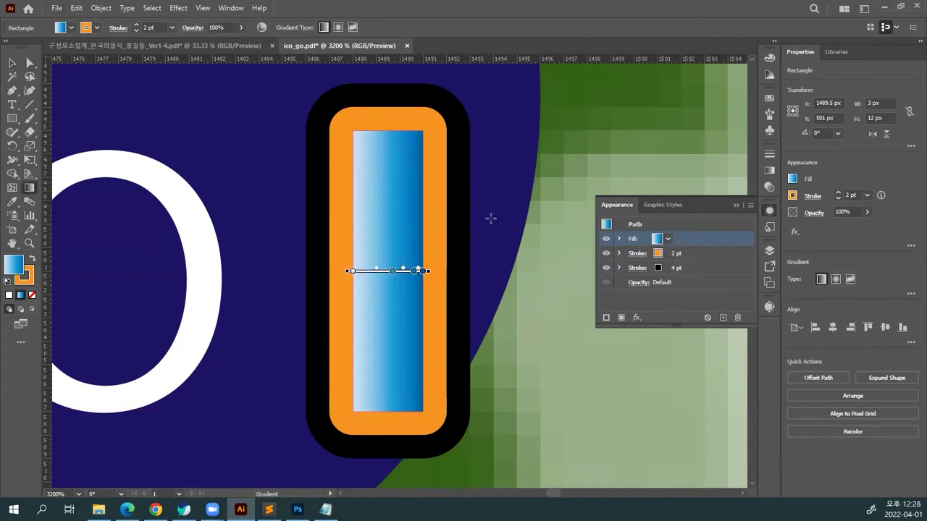
mouse_move(387, 182)
mouse_down()
mouse_move(387, 315)
mouse_move(370, 420)
mouse_up()
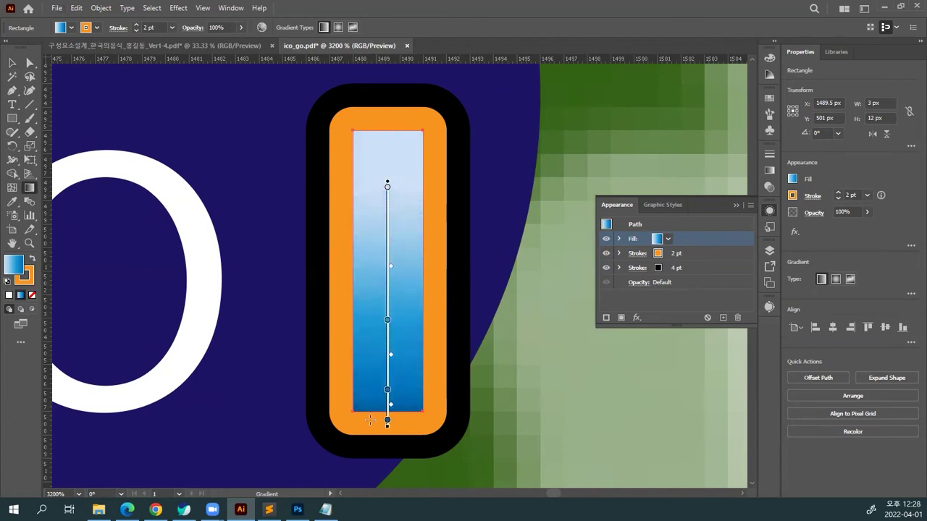
mouse_move(400, 175)
mouse_down()
mouse_move(395, 431)
mouse_move(390, 418)
mouse_up()
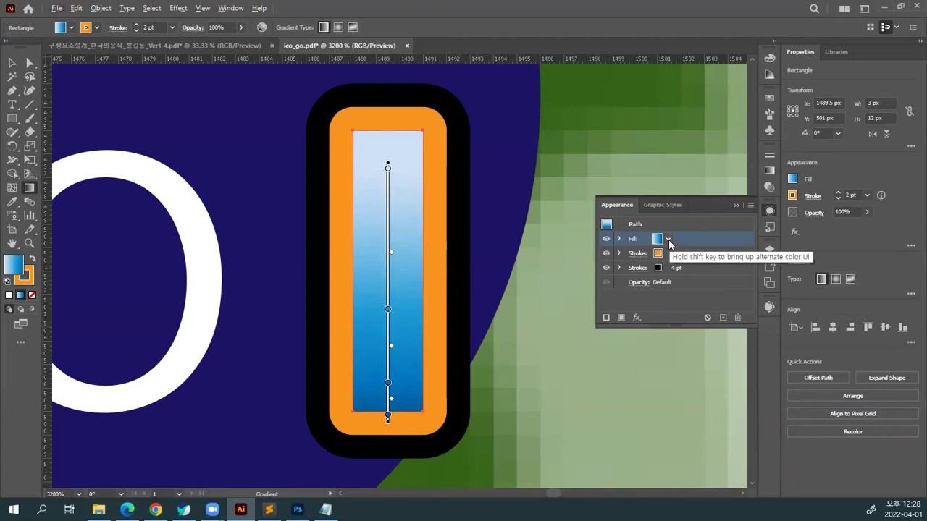
Set the rectangle's fill back to solid white and return to the Selection tool.
click(666, 243)
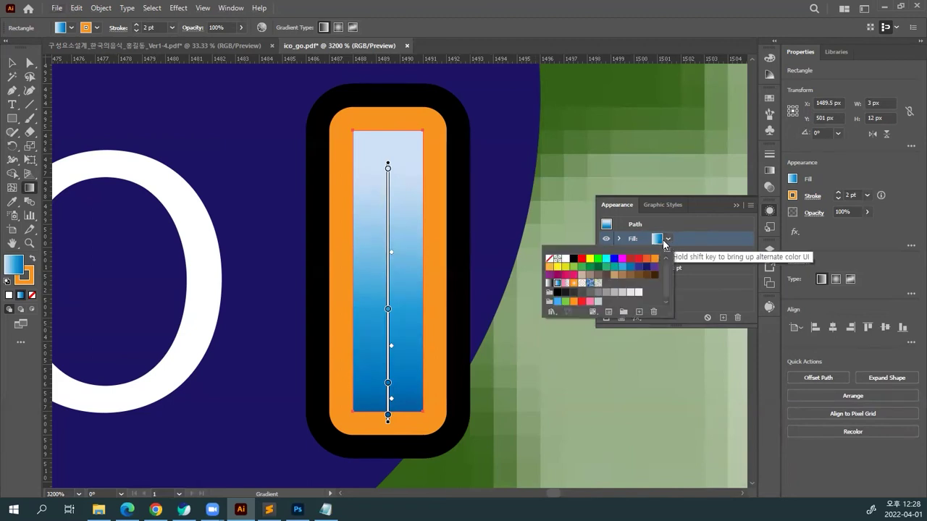
click(565, 259)
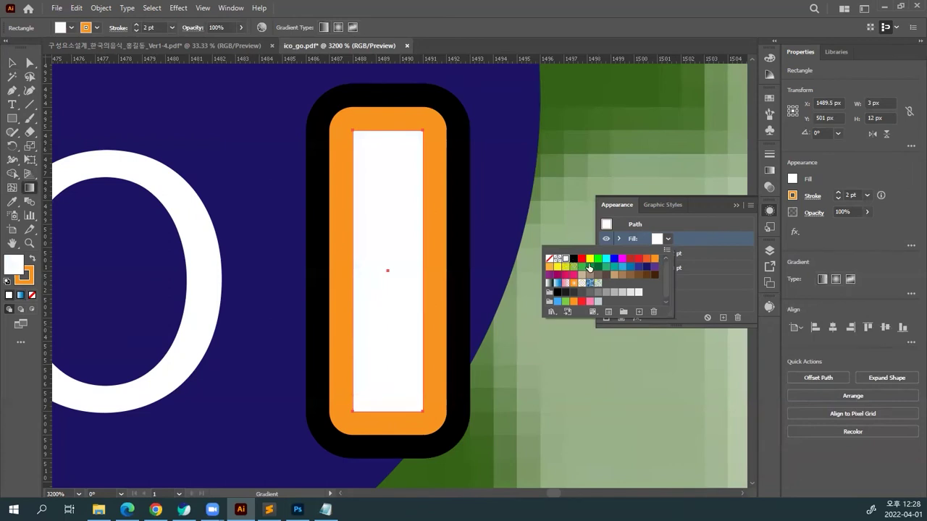
click(690, 241)
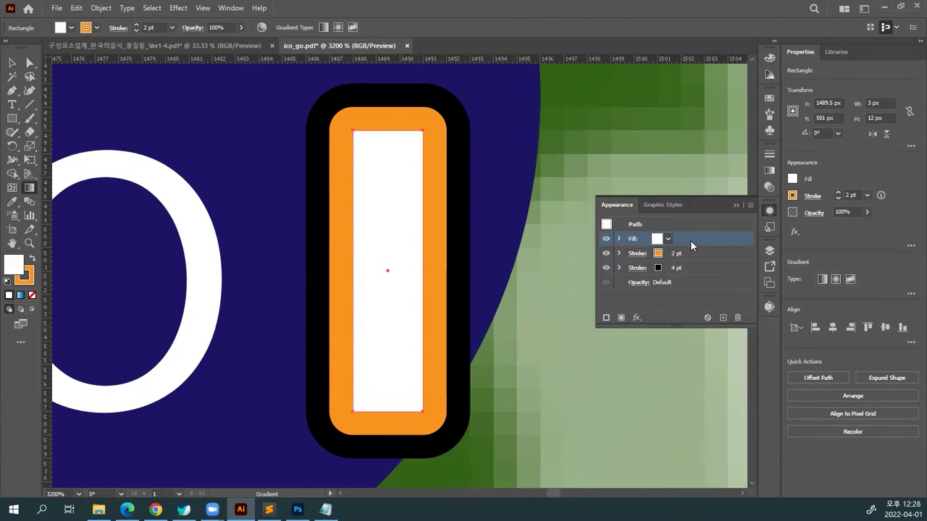
key(v)
key(g)
key(v)
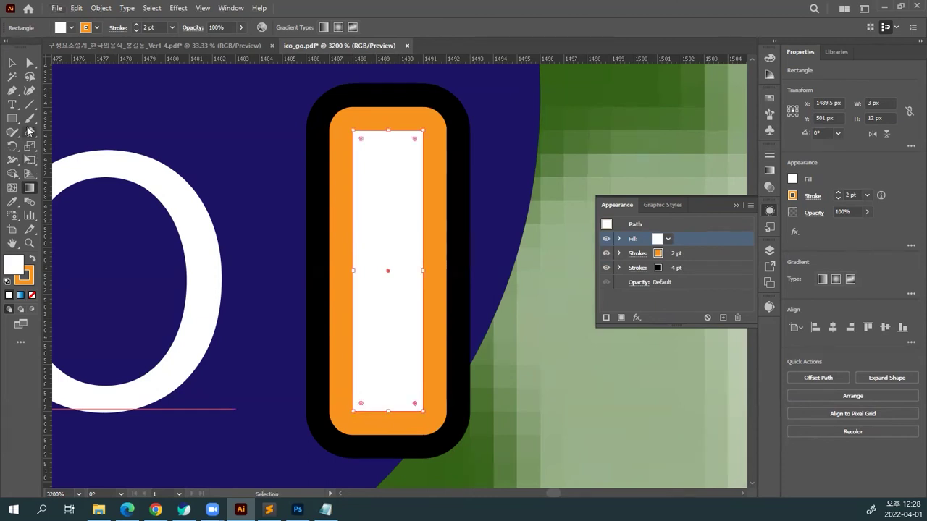
click(12, 63)
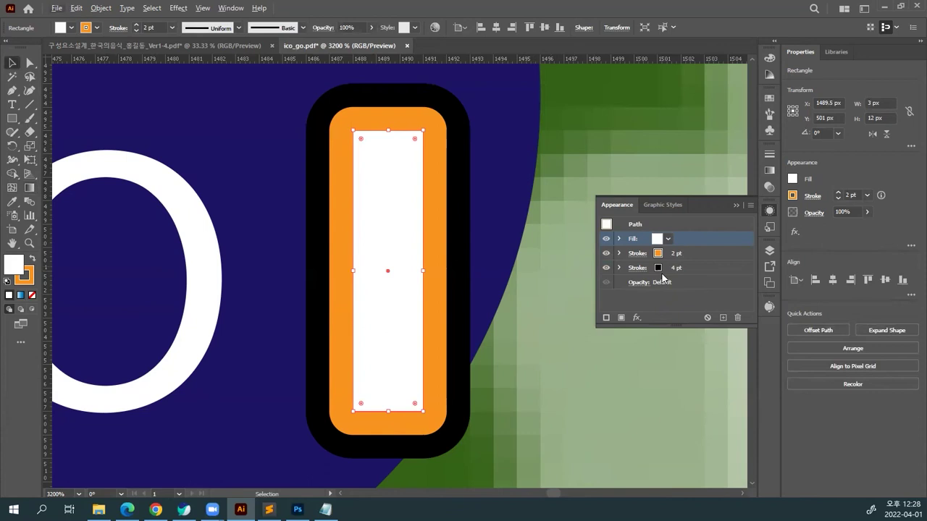
Add a Drop Shadow effect to the rectangle's 4 pt black stroke with its blur set to 0 px.
click(697, 268)
key(Return)
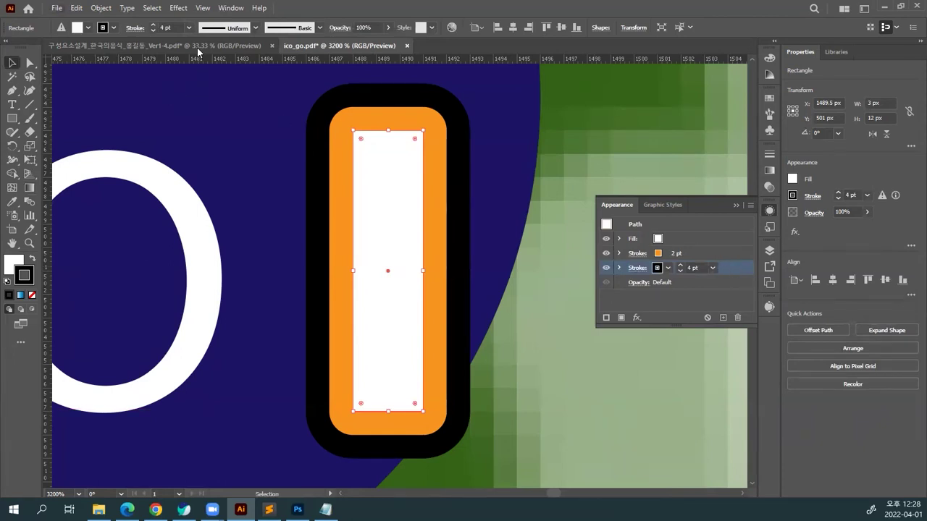
click(180, 9)
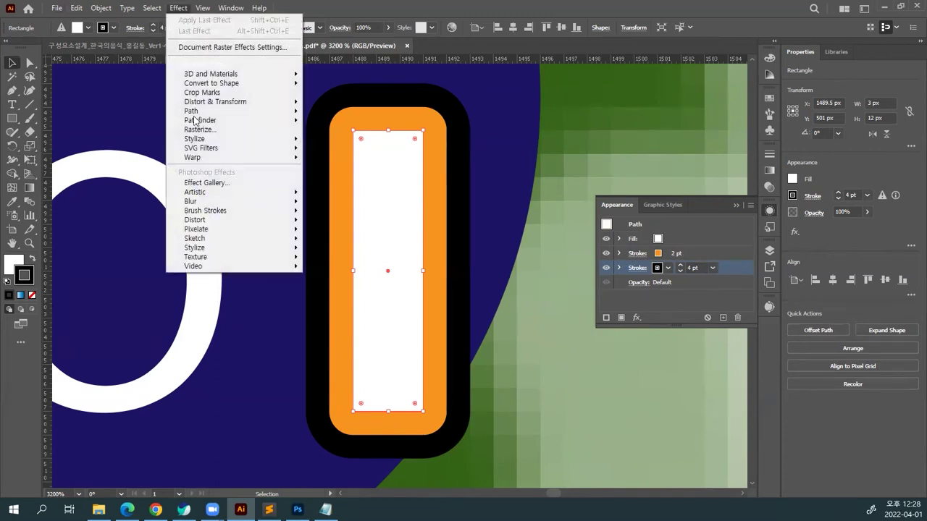
mouse_move(193, 139)
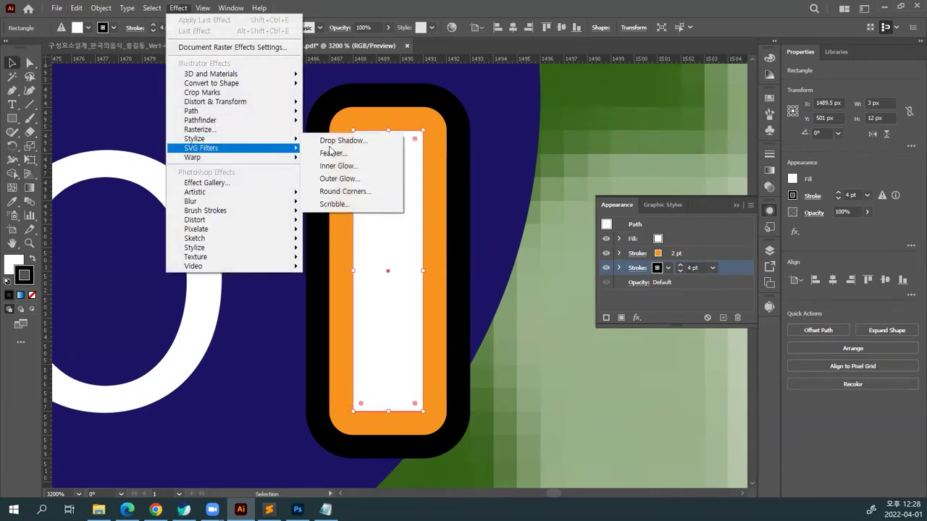
click(369, 140)
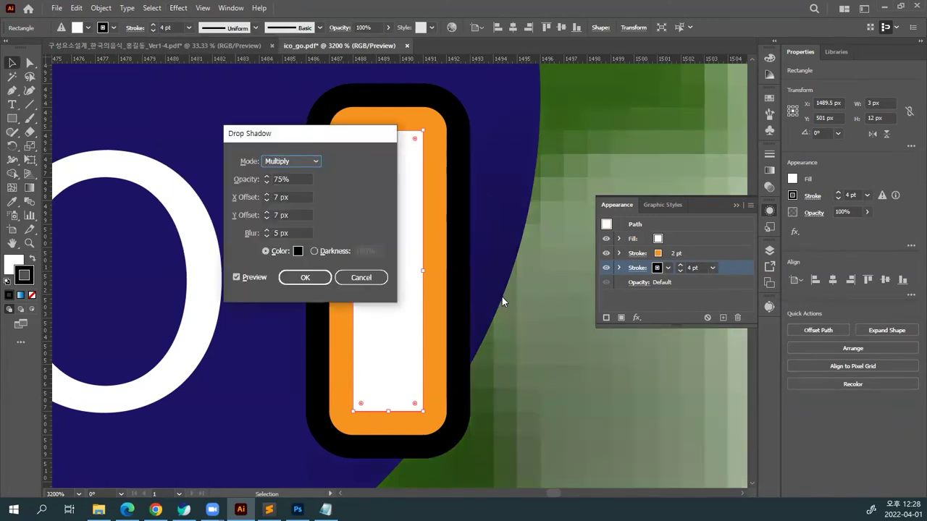
drag(311, 136, 643, 253)
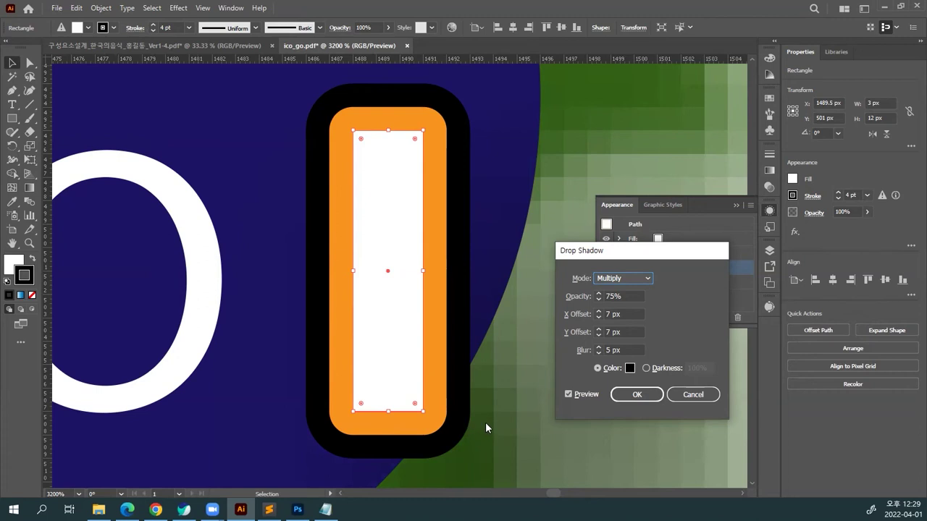
click(599, 353)
click(599, 353)
click(599, 354)
click(598, 353)
click(599, 353)
click(598, 353)
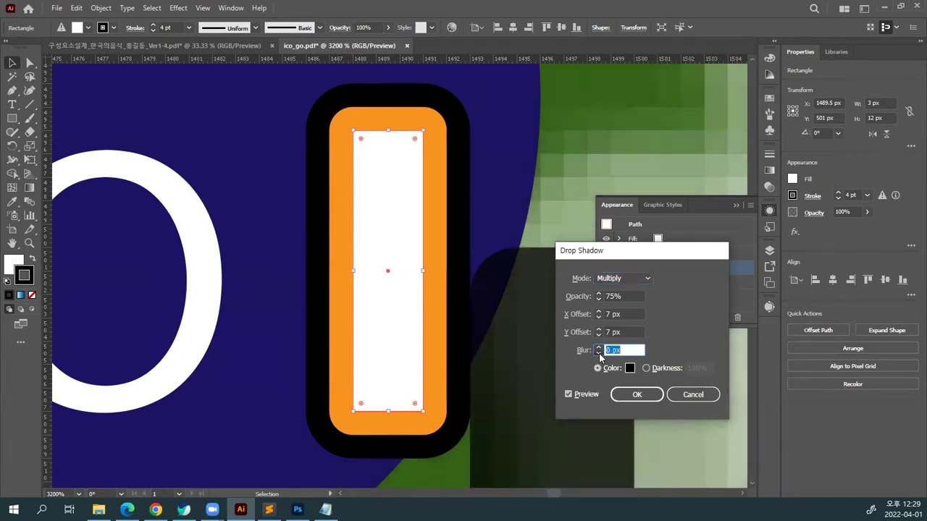
drag(614, 257, 702, 123)
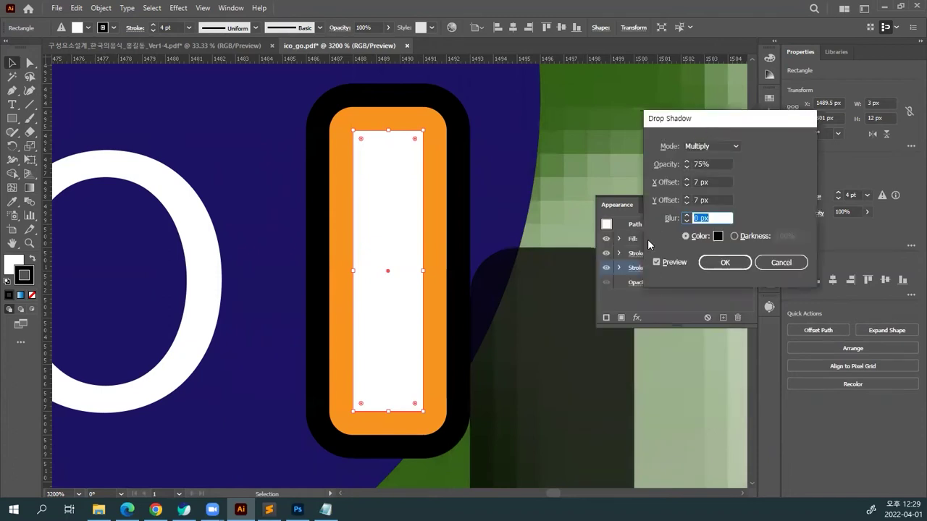
Try negative horizontal offsets for the drop shadow, and settle on an X offset of 1 px.
click(687, 185)
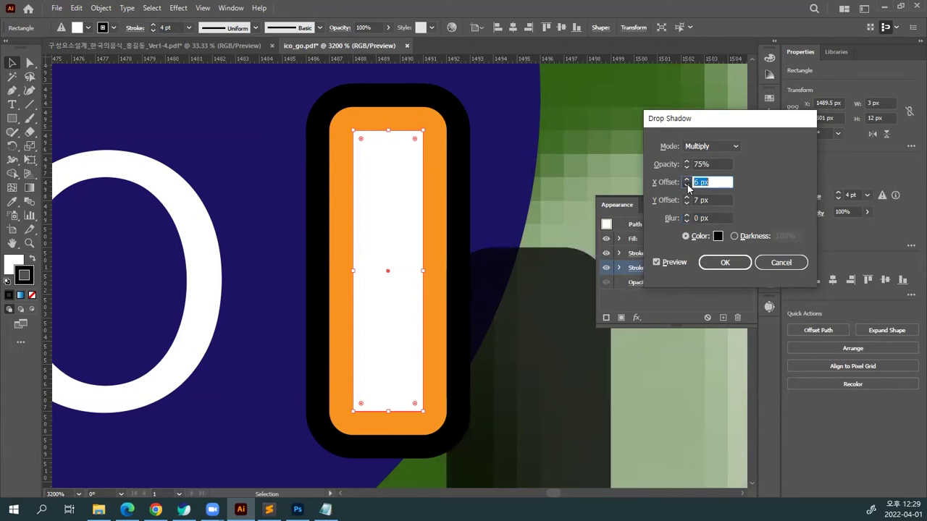
click(687, 185)
click(687, 186)
click(687, 185)
click(687, 185)
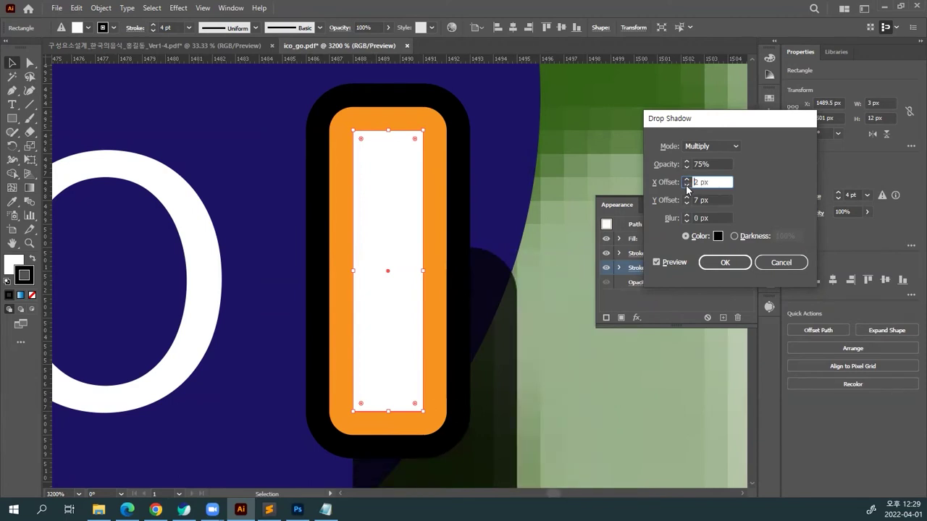
click(687, 185)
click(688, 186)
click(687, 186)
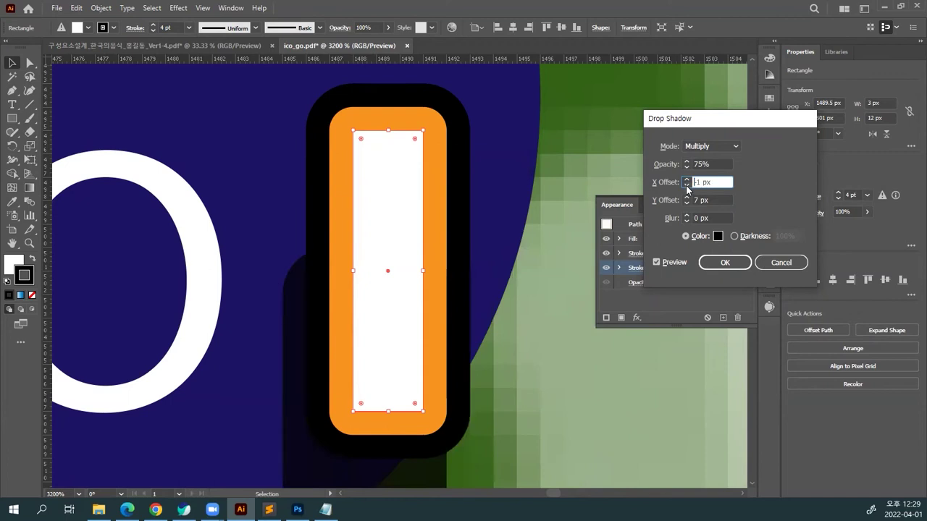
click(687, 187)
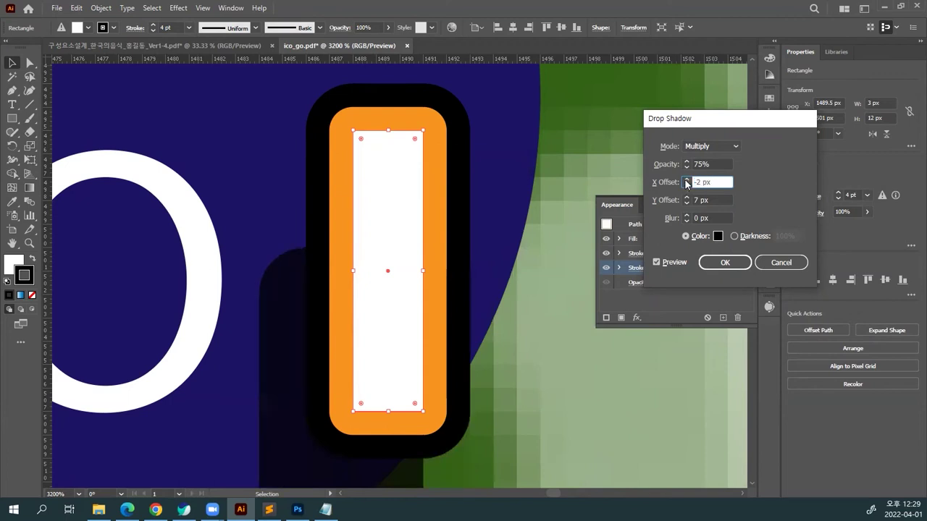
click(686, 180)
click(686, 180)
click(687, 180)
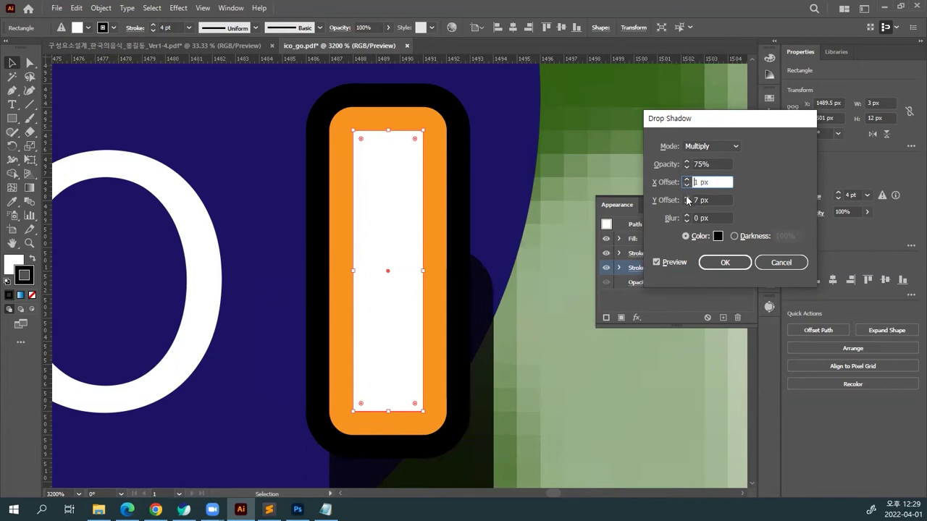
Set the drop shadow's Y offset to 1 px.
click(687, 197)
click(686, 197)
click(686, 202)
click(686, 203)
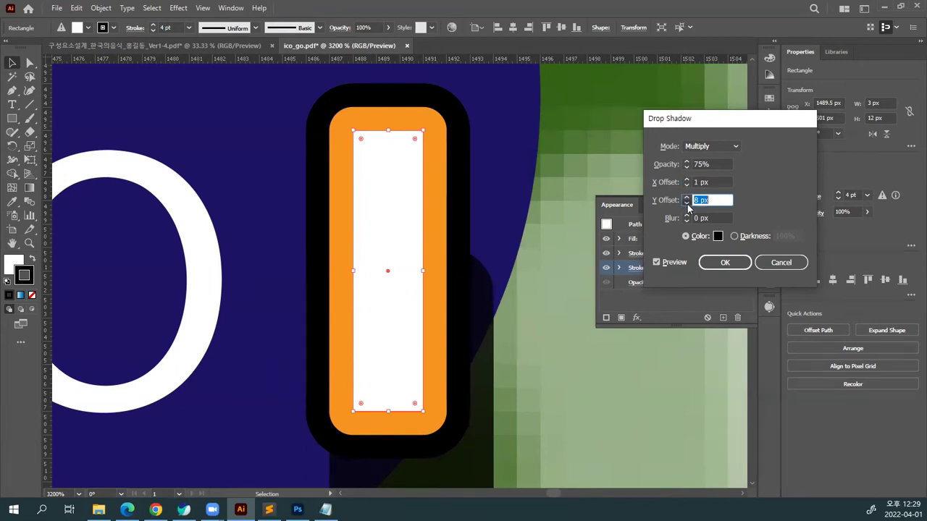
click(687, 203)
click(686, 203)
click(687, 203)
click(686, 203)
click(688, 204)
click(687, 205)
click(687, 204)
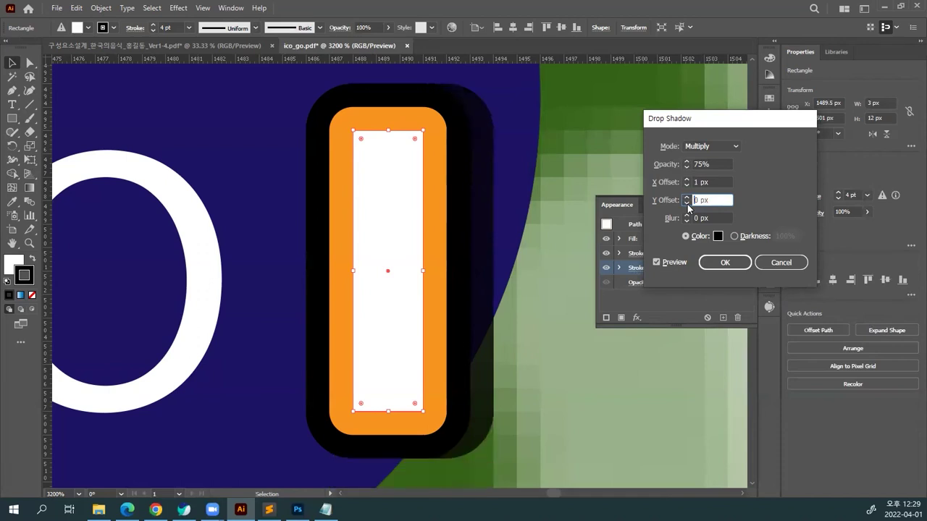
click(686, 198)
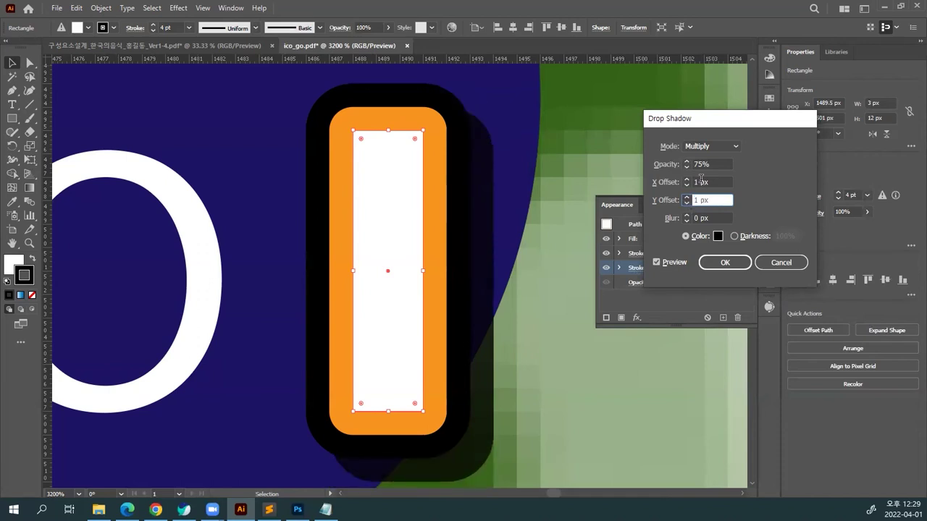
Lower the drop shadow's opacity to about 54% and apply the effect.
click(686, 168)
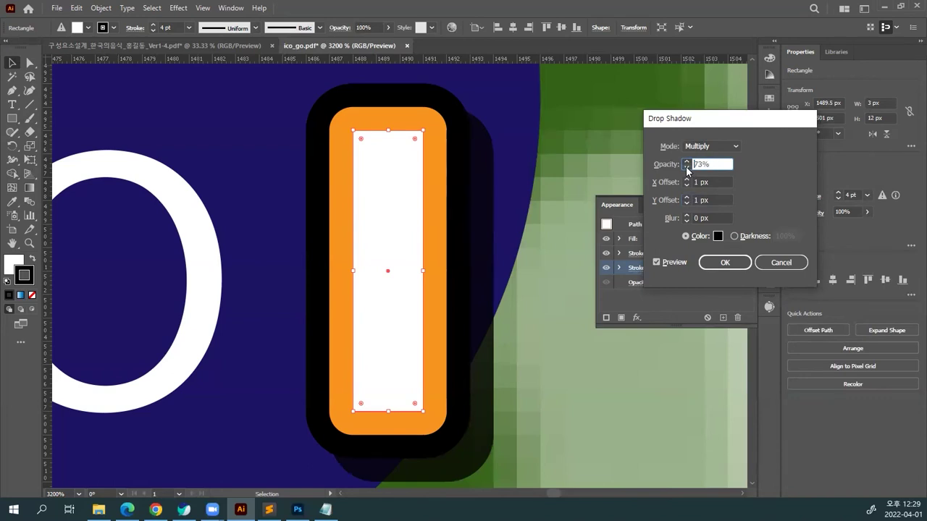
click(687, 167)
click(687, 167)
click(687, 167)
click(686, 168)
click(687, 168)
click(686, 167)
click(687, 168)
click(686, 167)
click(687, 168)
click(686, 168)
click(686, 167)
click(687, 167)
click(686, 168)
click(686, 167)
click(686, 168)
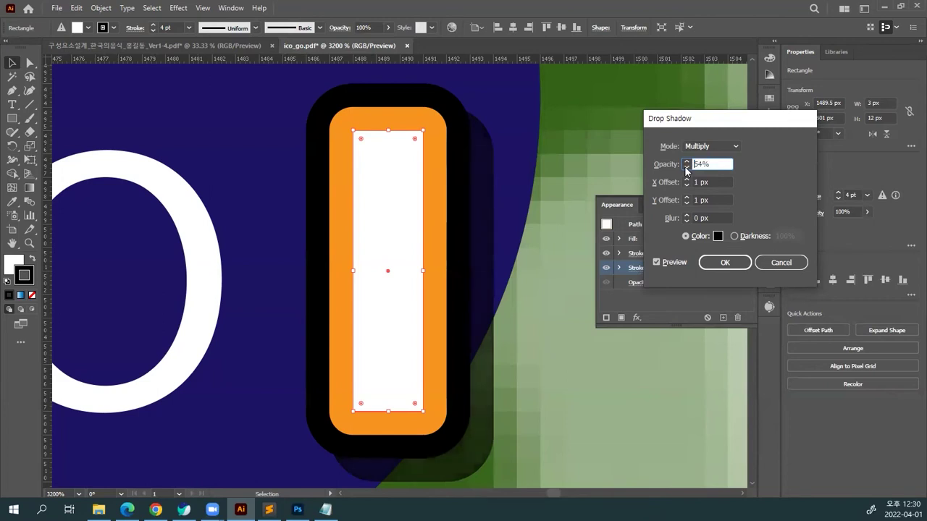
click(686, 167)
click(724, 264)
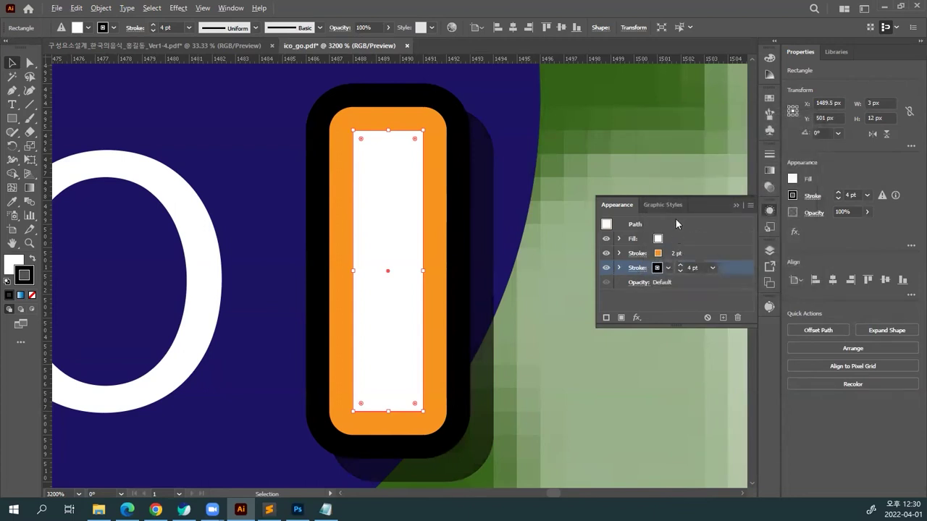
Save the rectangle's appearance as a new graphic style.
click(664, 205)
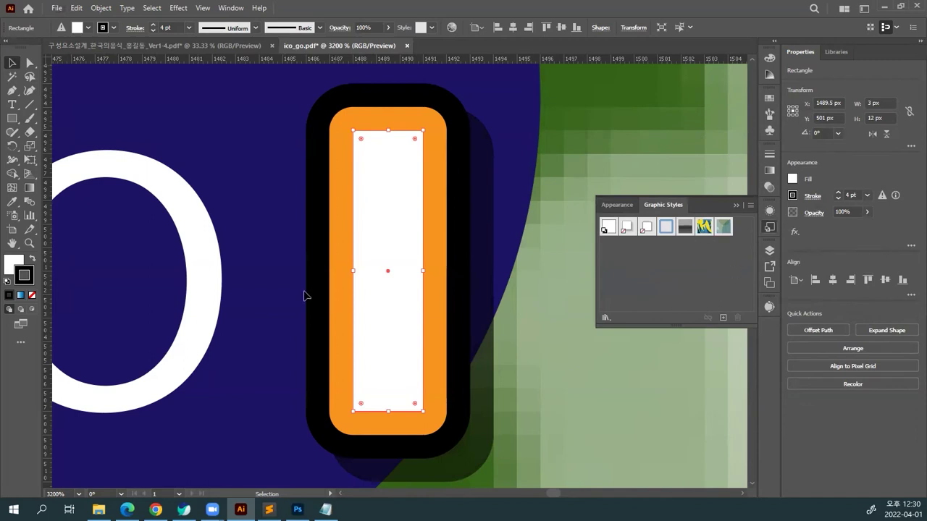
click(722, 317)
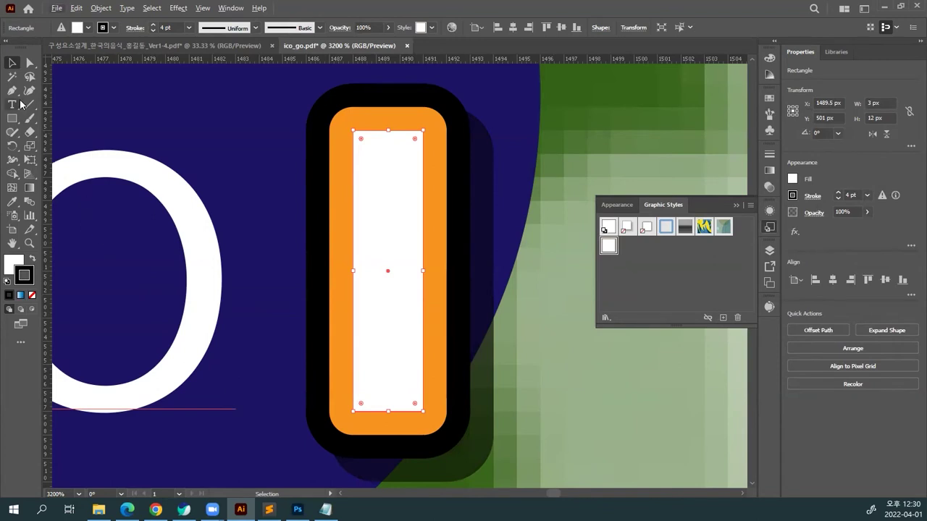
Move the rectangle 5 px to the right, away from the lettering, and apply the new graphic style to the GO text.
key(ctrl+minus)
key(ctrl+minus)
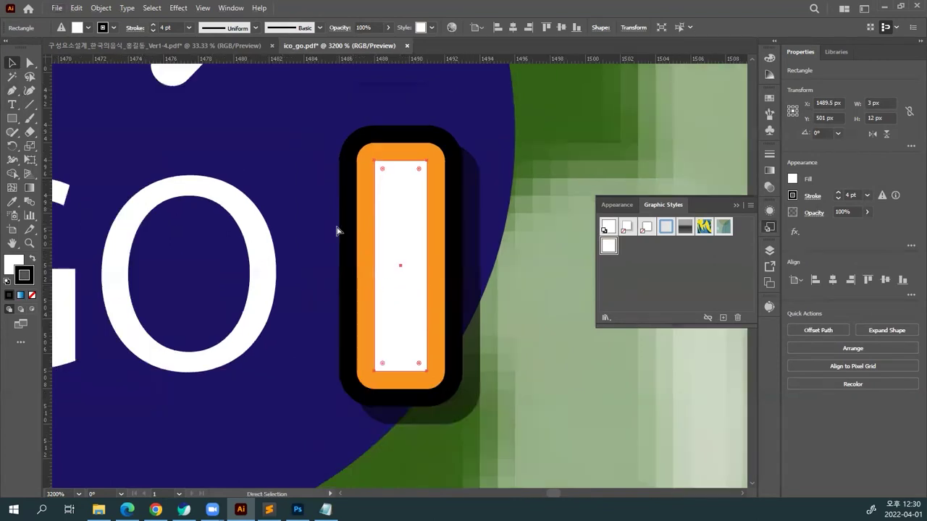
drag(393, 307, 451, 306)
click(315, 297)
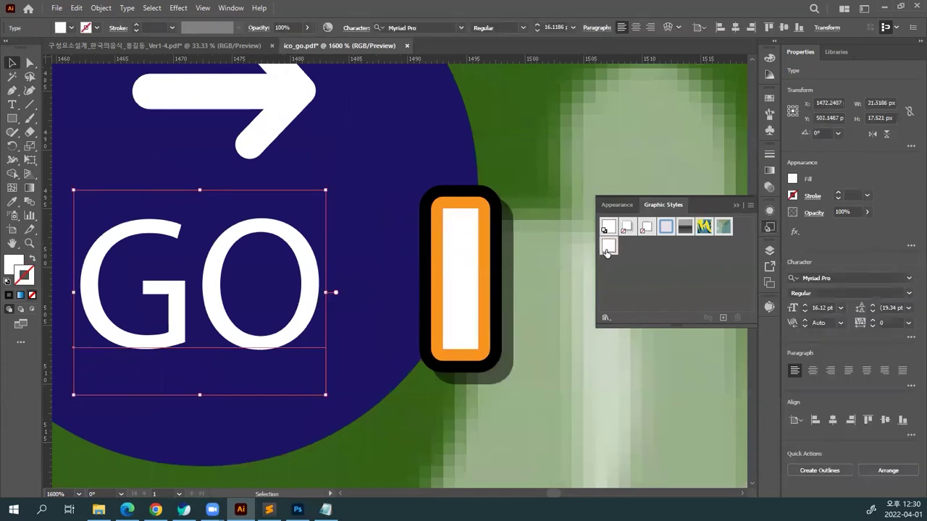
click(608, 246)
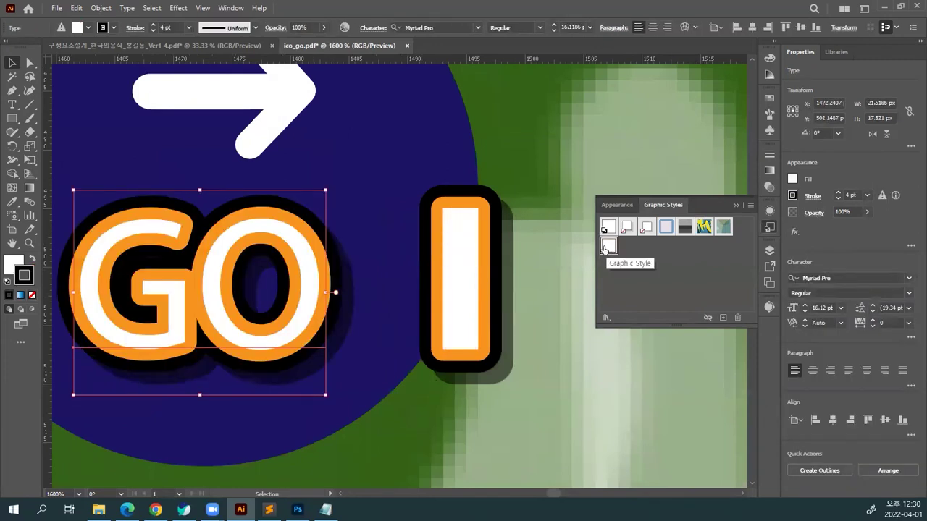
Move the styled rectangle further away from the GO text and delete it.
click(451, 293)
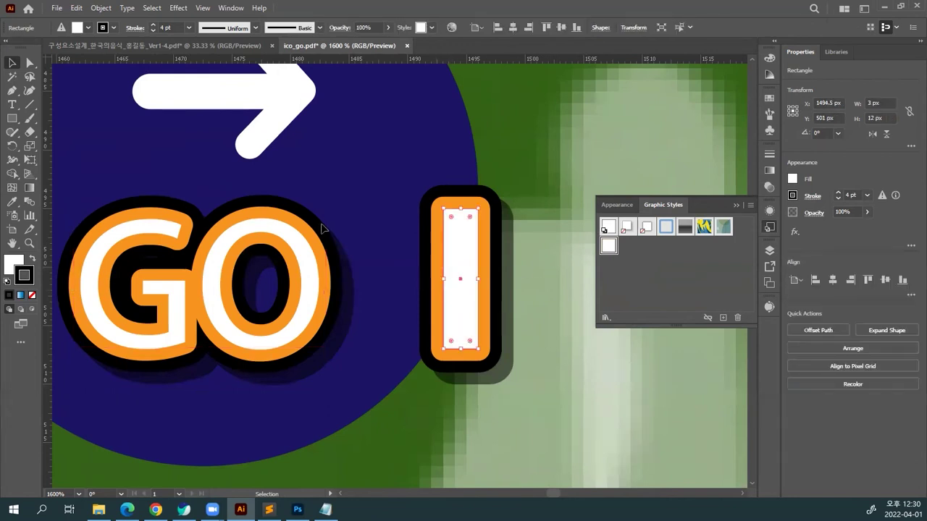
drag(360, 120, 365, 174)
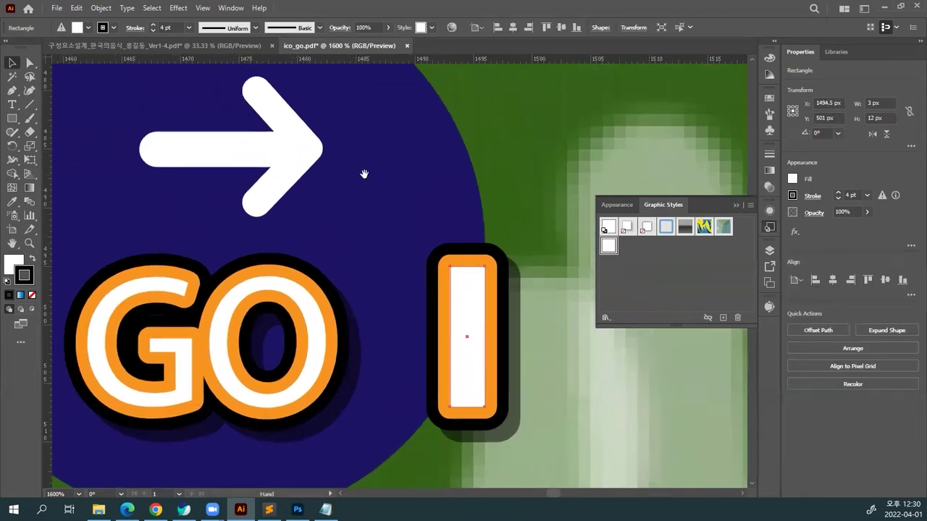
drag(463, 306, 485, 259)
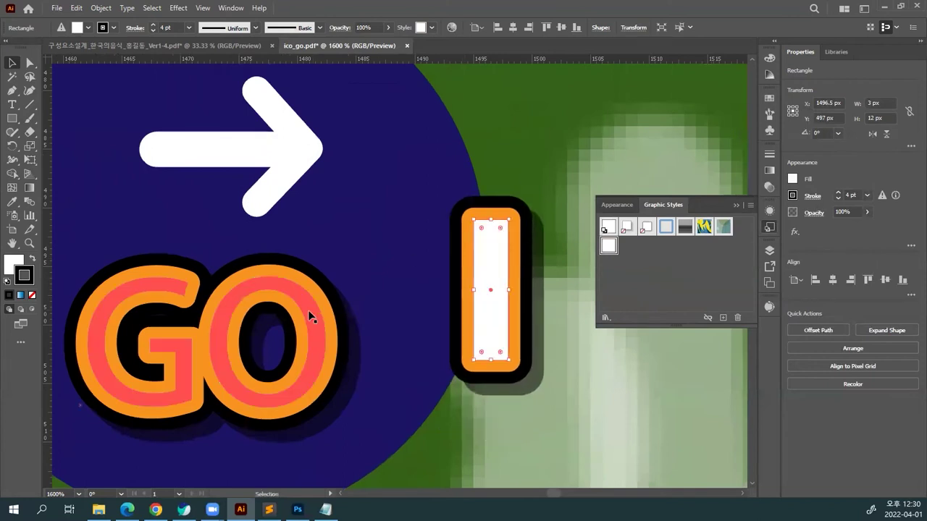
drag(492, 292, 504, 291)
key(Delete)
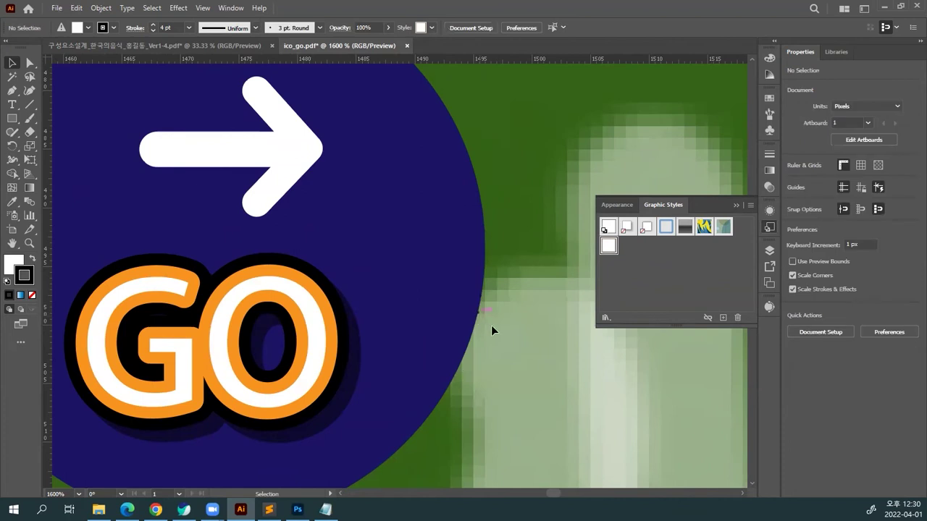
Inspect the GO text's appearance attributes, hiding and reshowing the 2 pt orange stroke and the 4 pt black stroke in turn.
click(298, 343)
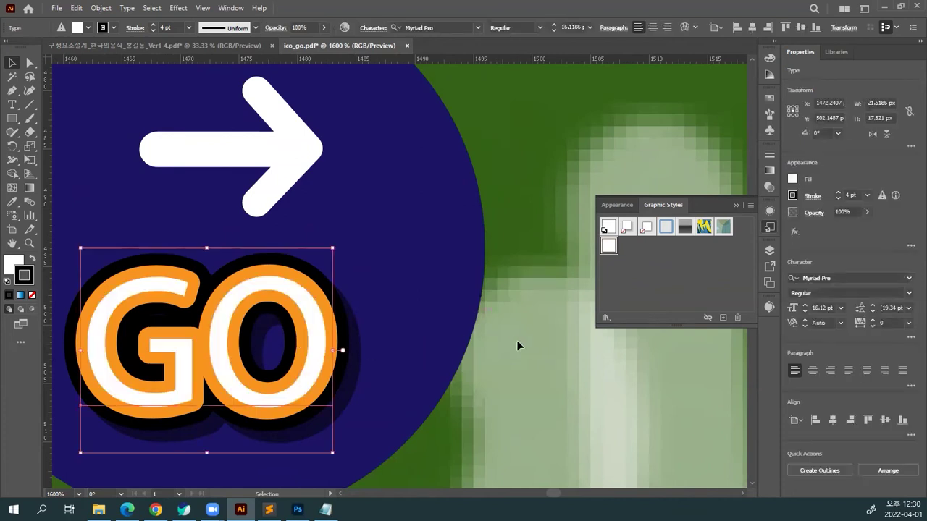
click(405, 352)
click(336, 353)
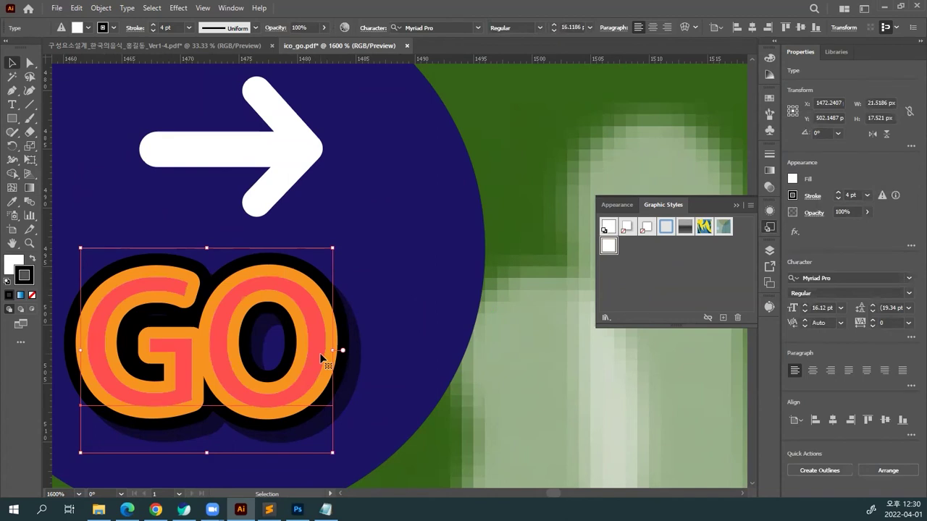
drag(392, 323, 471, 368)
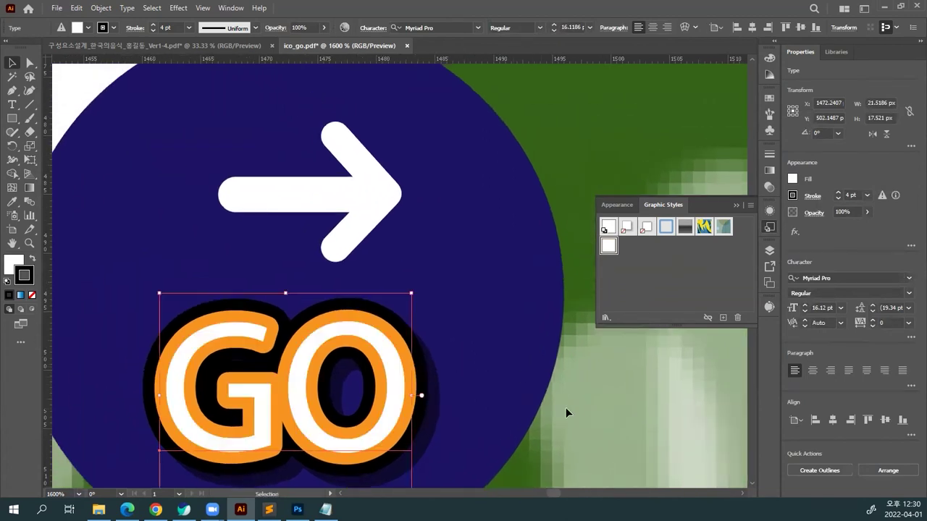
click(617, 206)
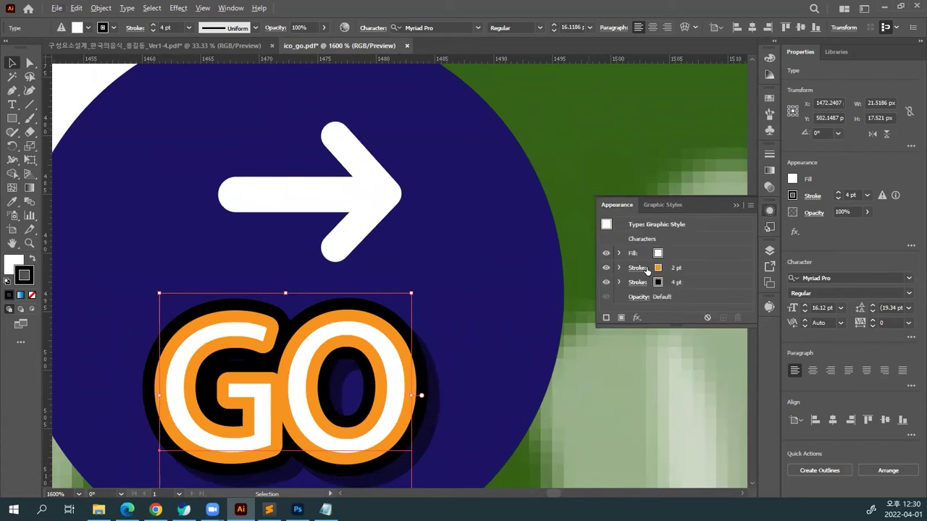
click(606, 267)
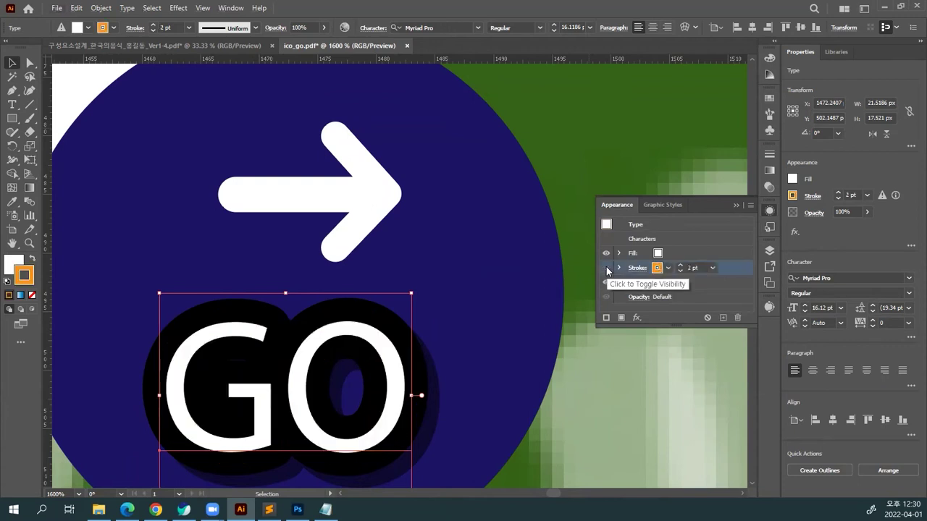
click(606, 268)
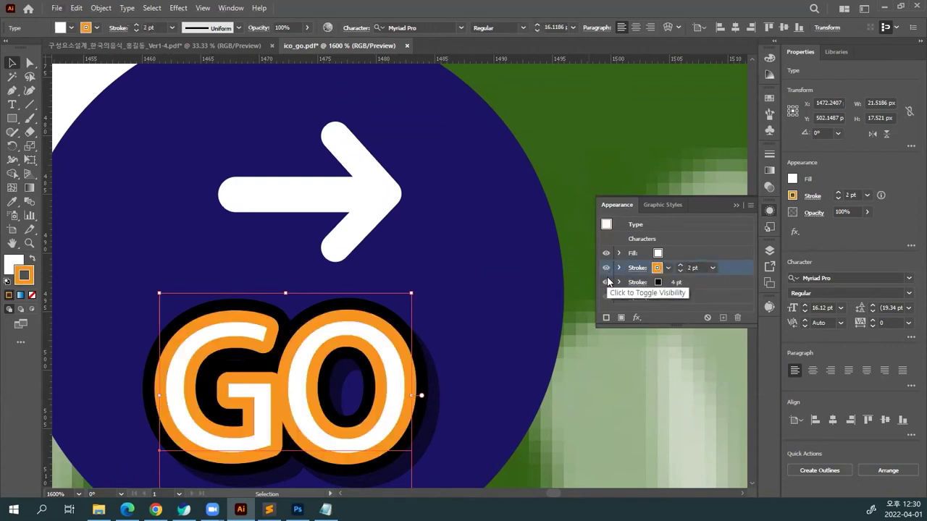
click(606, 282)
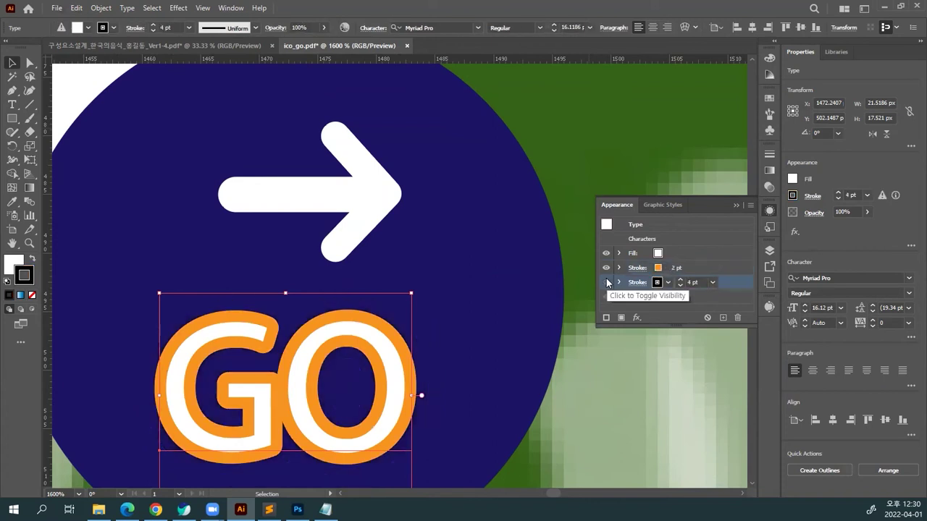
click(606, 283)
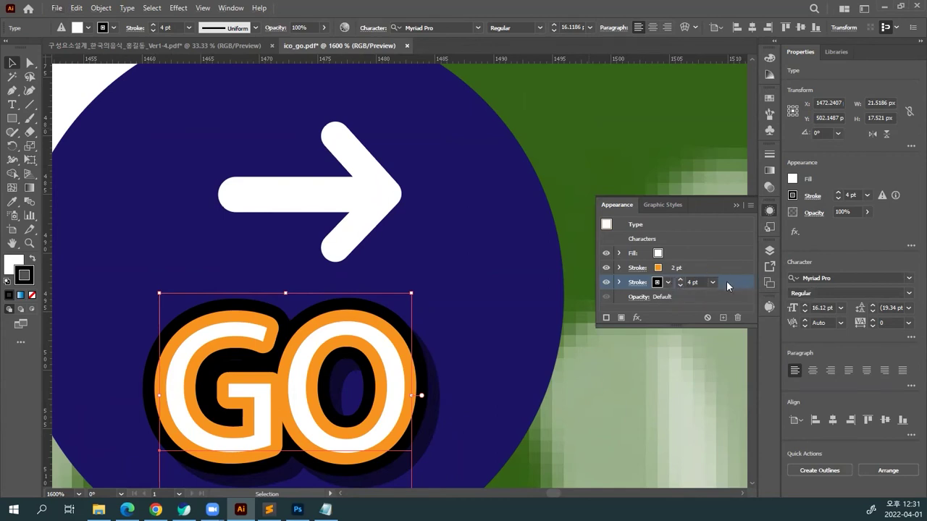
click(693, 254)
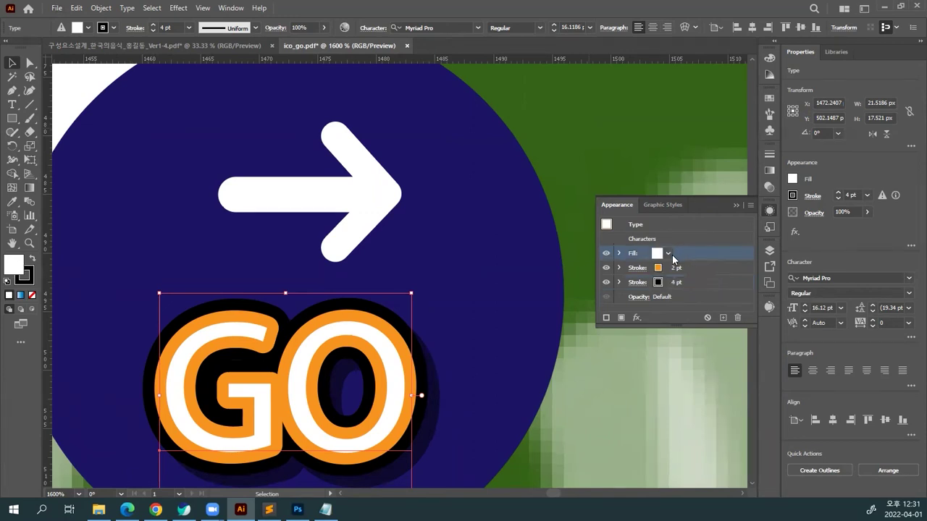
click(669, 254)
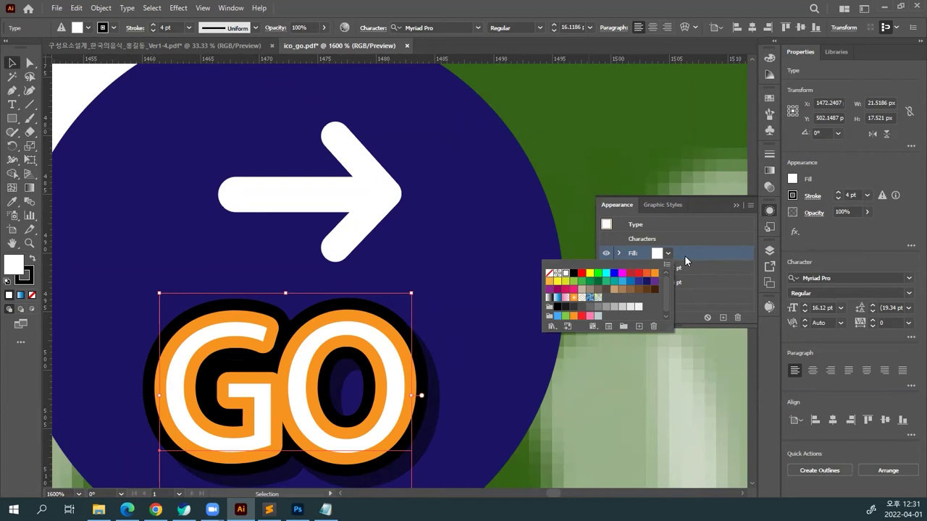
click(684, 255)
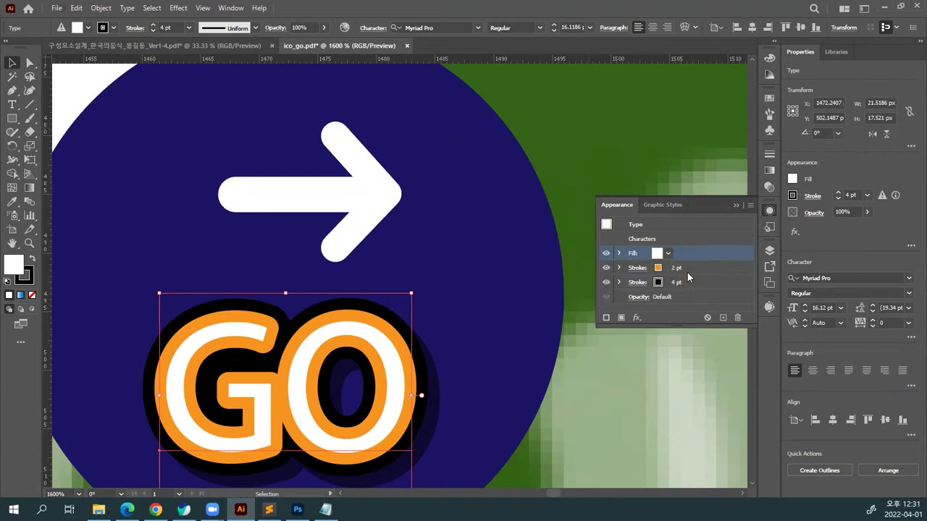
Set the GO text's orange stroke to 1 pt and its black stroke to 3 pt, and deselect the text.
click(684, 268)
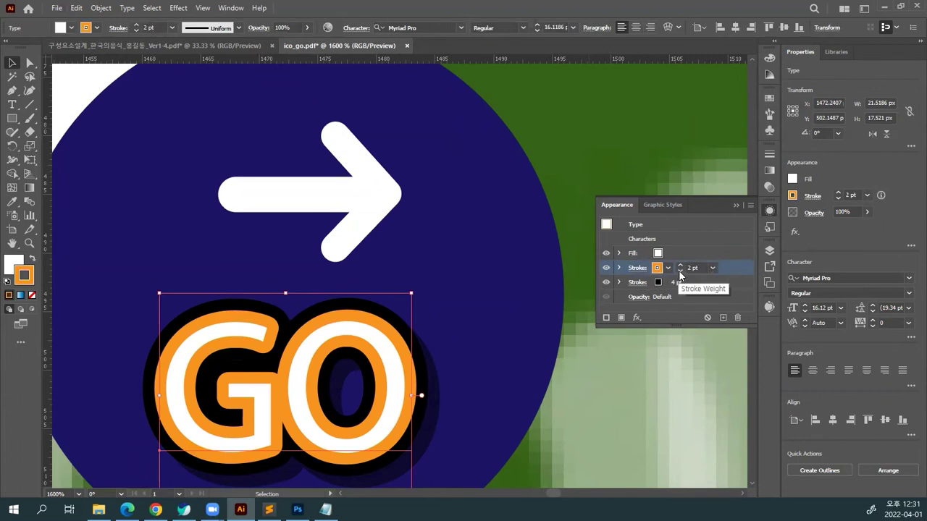
click(680, 273)
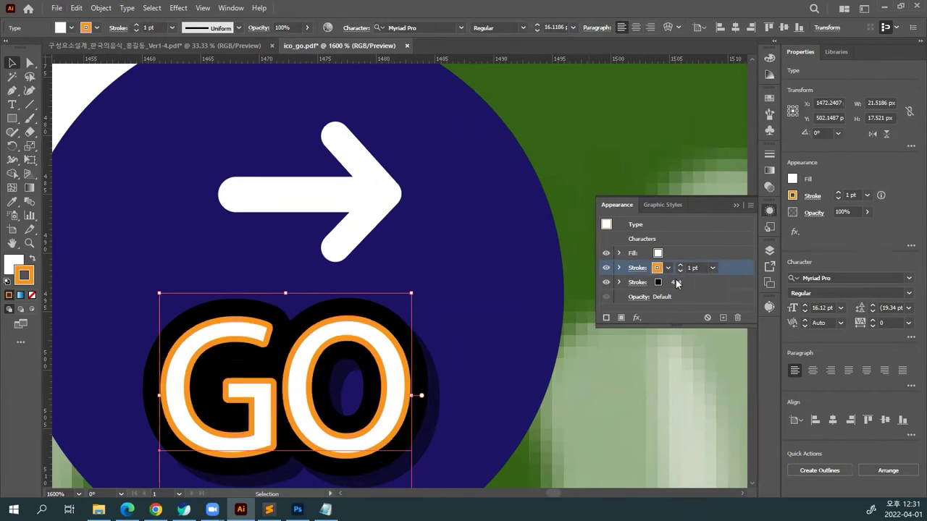
click(680, 286)
click(680, 287)
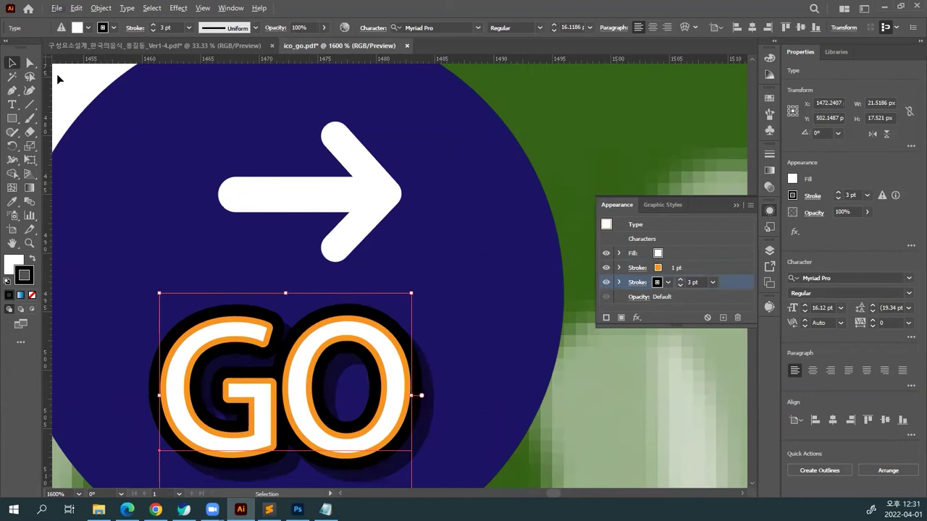
key(a)
click(536, 171)
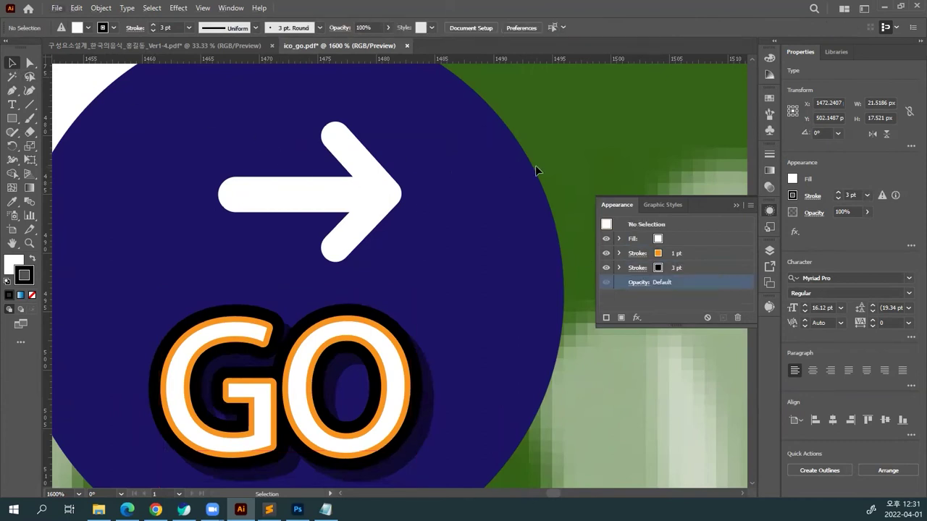
Hide the GO text's orange stroke to judge the icon at a smaller size, and undo the hiding.
key(ctrl+minus)
key(ctrl+minus)
key(ctrl+minus)
key(ctrl+minus)
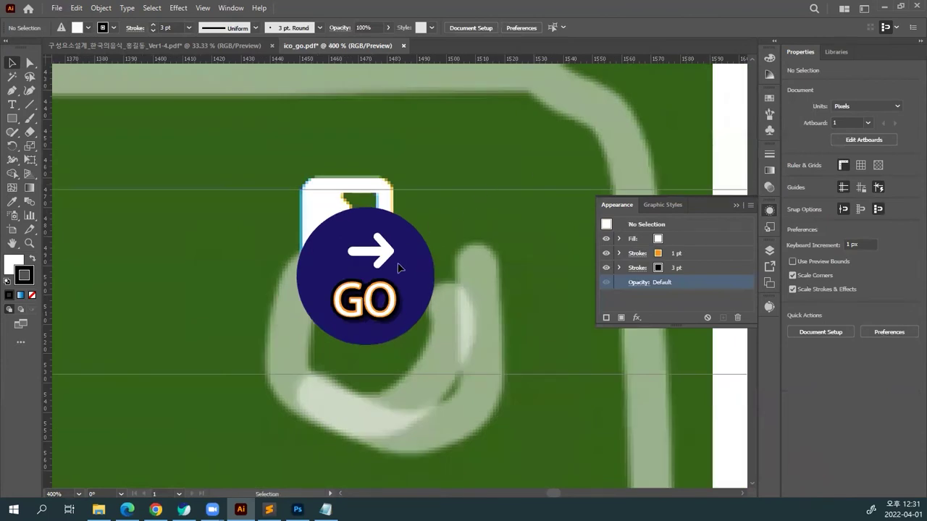
click(385, 297)
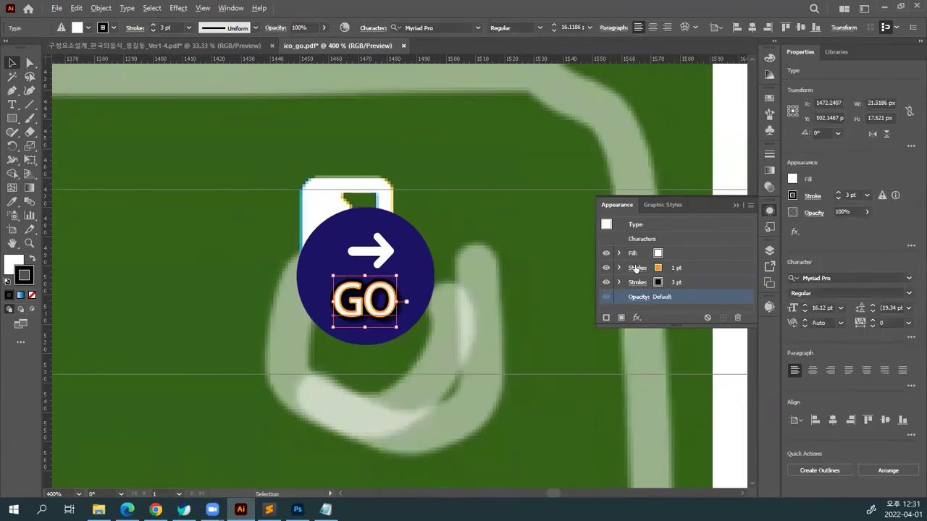
click(606, 268)
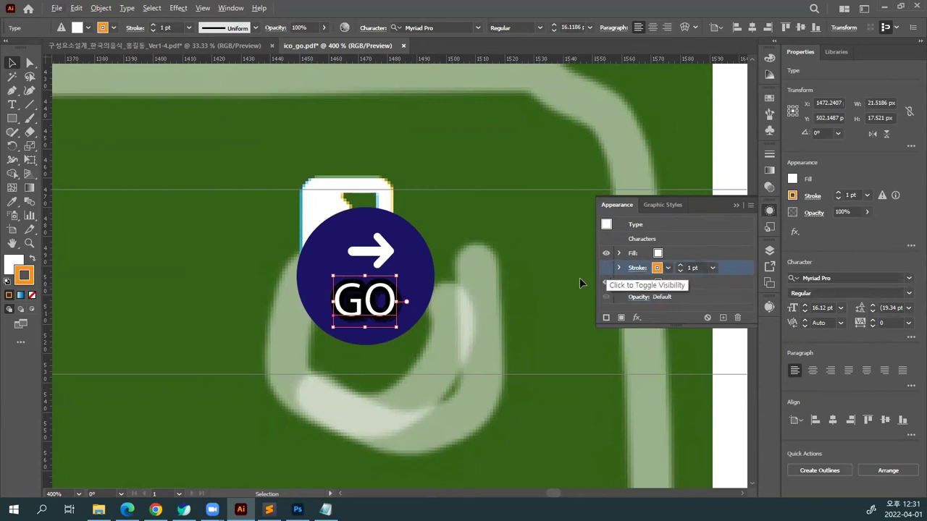
click(464, 309)
key(ctrl+z)
click(479, 314)
Save the icon document.
key(ctrl+plus)
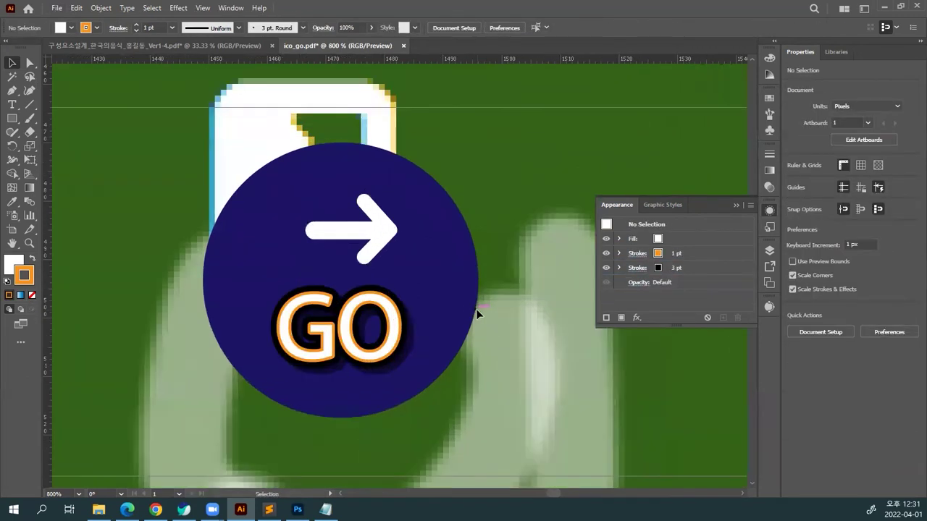
scroll(492, 310, up, 1)
key(ctrl+s)
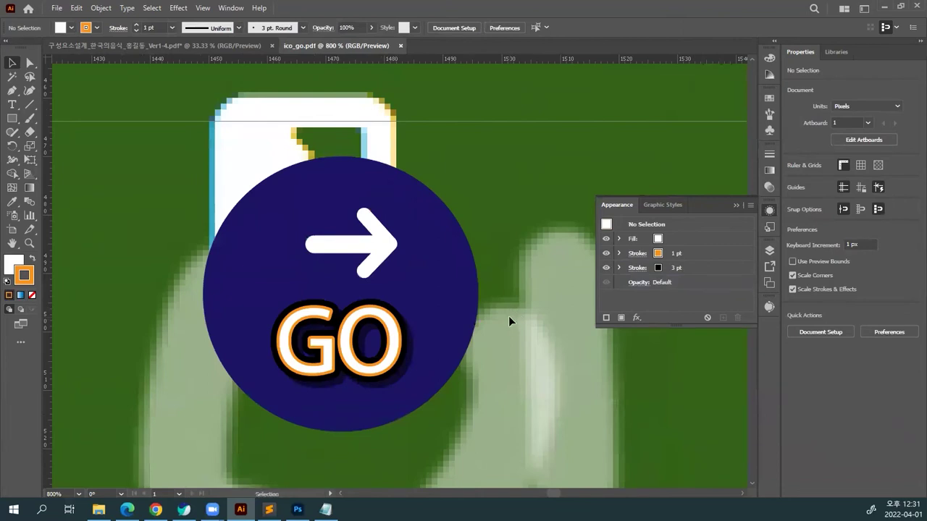
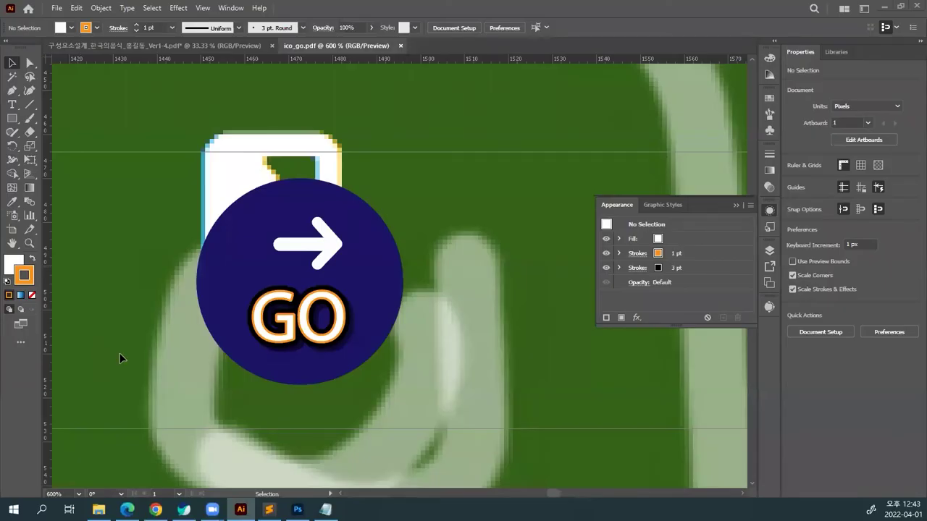
Show the graphic styles and duplicate the GO text about 58 px to the right and 15 px up, outside the blue circle.
key(space)
drag(447, 365, 357, 329)
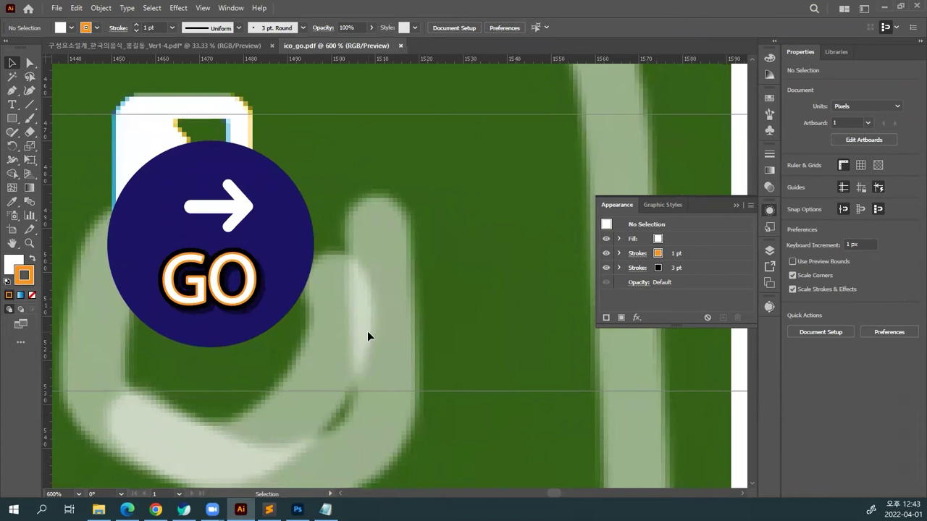
click(184, 255)
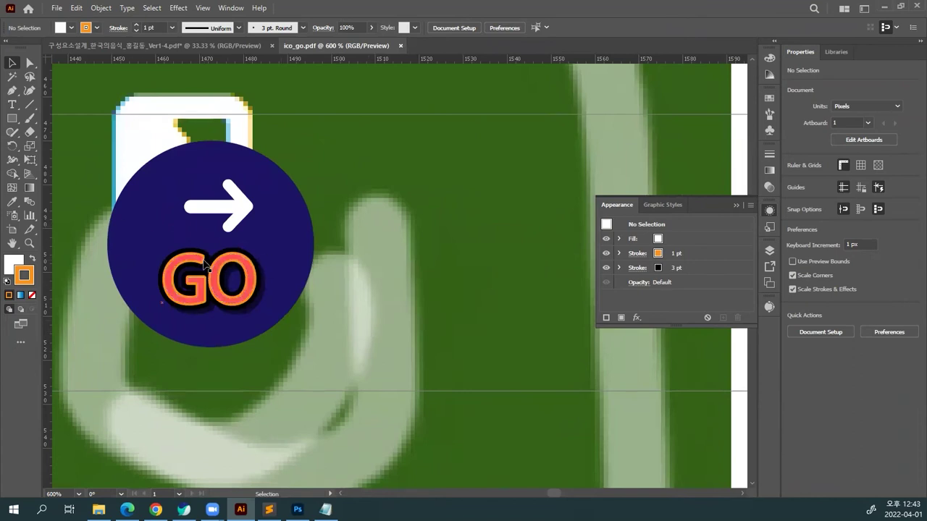
click(247, 265)
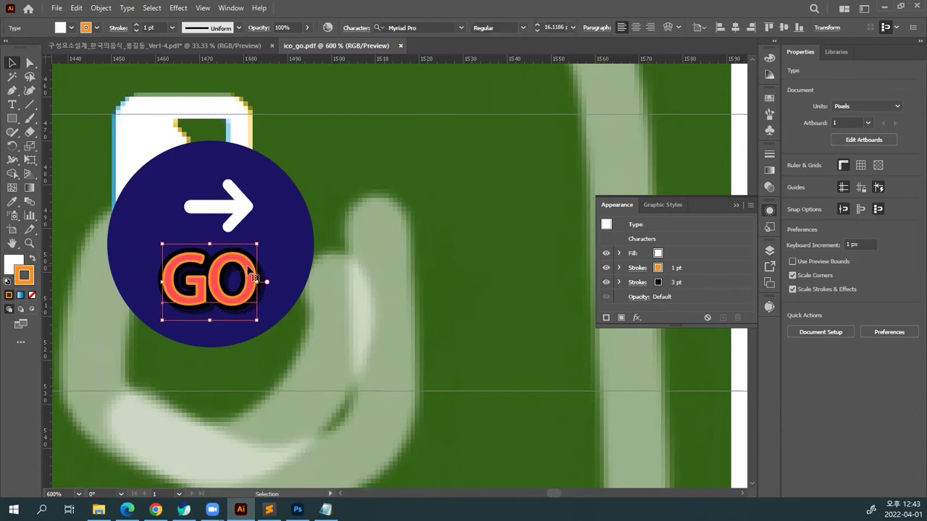
click(653, 206)
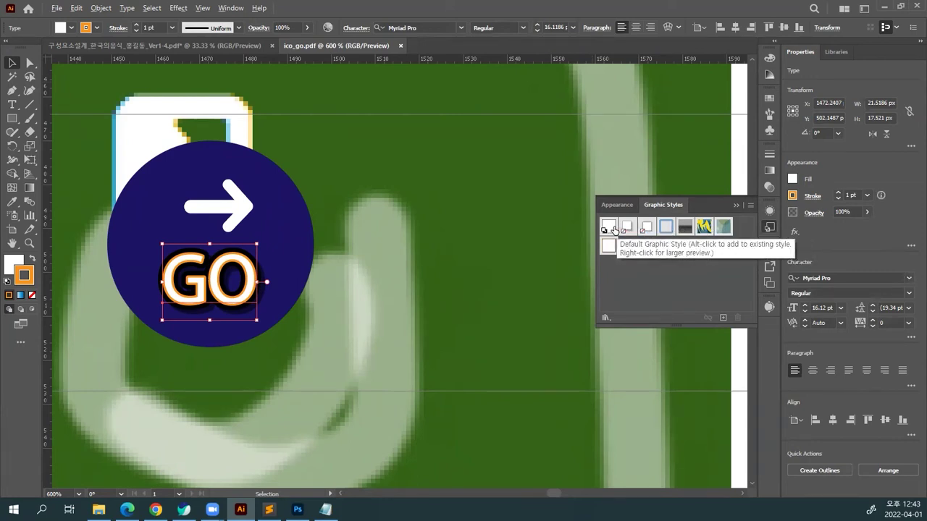
click(429, 259)
drag(253, 278, 506, 213)
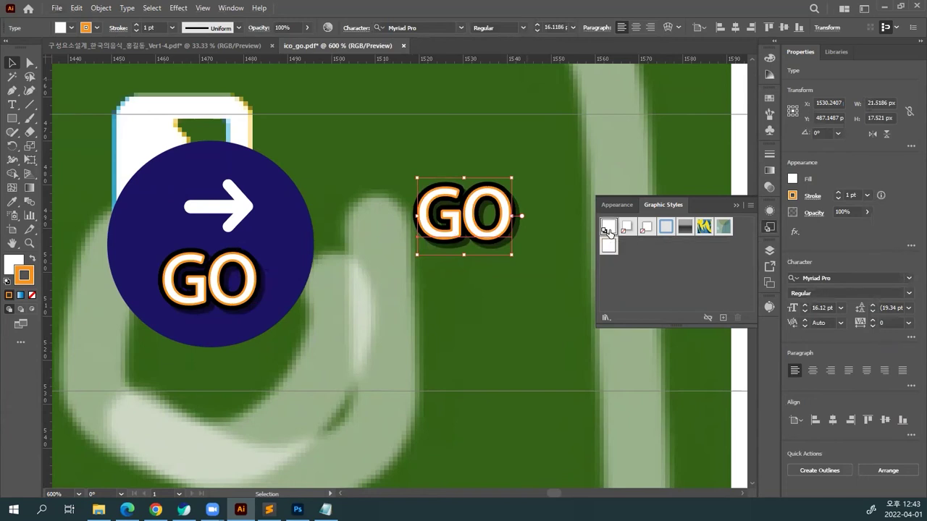
Try the Default Graphic Style and the Drop Shadow style on the GO copy, undoing each attempt.
click(608, 230)
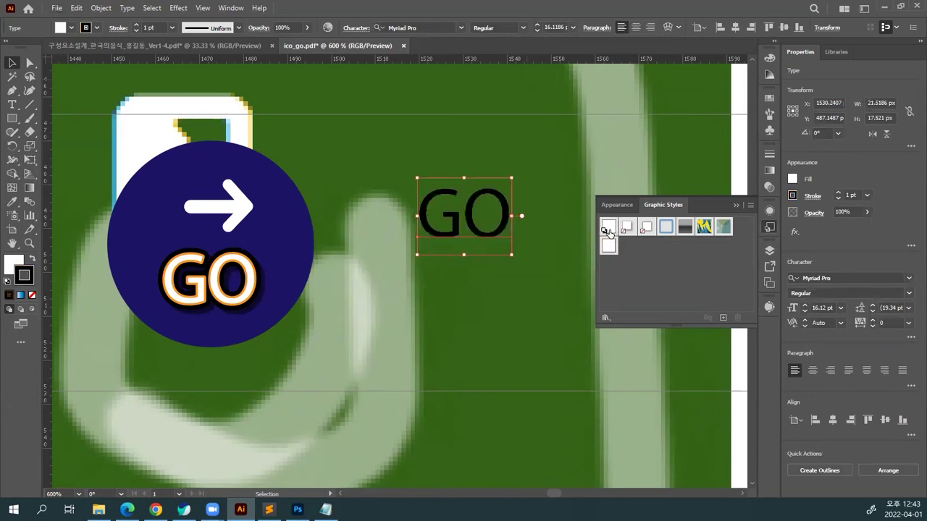
click(624, 228)
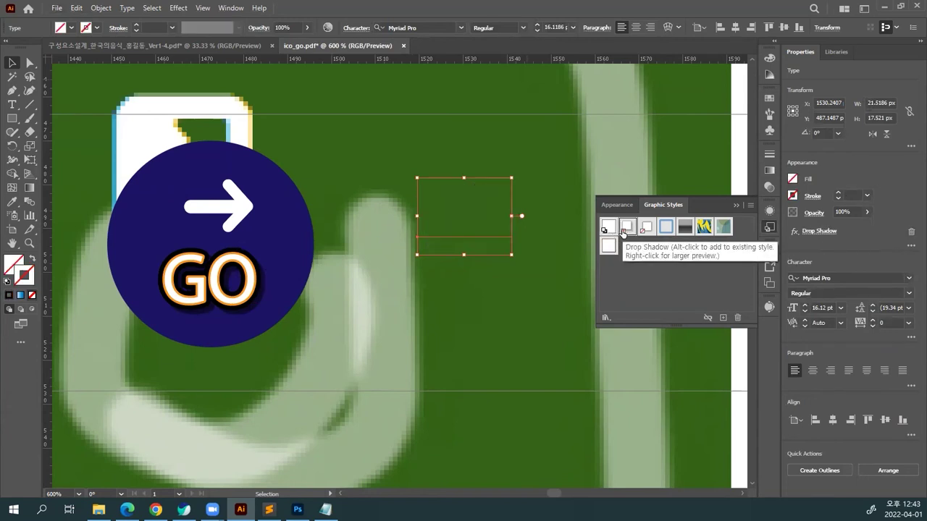
key(ctrl+z)
key(ctrl+z)
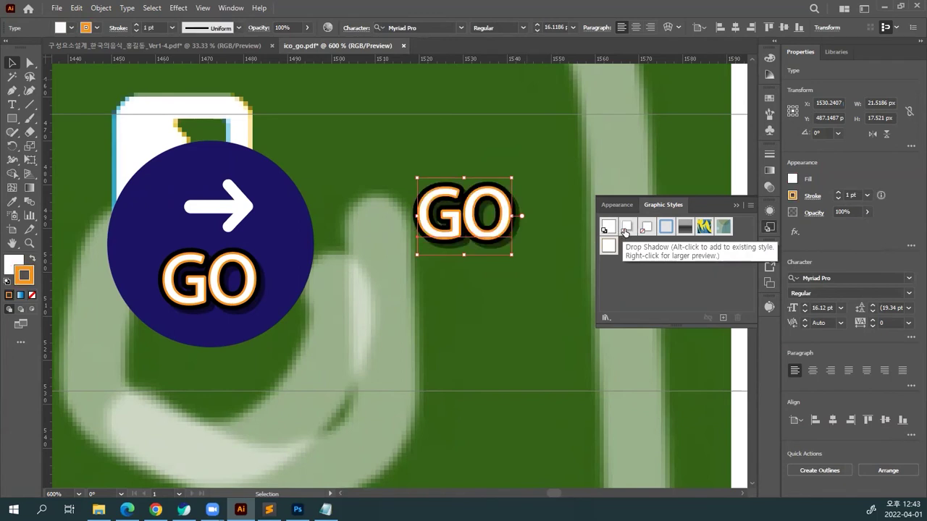
click(628, 230)
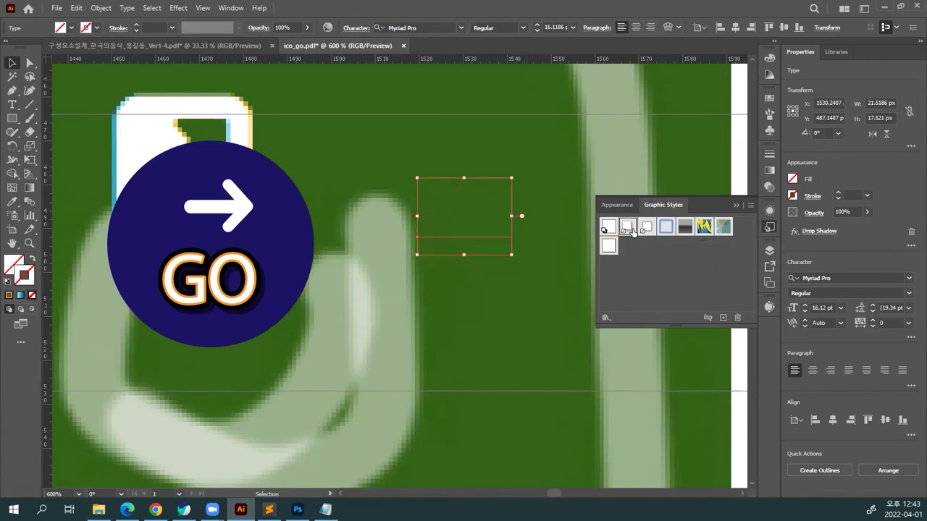
key(ctrl+z)
key(ctrl+z)
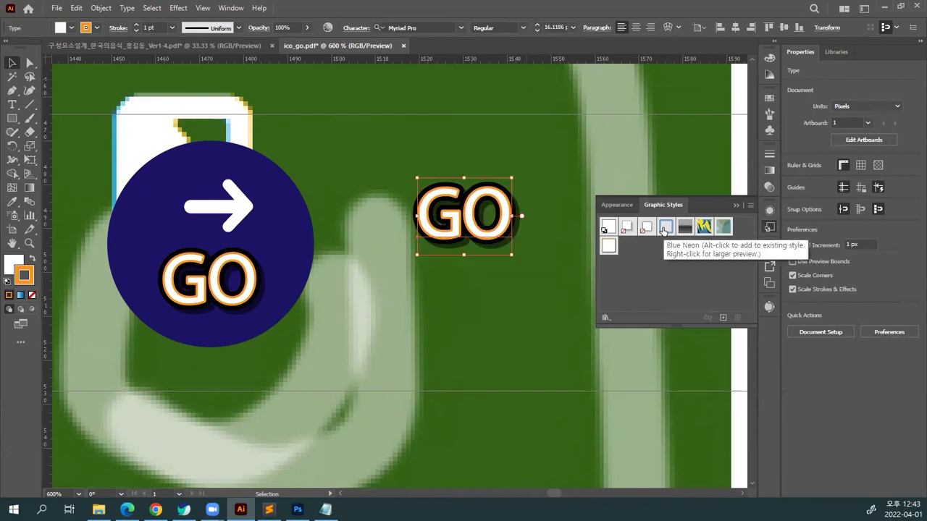
Try the Blue Neon and metallic grey graphic styles on the GO copy, and enlarge it to about 41.5 px by 33.8 px.
click(665, 229)
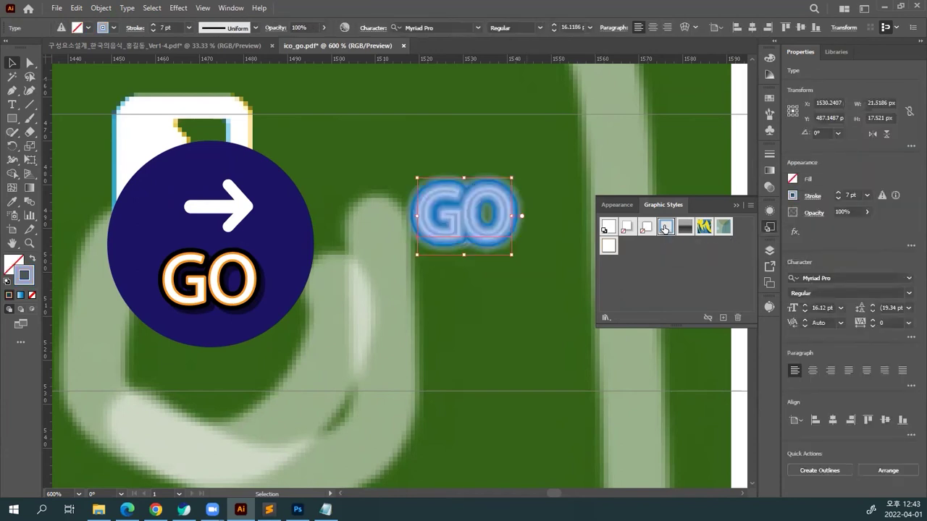
click(685, 229)
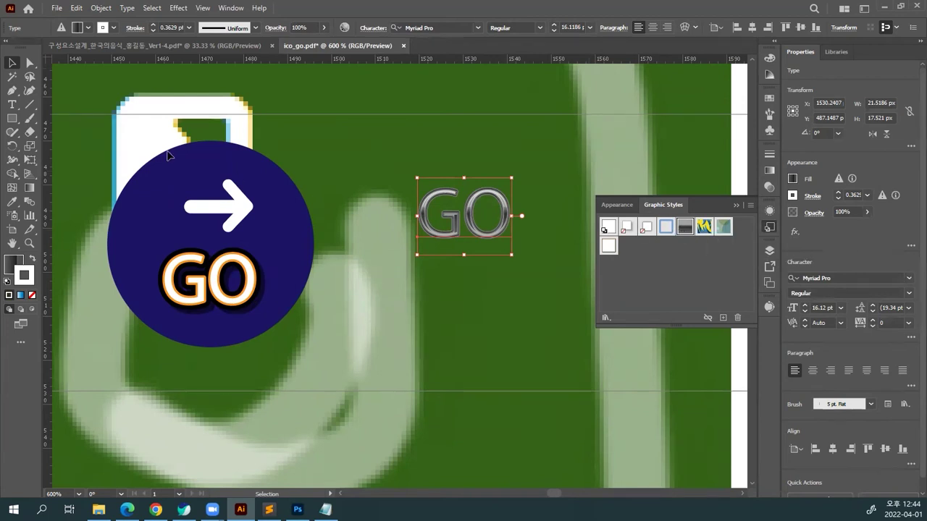
drag(512, 254, 507, 289)
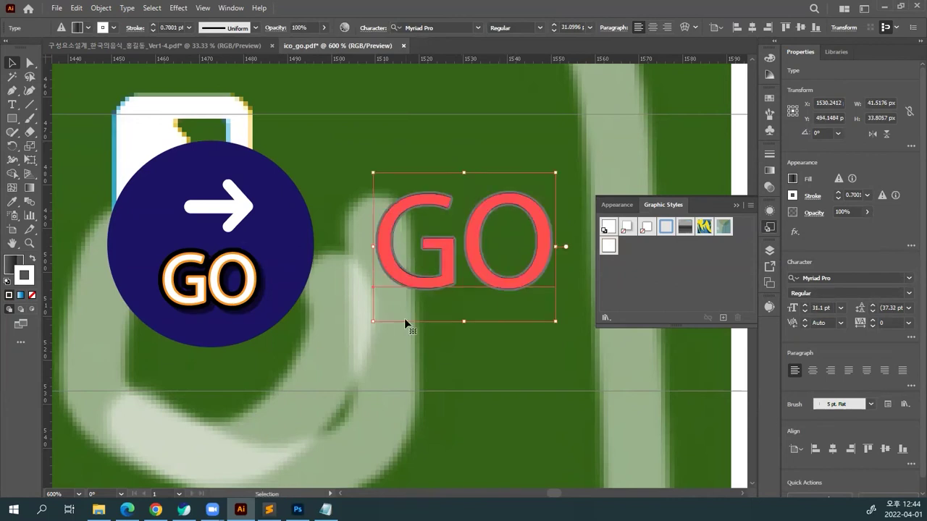
Examine the enlarged metallic GO copy and the full list of strokes and fills in its appearance.
click(407, 418)
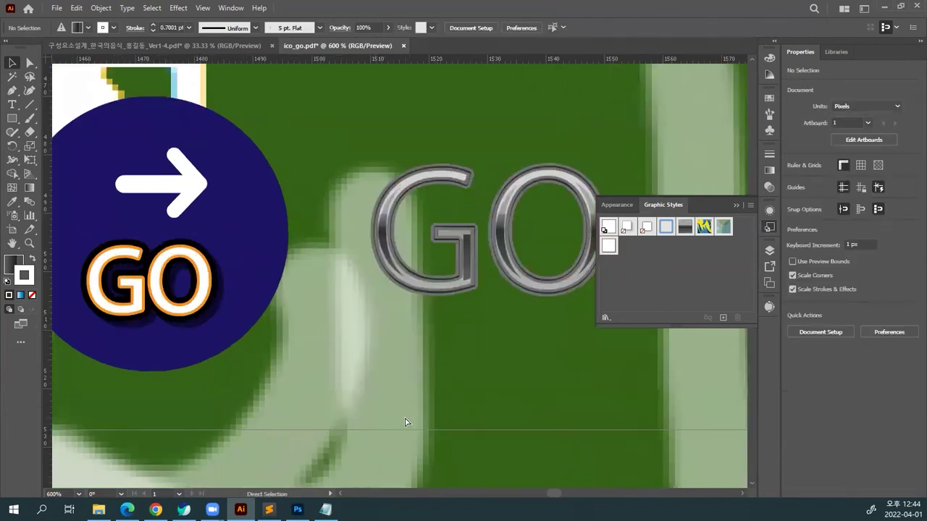
scroll(404, 416, up, 1)
drag(435, 382, 321, 382)
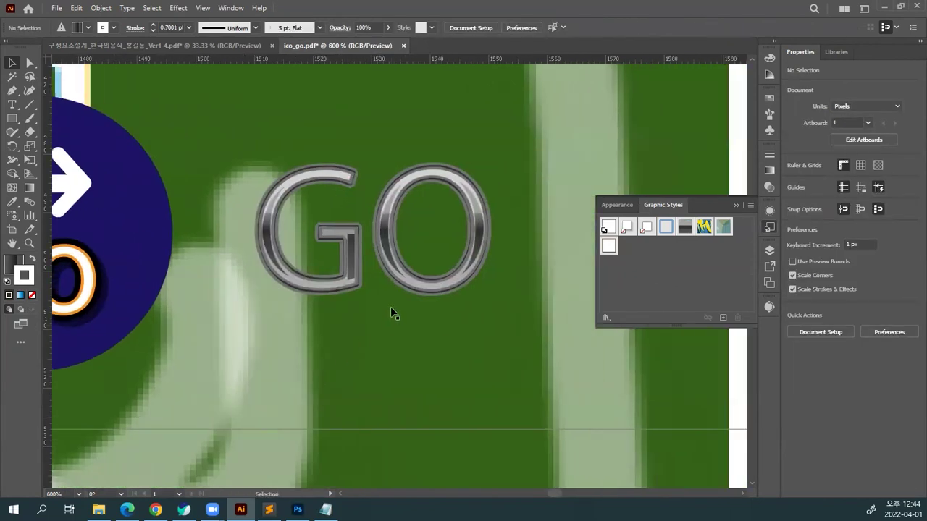
click(407, 293)
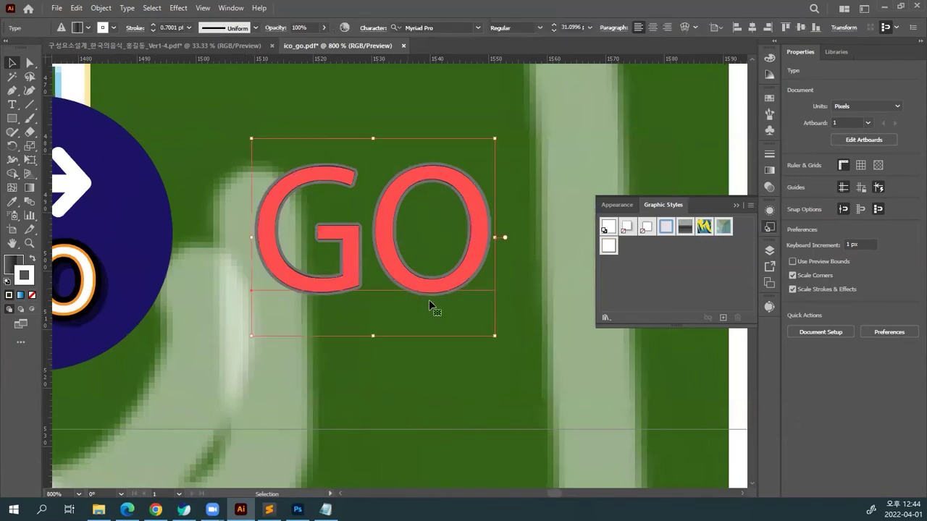
click(614, 205)
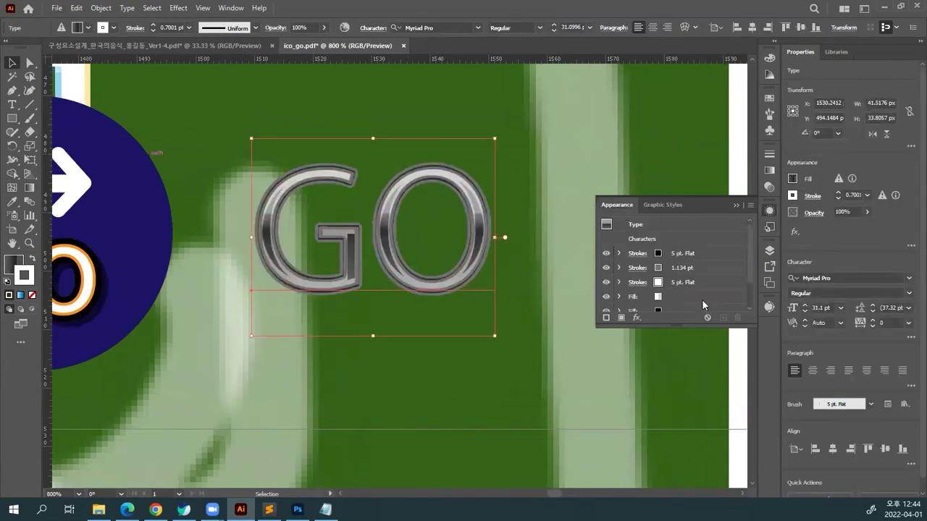
drag(738, 328, 738, 391)
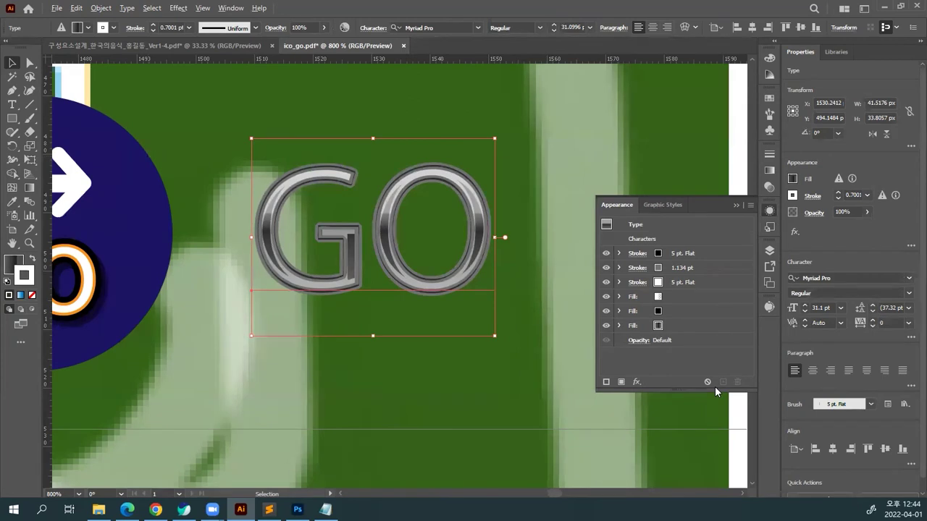
Apply the saved white, orange and black outline style to the enlarged GO copy, move it about 11 px up and deselect it.
click(657, 204)
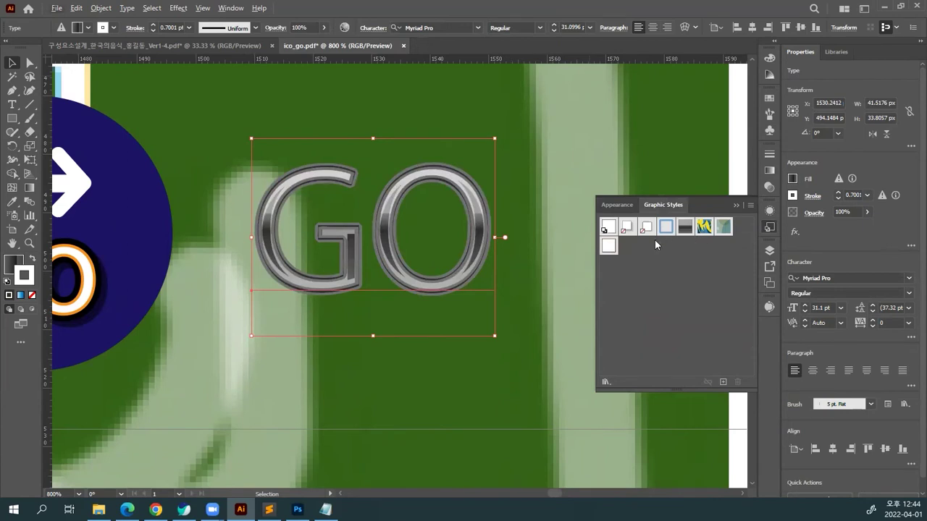
click(610, 248)
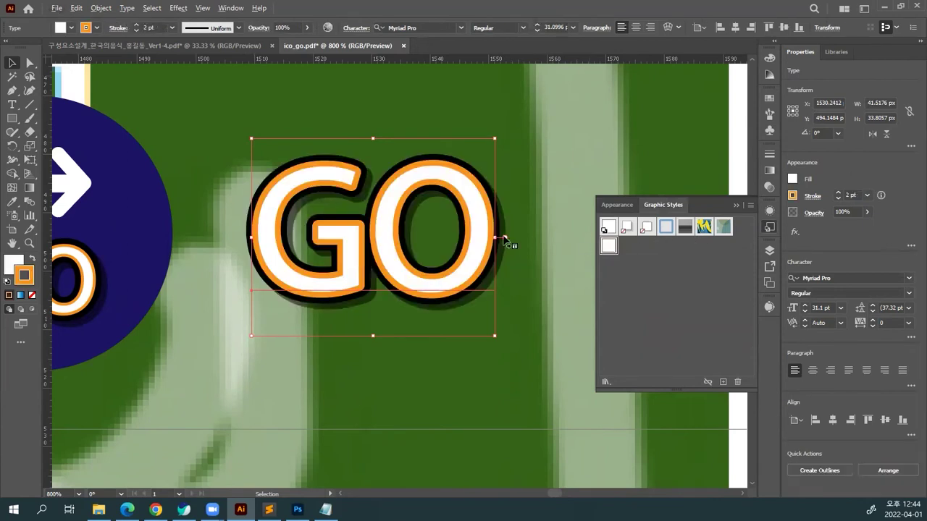
drag(457, 290, 455, 217)
key(ctrl+shift+a)
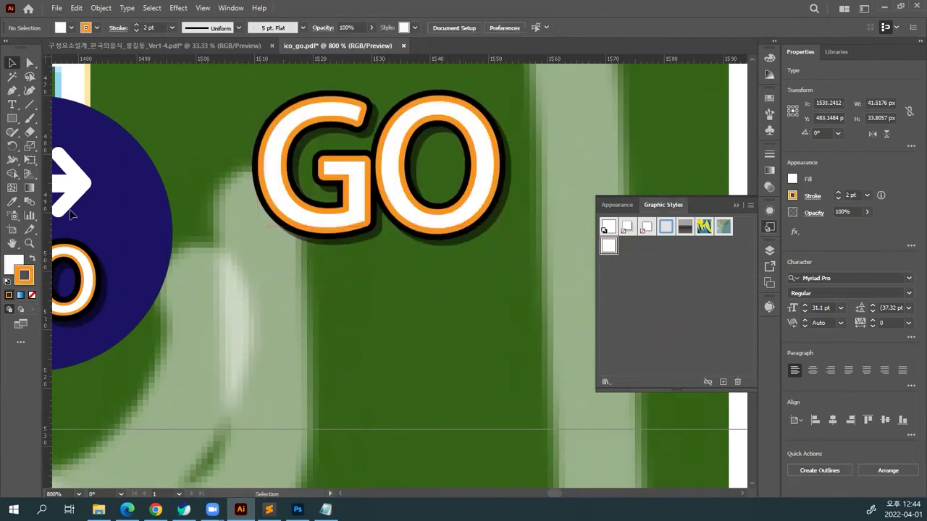
Draw a rectangle about 38 px by 19 px below the enlarged GO copy.
click(13, 120)
drag(266, 288, 490, 399)
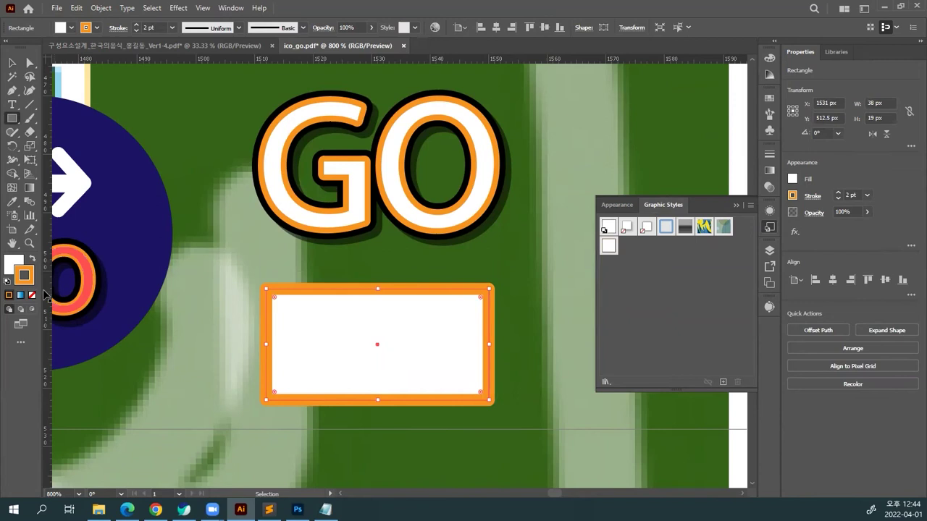
Reset the rectangle to the default white fill and black stroke, enlarge it to about 41 px by 27 px and shift it slightly up-left.
click(6, 283)
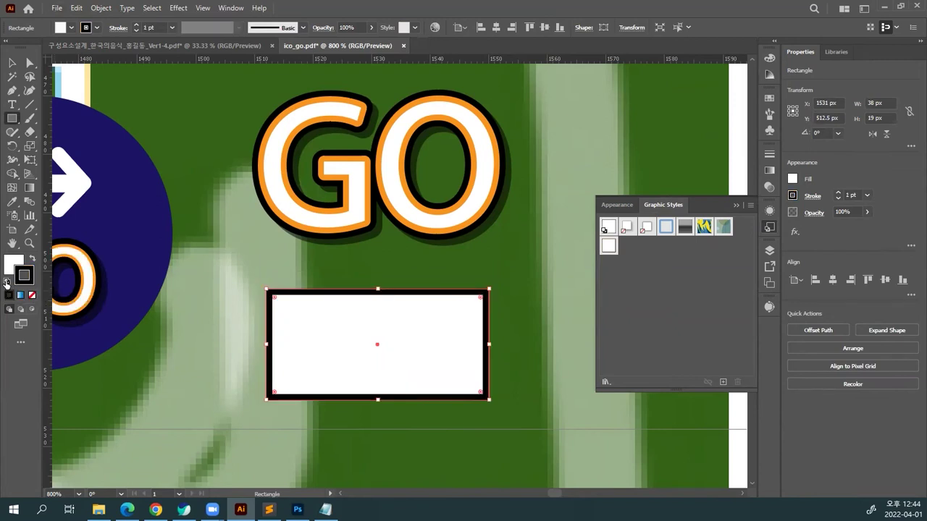
click(13, 63)
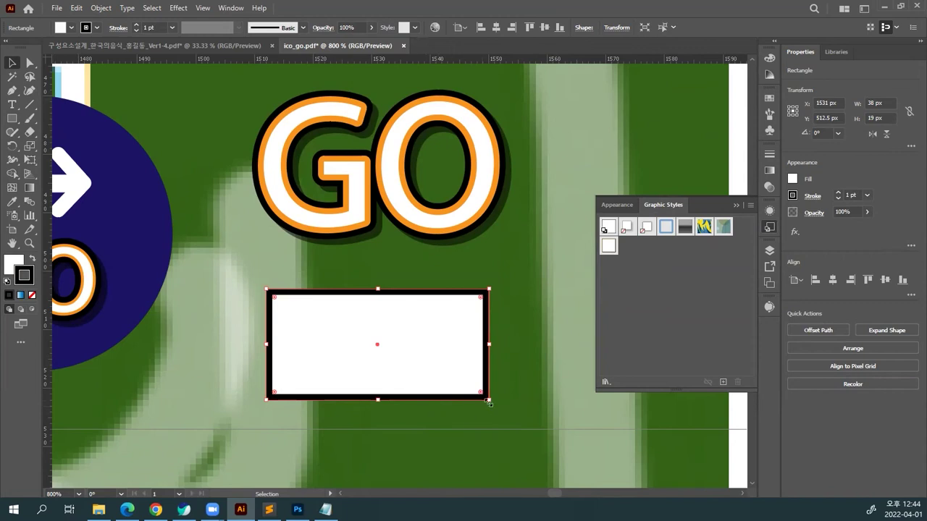
mouse_move(489, 399)
mouse_down()
mouse_move(459, 399)
mouse_move(548, 475)
mouse_move(413, 412)
mouse_move(506, 446)
mouse_up()
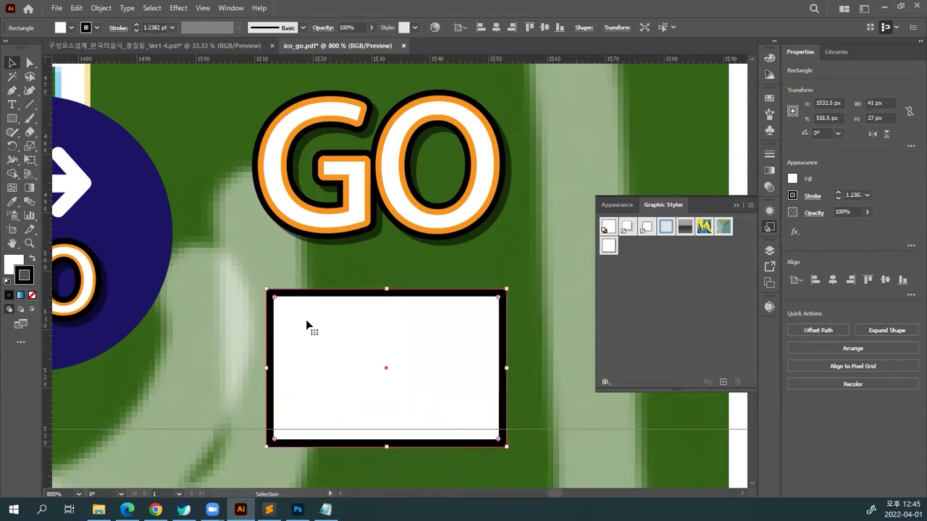
drag(303, 330, 290, 313)
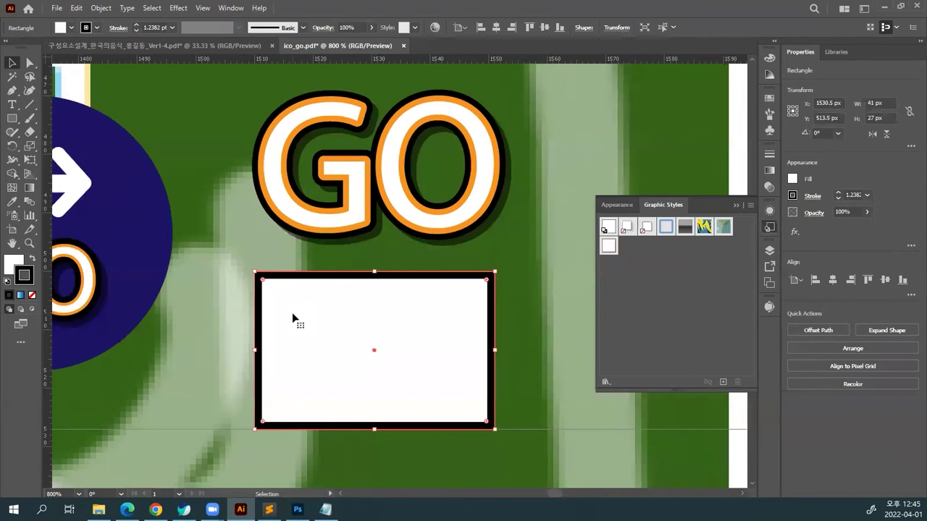
Shrink the rectangle to about 10 px by 18 px and position it below the O of the enlarged GO copy.
drag(496, 429, 449, 341)
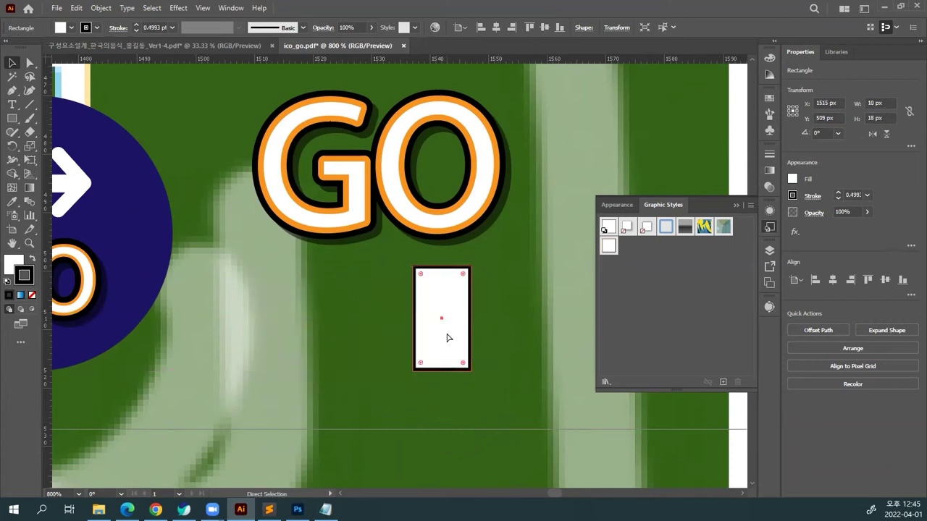
key(ctrl+equal)
key(ctrl+equal)
drag(399, 294, 441, 366)
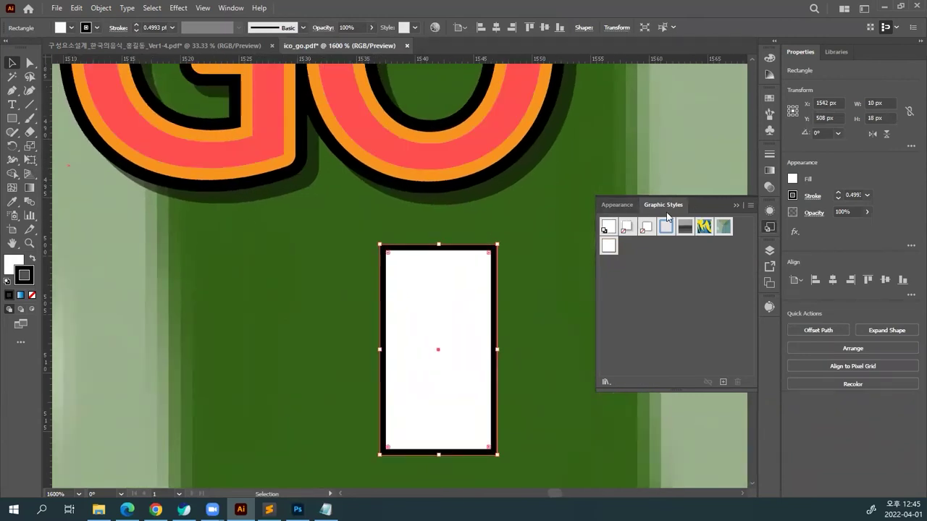
Try placing the rectangle's stroke beneath its fill, check the stroke's alignment options, and return the stroke above the fill.
mouse_move(674, 210)
mouse_down()
mouse_move(617, 196)
mouse_move(592, 203)
mouse_move(697, 206)
mouse_move(685, 207)
mouse_up()
click(625, 207)
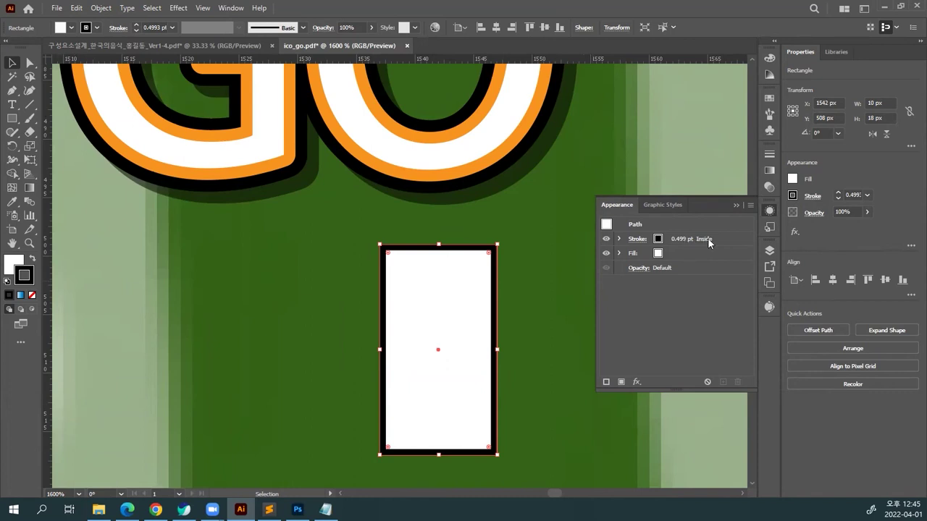
drag(716, 235, 710, 256)
click(700, 255)
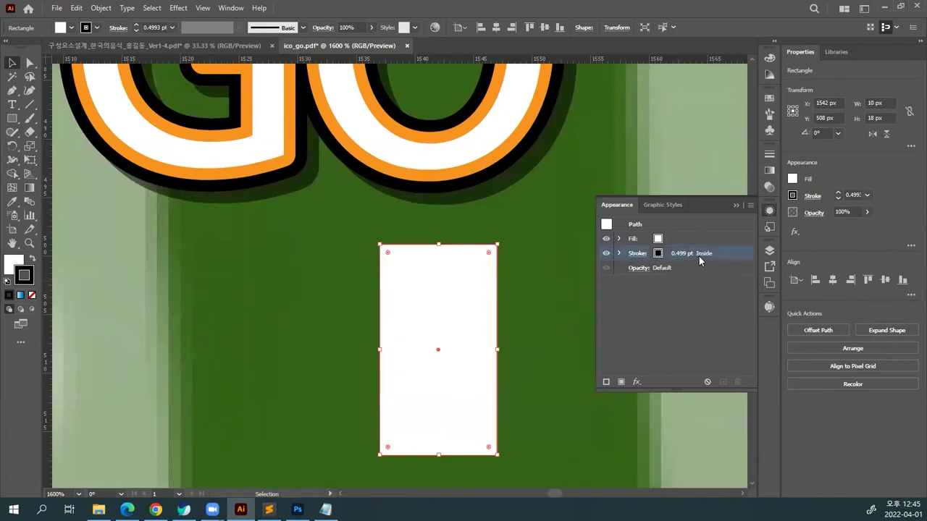
click(637, 253)
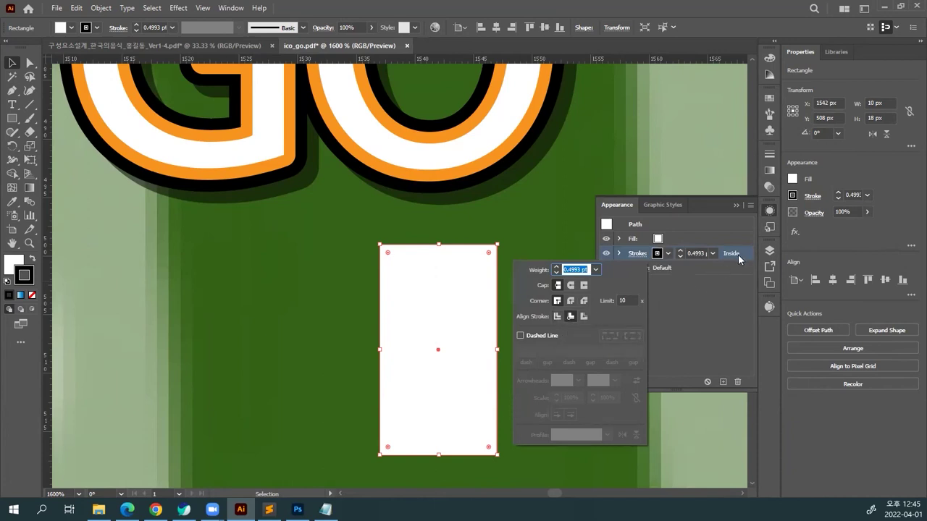
mouse_move(742, 250)
mouse_down()
mouse_move(735, 239)
mouse_move(722, 245)
mouse_up()
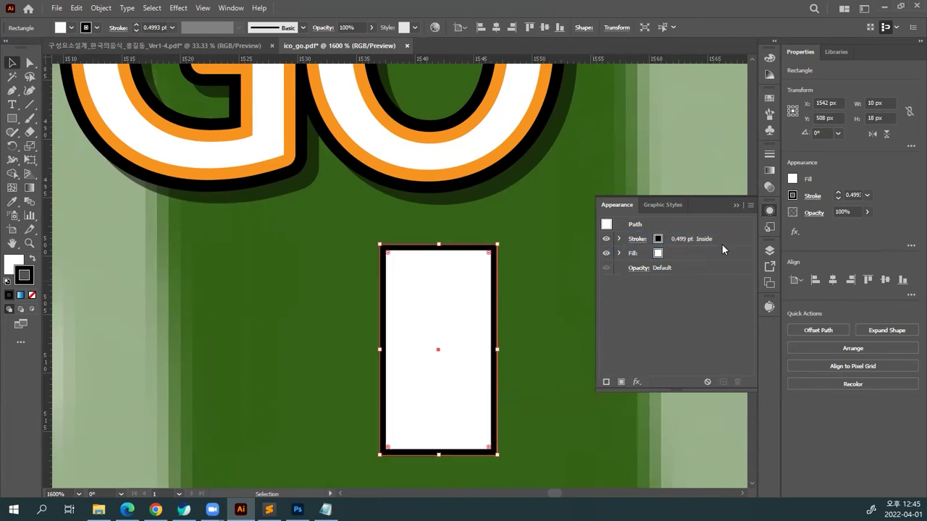
Set the rectangle's stroke weight to 3 pt, try outside alignment, and align the stroke to the center of the path.
click(638, 239)
key(Escape)
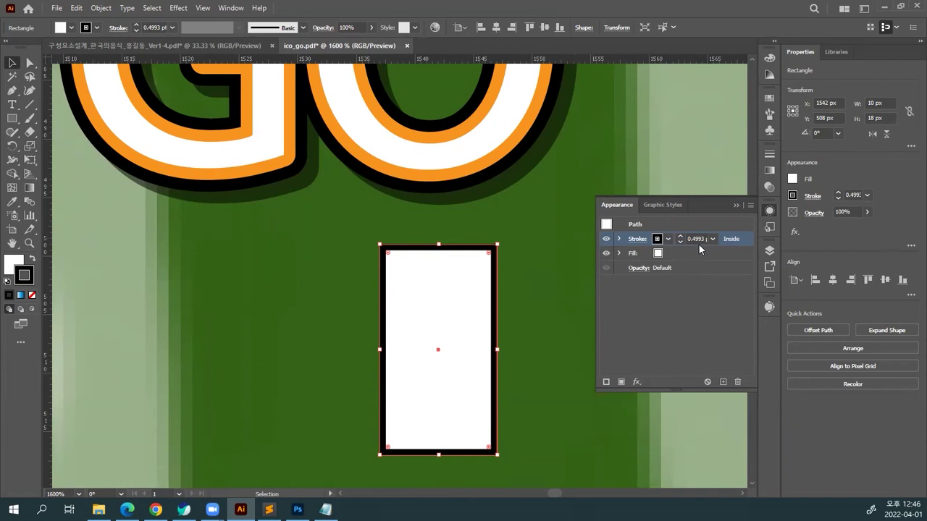
click(638, 239)
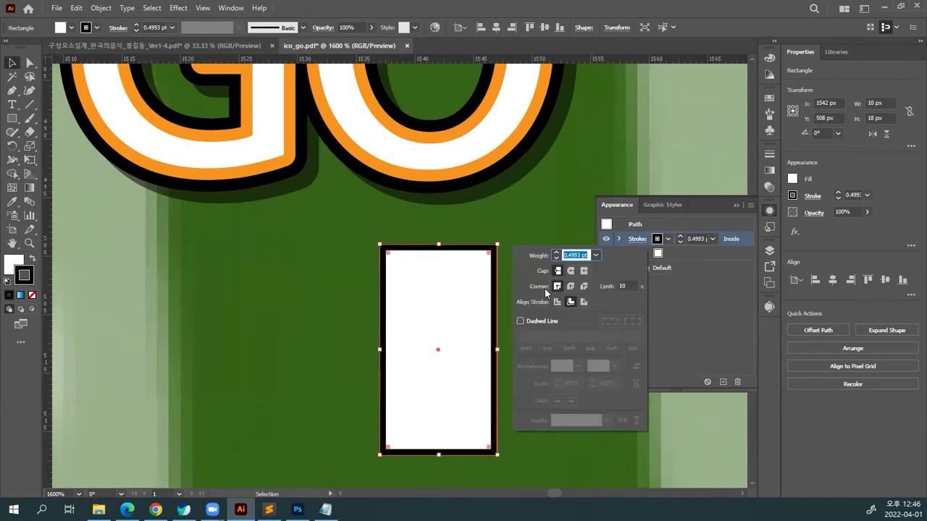
click(557, 253)
click(557, 253)
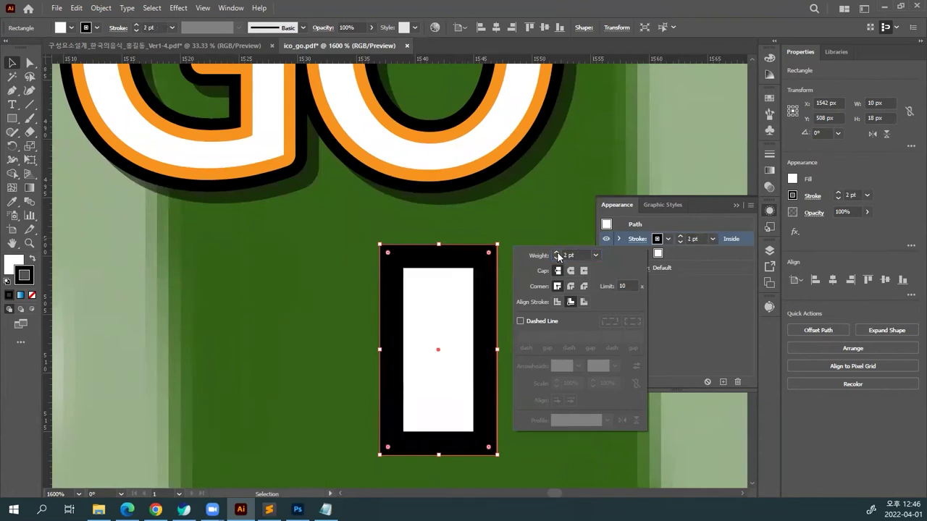
click(557, 252)
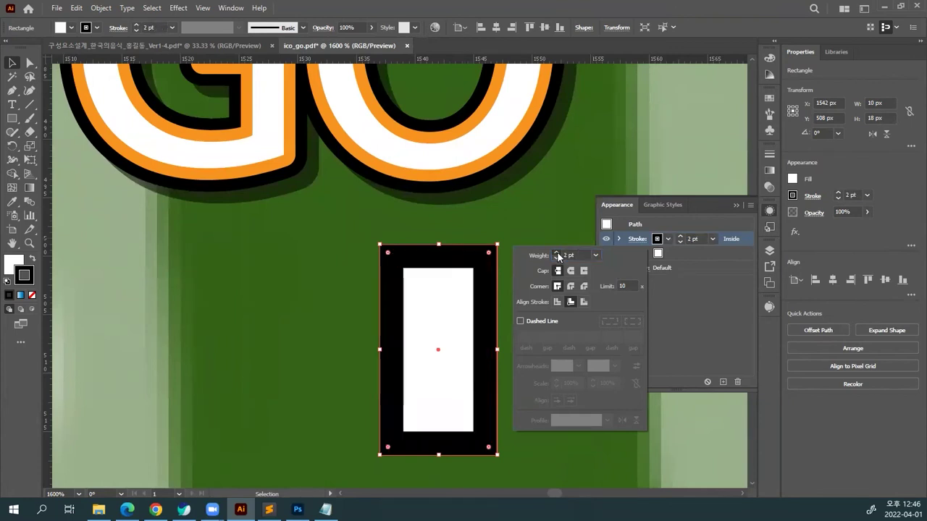
click(583, 302)
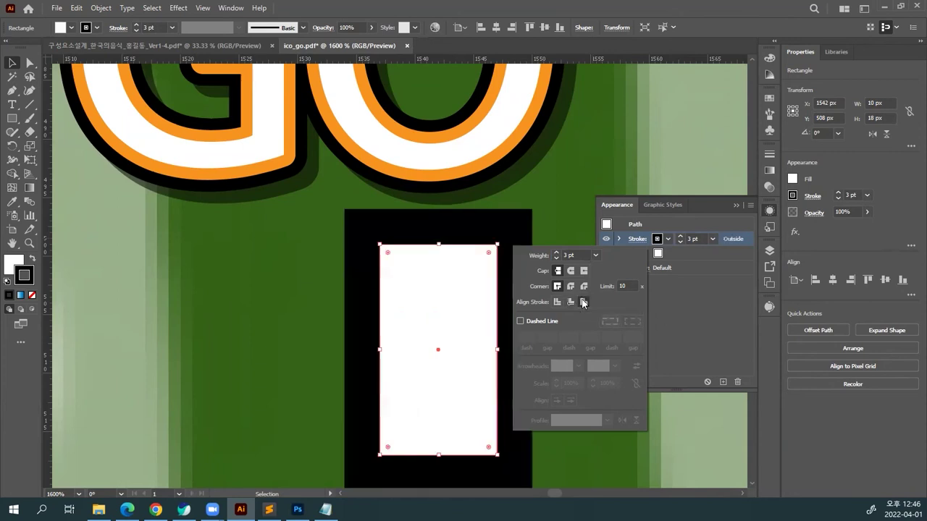
click(560, 301)
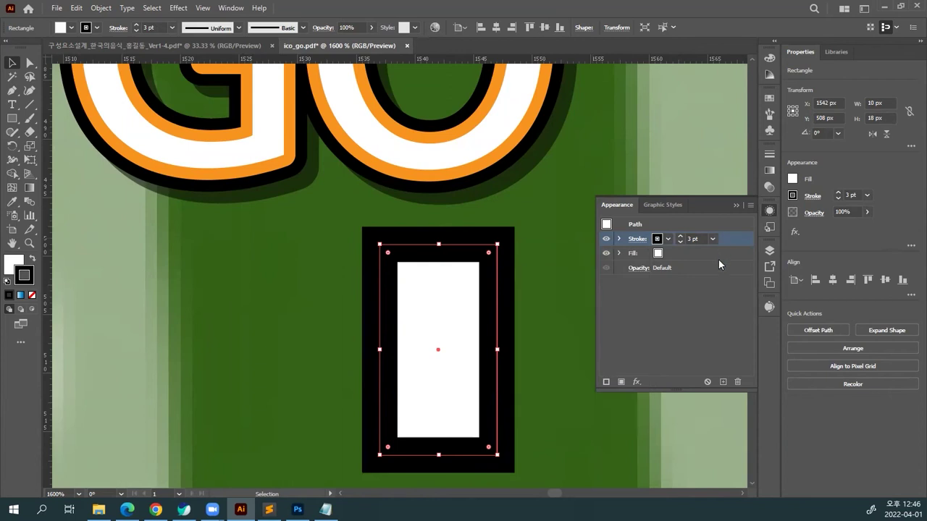
Move the 3 pt stroke beneath the rectangle's fill, and hide and show the fill to compare the stroke's covered part.
drag(722, 248, 716, 260)
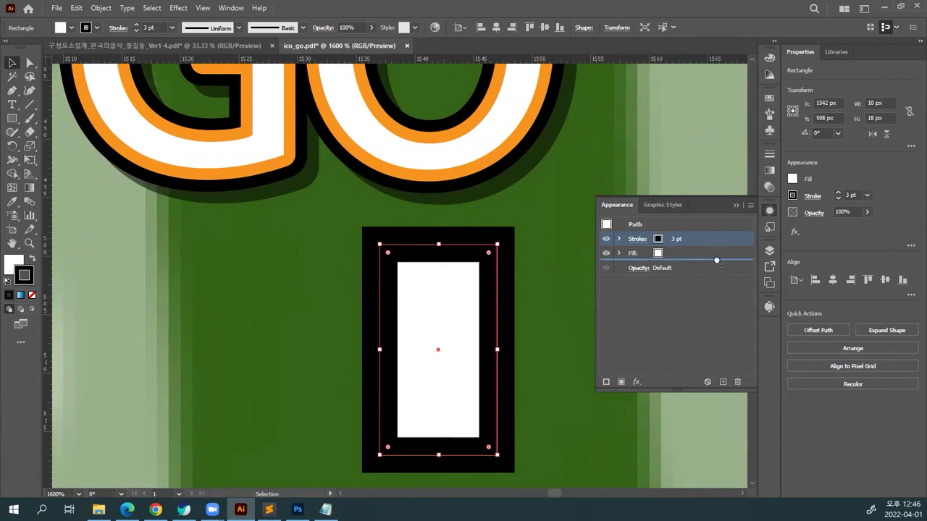
drag(716, 260, 717, 264)
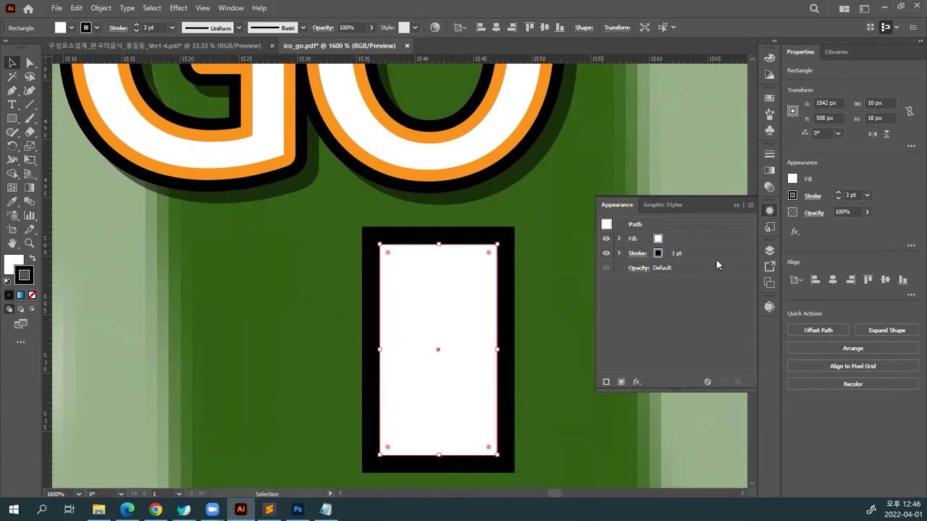
click(606, 239)
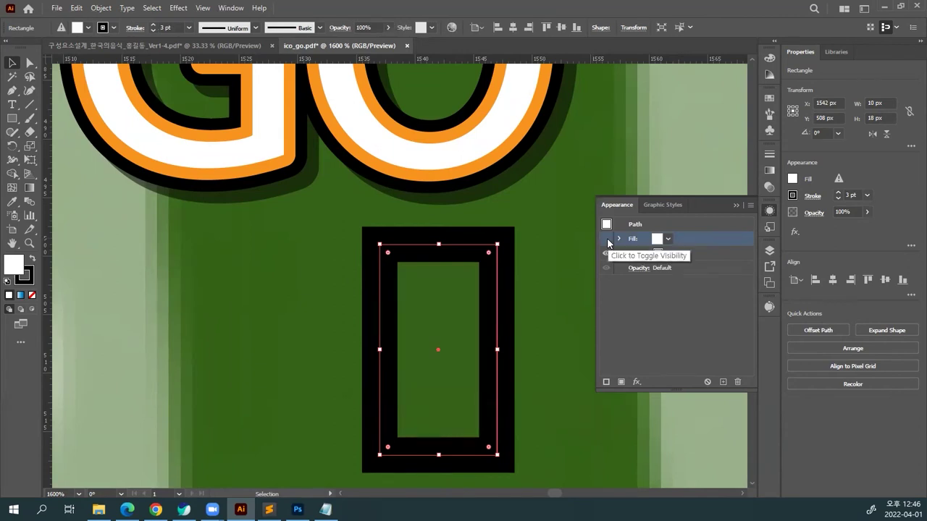
click(606, 239)
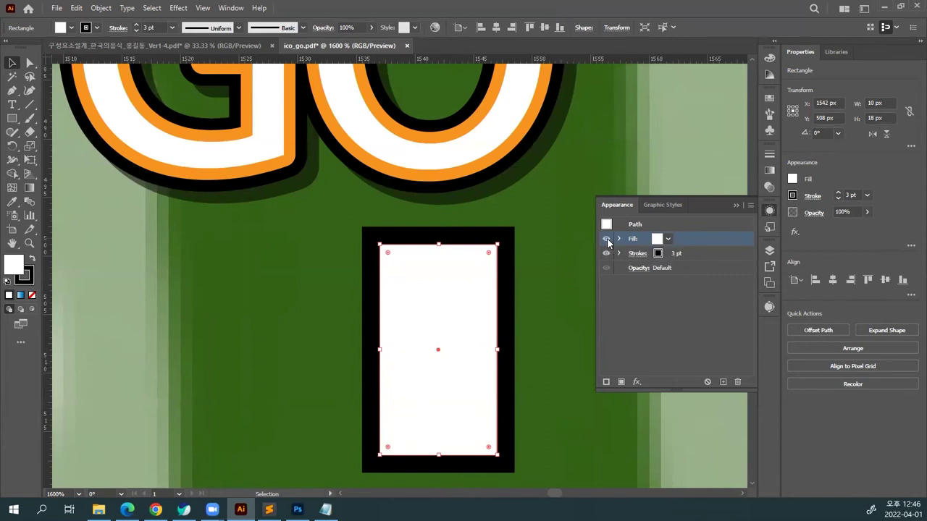
Duplicate the rectangle's 3 pt stroke and set the weight of the lowest stroke to 5 pt.
click(697, 253)
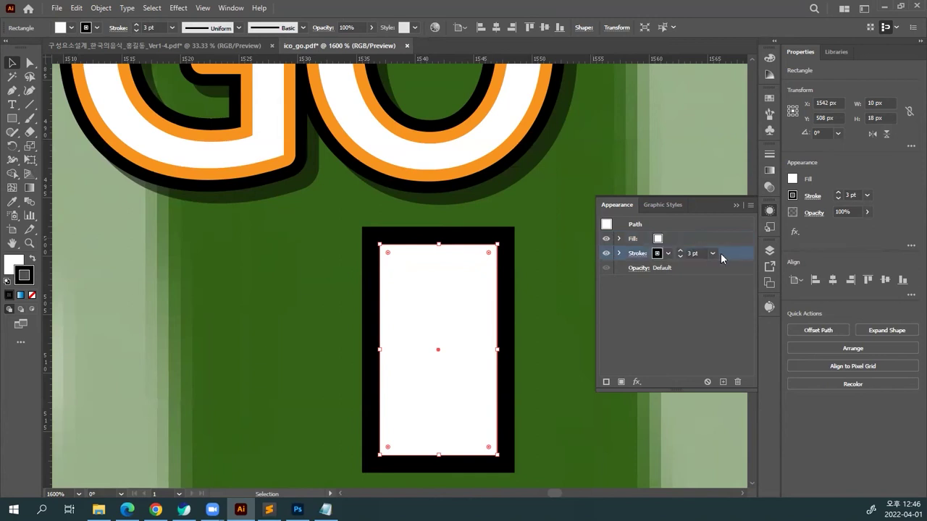
click(724, 385)
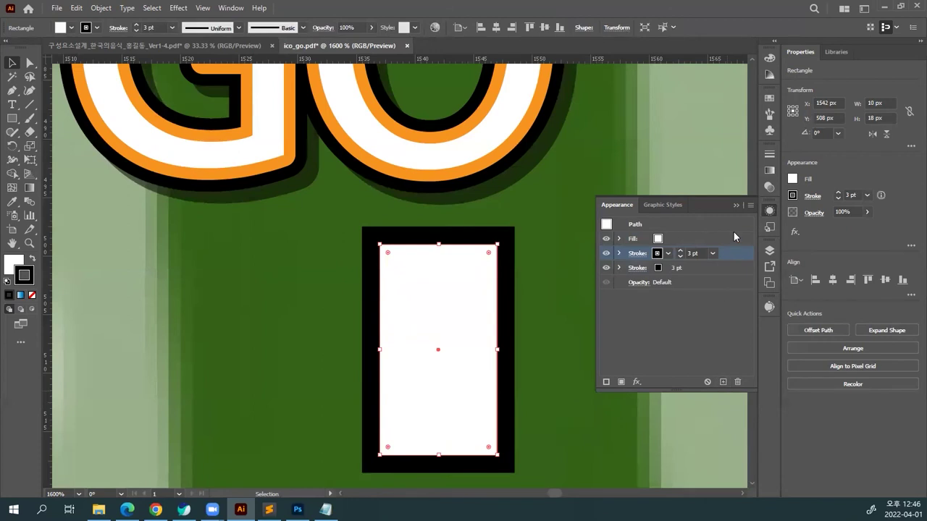
click(711, 267)
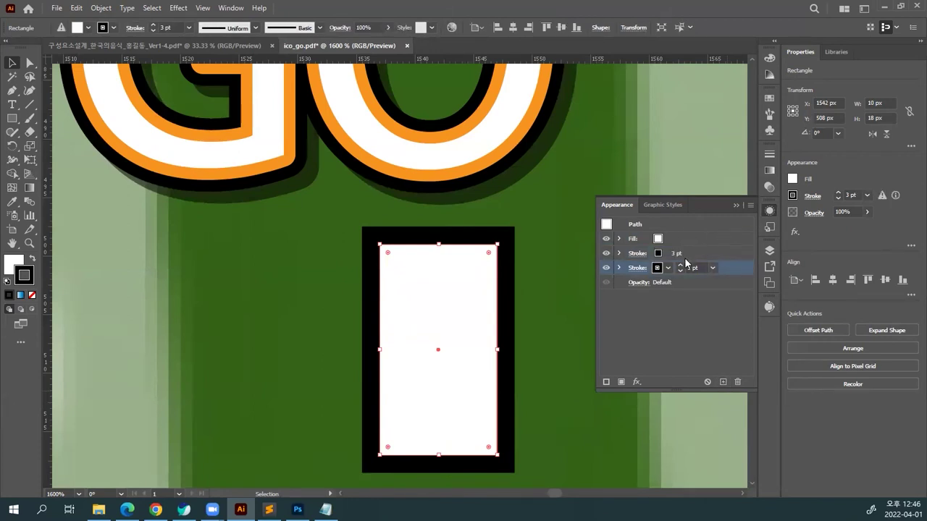
click(680, 266)
click(681, 266)
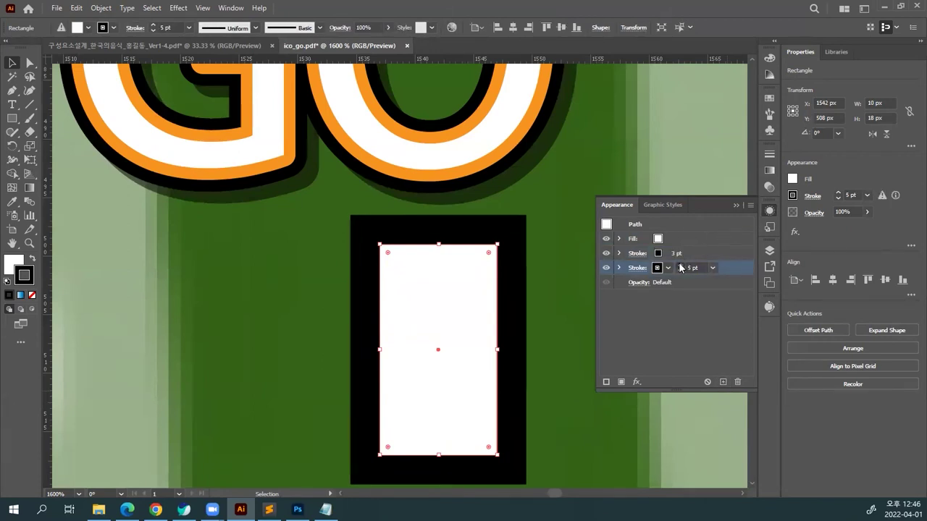
Set the lower stroke of the white rectangle to 6 pt and colour it orange.
click(681, 266)
click(668, 268)
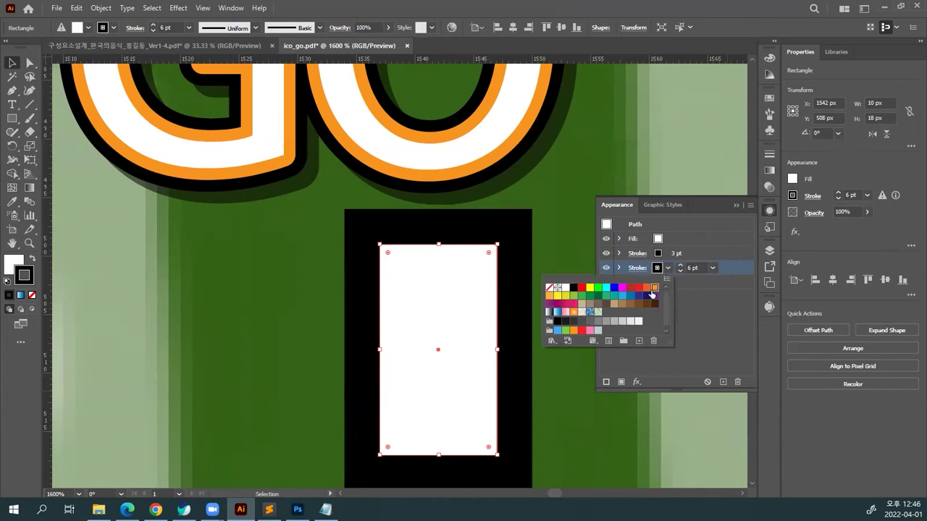
click(655, 287)
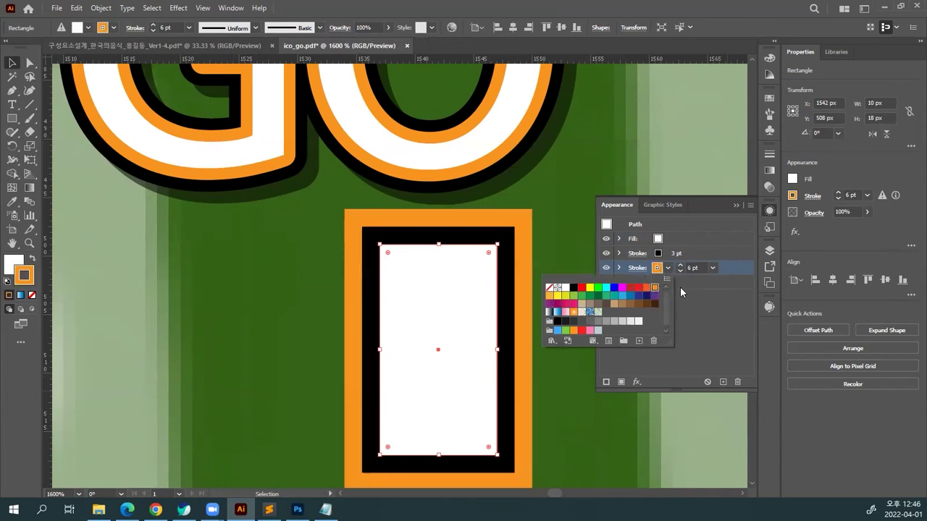
click(729, 271)
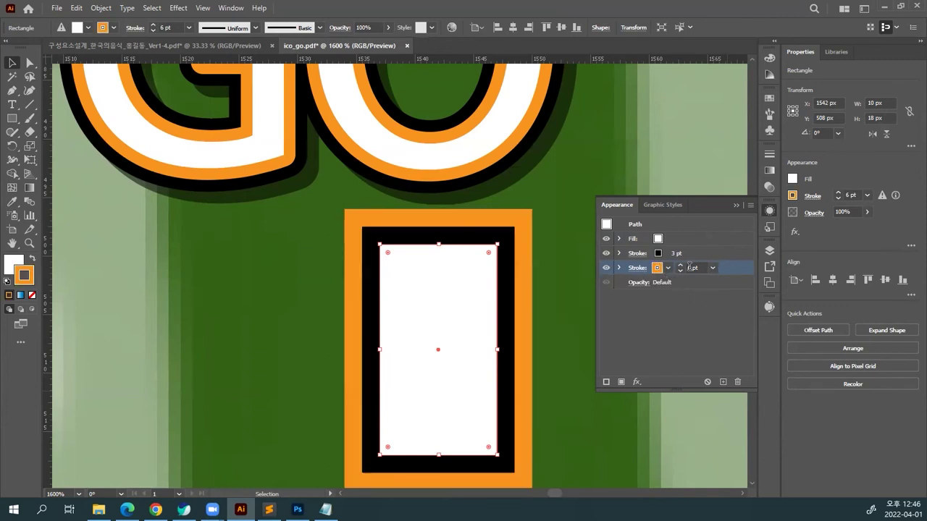
Change the colour of the white rectangle's 6 pt lower stroke to black.
click(639, 270)
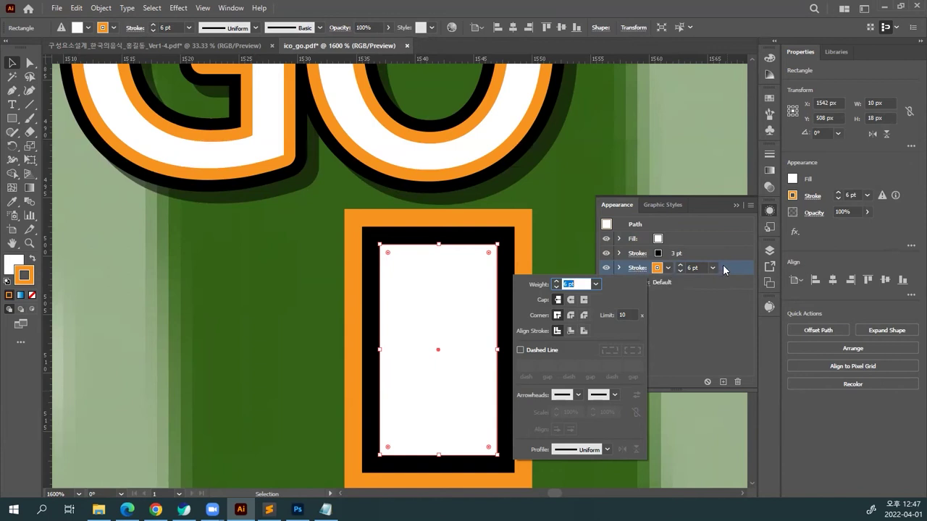
click(668, 269)
click(669, 269)
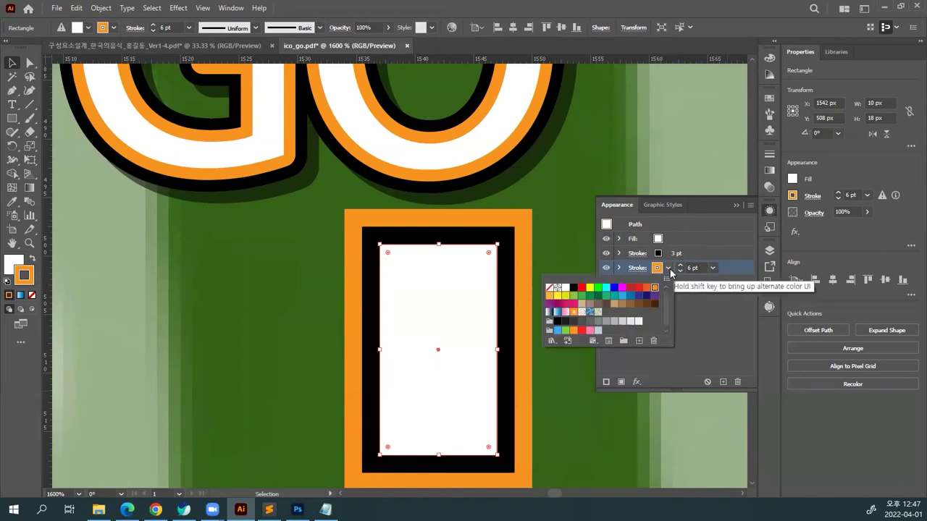
click(574, 288)
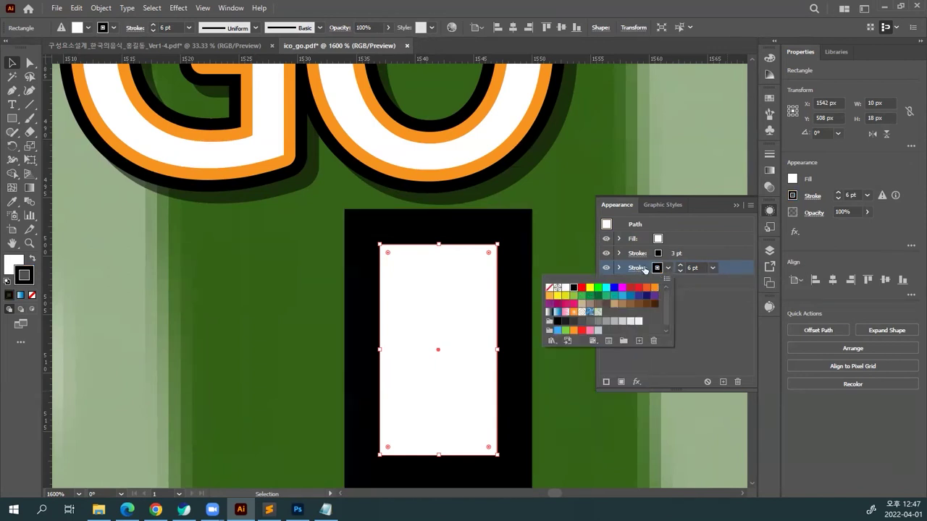
Colour the rectangle's upper stroke orange (R=247 G=147 B=30) and set its weight to 2 pt.
click(664, 256)
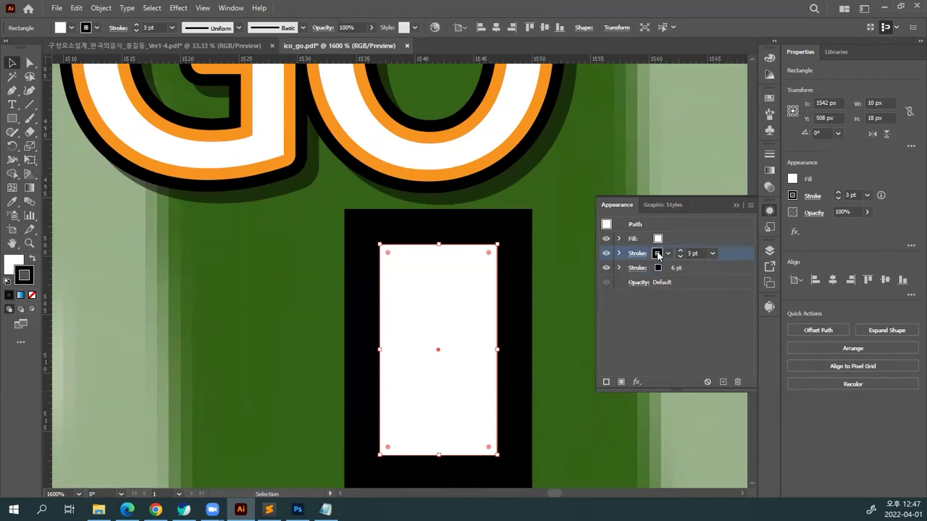
click(668, 254)
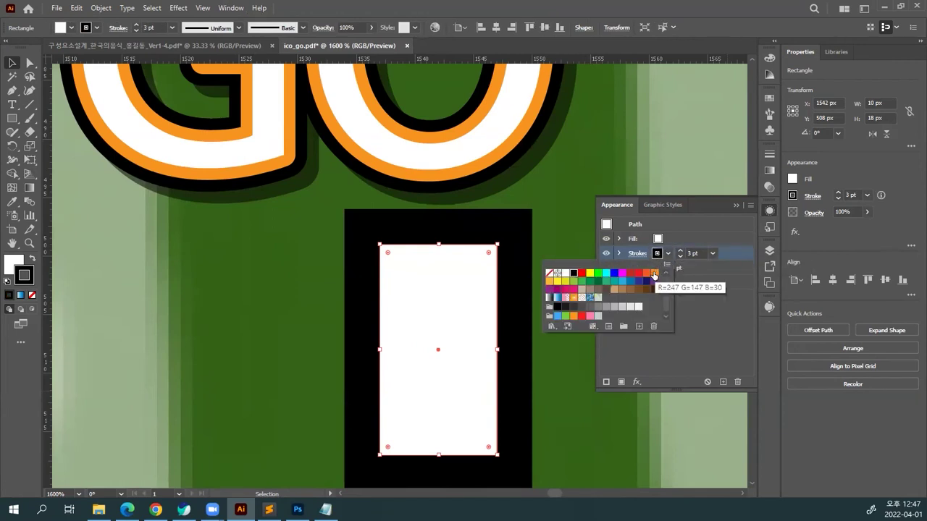
click(654, 273)
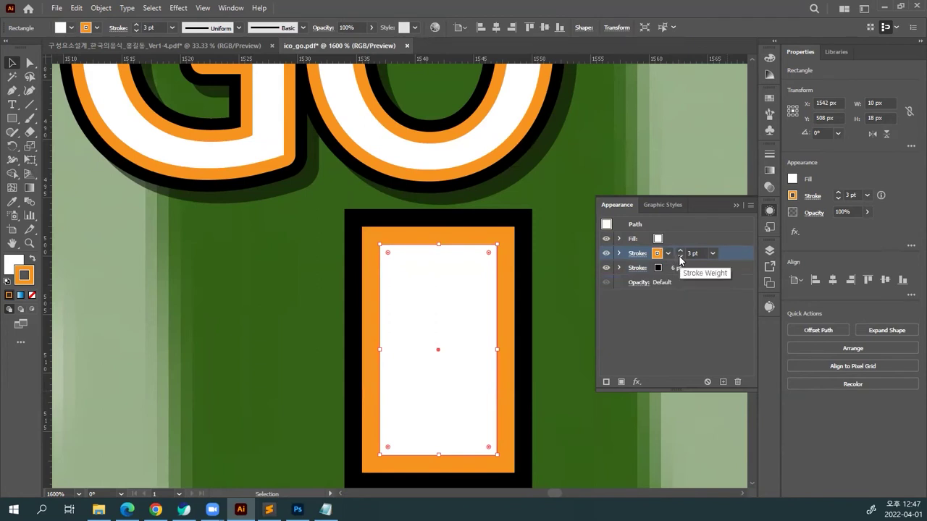
click(680, 256)
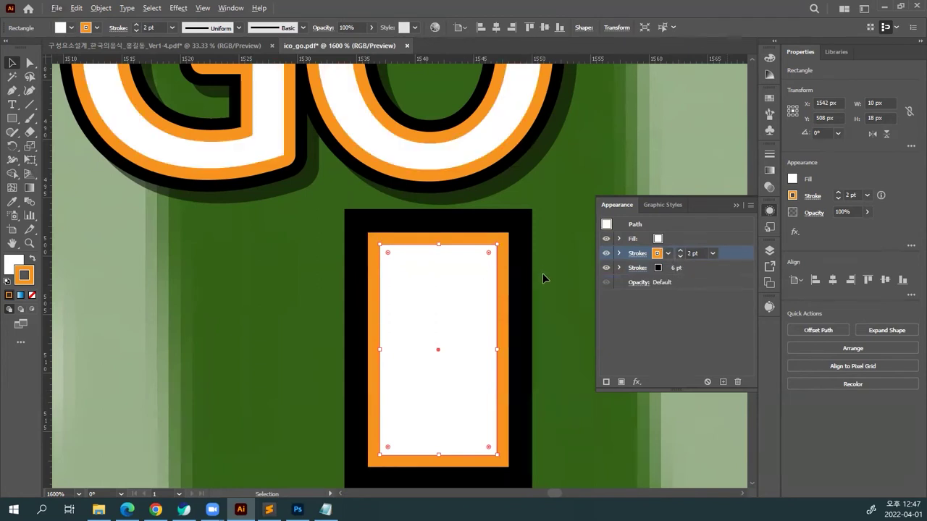
Try a dashed line with a 2 pt dash on the rectangle's orange stroke.
click(638, 255)
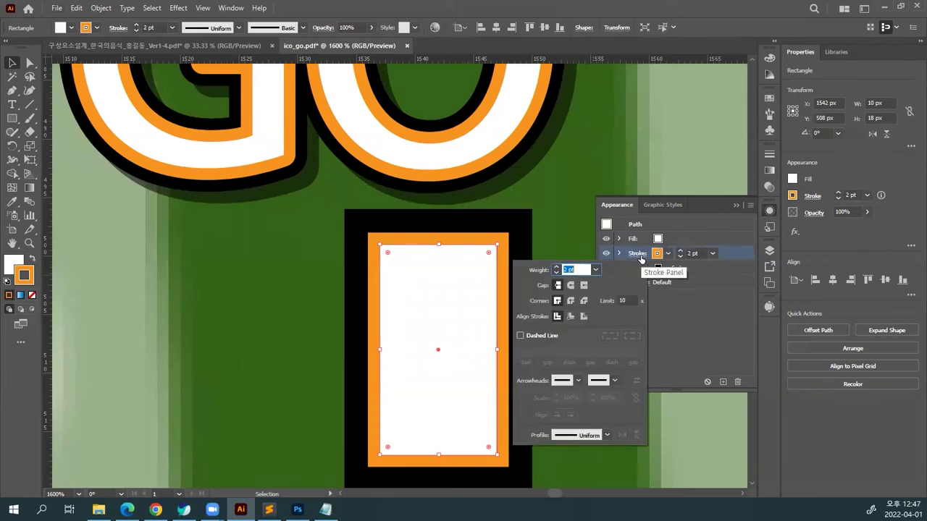
click(520, 336)
text(2)
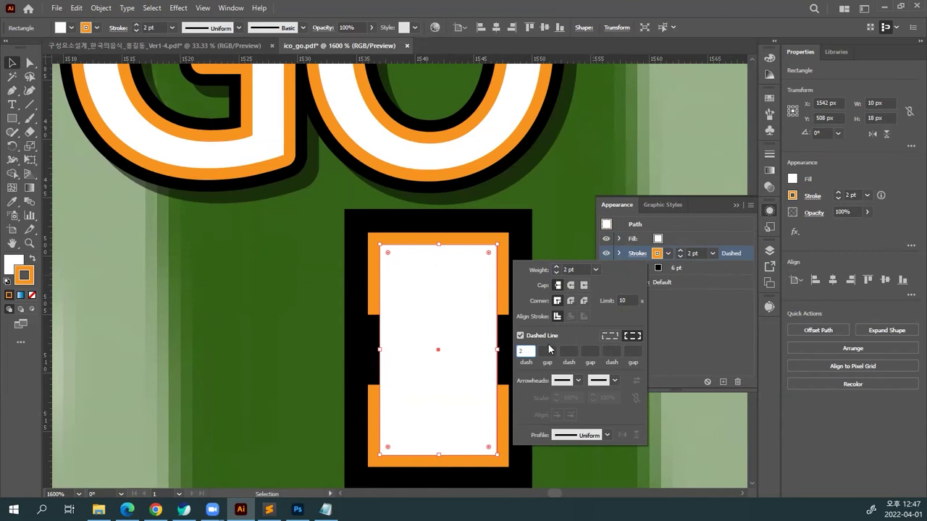
click(548, 351)
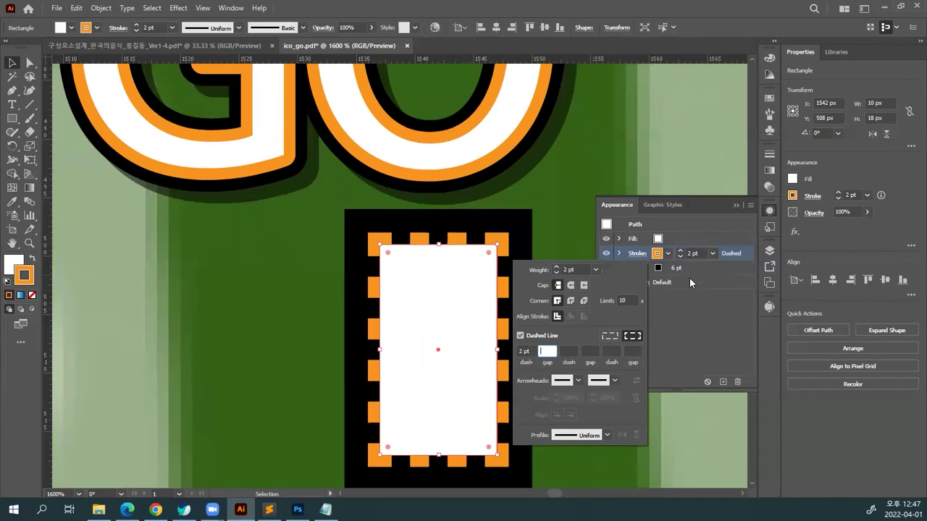
click(520, 336)
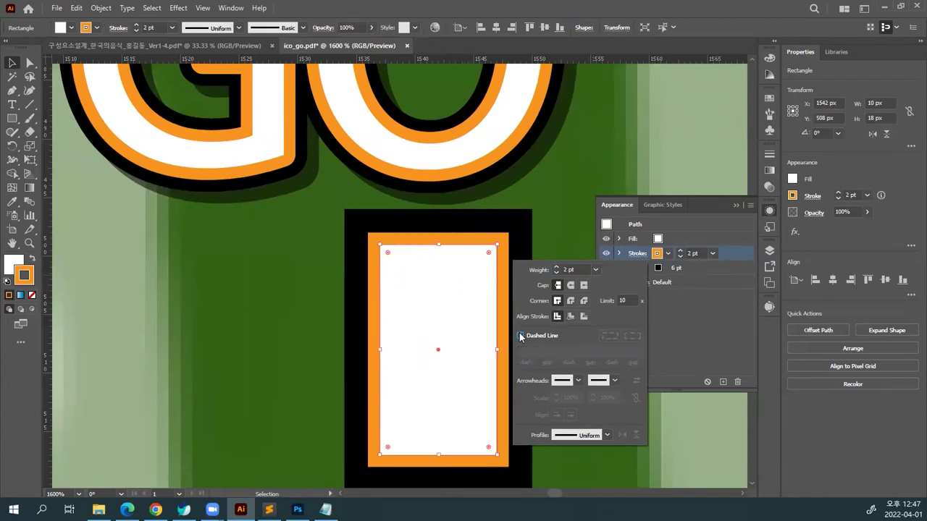
click(704, 268)
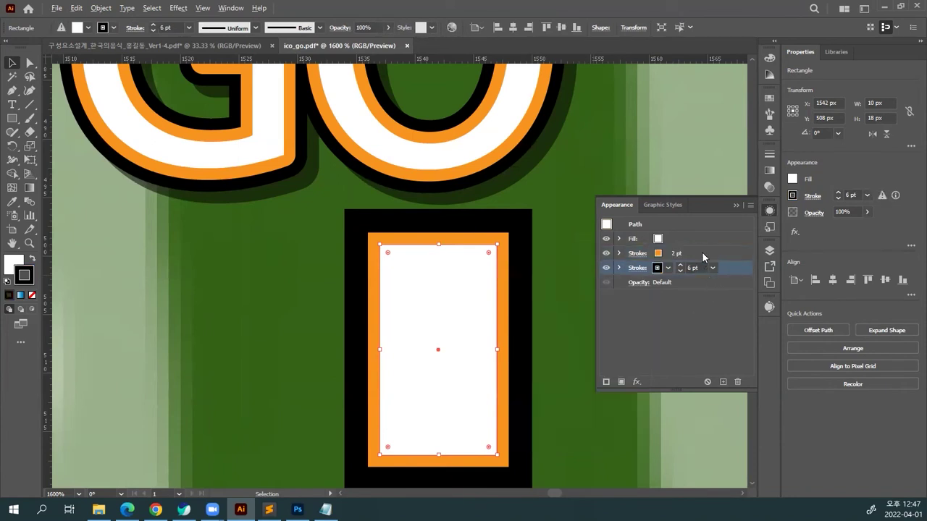
Draw a square about 11 px wide on the empty green area beside the orange-and-black bordered rectangle.
click(689, 247)
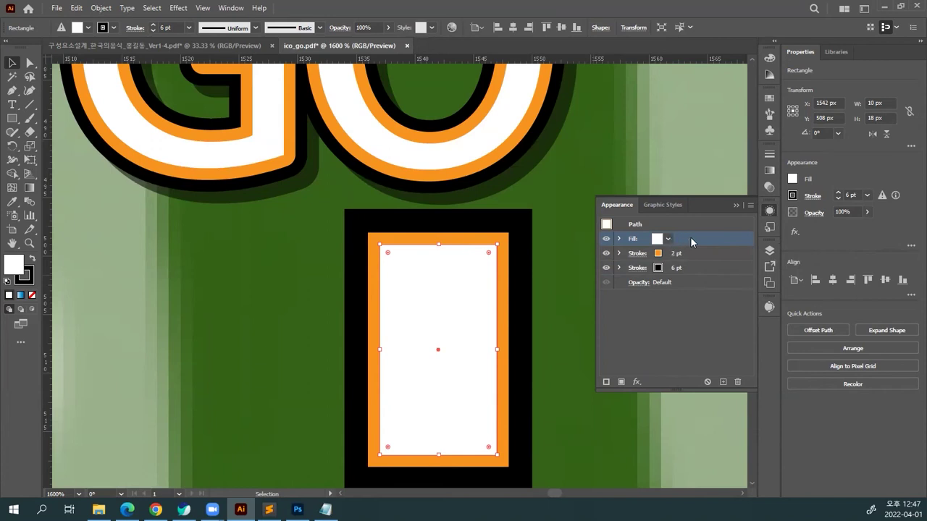
click(554, 304)
drag(526, 290, 410, 282)
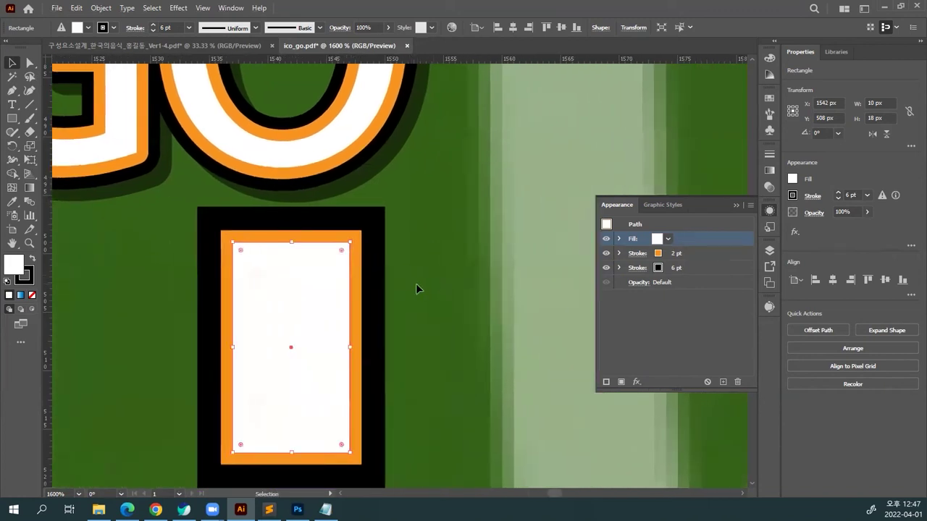
click(12, 118)
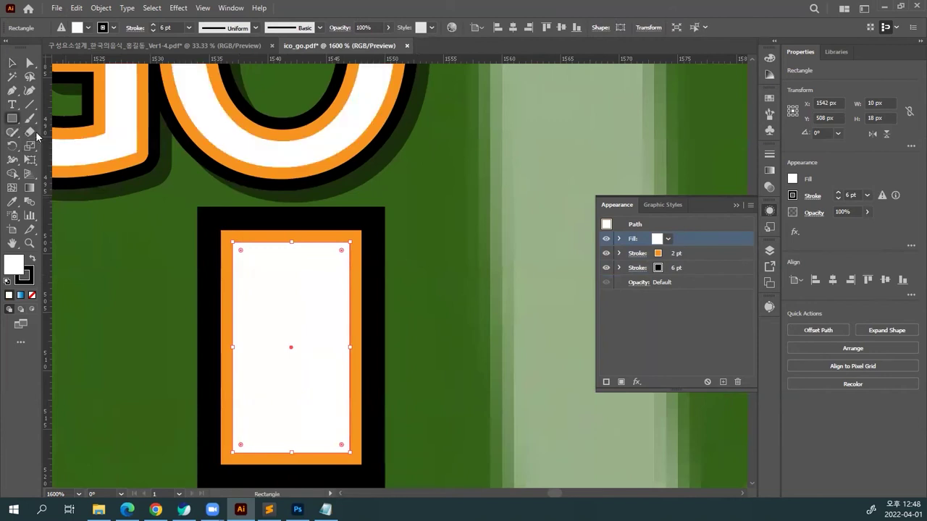
drag(403, 229, 526, 359)
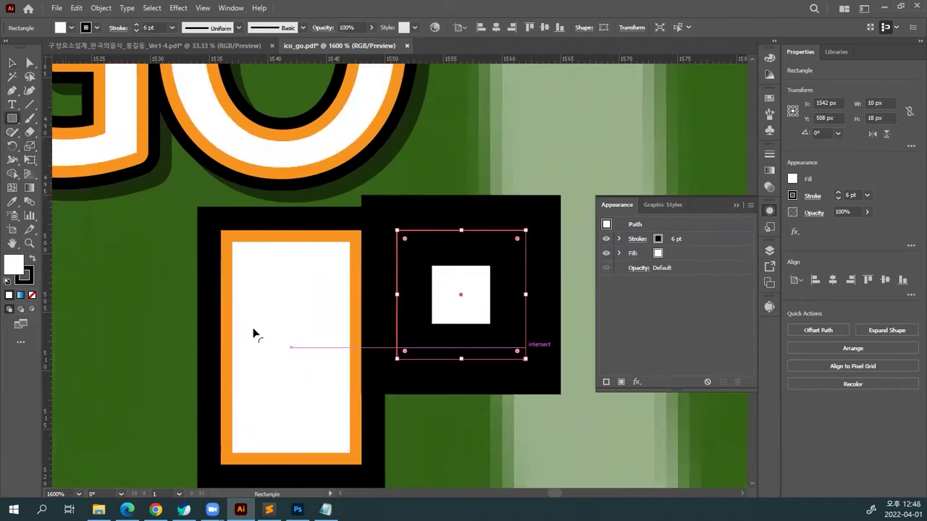
Reset the new square to the default fill and stroke, and remove its stroke.
click(8, 281)
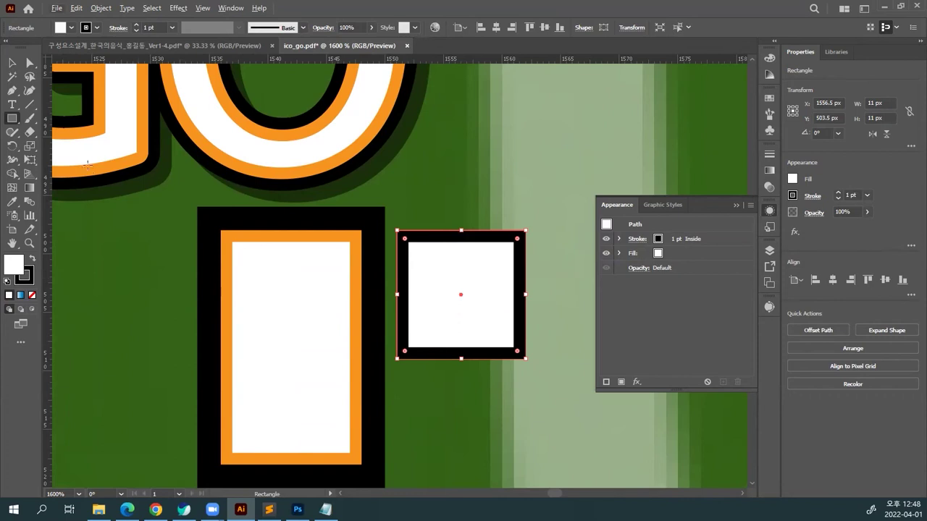
click(24, 275)
click(20, 295)
click(32, 294)
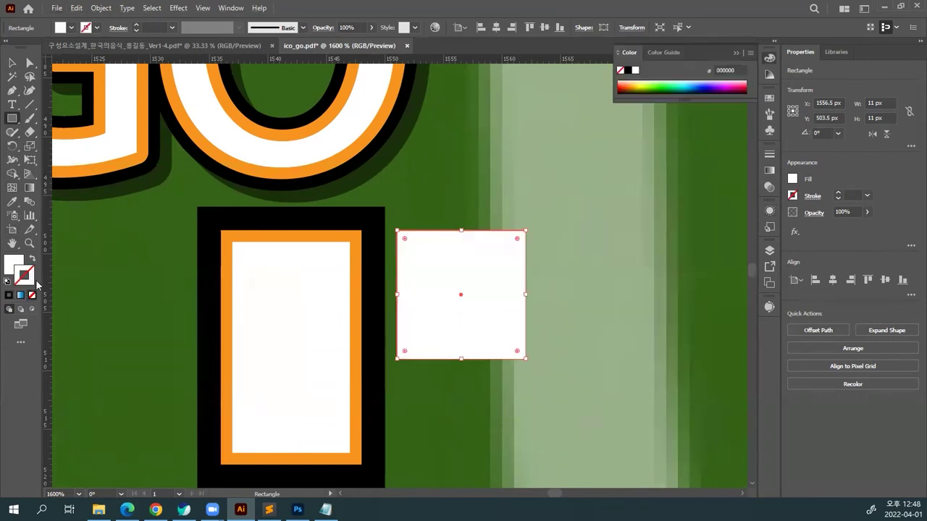
Shrink the white square to 3 x 3 px and fill it with light blue.
click(11, 63)
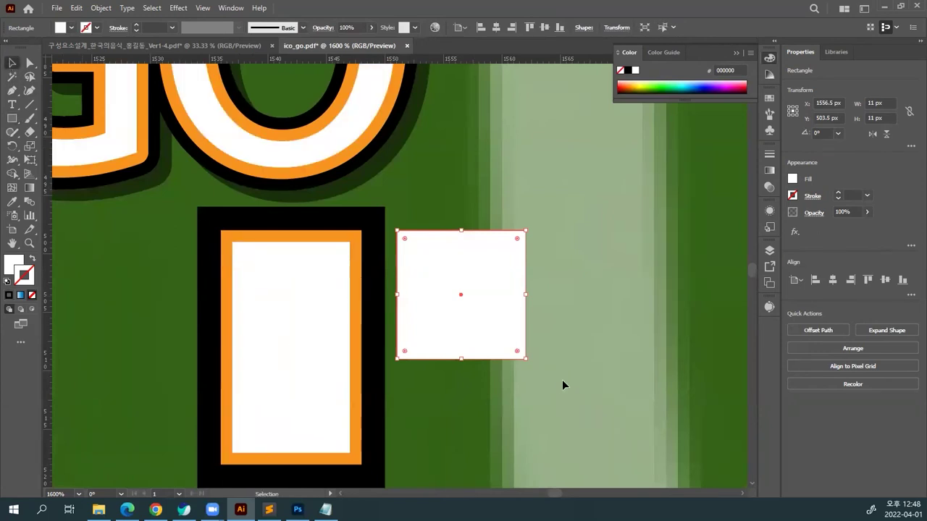
drag(523, 357, 433, 266)
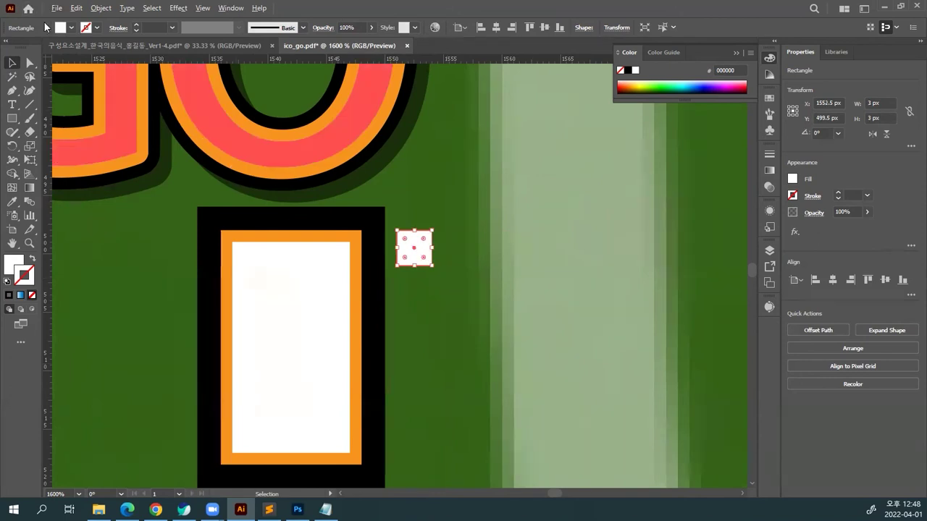
click(70, 29)
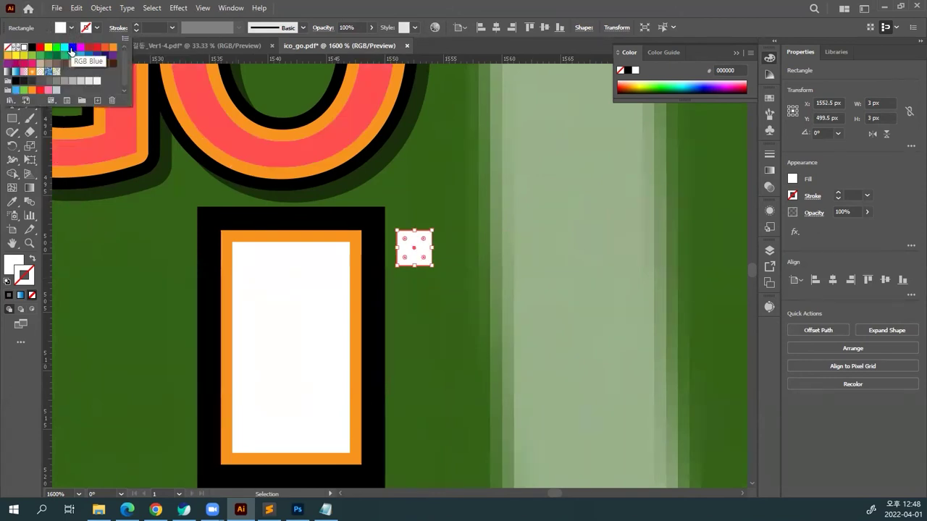
click(82, 57)
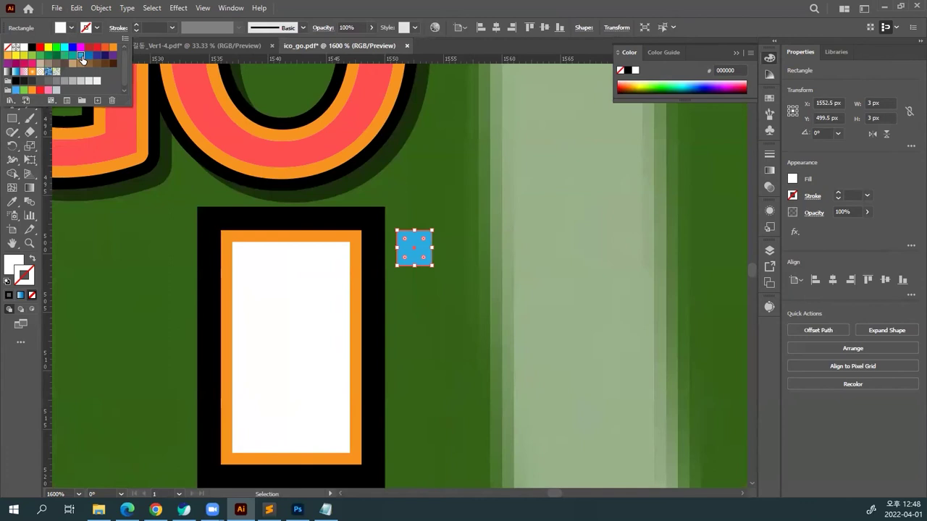
Duplicate the light blue square diagonally down to the right so the two squares touch at one corner.
click(442, 273)
click(444, 273)
key(ctrl+=)
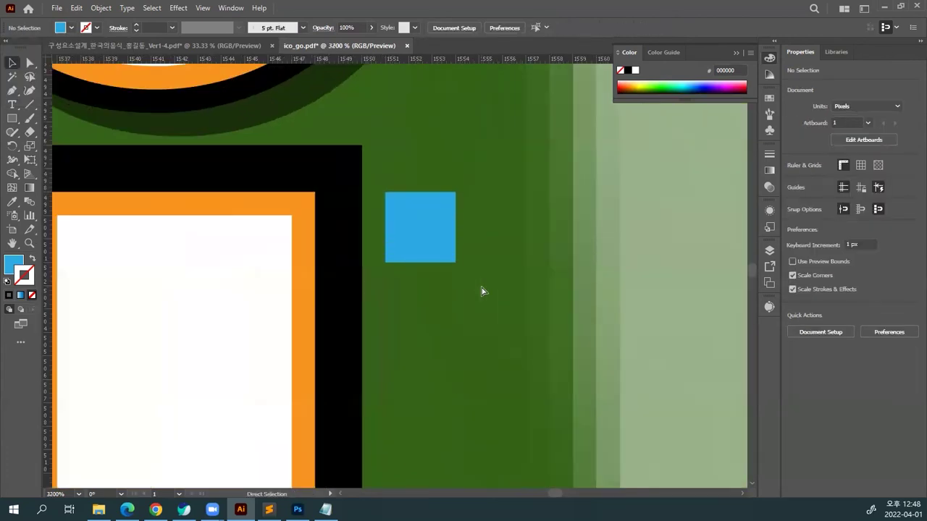
drag(444, 251, 525, 308)
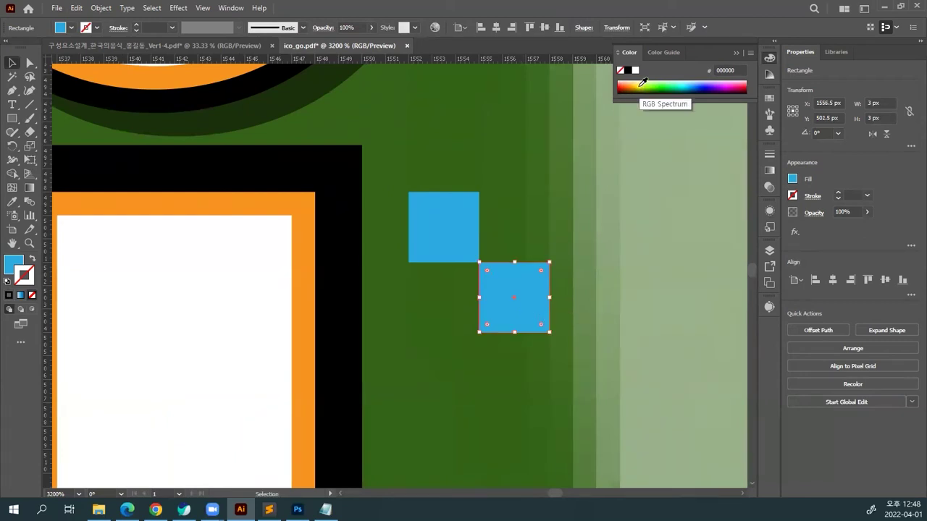
Give the duplicated square a dark blue fill with no stroke.
drag(683, 85, 688, 89)
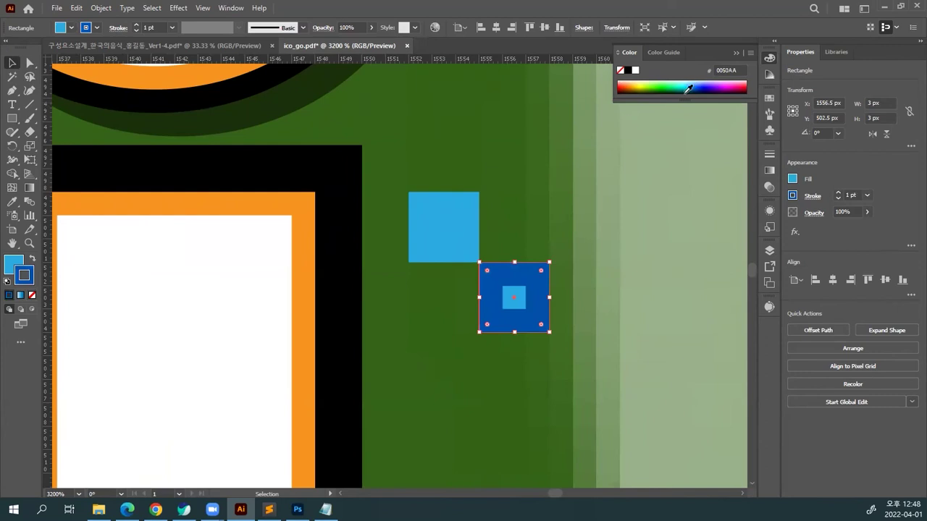
click(32, 258)
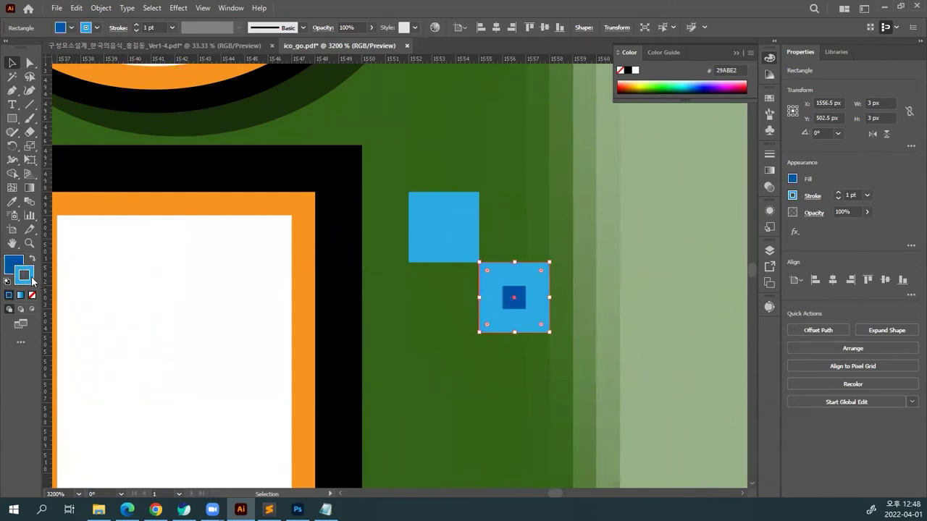
click(32, 296)
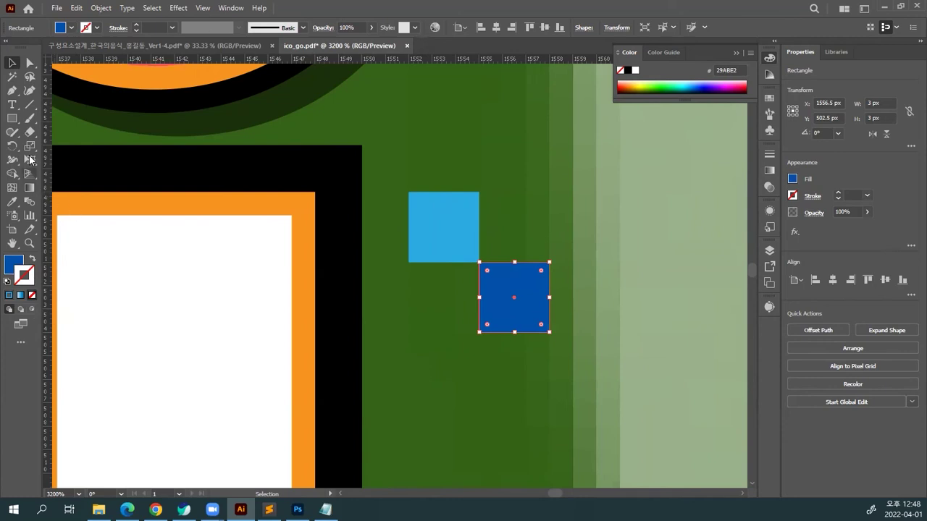
click(489, 235)
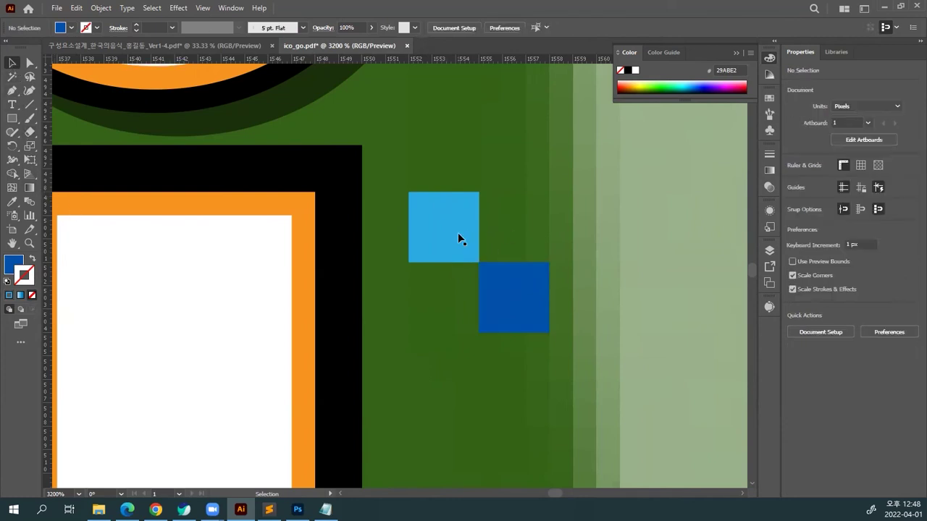
Select both blue squares and move them together 1 px right and 1 px up.
click(459, 236)
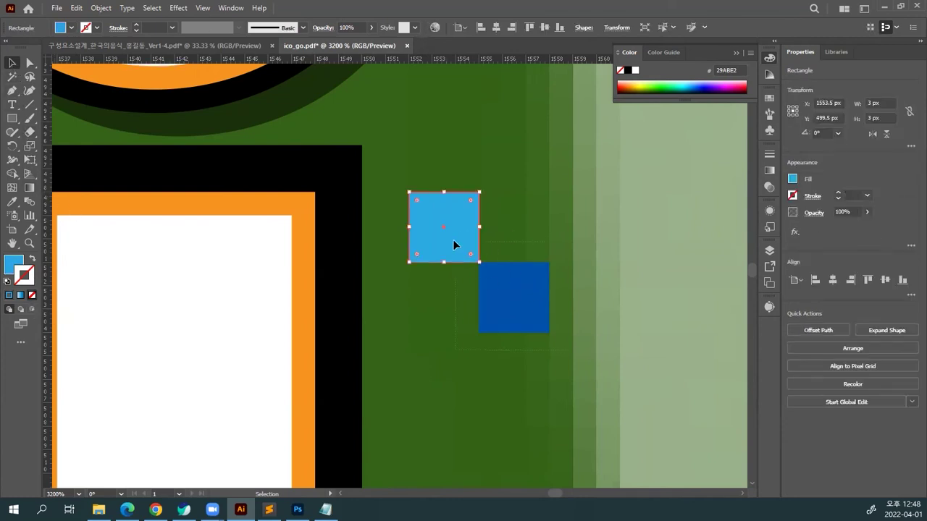
key(ctrl+a)
drag(488, 288, 509, 263)
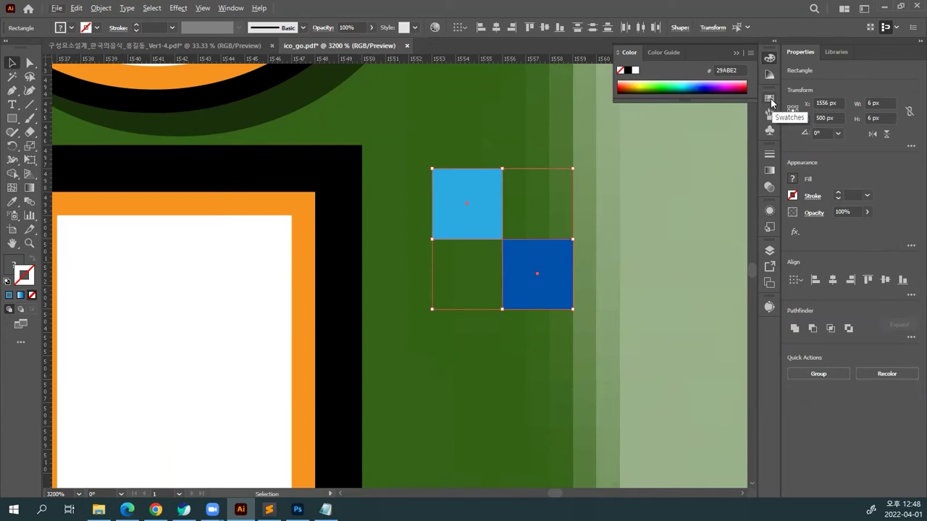
Scale the two blue squares down to 4 x 4 px overall and save them as a pattern swatch.
click(771, 98)
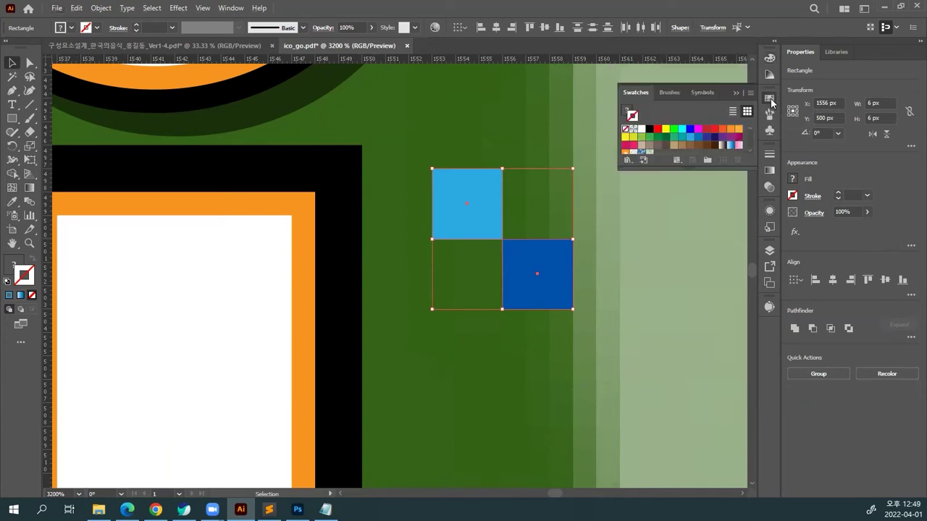
drag(736, 168, 736, 230)
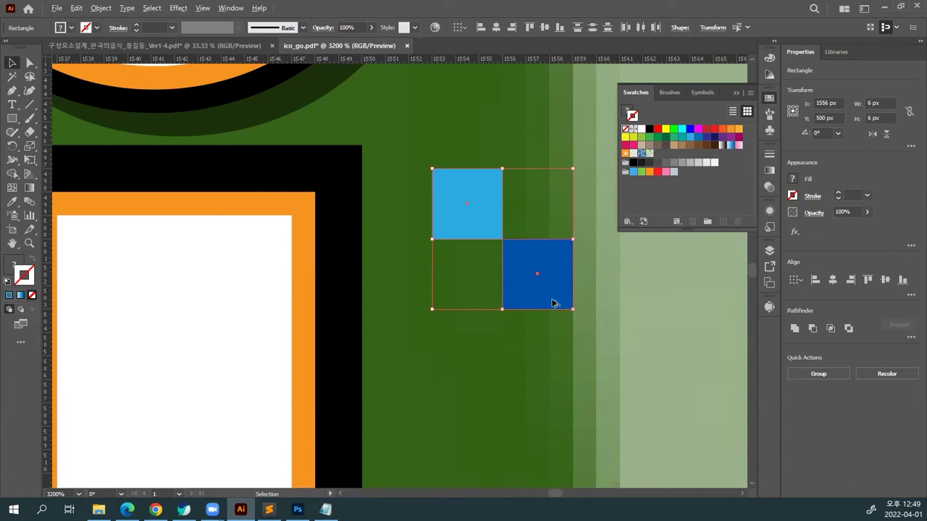
drag(573, 309, 648, 190)
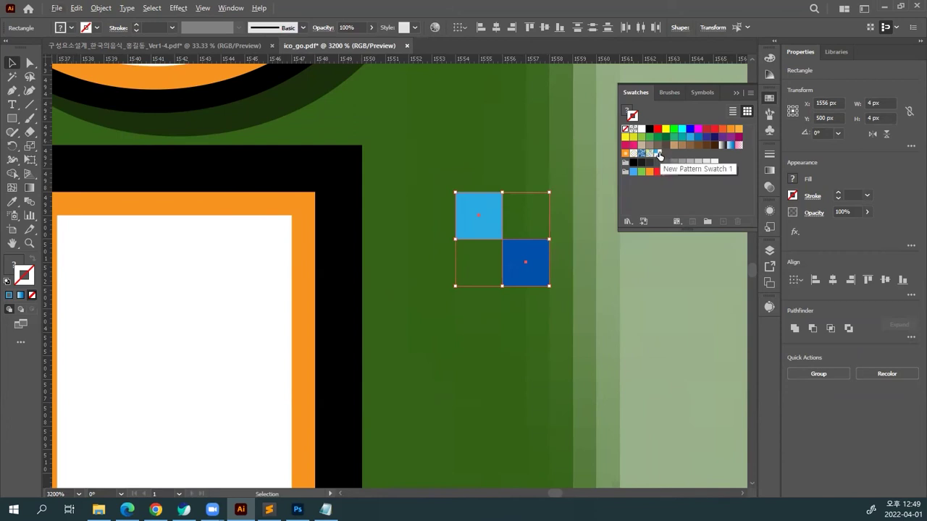
click(583, 248)
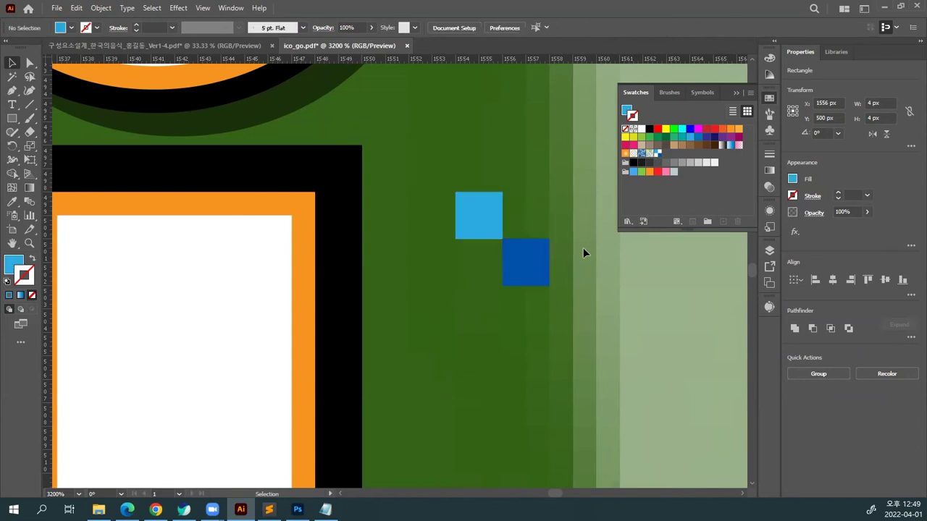
Move both blue squares together 2 px left and 2 px up, undoing any separate shift of the dark blue one.
drag(481, 209, 433, 167)
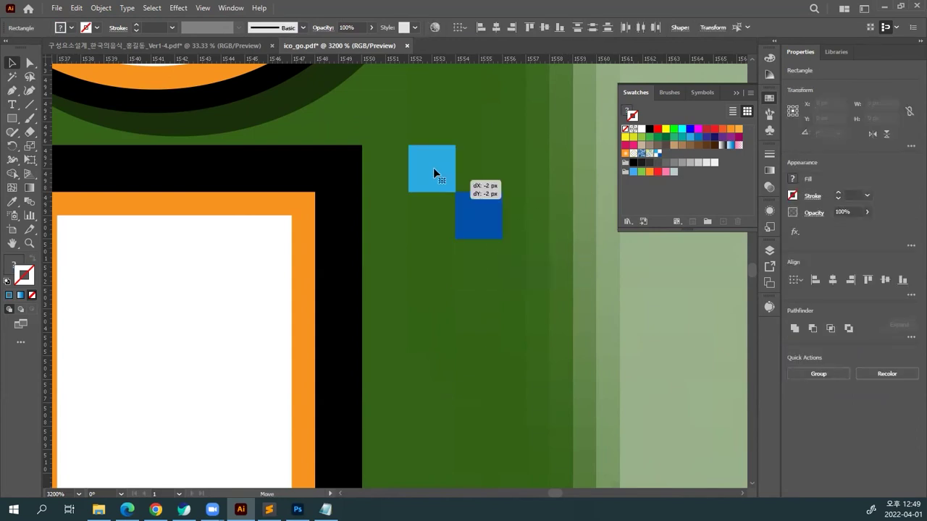
click(535, 266)
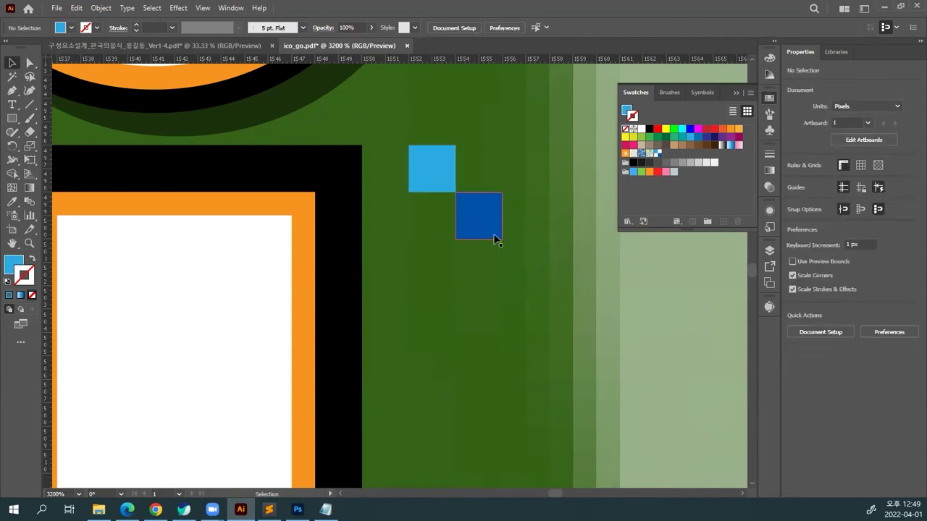
drag(470, 221, 466, 197)
key(ctrl+z)
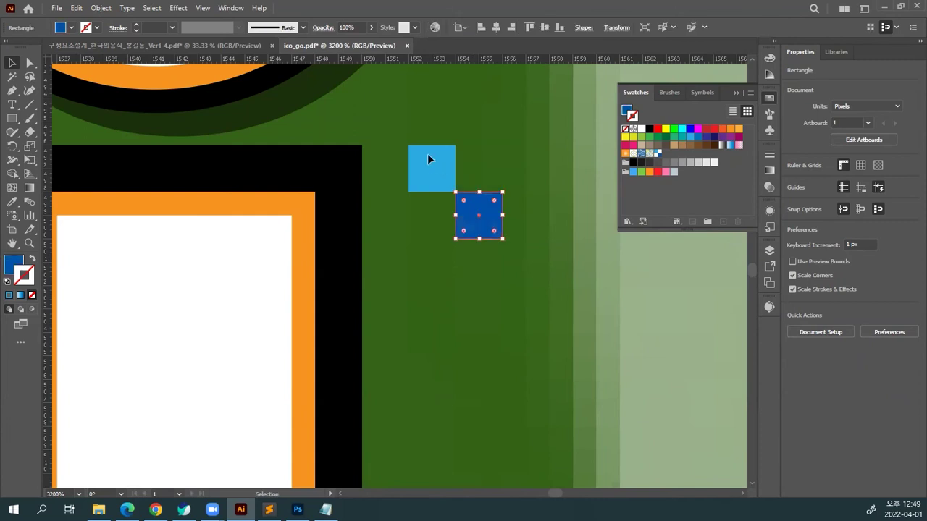
Turn the dark blue square into a circle about 1 px wide in the light square's upper-left corner and save both as a pattern swatch.
drag(502, 238, 446, 177)
click(490, 196)
drag(475, 205, 670, 162)
key(ctrl+a)
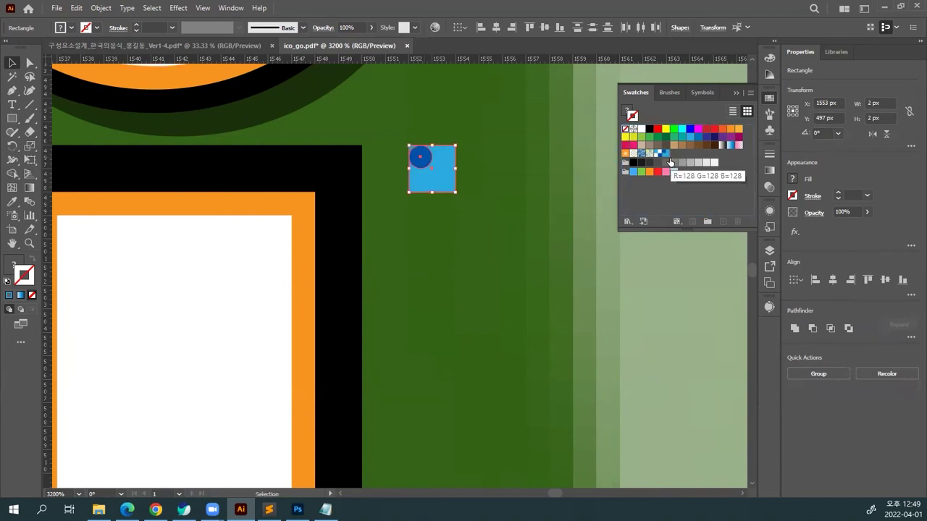
Draw a 7 x 6 px rectangle on the green area beside the icon and give it the default white fill and 1 pt black stroke.
click(477, 262)
drag(477, 262, 524, 244)
click(361, 250)
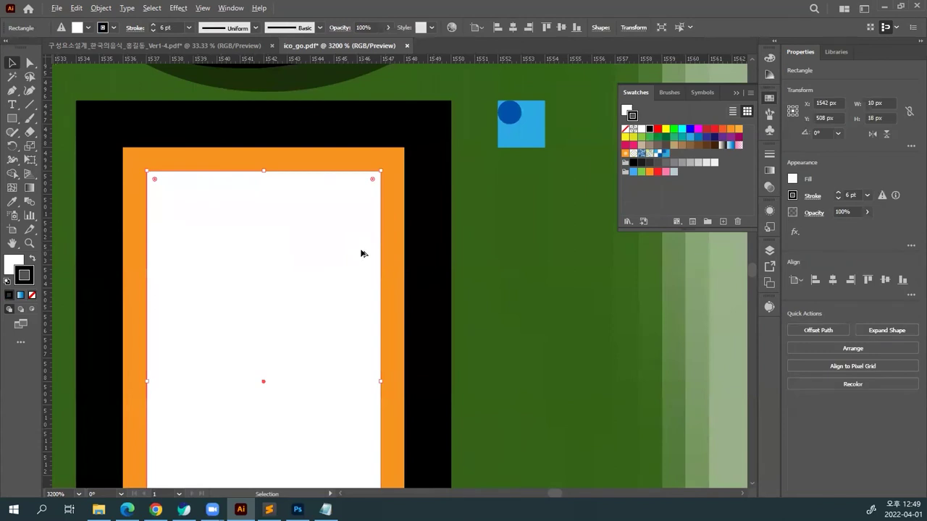
click(519, 268)
drag(526, 269, 364, 236)
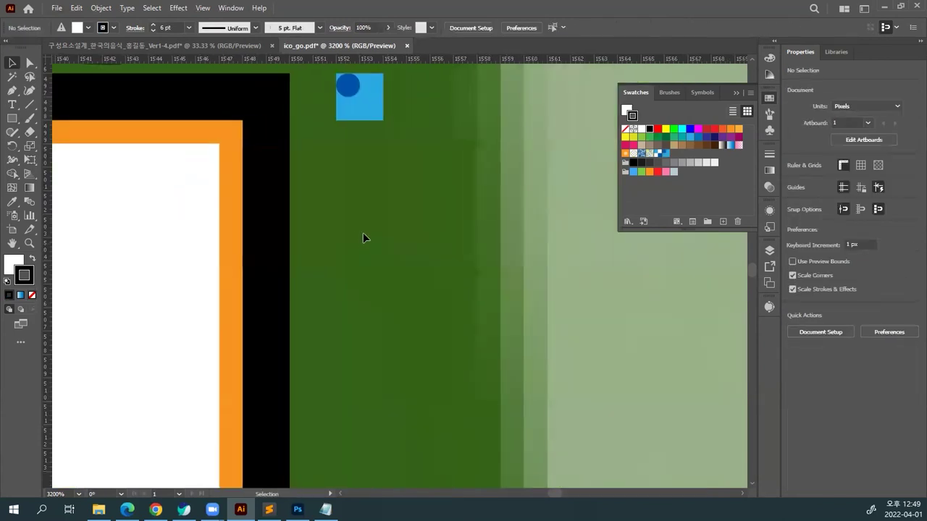
click(203, 224)
key(m)
drag(383, 167, 549, 307)
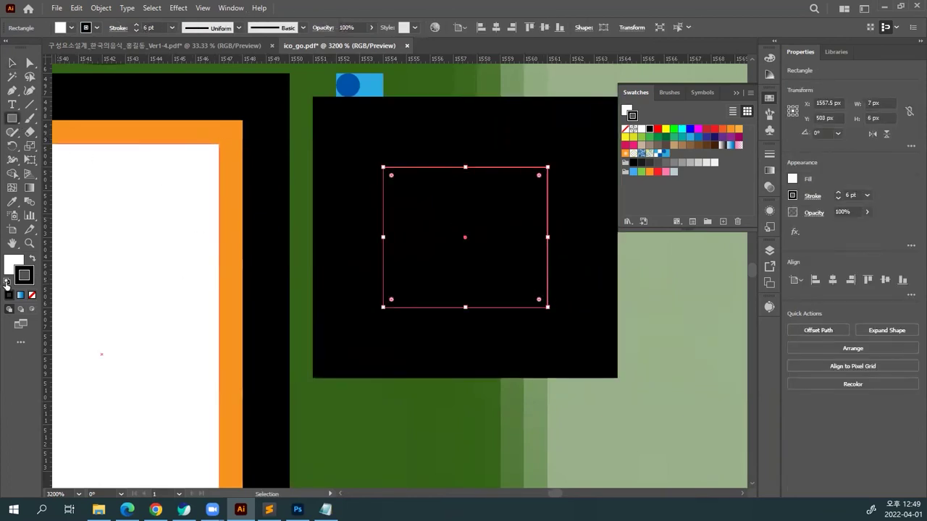
click(7, 283)
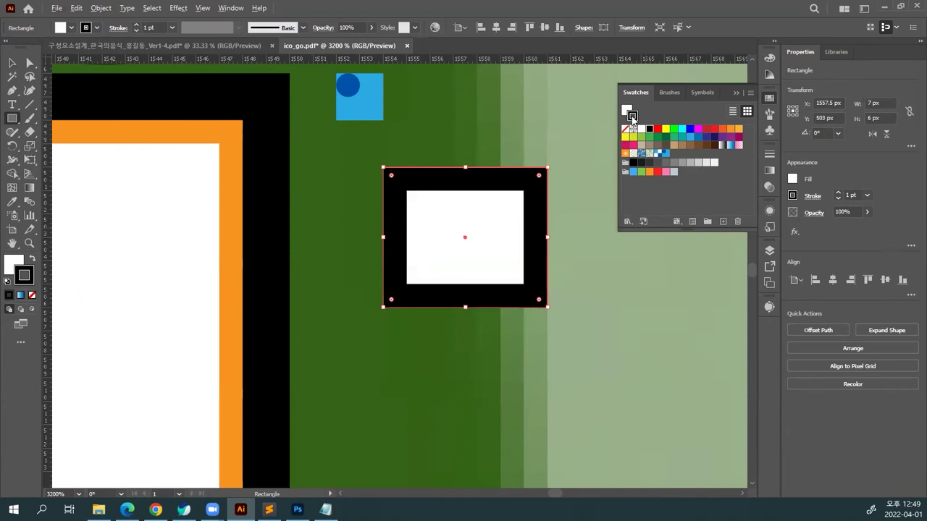
Try the blue dot pattern and the blue checker pattern as the fill of the 7 x 6 px rectangle.
click(664, 153)
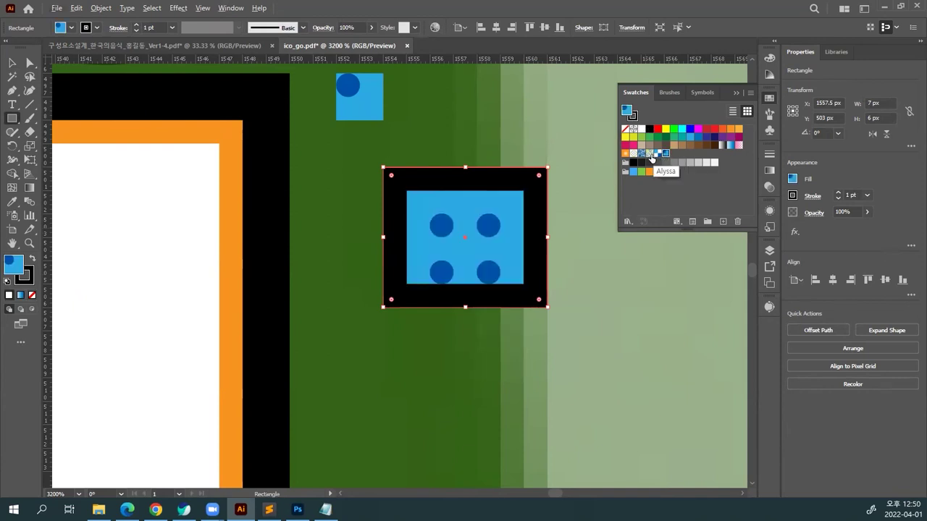
click(656, 154)
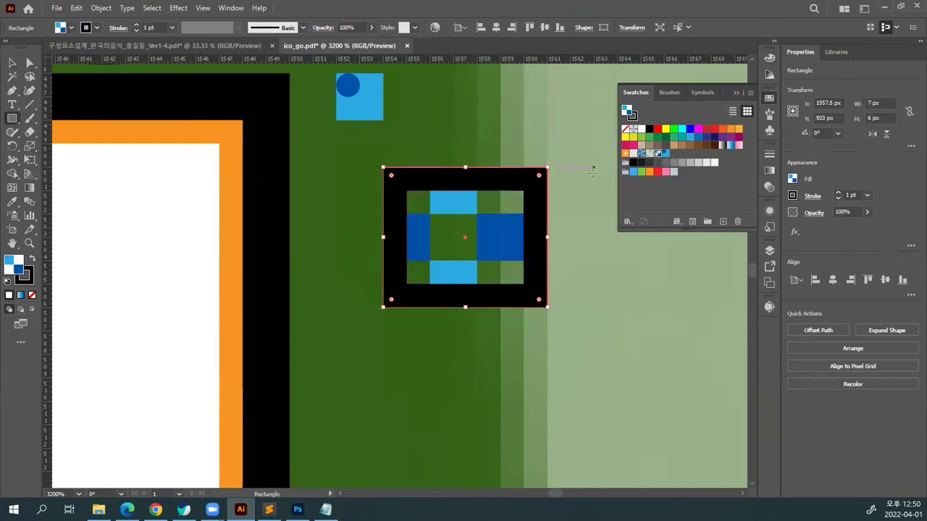
key(v)
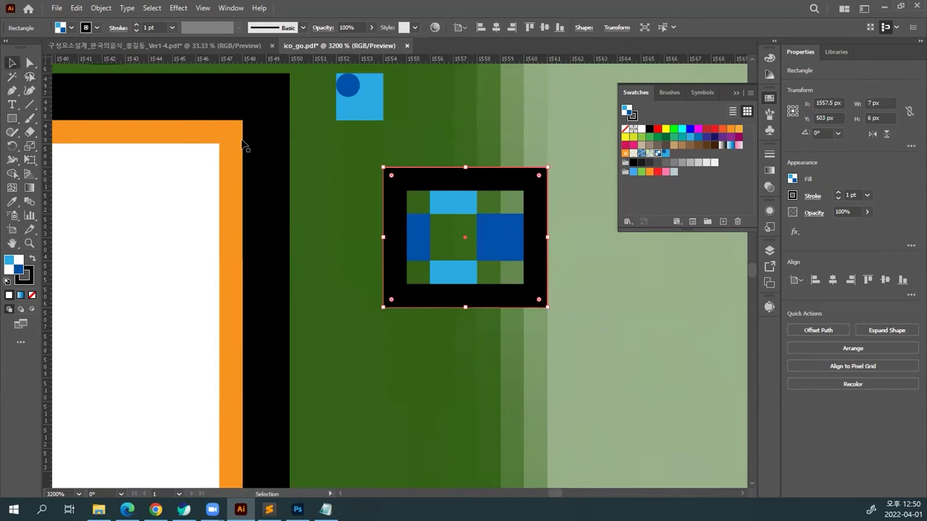
Move the pattern-filled rectangle 7 px right and 3 px down, and delete it.
drag(424, 221, 588, 286)
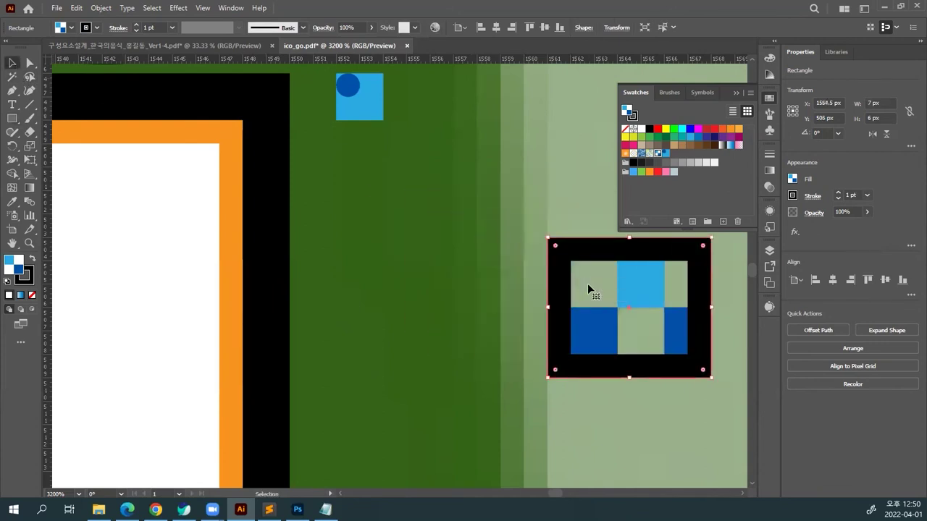
key(Delete)
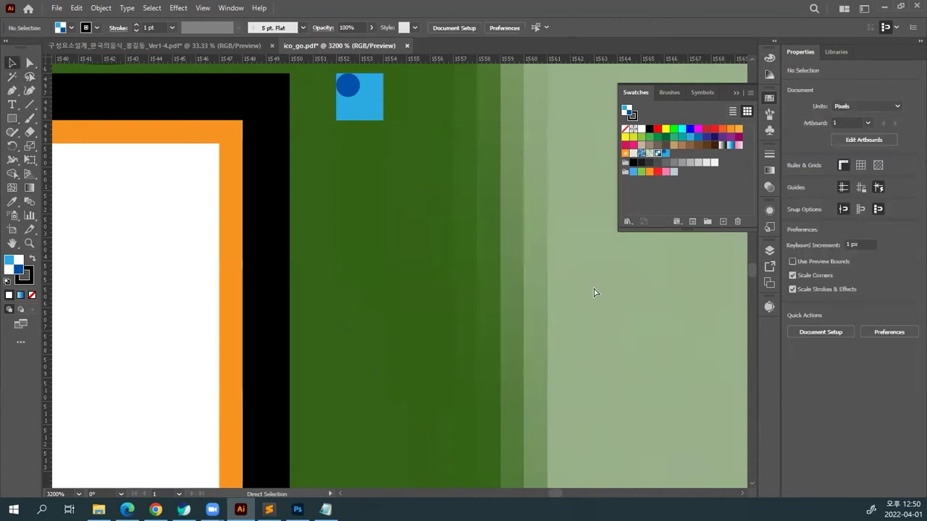
Select the white rectangle with the orange and black strokes and duplicate its fill in the appearance stack.
key(ctrl+minus)
click(304, 221)
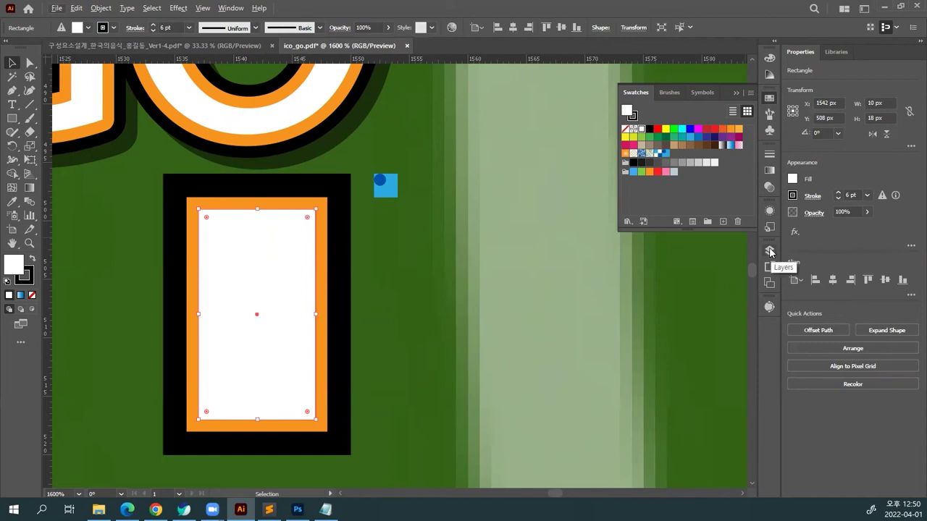
click(770, 212)
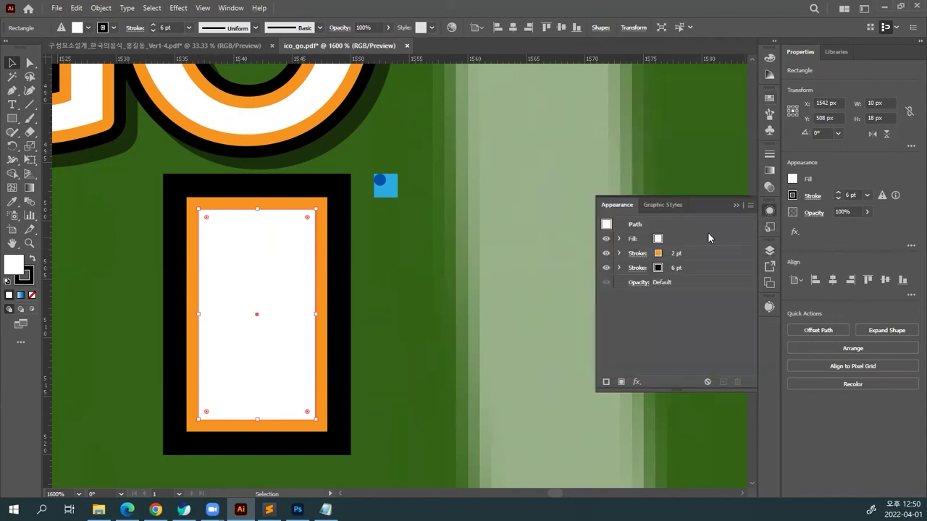
click(704, 239)
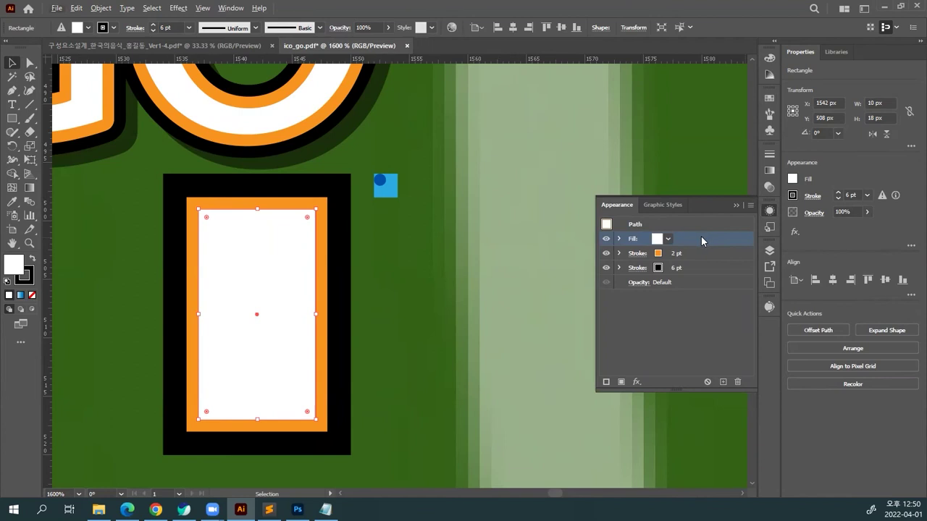
click(724, 382)
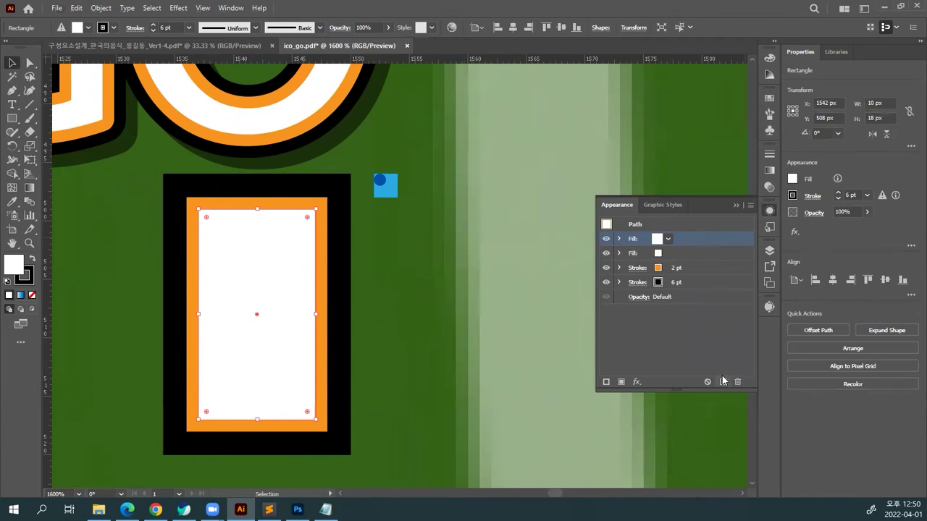
Set the rectangle's upper fill to the two-tone blue checker pattern swatch.
click(669, 244)
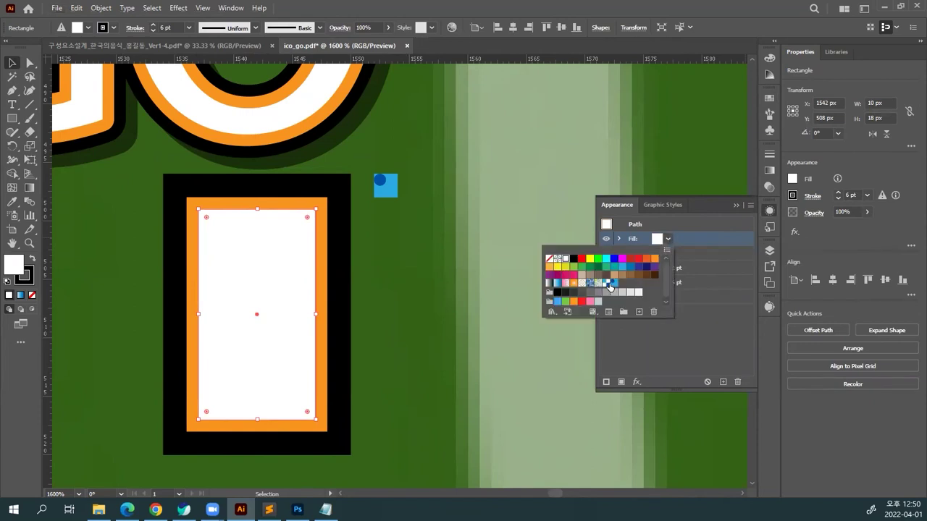
click(607, 285)
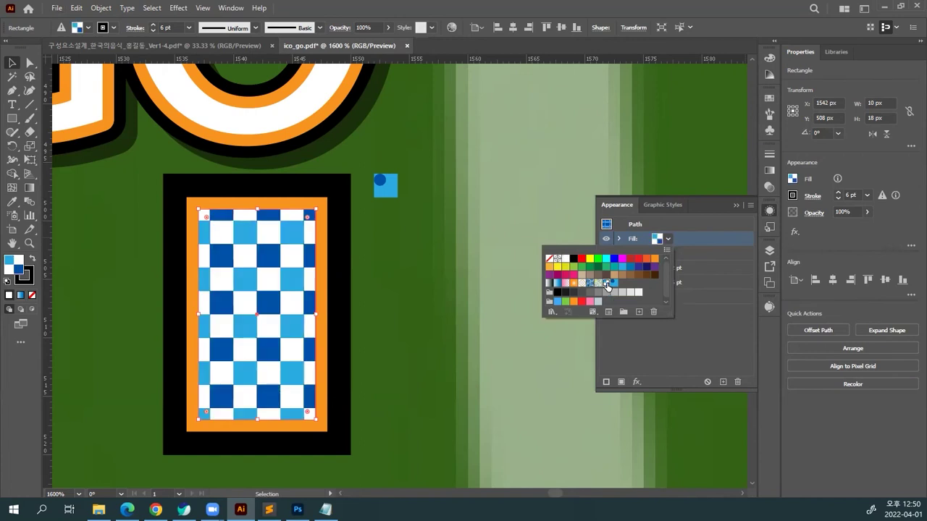
click(700, 242)
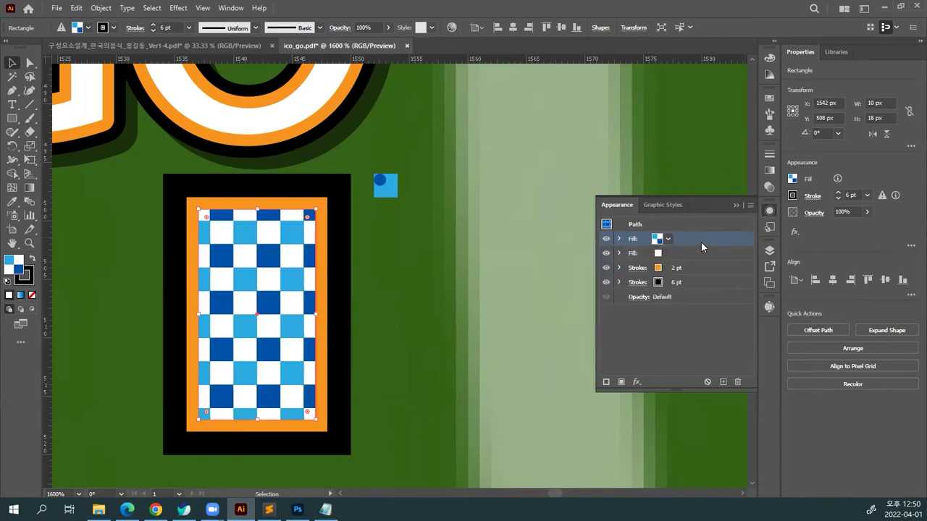
Set the fill beneath the checker pattern to red and toggle its visibility off and on.
click(665, 255)
click(666, 254)
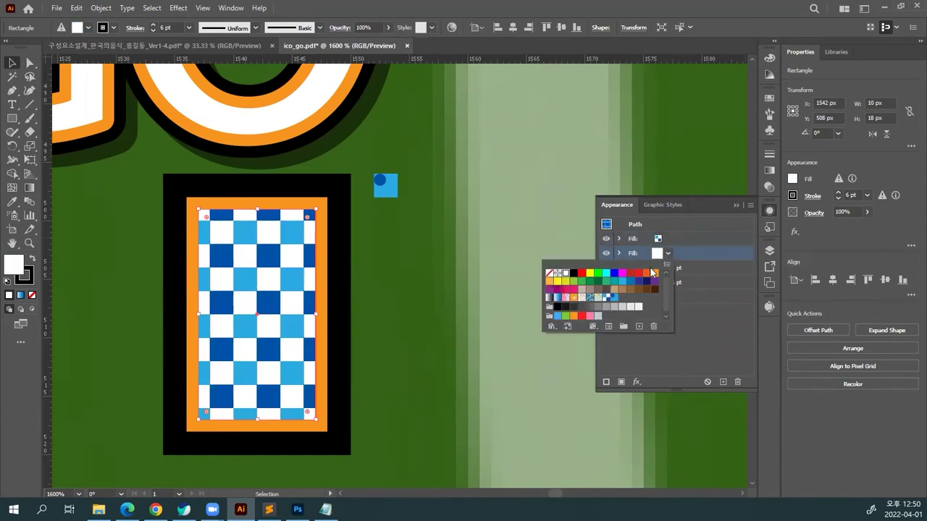
click(637, 273)
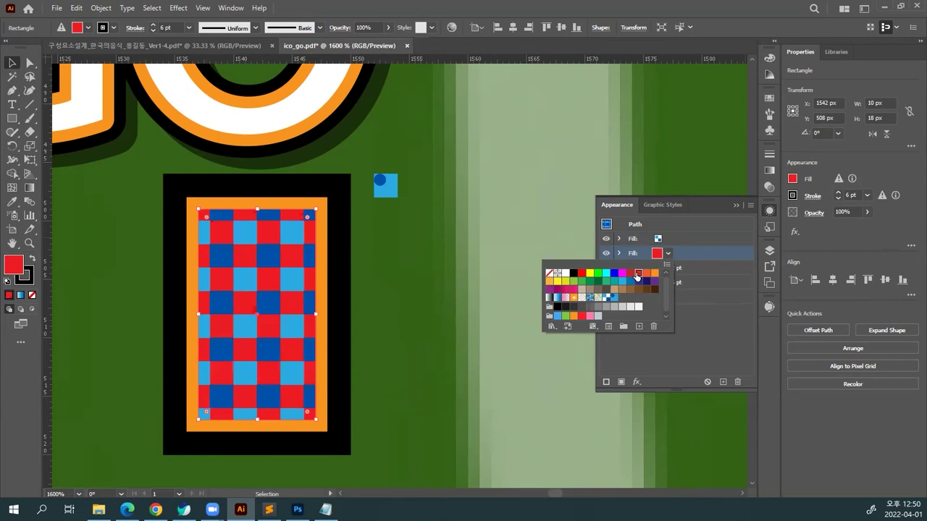
click(712, 253)
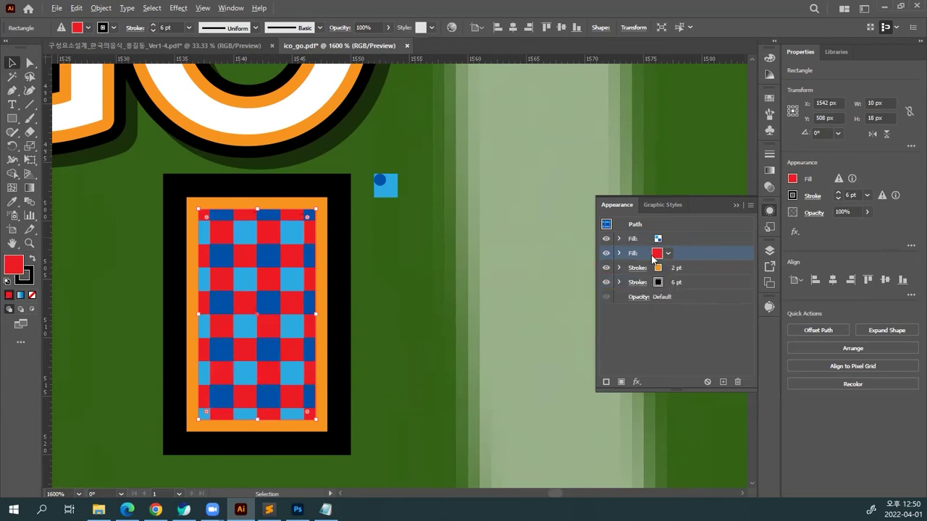
click(606, 255)
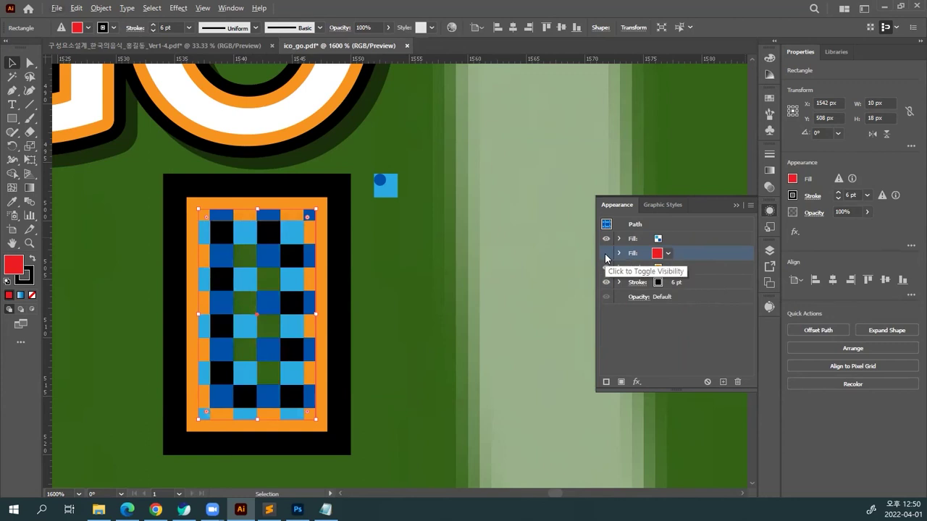
click(606, 255)
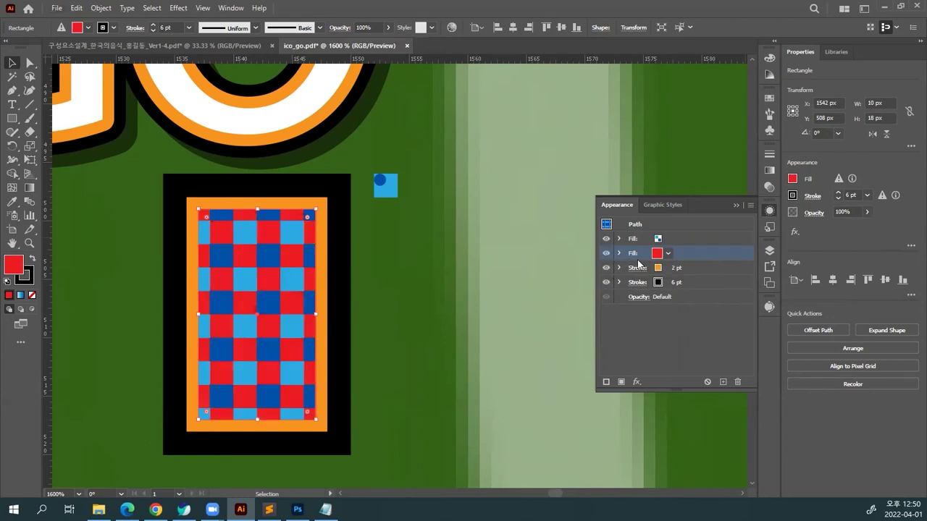
Set the fill beneath the checker pattern back to white.
click(667, 254)
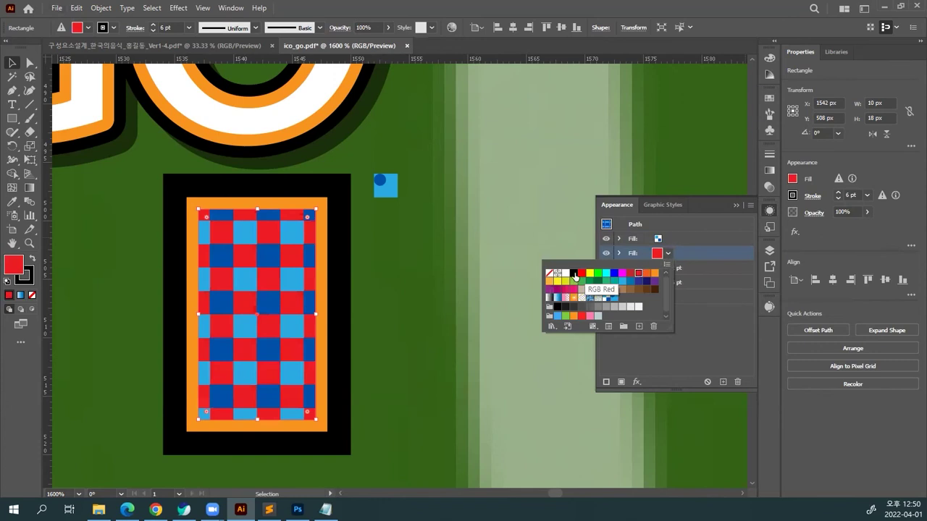
click(565, 275)
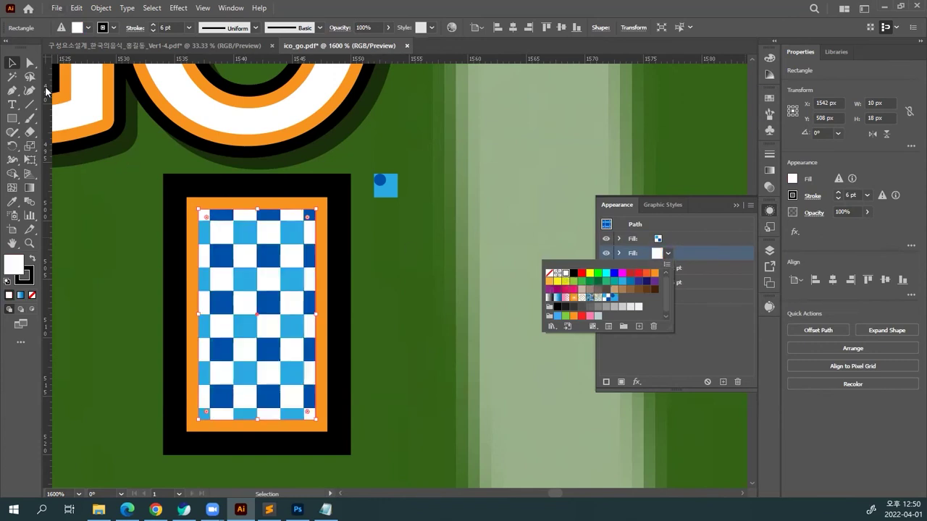
click(6, 65)
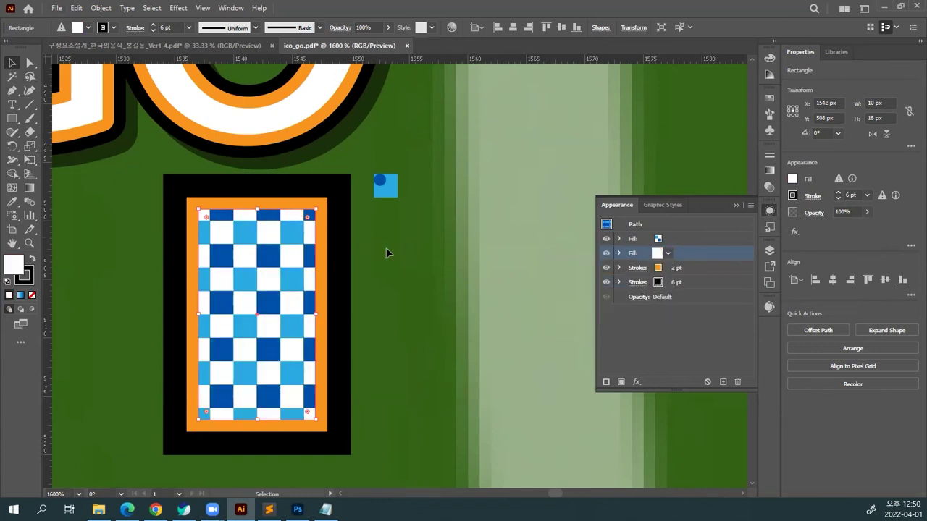
Save the checkered rectangle's combined fills and strokes as a new graphic style.
click(386, 247)
click(283, 275)
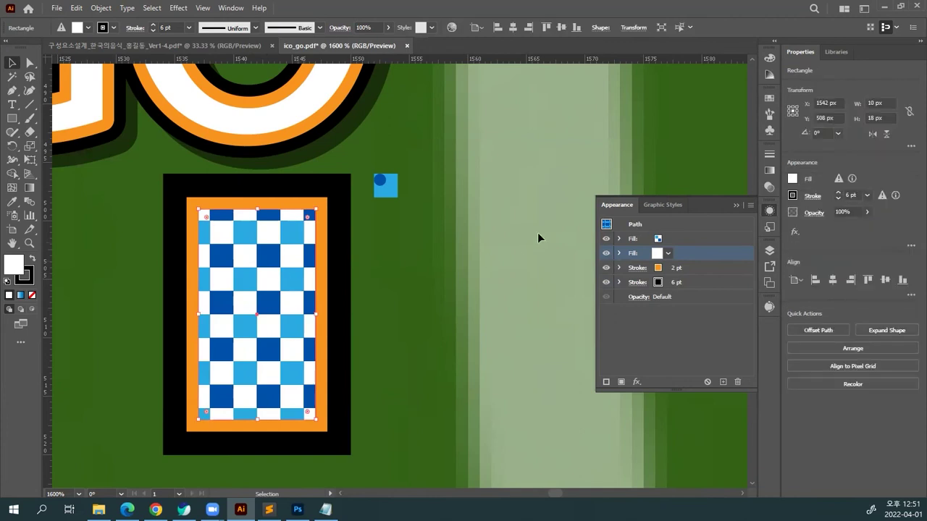
click(665, 205)
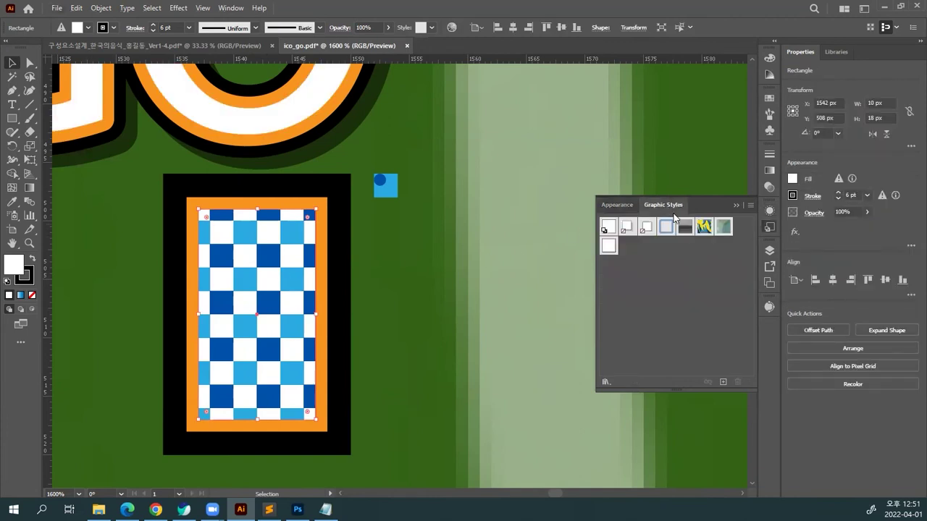
click(722, 383)
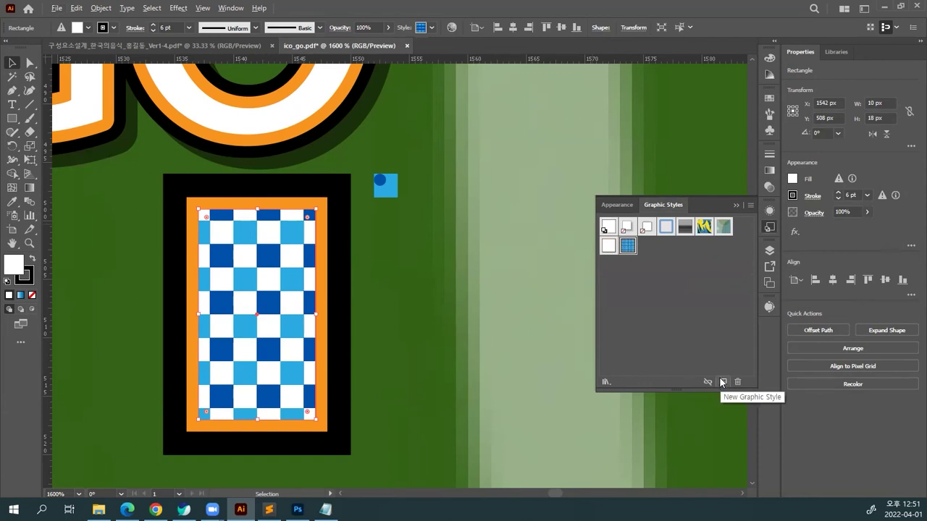
Delete the large sample GO text, the checkered rectangle and the small blue pattern artwork beside the circular GO icon.
click(457, 341)
key(ctrl+minus)
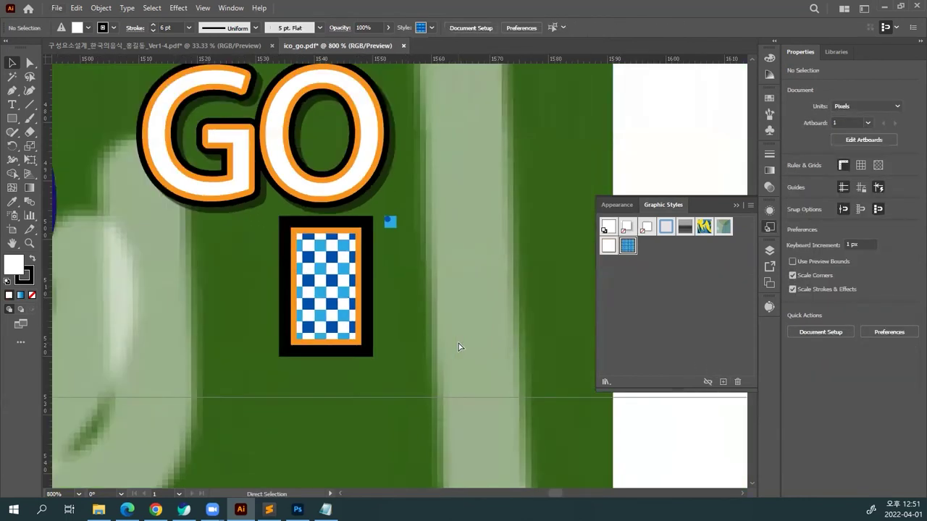
key(ctrl+minus)
drag(415, 352, 482, 428)
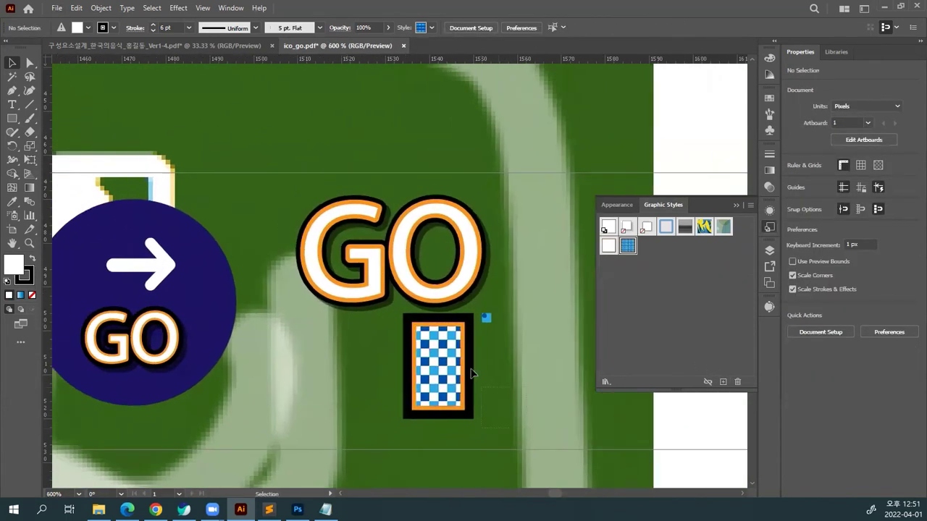
click(439, 334)
click(511, 335)
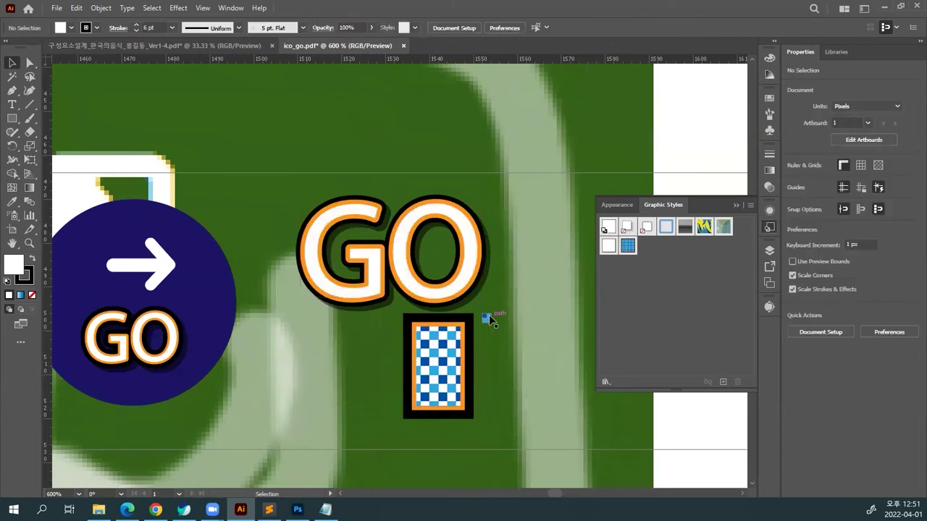
click(391, 283)
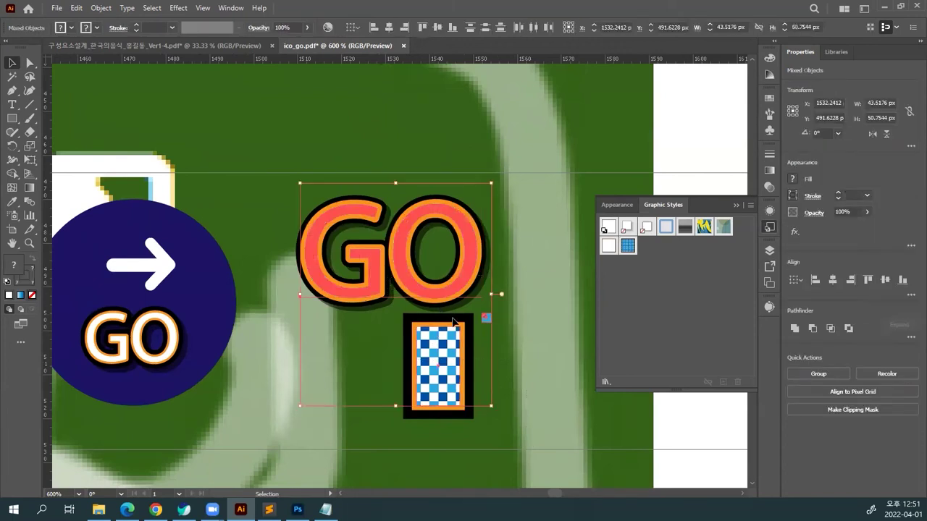
key(Delete)
Hide Layer 1, the locked background layer, so only the circular GO icon shows on a white artboard.
drag(272, 352, 444, 331)
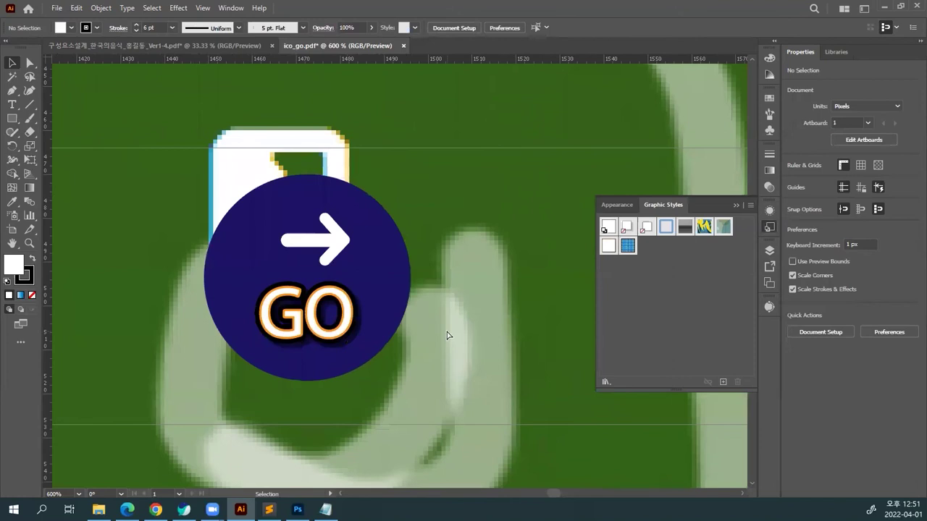
key(ctrl+equal)
key(ctrl+equal)
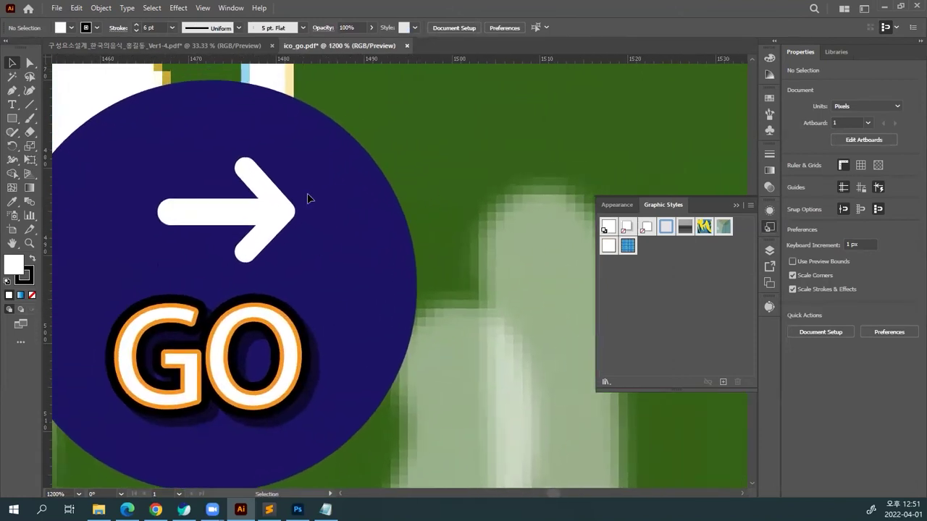
click(263, 216)
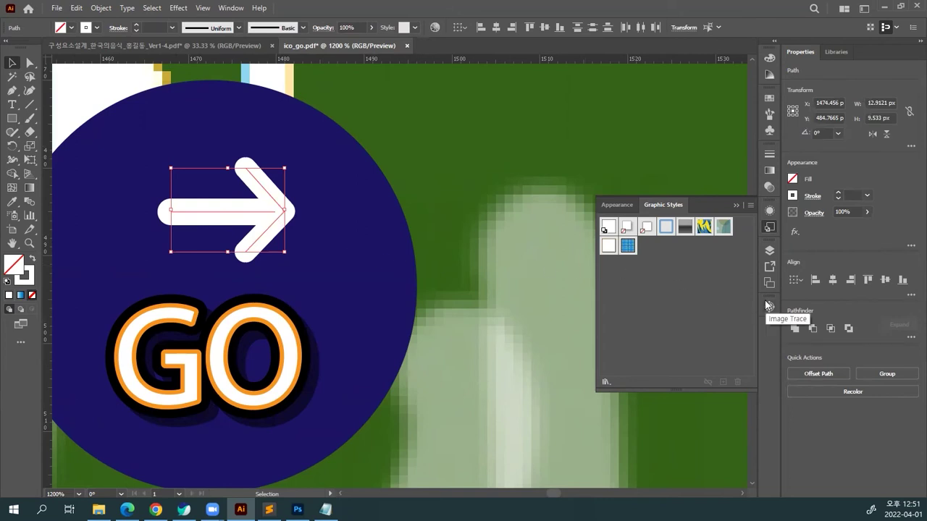
click(769, 250)
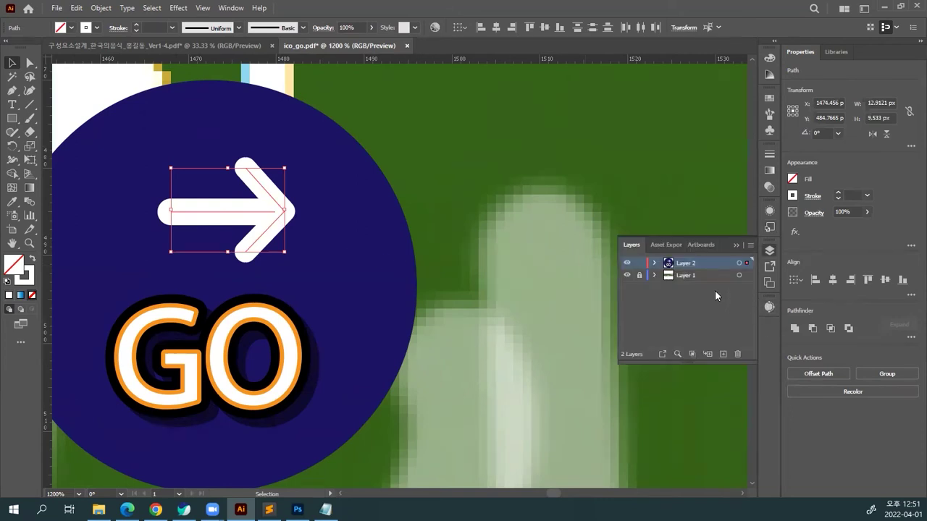
click(627, 276)
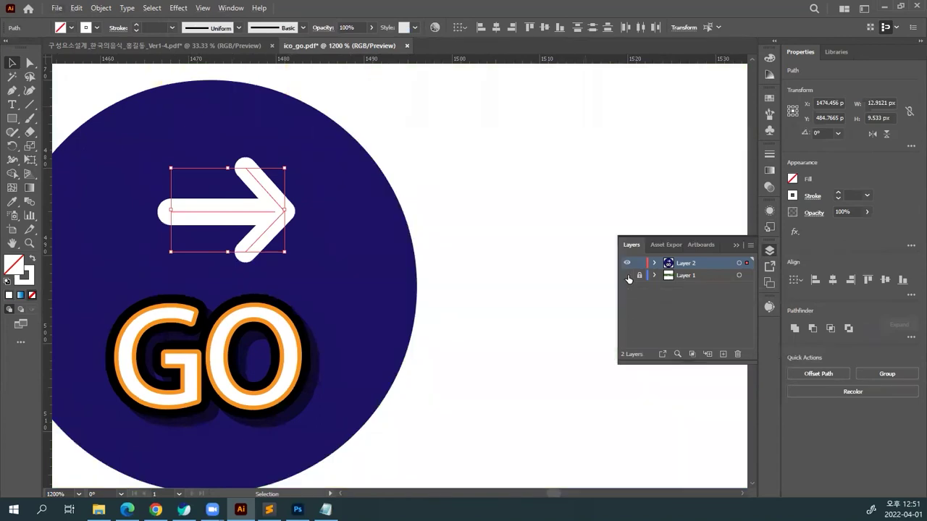
click(564, 292)
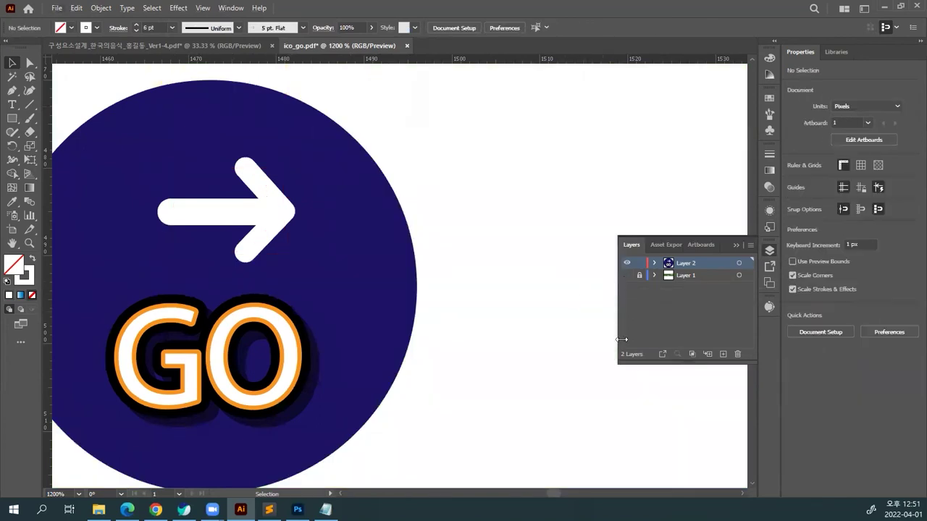
Duplicate the whole circular GO icon twice horizontally, making a row of three icons spaced about 55 px centre to centre.
key(ctrl+minus)
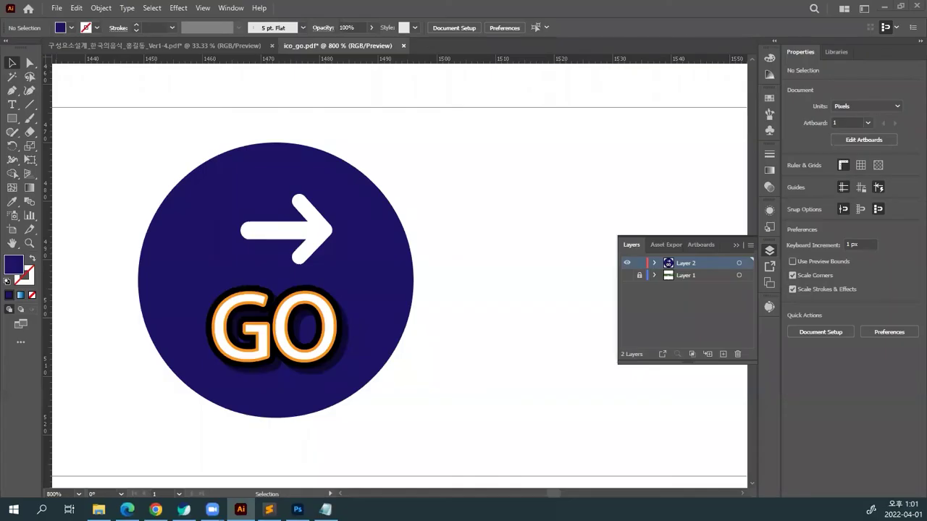
key(a)
key(ctrl+minus)
key(ctrl+minus)
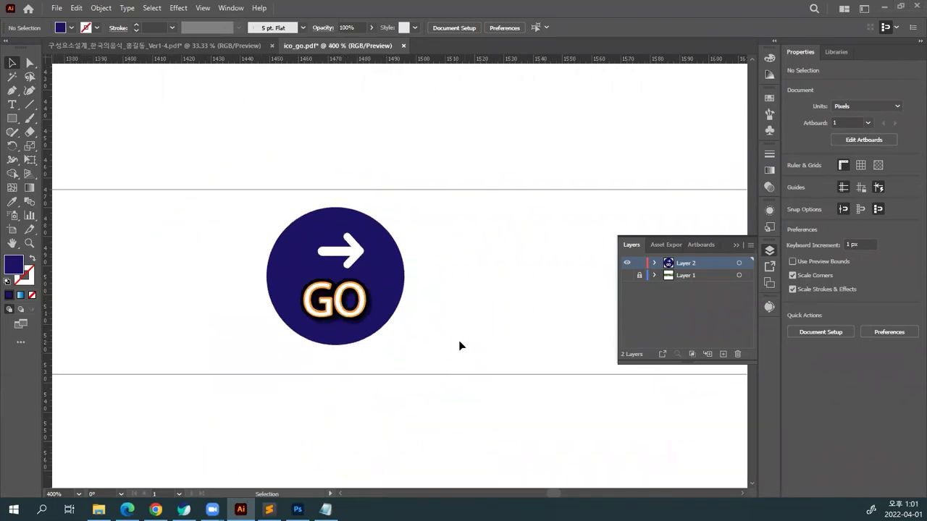
drag(456, 345, 160, 200)
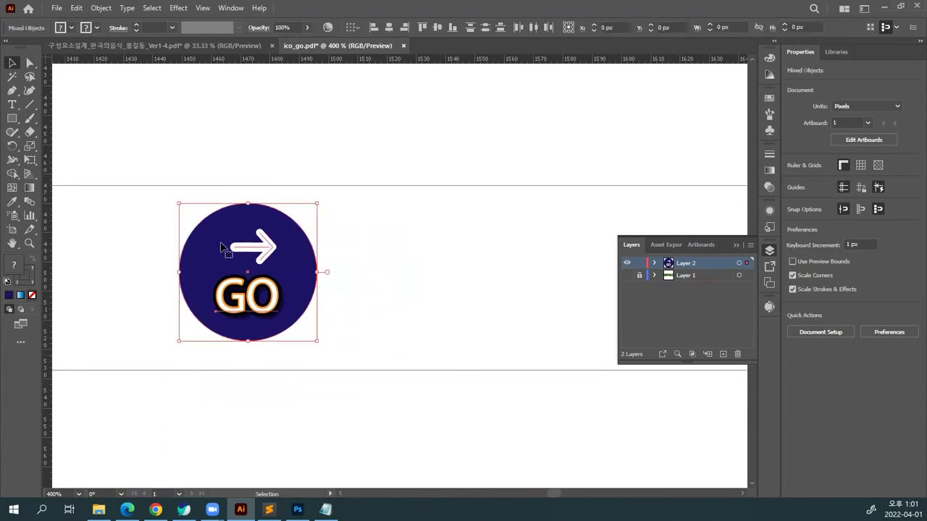
drag(224, 249, 391, 262)
drag(510, 362, 332, 183)
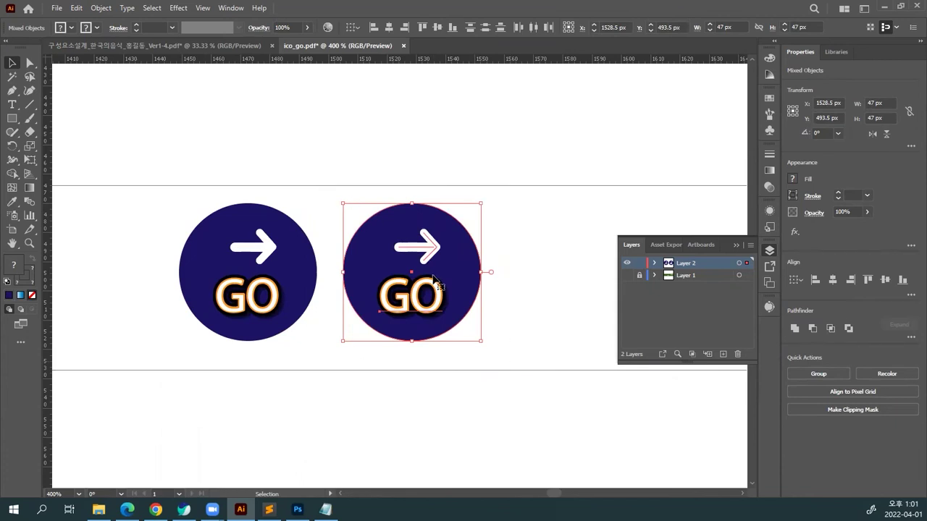
drag(490, 321, 384, 322)
drag(328, 310, 487, 311)
click(478, 394)
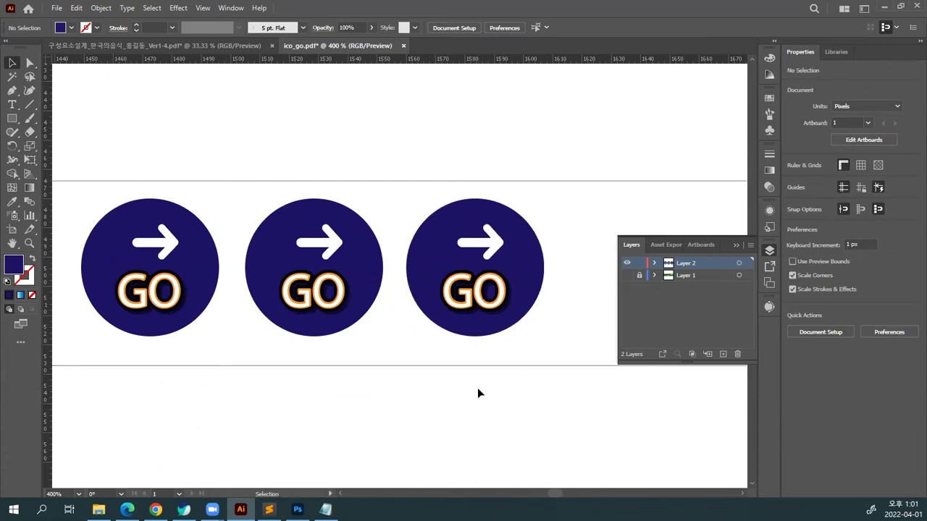
Reset the first icon's GO text to the default fill and stroke, and remove its stroke to leave plain white lettering.
drag(275, 400, 395, 404)
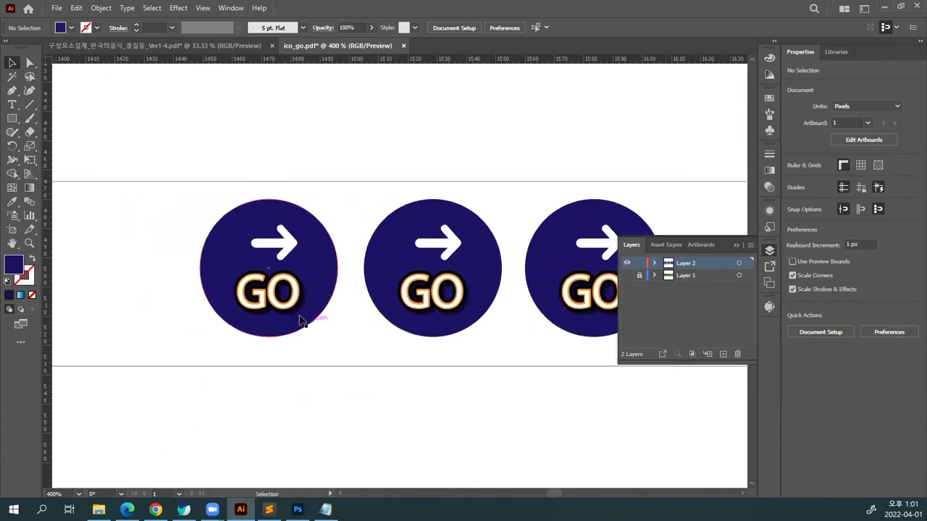
click(275, 307)
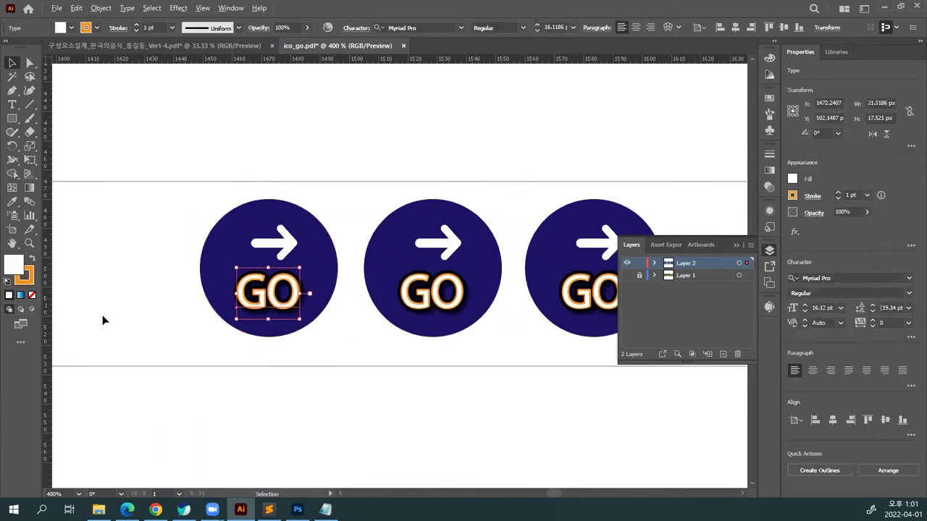
click(7, 282)
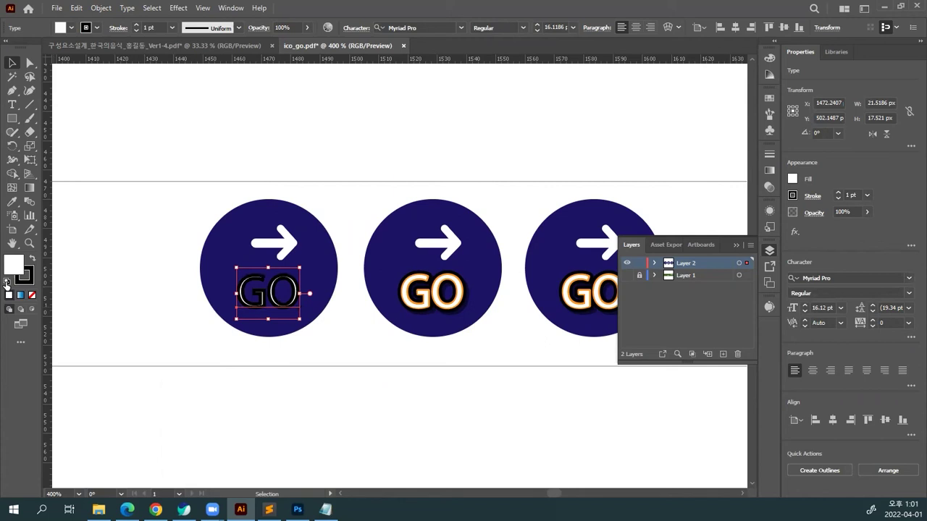
click(32, 295)
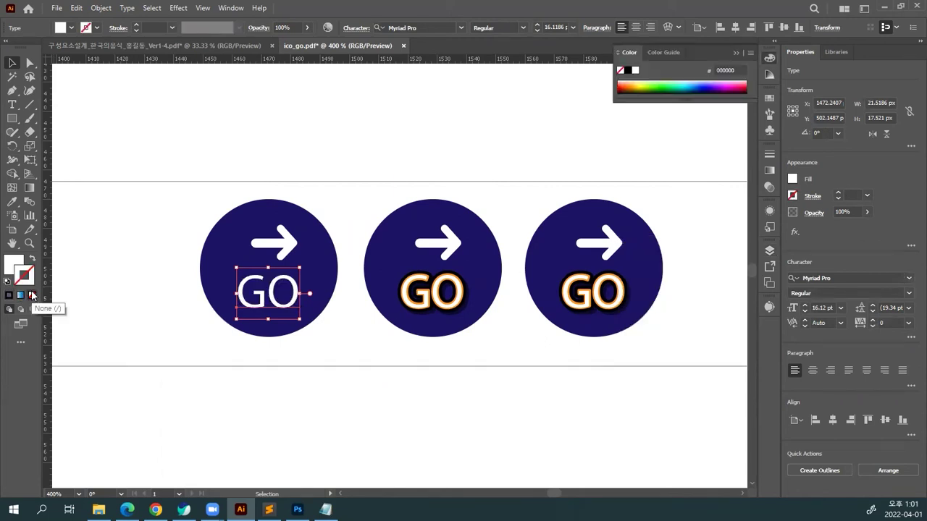
click(433, 393)
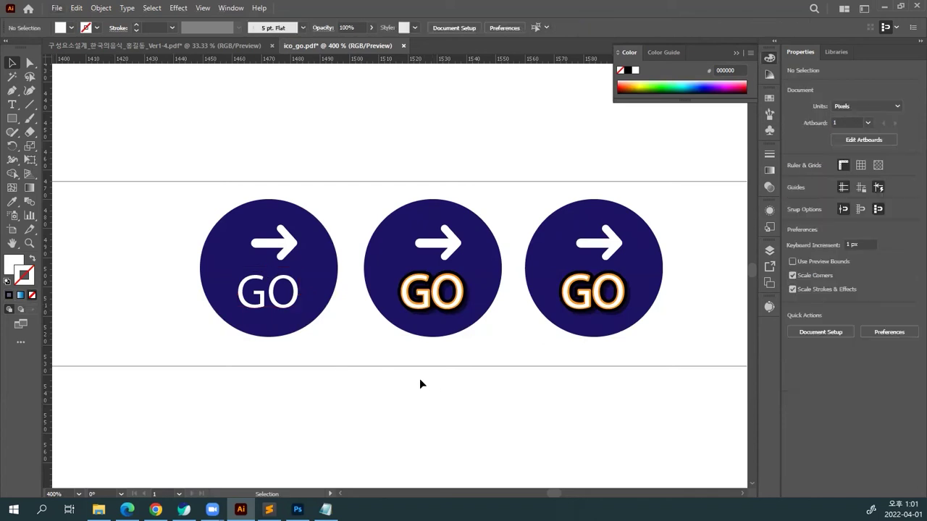
Apply the first icon's plain GO text appearance to the middle icon's GO text with the Eyedropper.
click(437, 308)
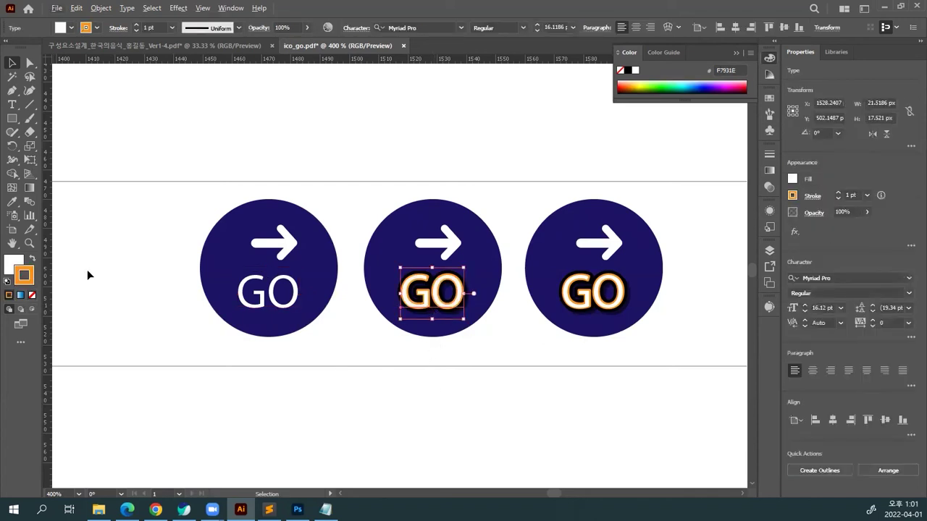
click(13, 202)
click(405, 305)
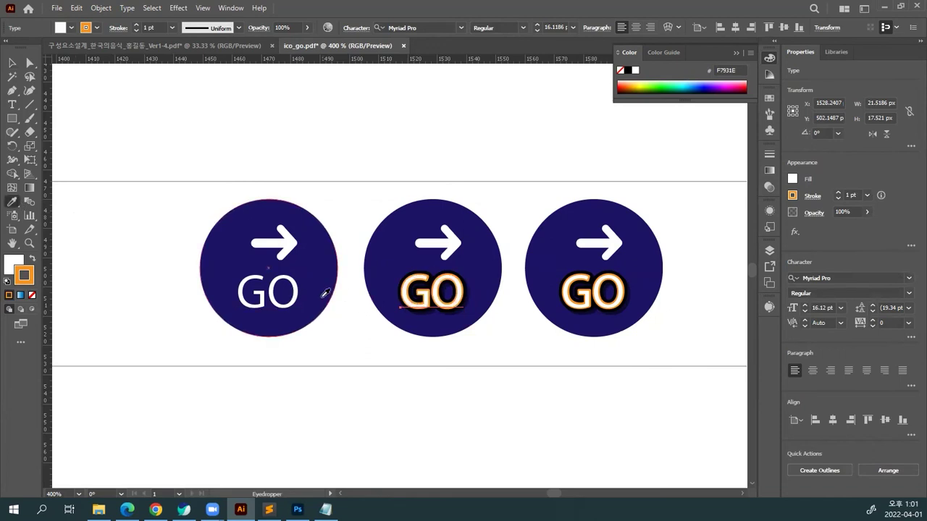
click(299, 289)
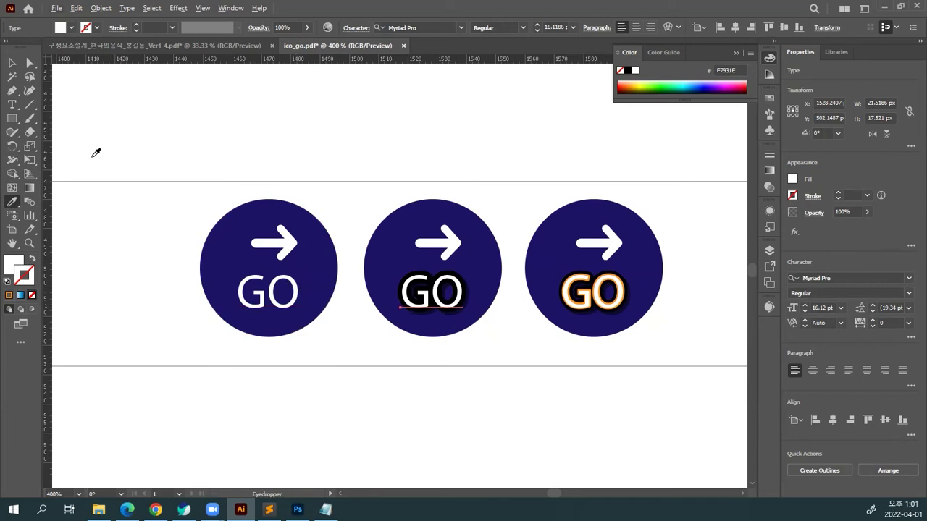
click(13, 64)
Delete the entire middle icon, including its circle, arrow and GO text.
click(436, 316)
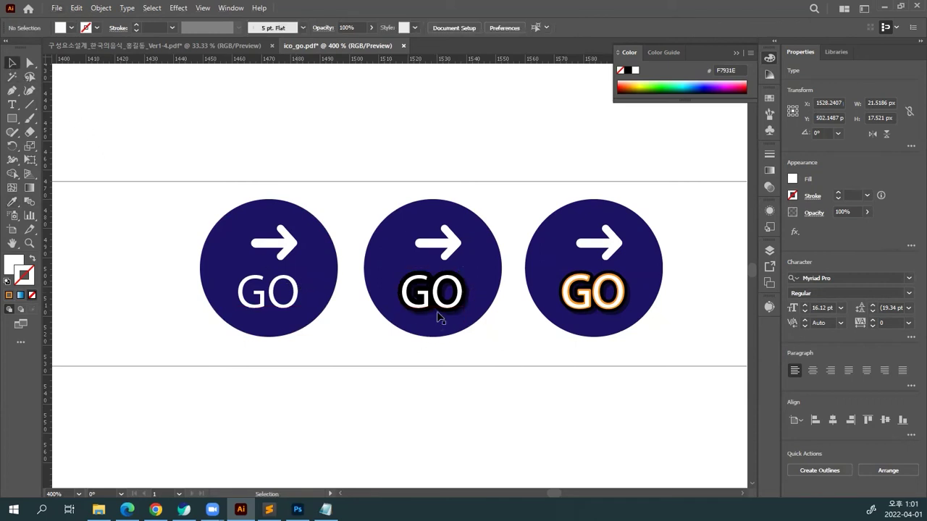
click(434, 308)
click(408, 358)
click(426, 306)
drag(468, 372, 390, 196)
key(Delete)
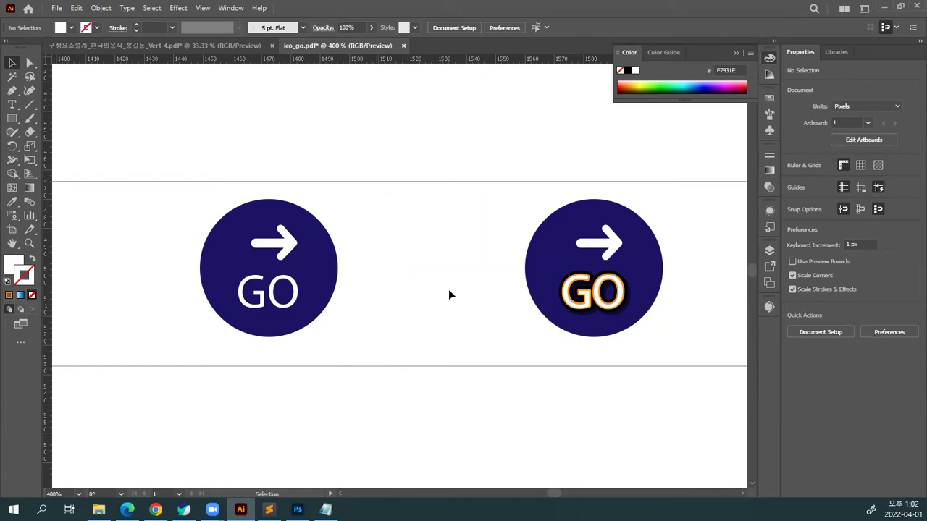
Move the remaining outlined GO icon horizontally closer to the plain one, centring it at about X 1540 px.
drag(518, 188, 706, 351)
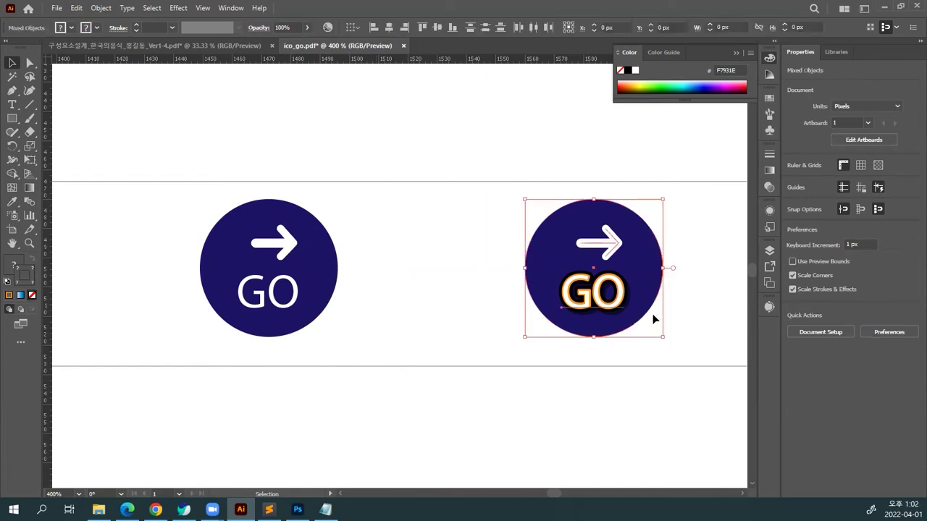
drag(655, 319, 525, 319)
click(561, 337)
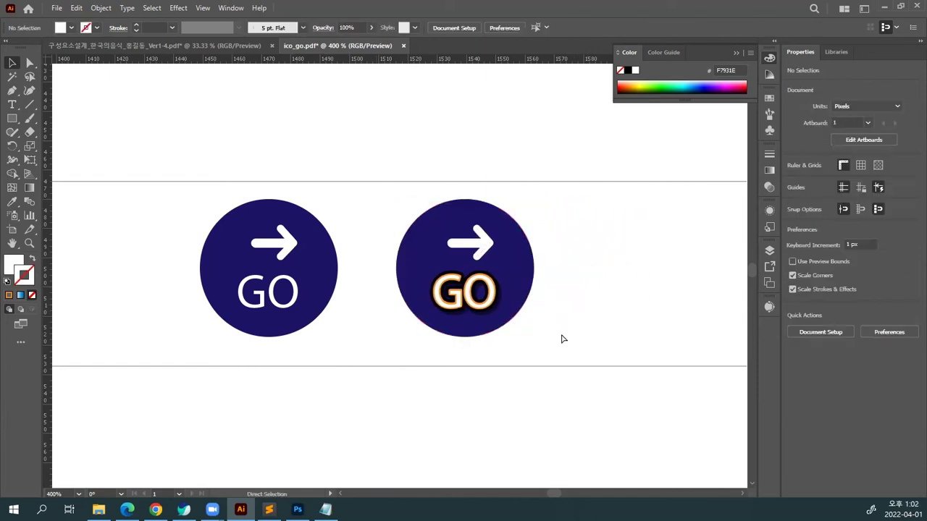
Examine the outlined GO icon's parts by selecting its circle, arrow and text one at a time.
key(ctrl+plus)
key(ctrl+plus)
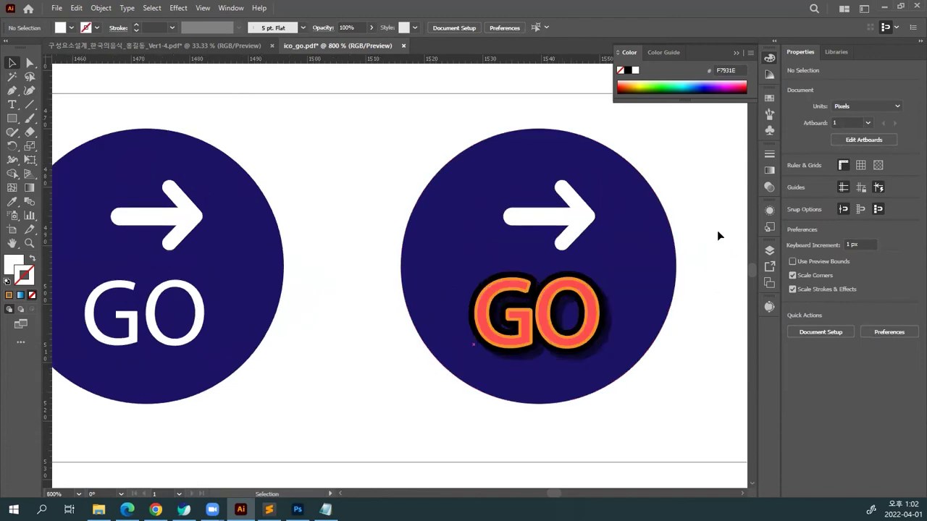
drag(685, 232, 611, 210)
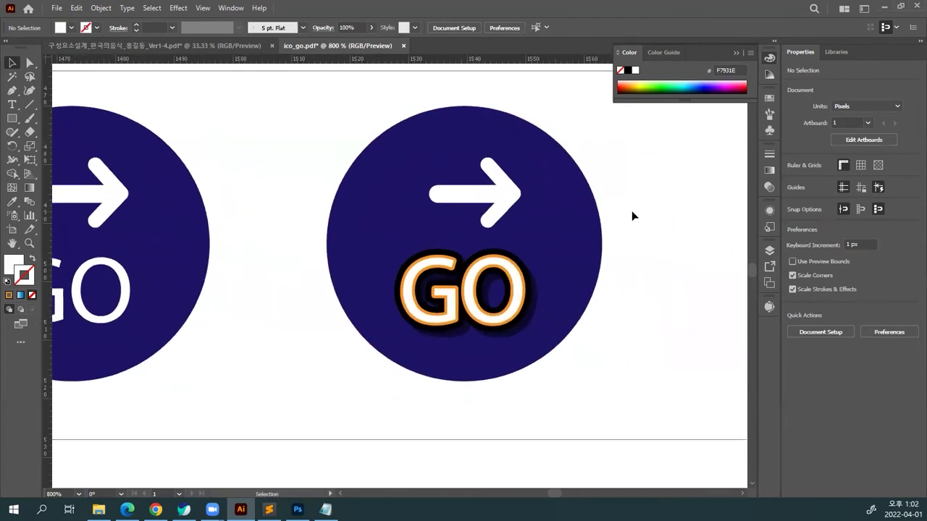
click(590, 230)
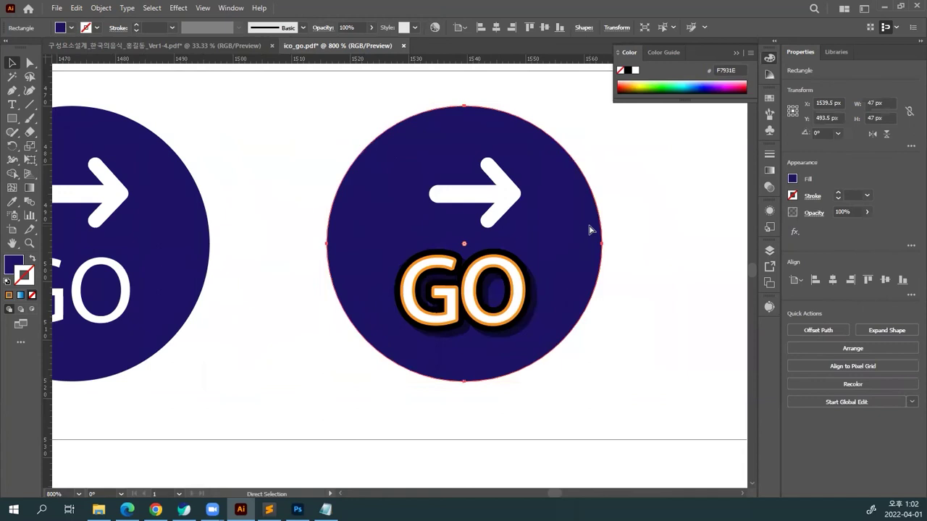
key(ctrl+shift+a)
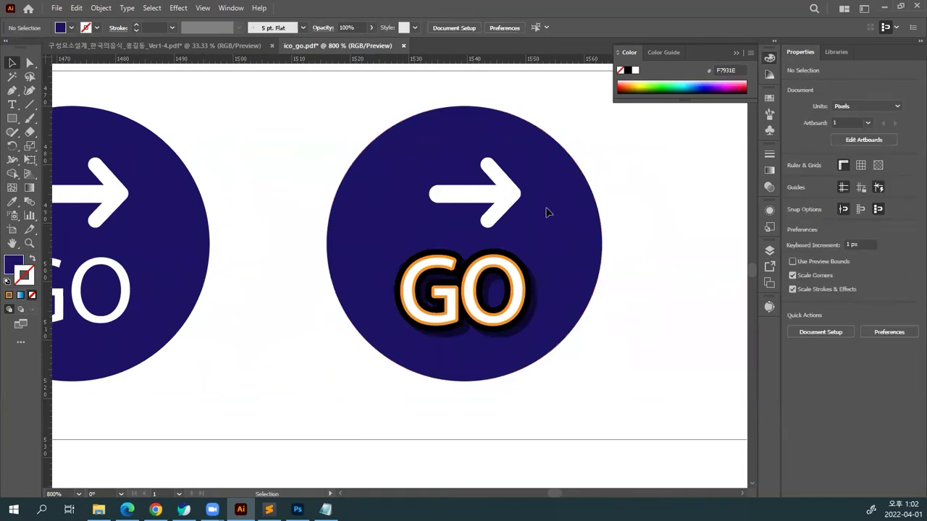
click(433, 179)
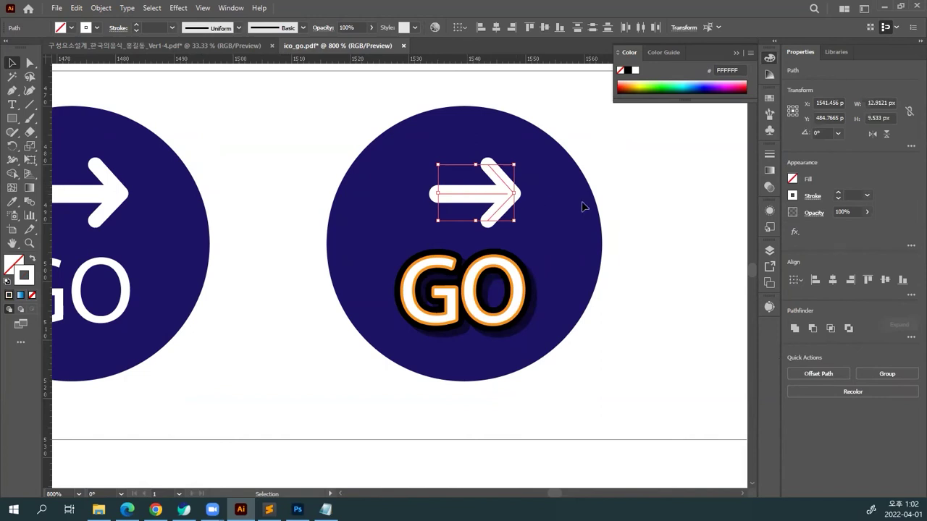
key(ctrl+shift+a)
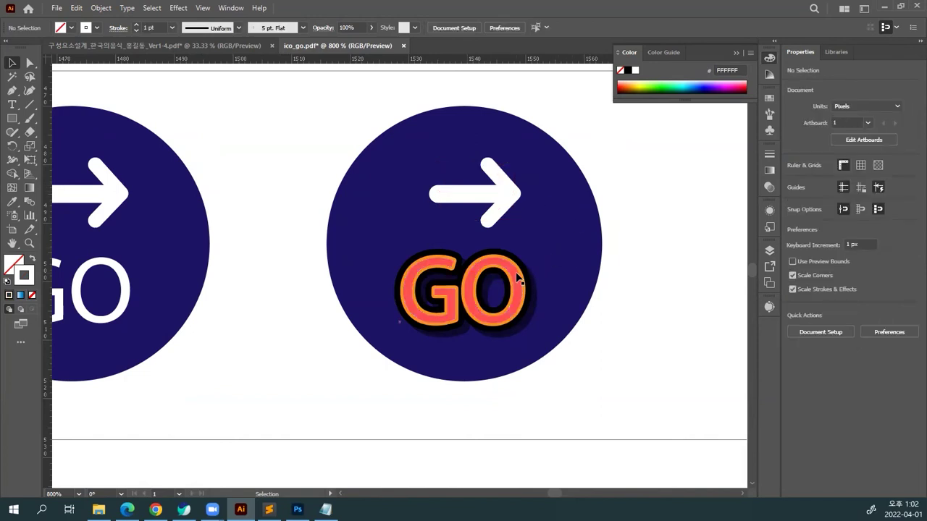
click(517, 278)
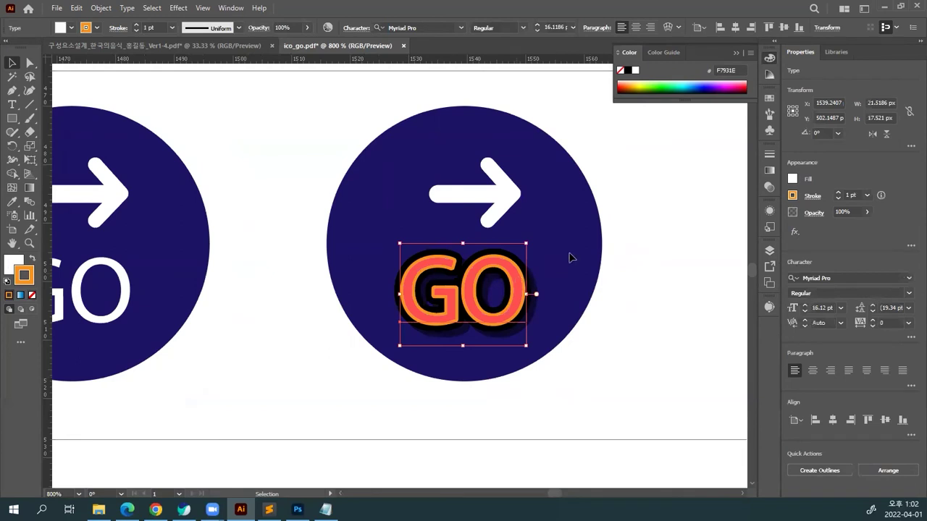
key(ctrl+shift+a)
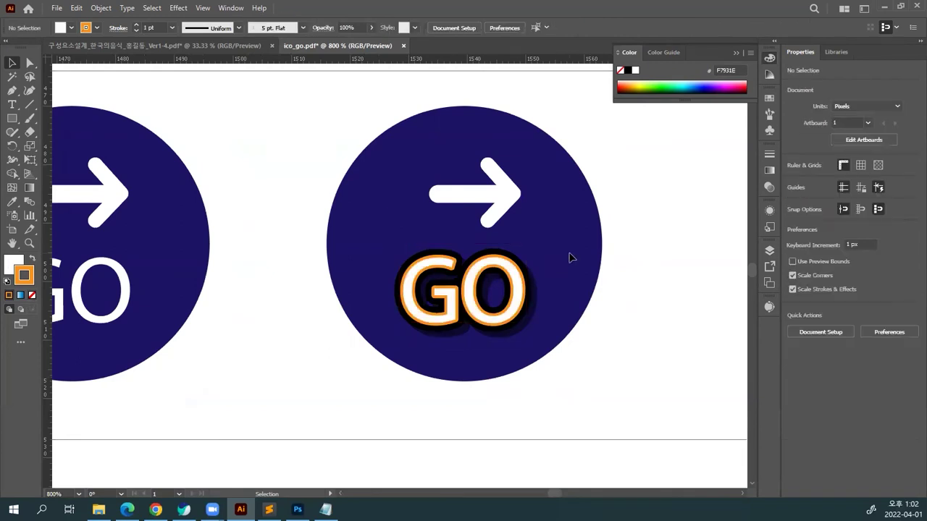
Try expanding the fill and stroke of the outlined GO icon's arrow and check its shapes in Outline view.
click(460, 184)
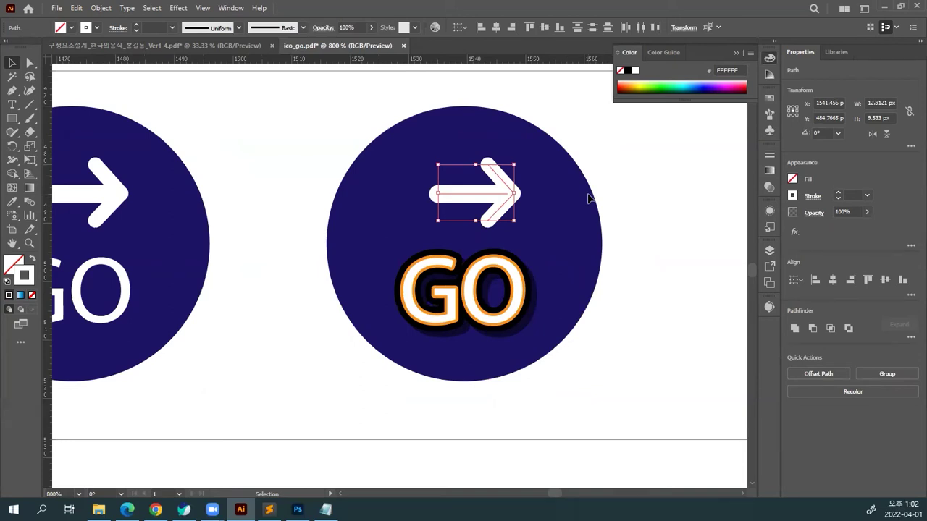
drag(575, 196, 479, 231)
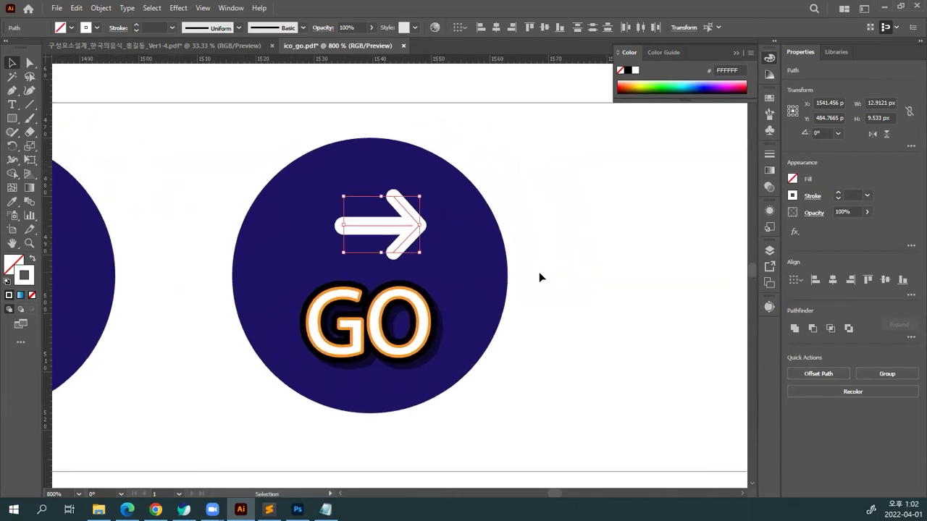
scroll(539, 277, left, 5)
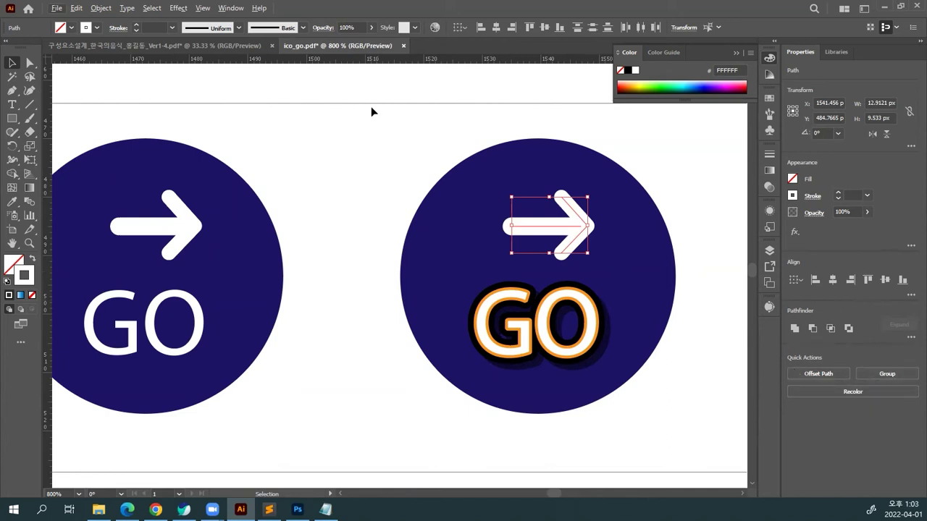
click(101, 8)
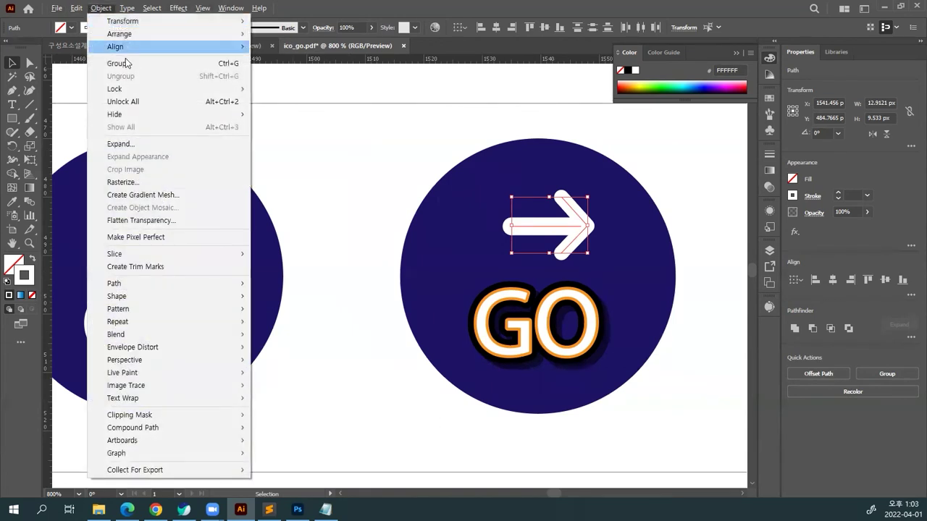
click(118, 144)
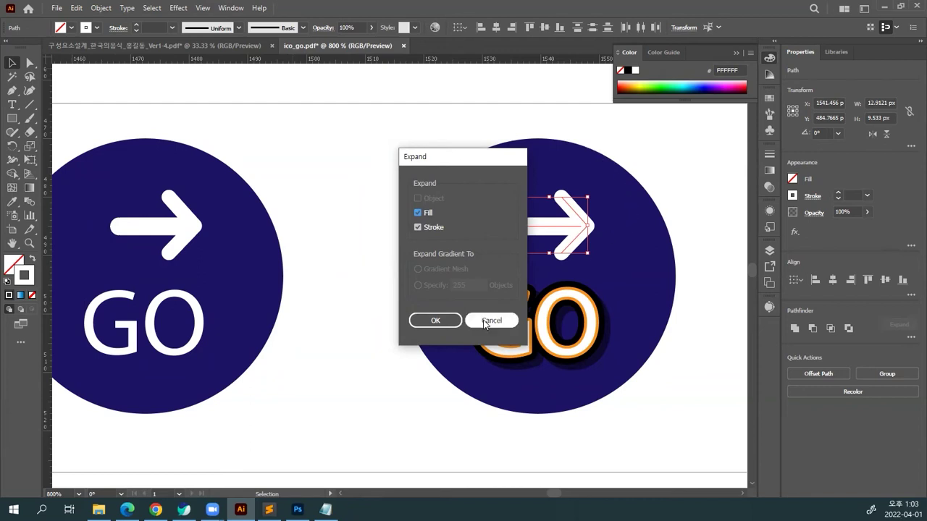
click(444, 320)
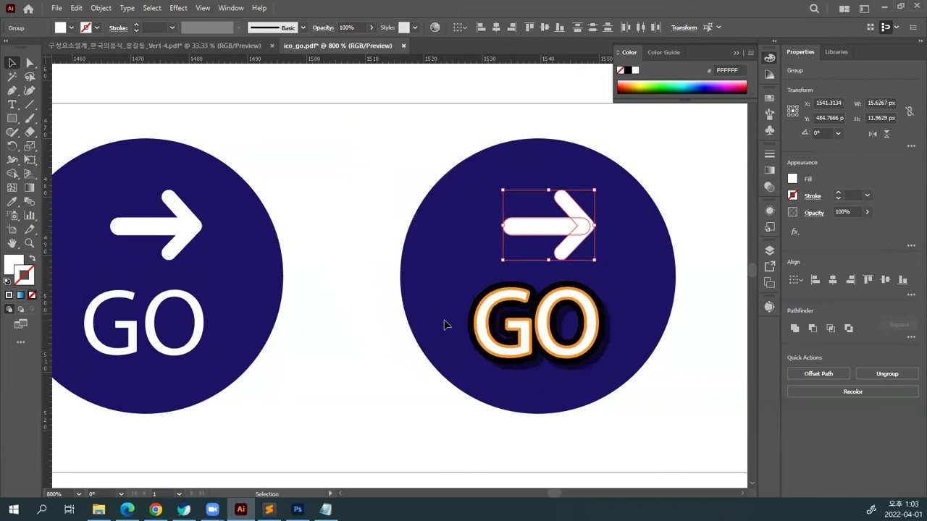
key(a)
key(ctrl+y)
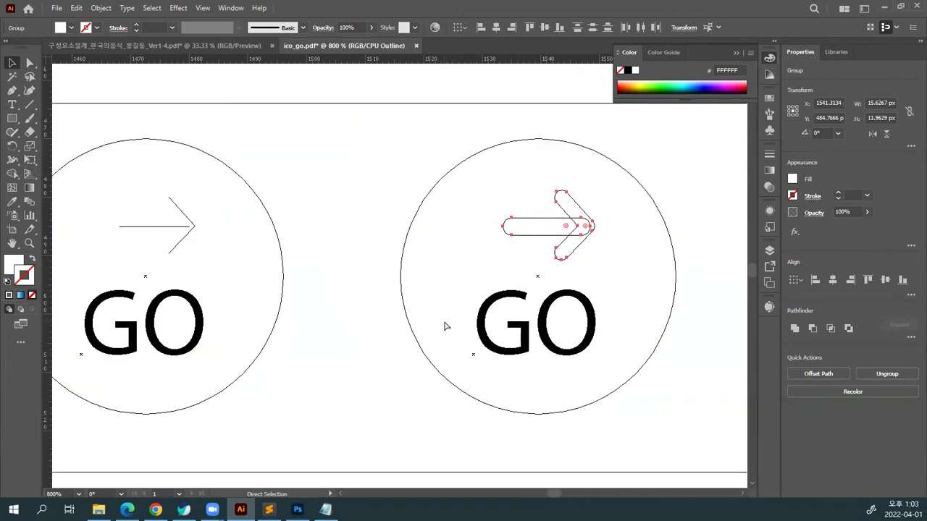
key(v)
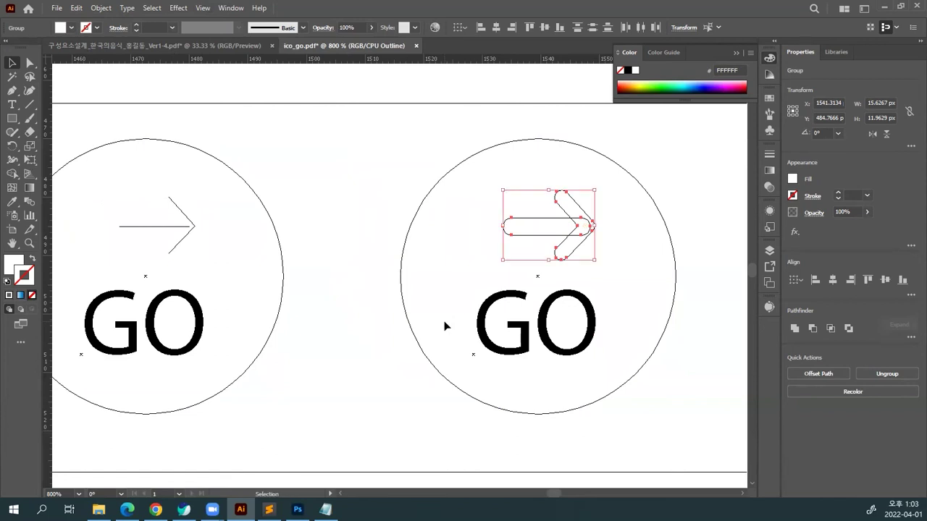
key(ctrl+z)
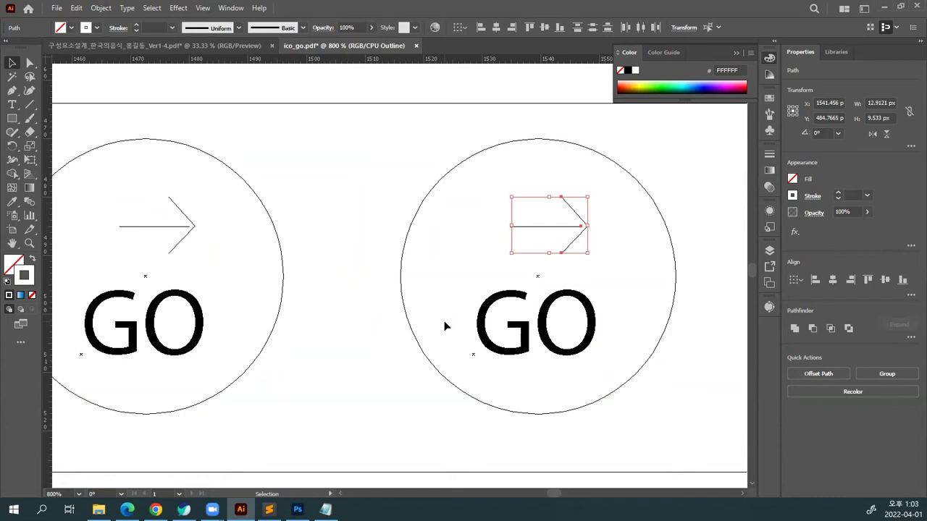
Switch the artwork between Outline view and GPU Preview to compare the arrow's bare paths with its rendered strokes.
key(a)
key(ctrl+y)
key(v)
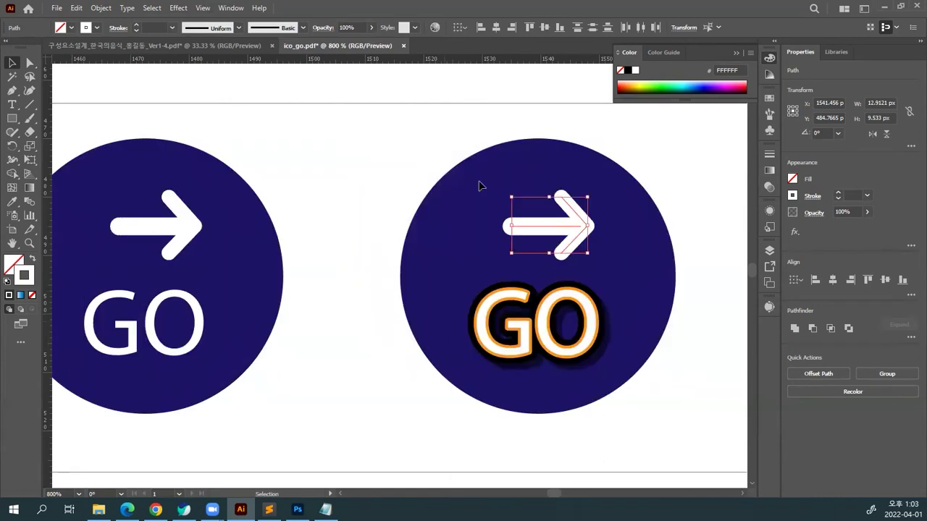
click(207, 10)
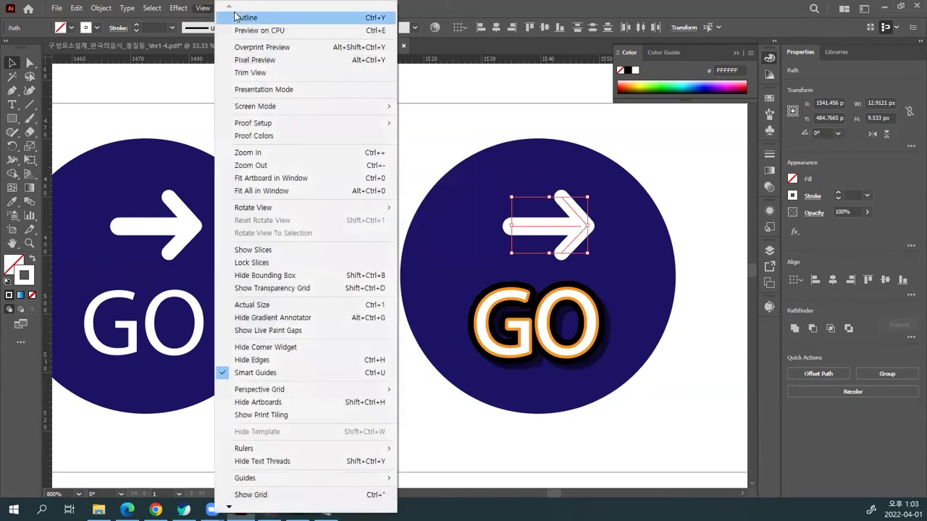
click(371, 20)
click(206, 10)
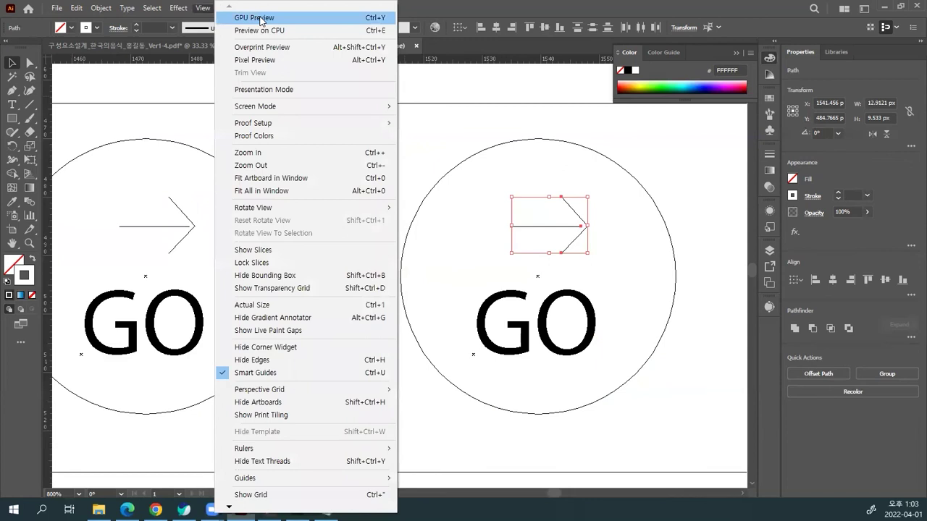
click(345, 22)
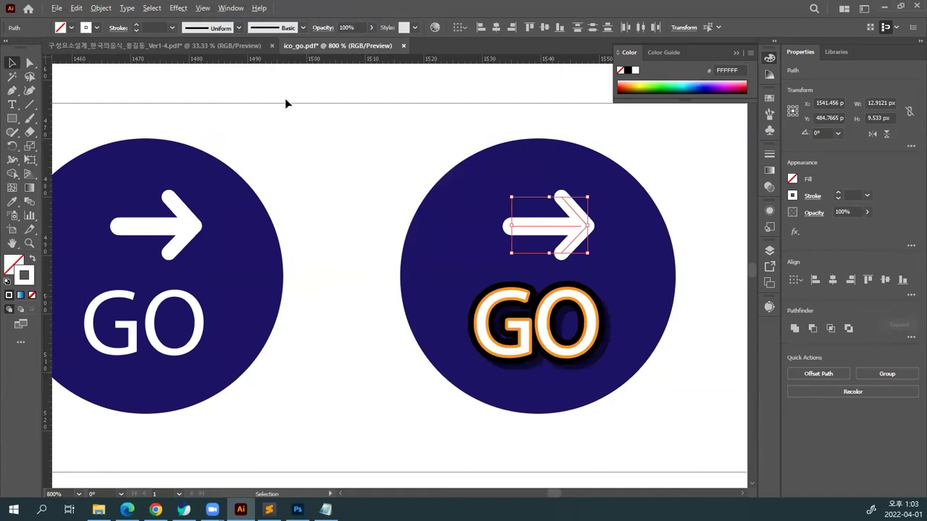
Expand the fill and stroke of the outlined icon's arrow into shapes and inspect them in Outline view.
click(101, 8)
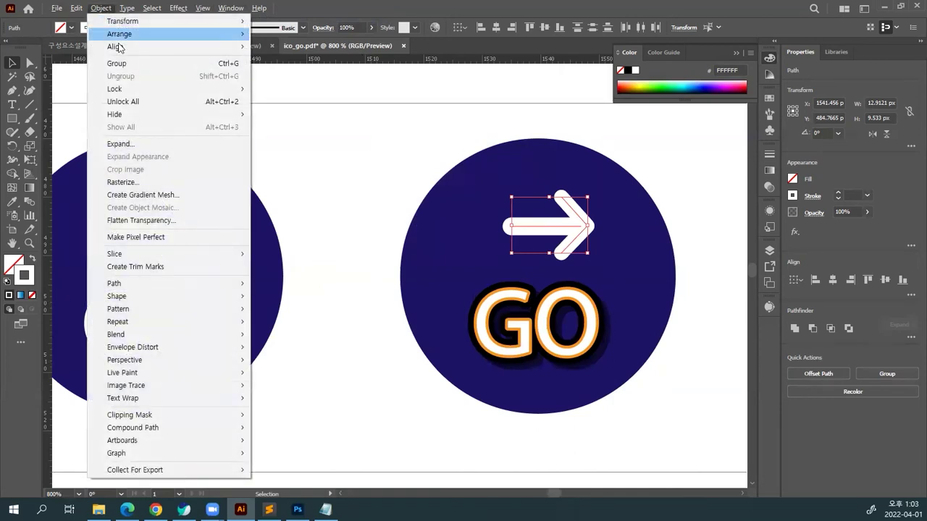
click(137, 144)
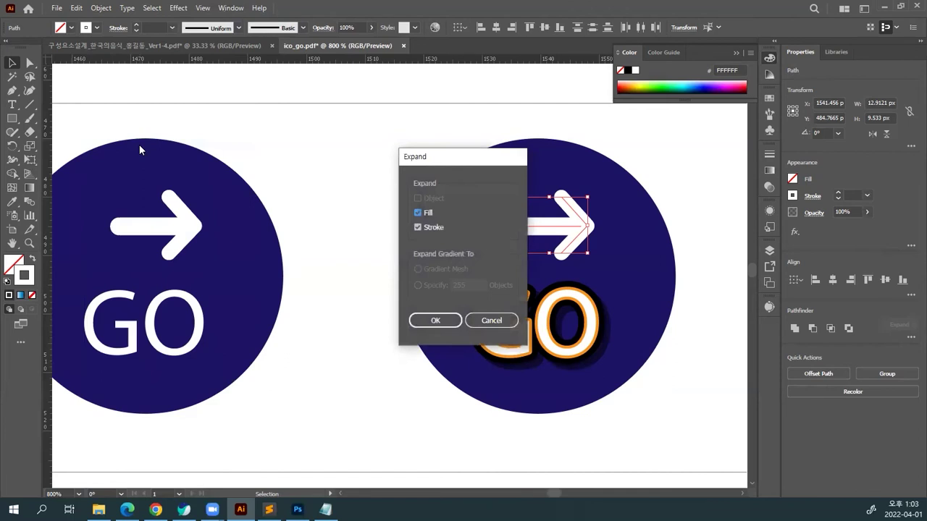
key(Return)
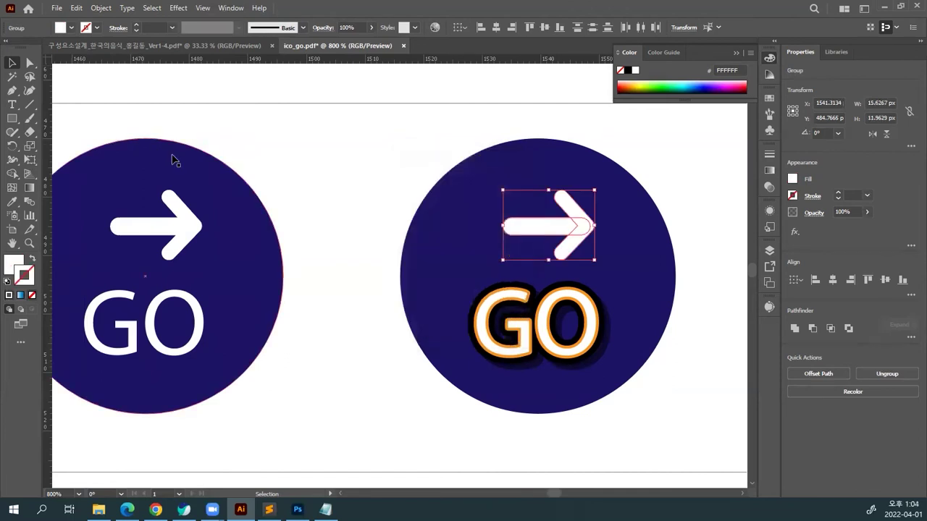
key(ctrl+y)
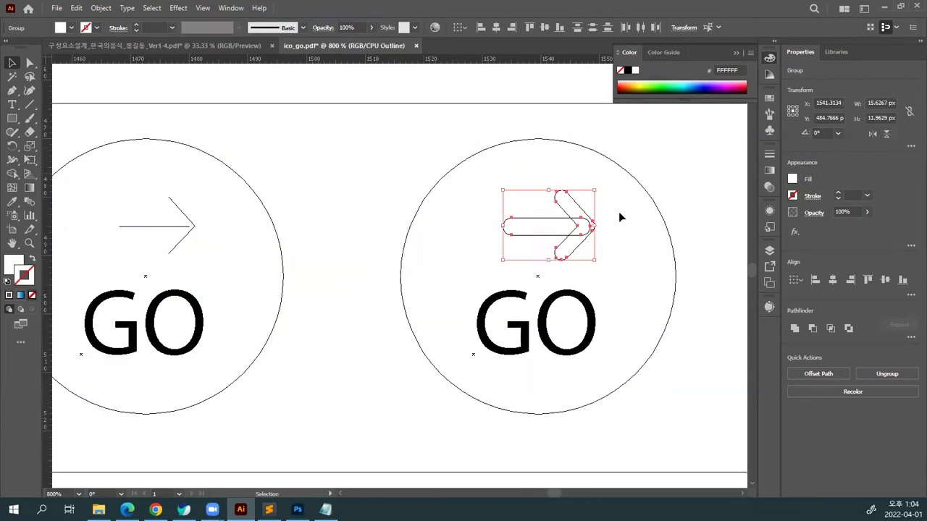
click(662, 172)
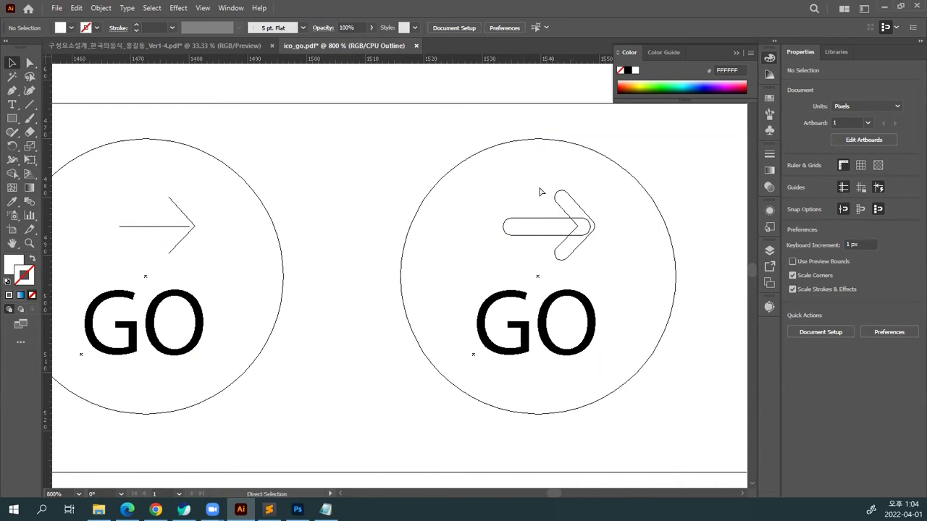
key(ctrl+y)
Try moving the arrow's expanded shaft away from its head.
drag(535, 230, 463, 231)
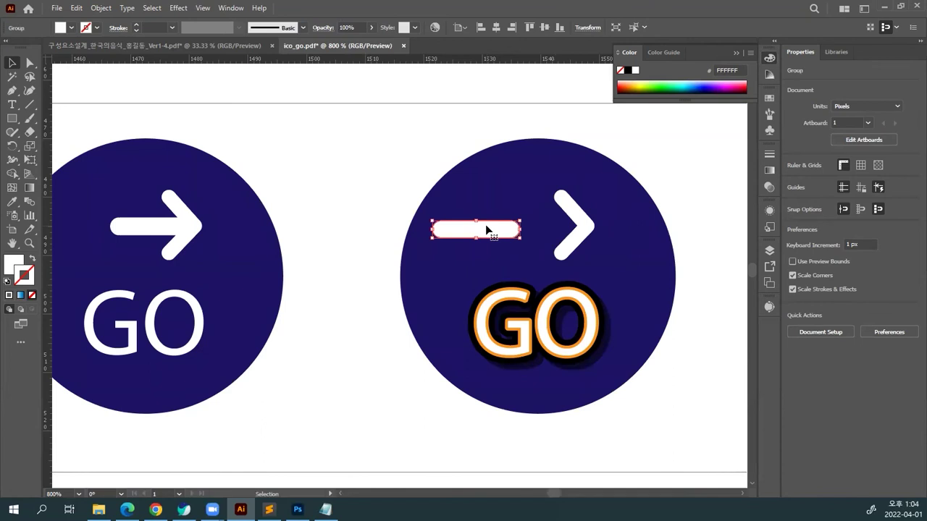
key(ctrl+z)
Combine the expanded arrow's shaft and head with Pathfinder Merge and check the single contour in Outline view.
drag(619, 250, 505, 192)
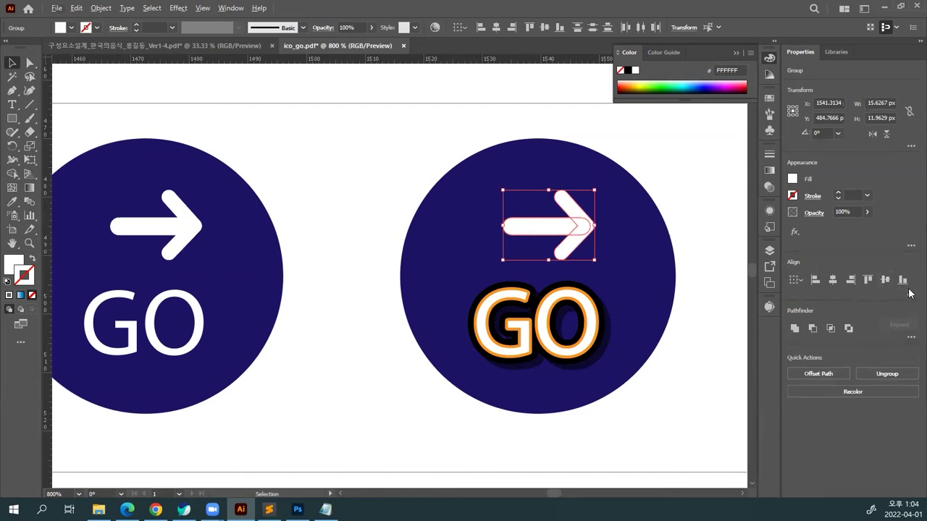
click(911, 337)
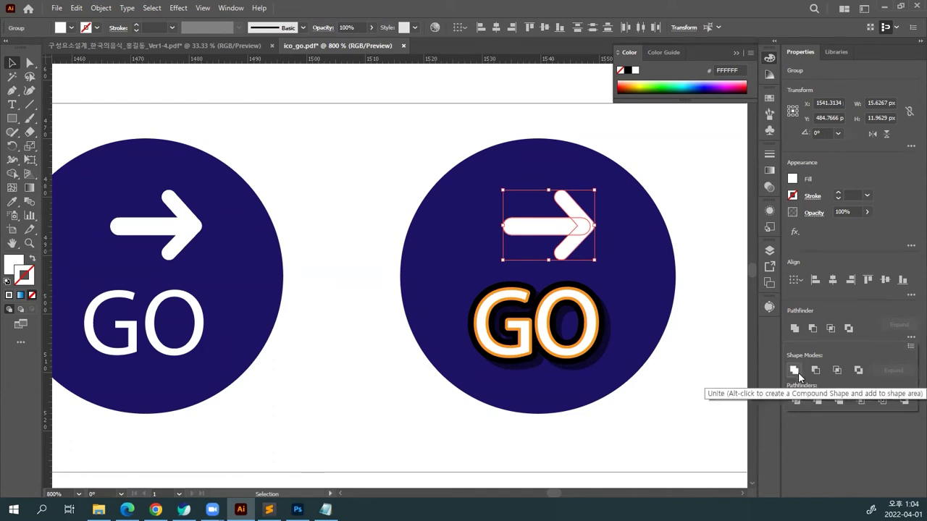
click(838, 400)
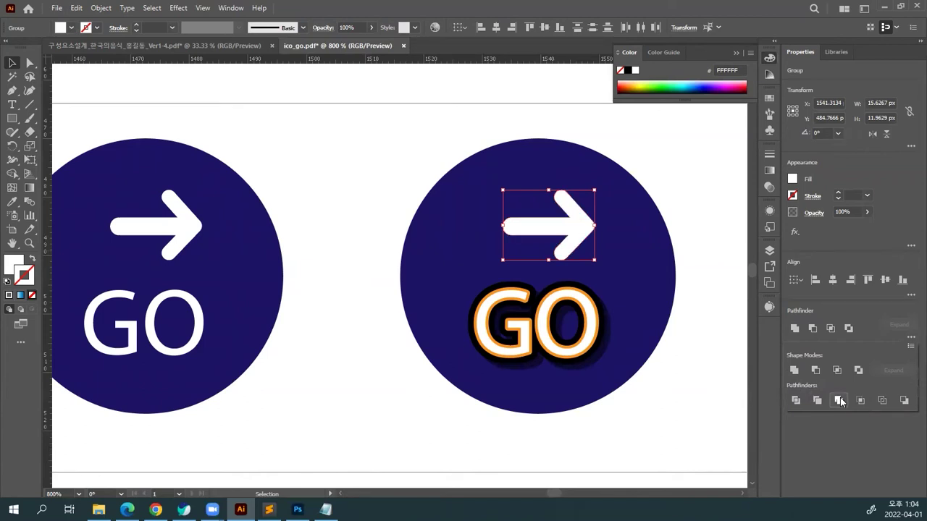
key(ctrl+shift+a)
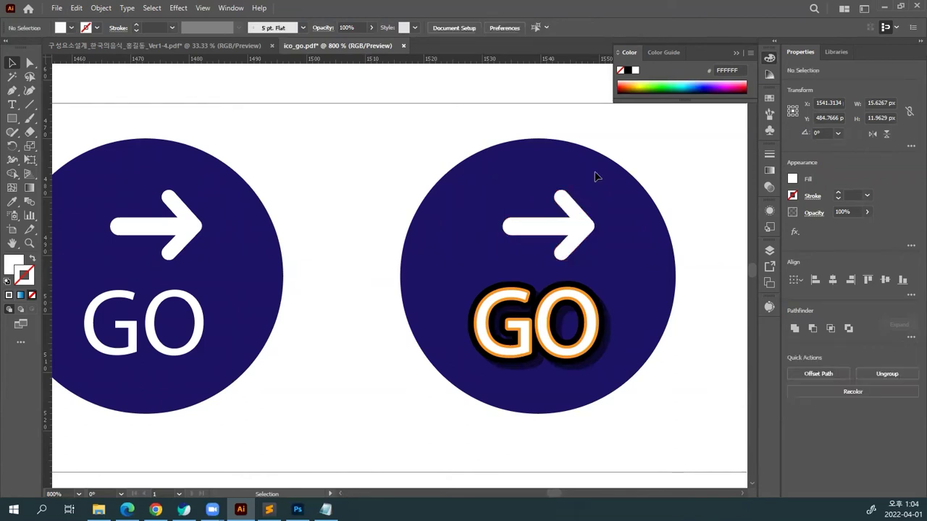
key(ctrl+y)
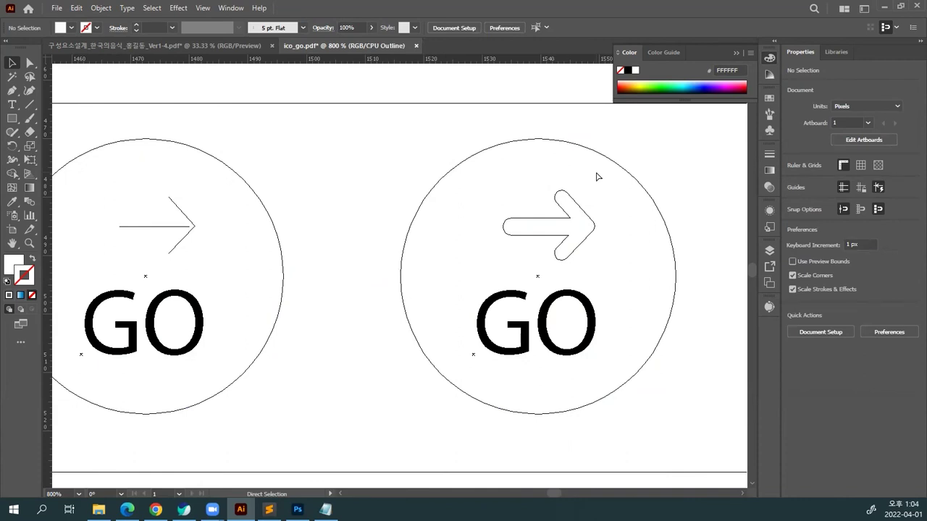
key(ctrl+y)
Apply the saved graphic style with the 2 pt orange stroke to the merged arrow.
drag(631, 193, 505, 182)
click(475, 194)
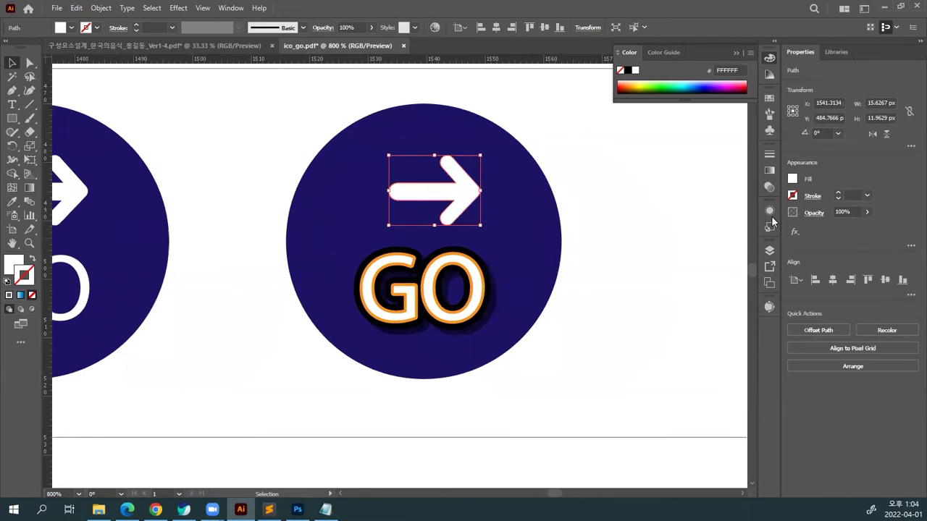
drag(630, 233, 710, 265)
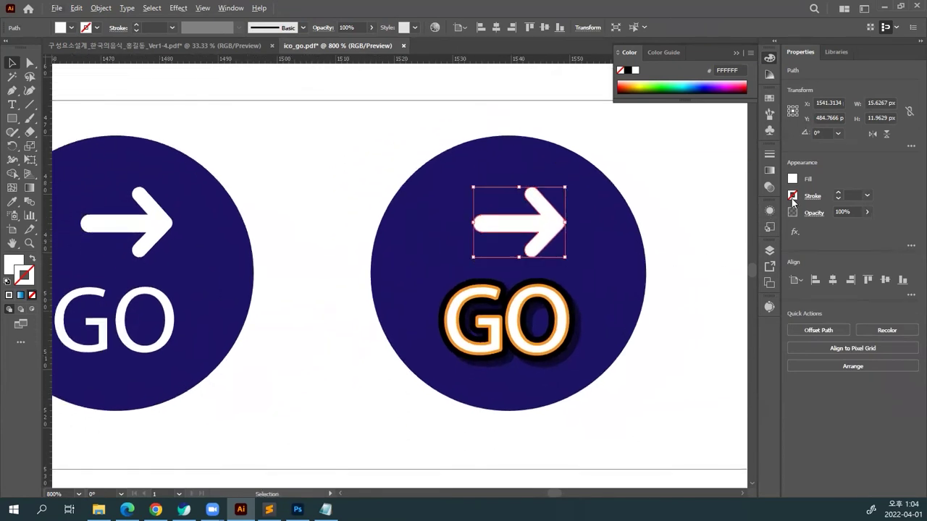
click(769, 211)
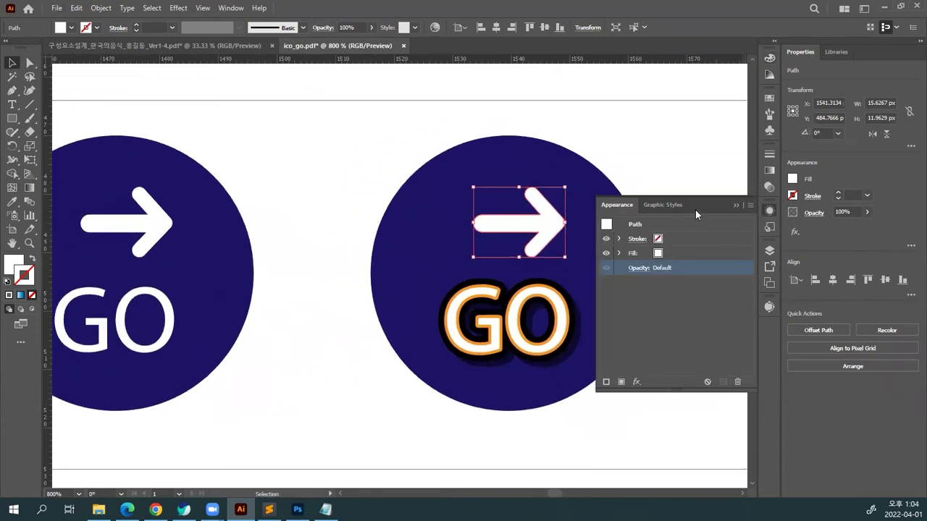
click(673, 206)
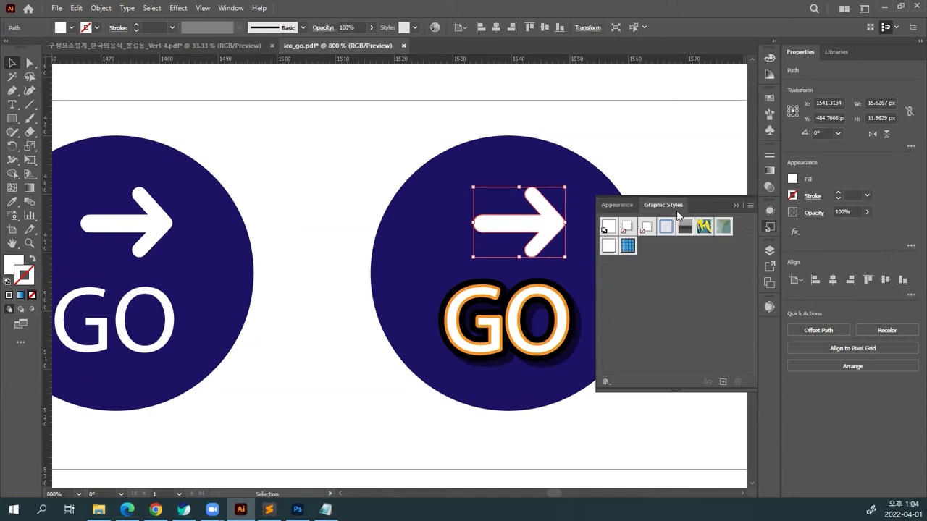
click(610, 247)
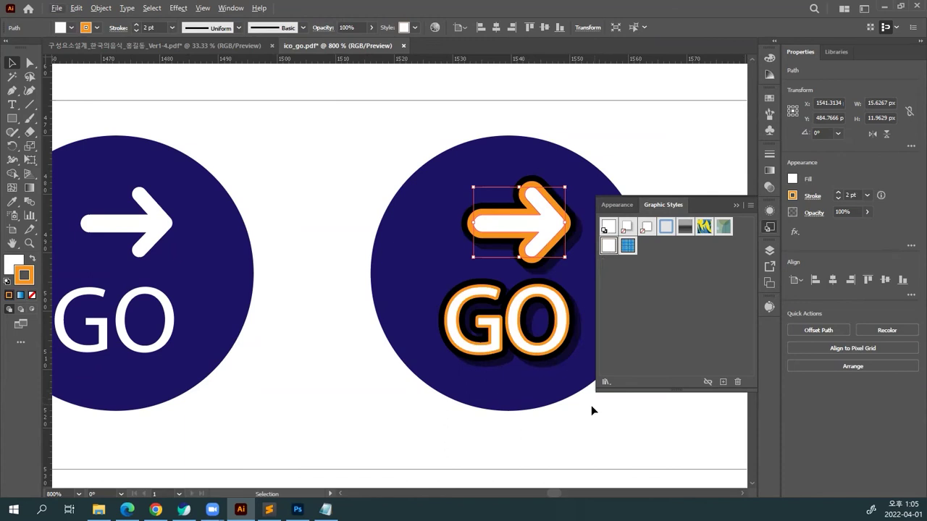
Save the outlined GO text's appearance as a new graphic style and apply it to the arrow above the text.
click(532, 352)
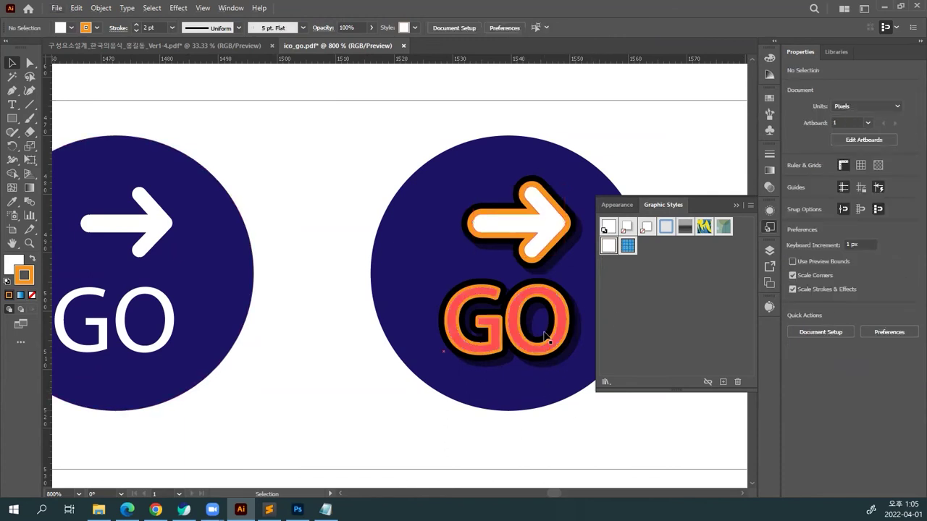
click(722, 382)
click(566, 230)
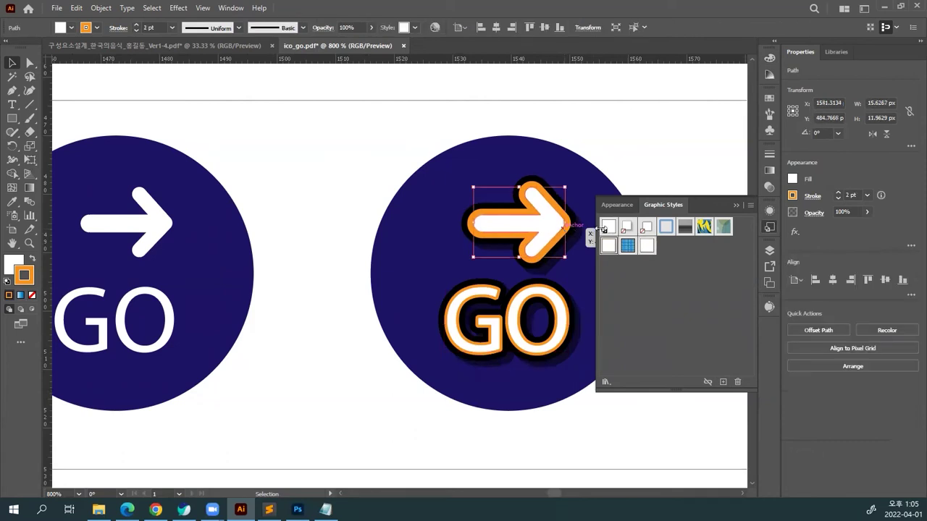
click(647, 246)
click(639, 166)
Try copying the styled arrow and GO text to the empty area beside the circle.
drag(645, 160, 451, 153)
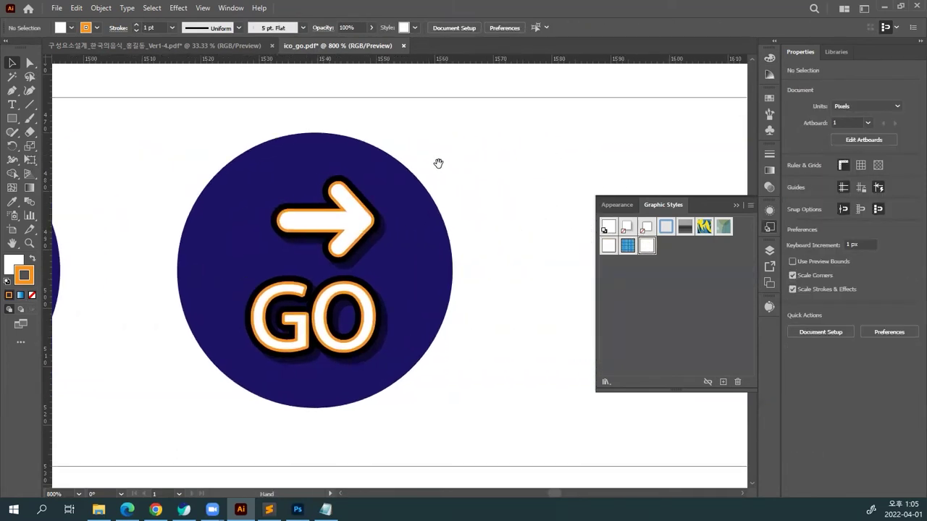
drag(442, 161, 354, 145)
drag(416, 320, 418, 212)
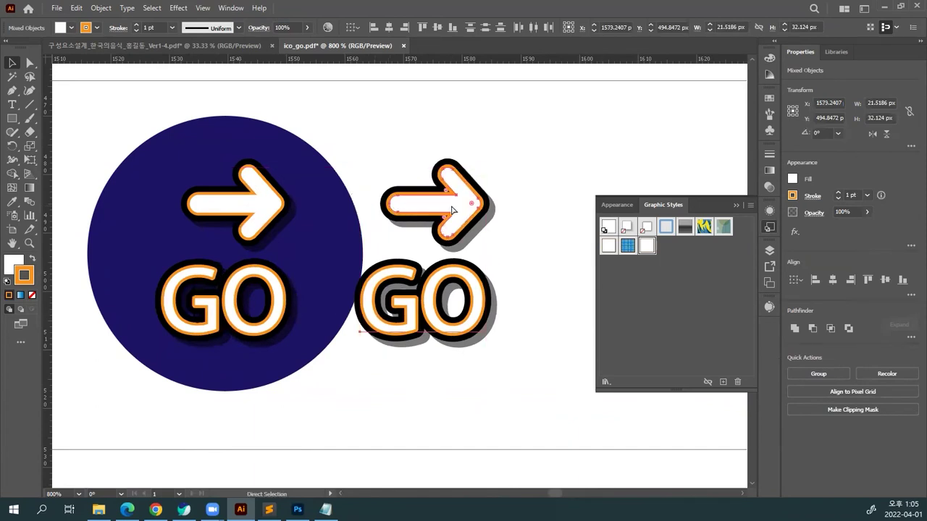
key(ctrl+z)
Remove the copied arrow and GO text from the empty area beside the circle.
click(469, 233)
key(ctrl+a)
key(v)
click(418, 343)
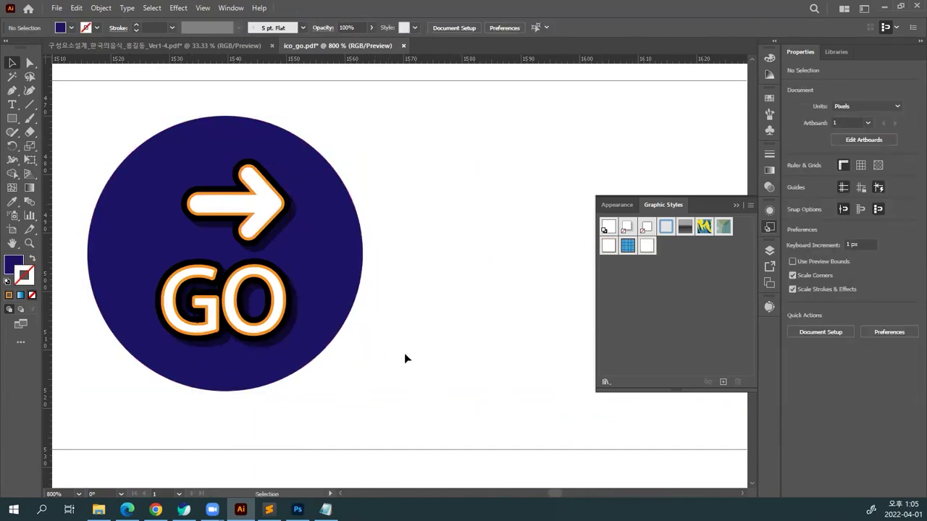
drag(386, 384, 167, 99)
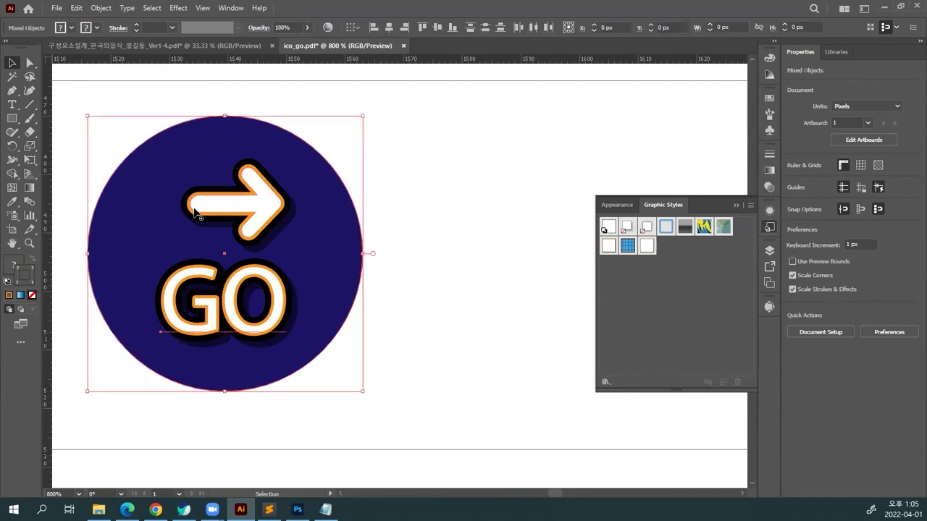
click(109, 9)
mouse_move(144, 95)
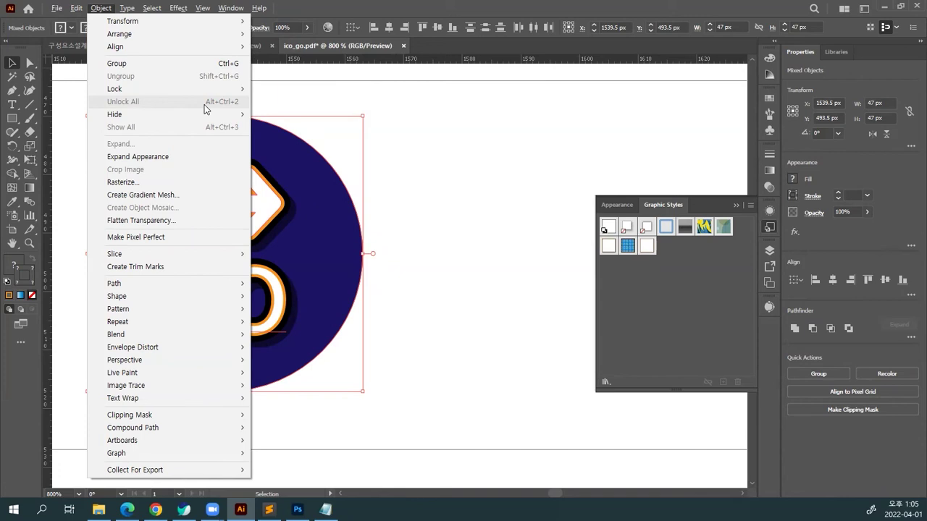
click(204, 104)
click(397, 176)
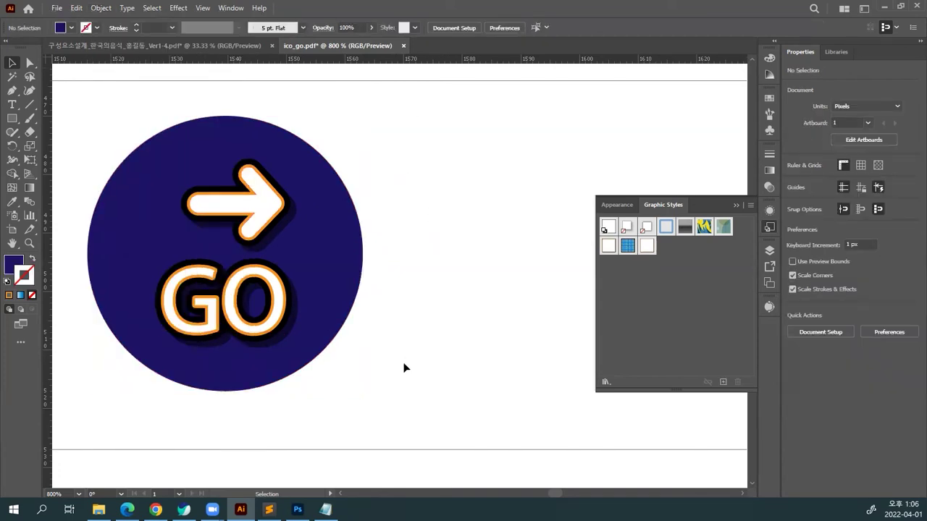
Duplicate the whole styled GO icon, circle included, about 54 px to its right and deselect it.
key(ctrl)
drag(399, 398, 491, 203)
scroll(474, 224, right, 5)
click(471, 275)
mouse_move(471, 275)
mouse_down()
mouse_move(538, 281)
mouse_move(472, 292)
mouse_up()
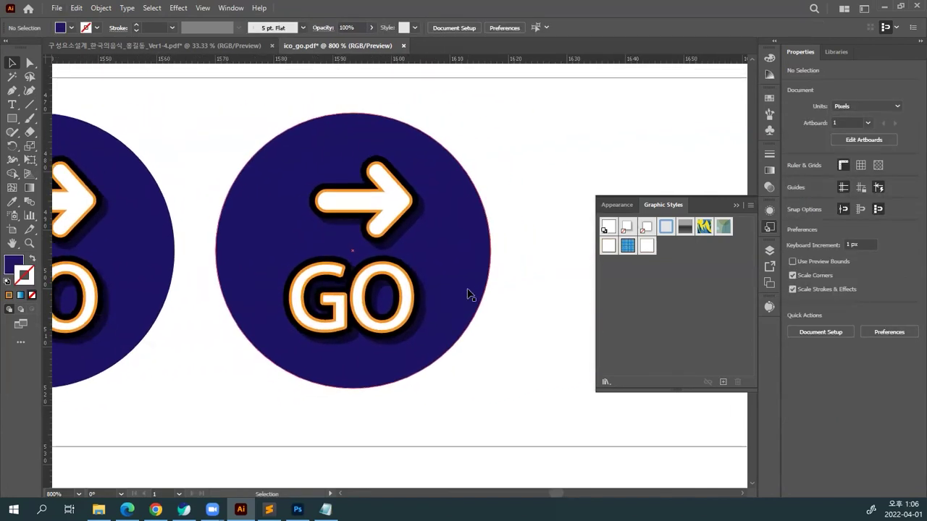
click(454, 289)
key(ctrl+shift+a)
Reset the duplicated icon's arrow to the default fill and stroke and set its stroke to None, leaving plain white.
click(391, 199)
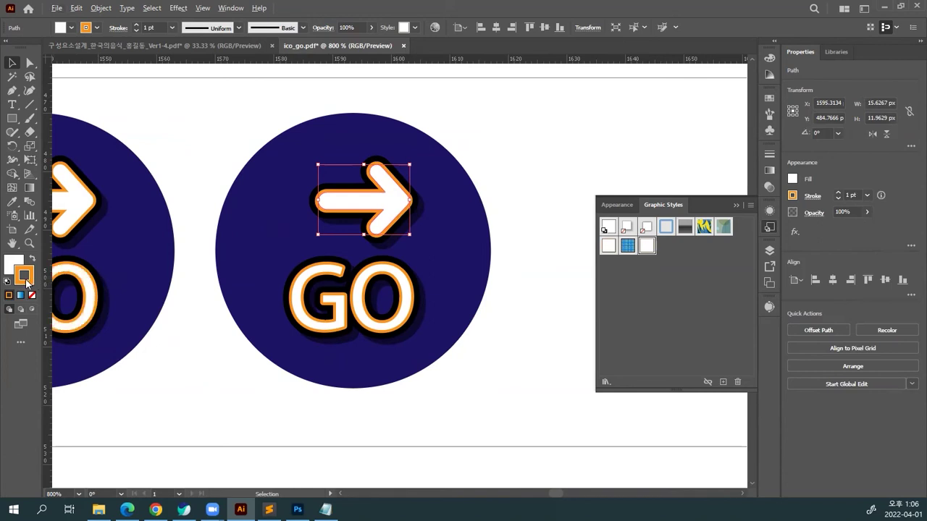
click(7, 282)
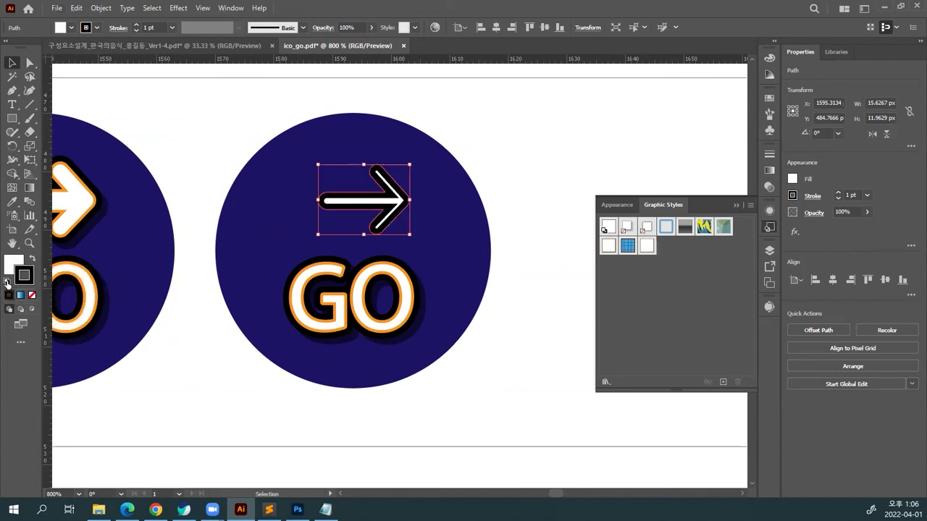
click(31, 295)
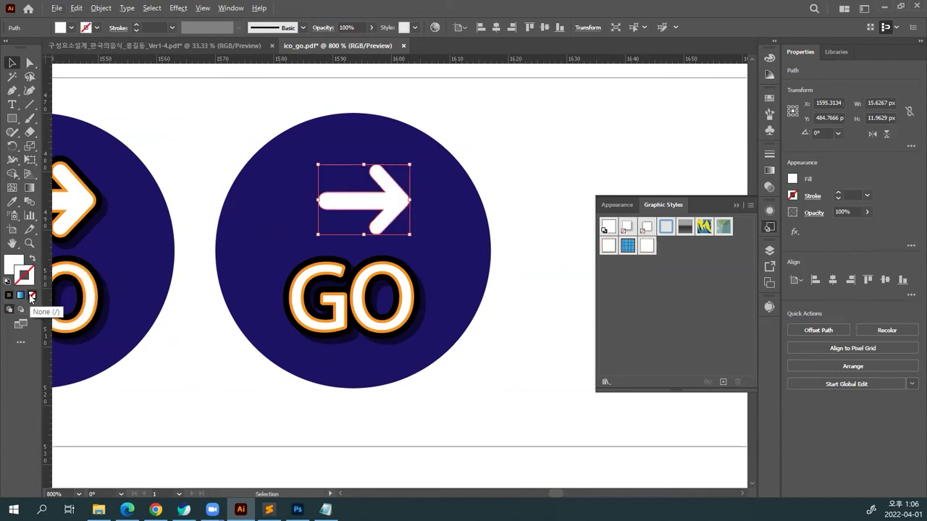
Reset the duplicated icon's GO text to the default fill and stroke and set its stroke to None.
click(340, 296)
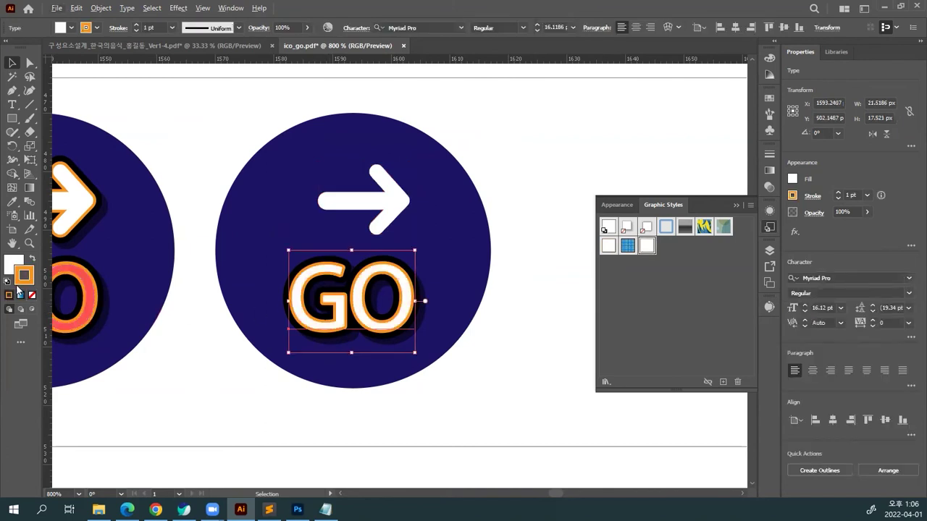
click(7, 283)
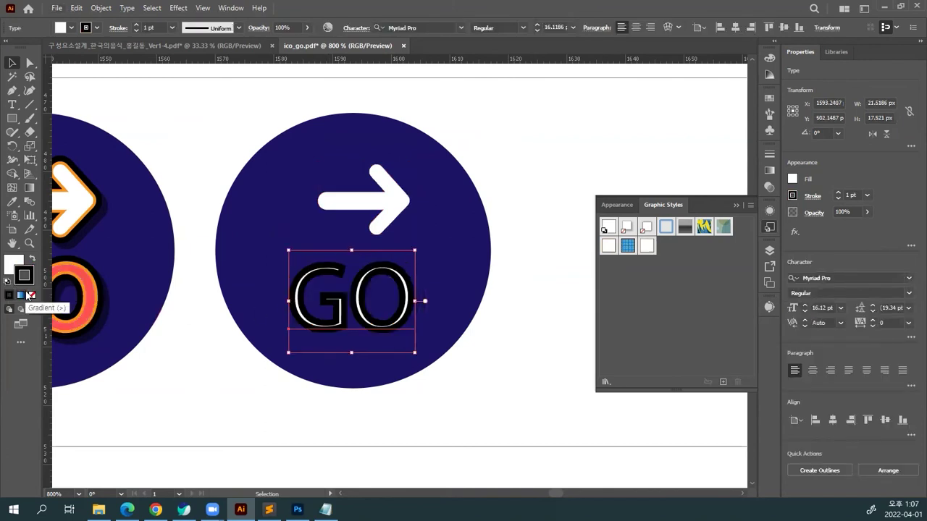
click(32, 295)
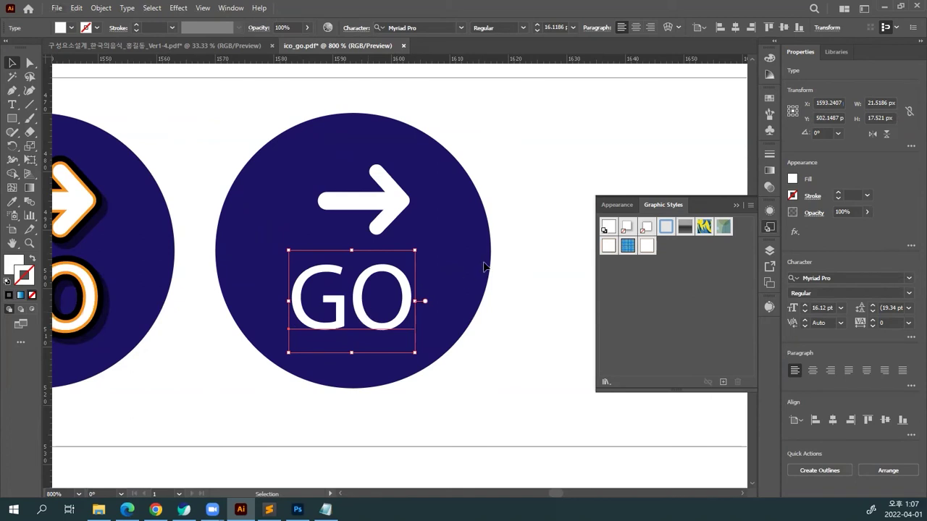
click(520, 264)
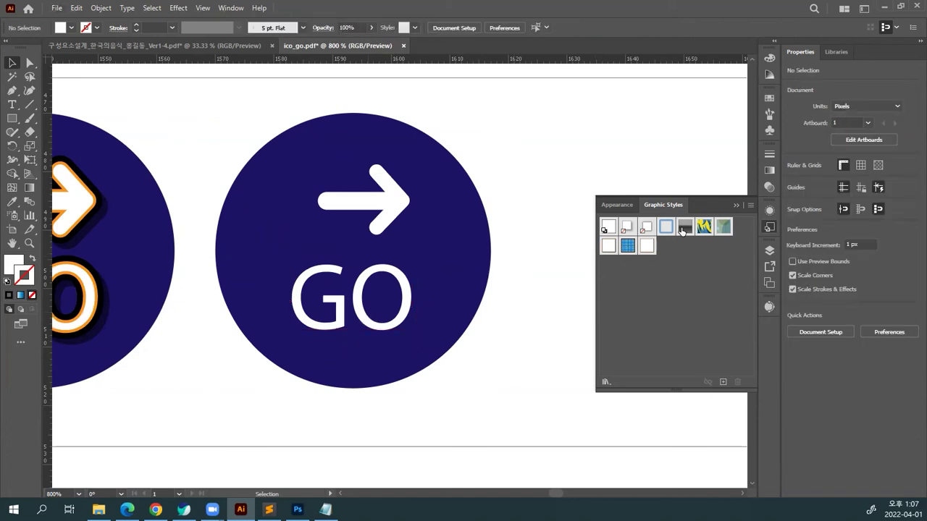
Open the 3D Effects graphic style library and place it clear of the plain GO icon.
click(750, 206)
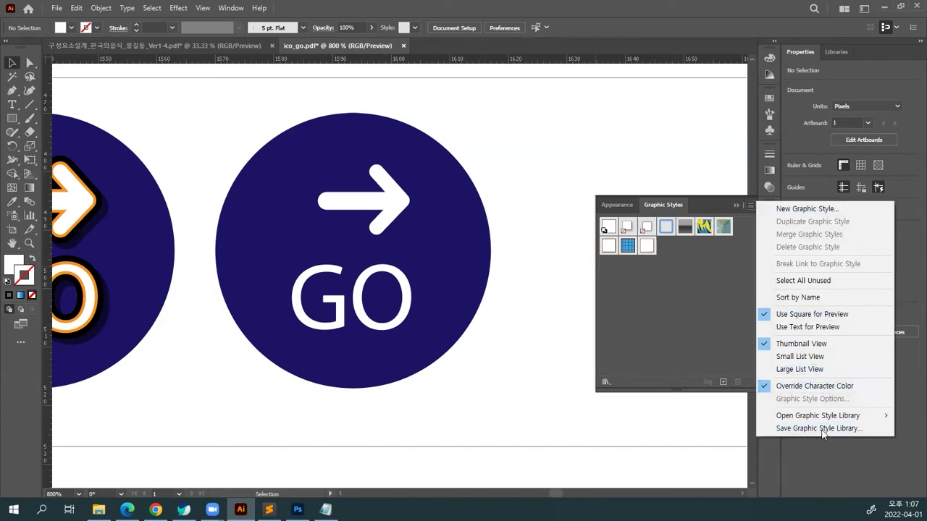
mouse_move(874, 420)
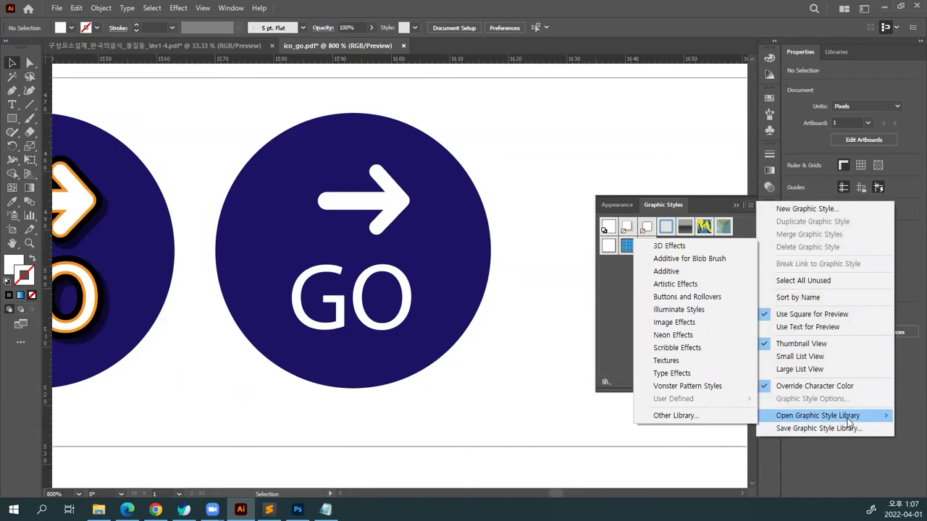
click(686, 246)
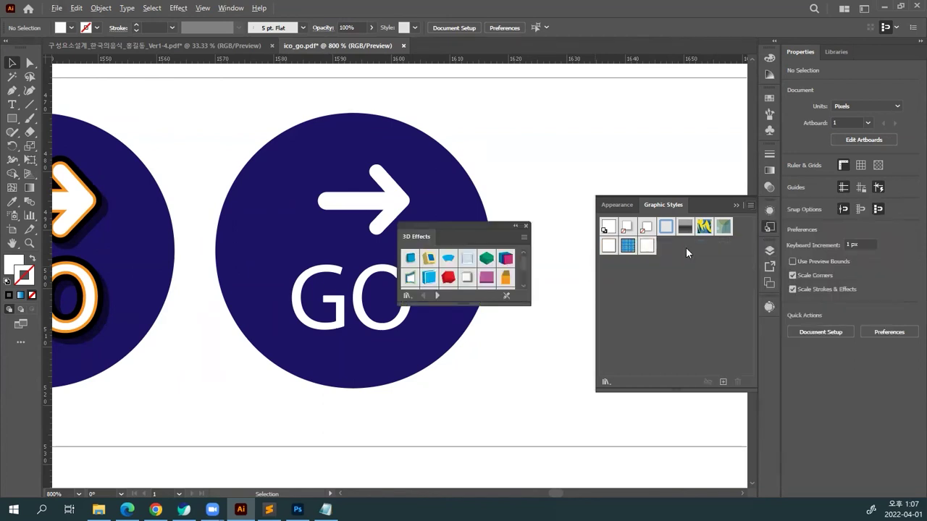
drag(477, 227, 592, 118)
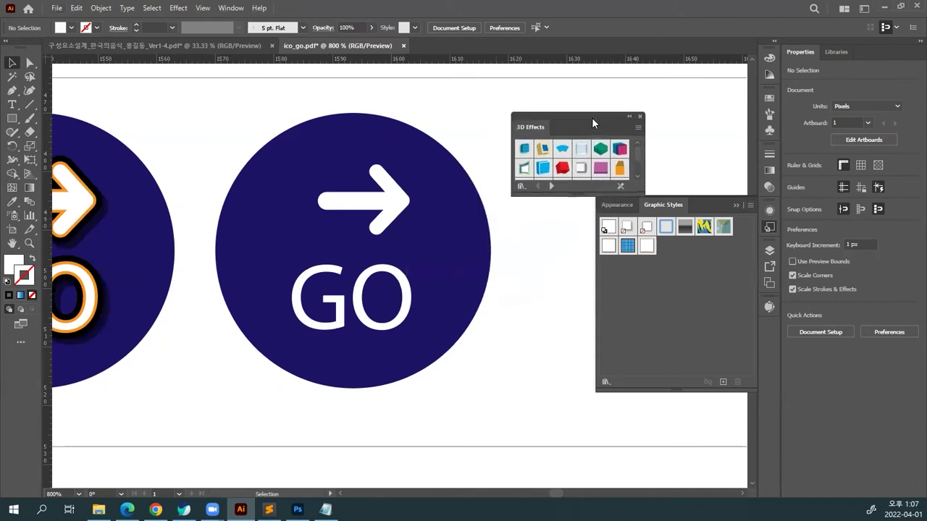
drag(503, 235, 356, 209)
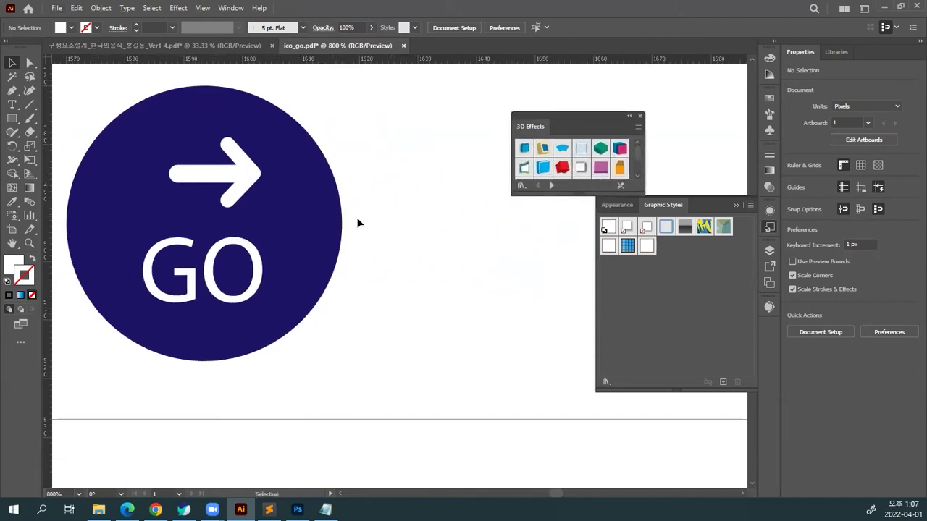
Duplicate the plain GO icon about 69 px to its right and bring the copy into view.
key(ctrl+a)
click(360, 348)
drag(369, 352, 156, 186)
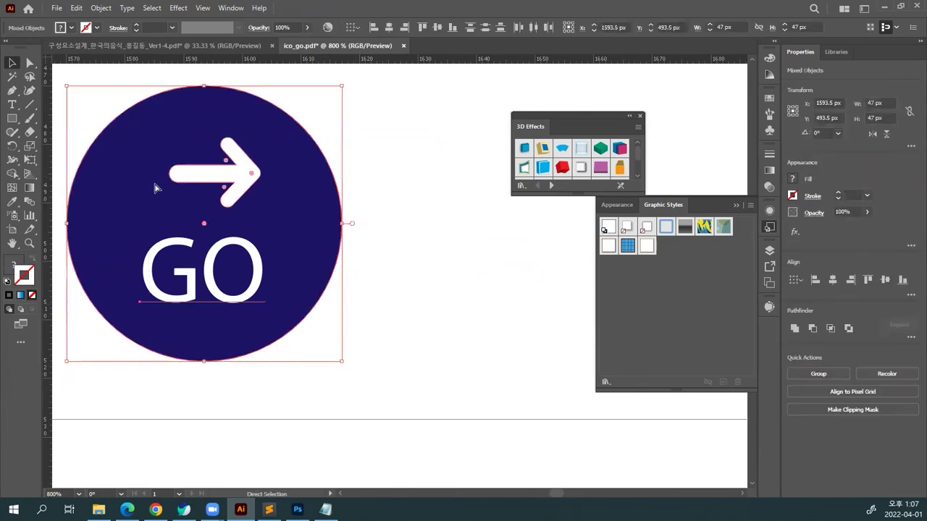
key(ctrl+minus)
key(ctrl+minus)
key(ctrl+minus)
drag(454, 282, 441, 191)
click(483, 234)
key(ctrl+plus)
key(ctrl+plus)
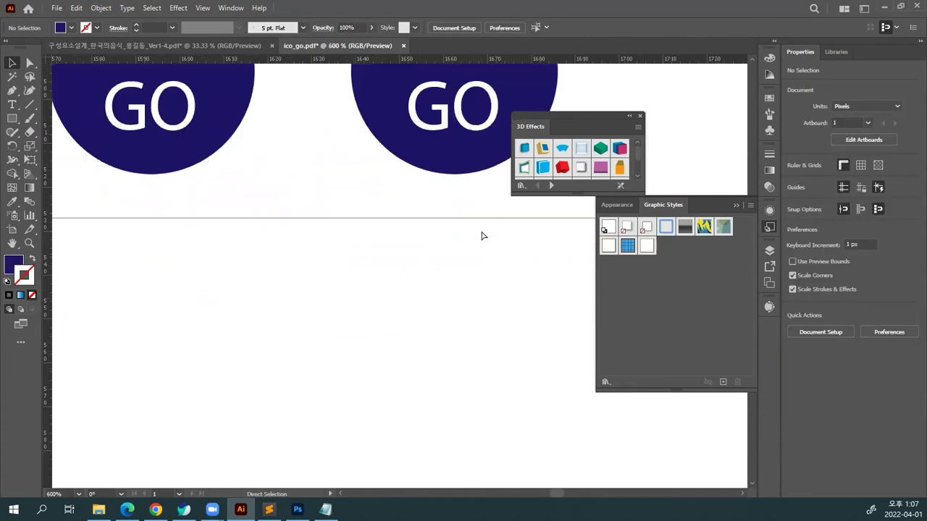
drag(470, 221, 404, 367)
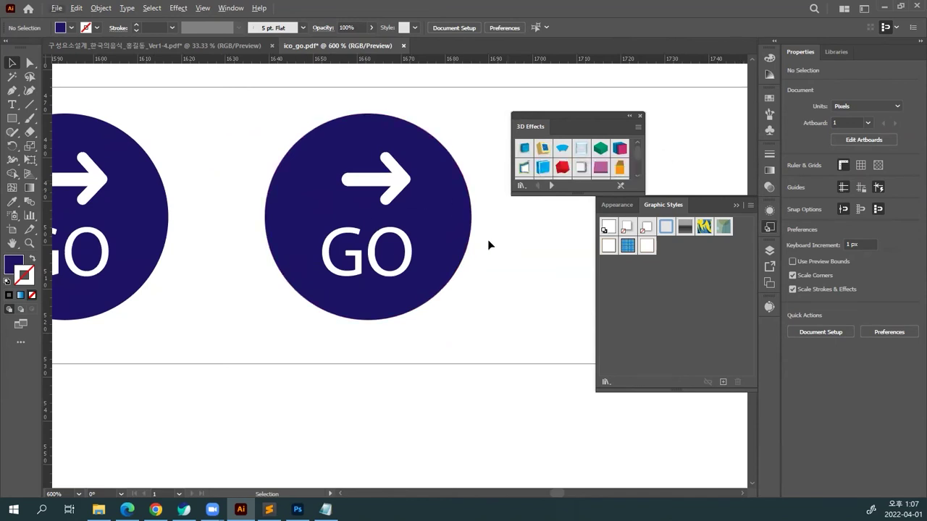
Try several 3D Effects styles on the whole duplicated icon, including 3D Effect 1, 5, 9 and 11, and close the library.
click(345, 190)
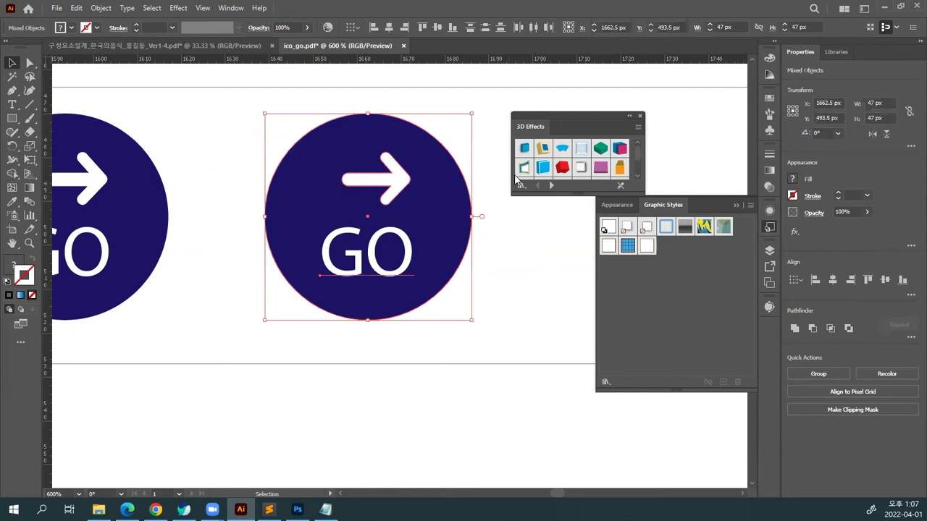
click(524, 148)
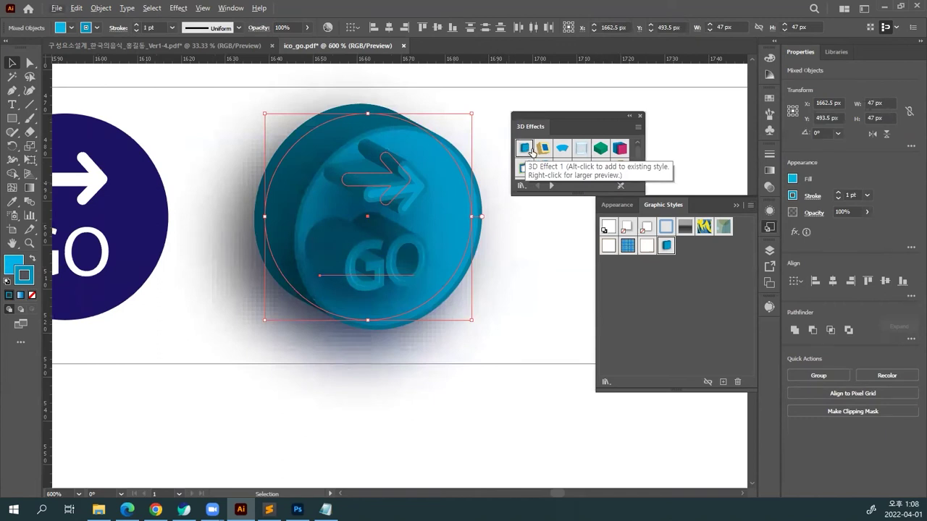
click(541, 149)
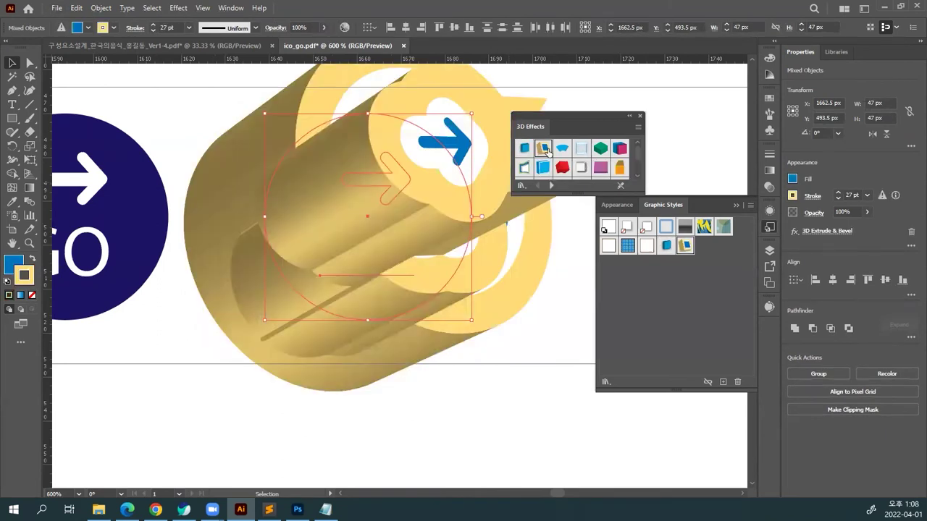
click(563, 150)
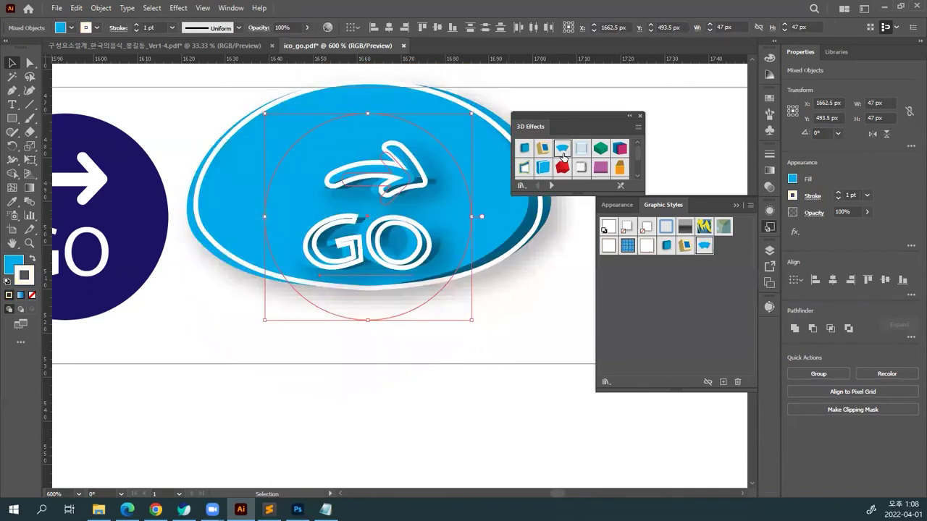
click(601, 149)
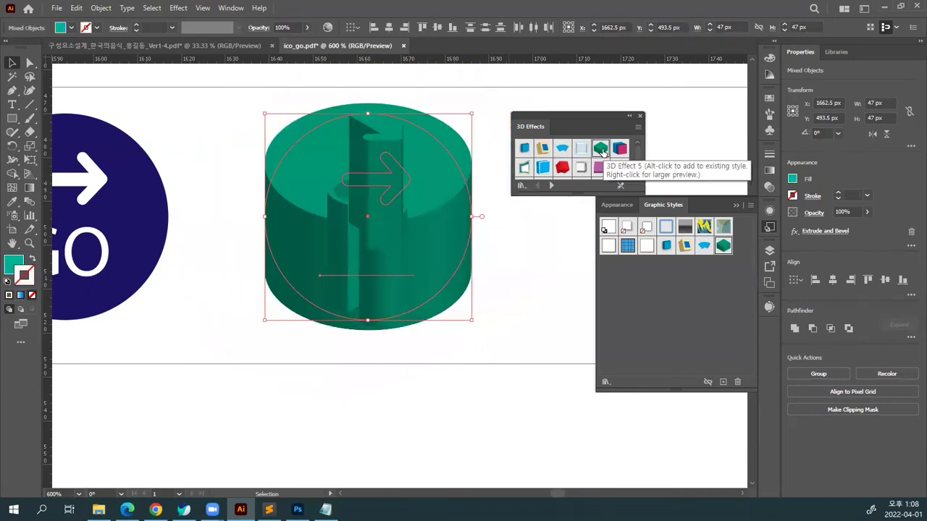
click(525, 169)
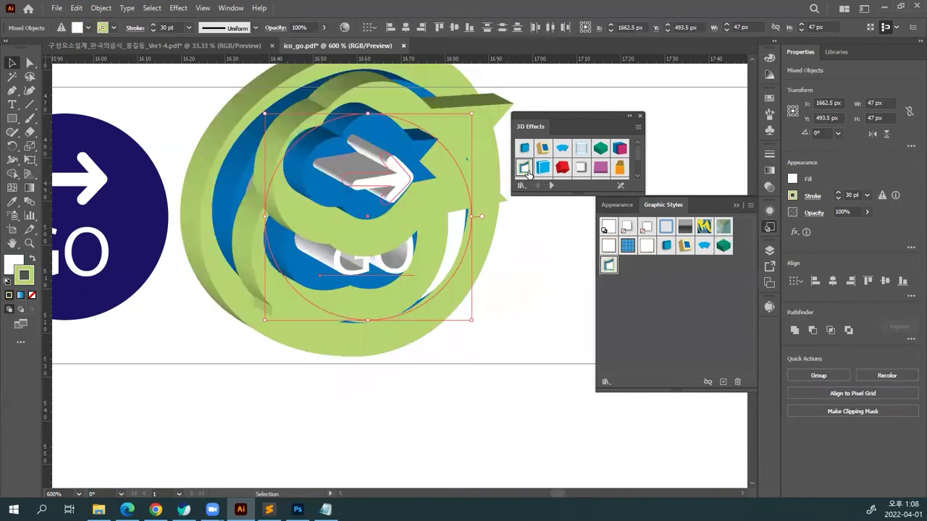
click(562, 169)
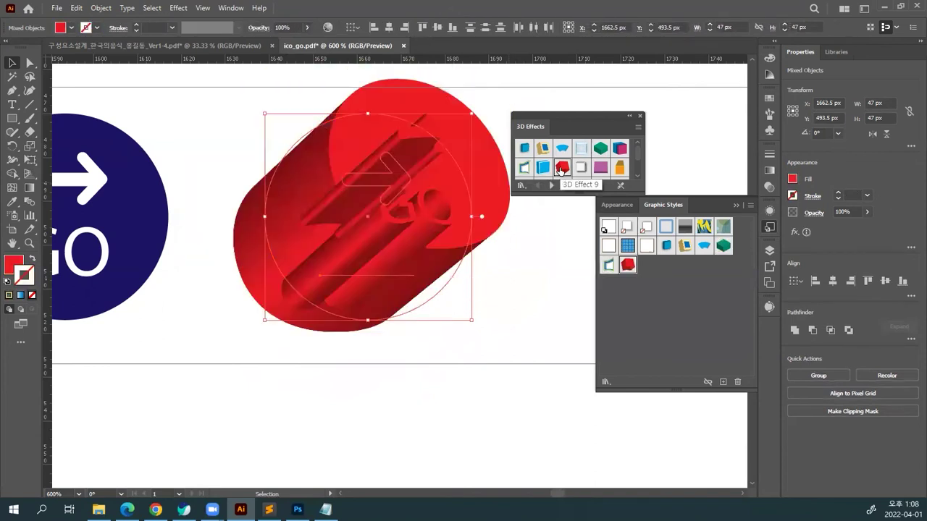
click(579, 169)
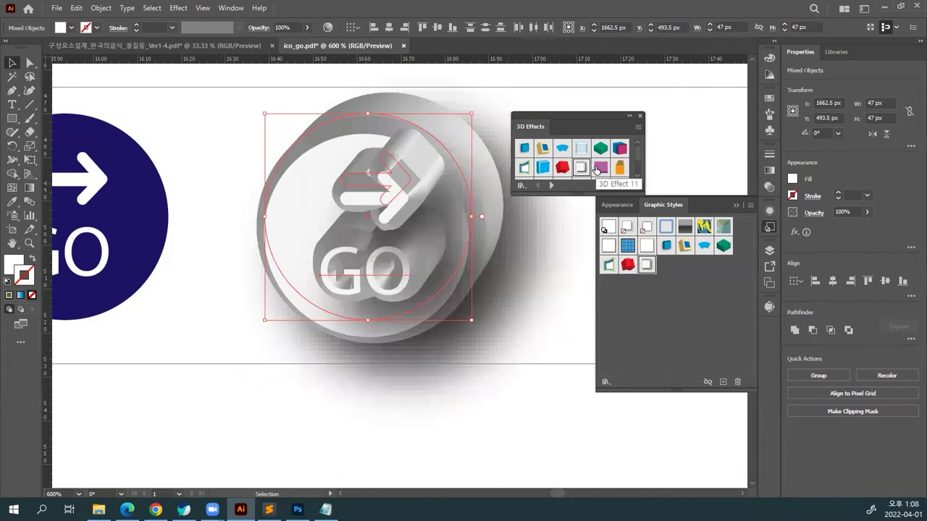
click(597, 169)
click(620, 169)
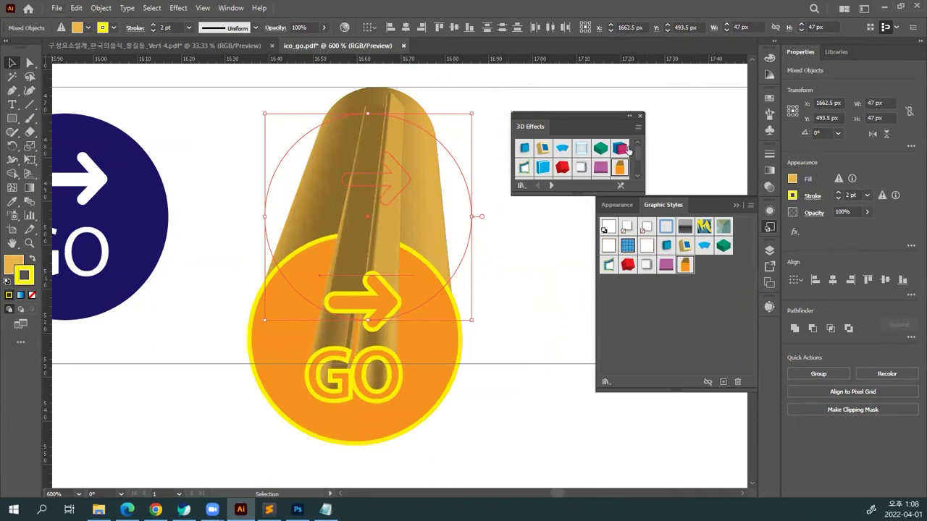
click(640, 116)
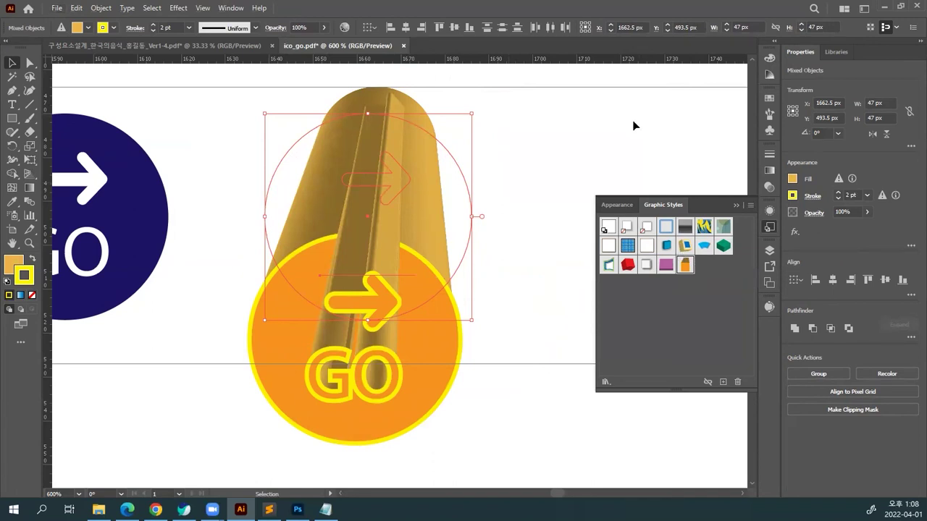
Try the default graphic style on the orange 3D icon and undo it.
click(516, 303)
click(341, 200)
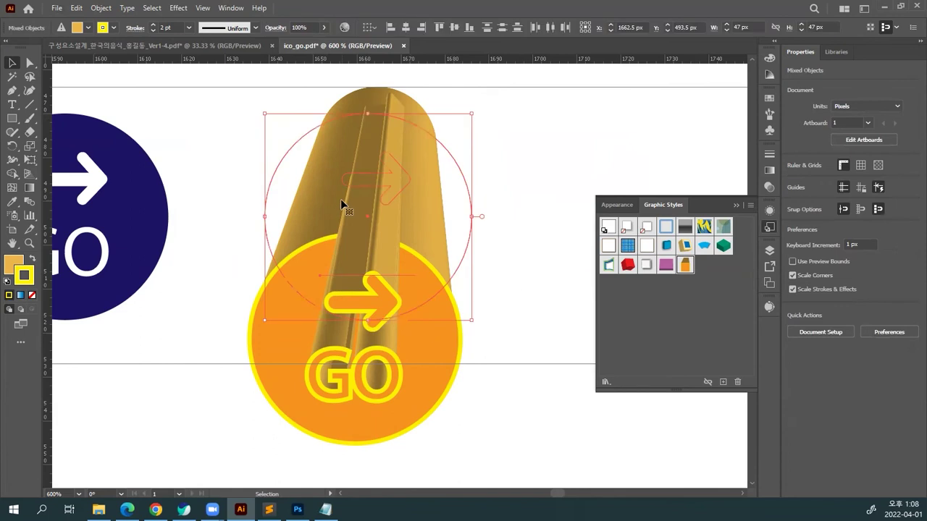
drag(229, 108, 505, 457)
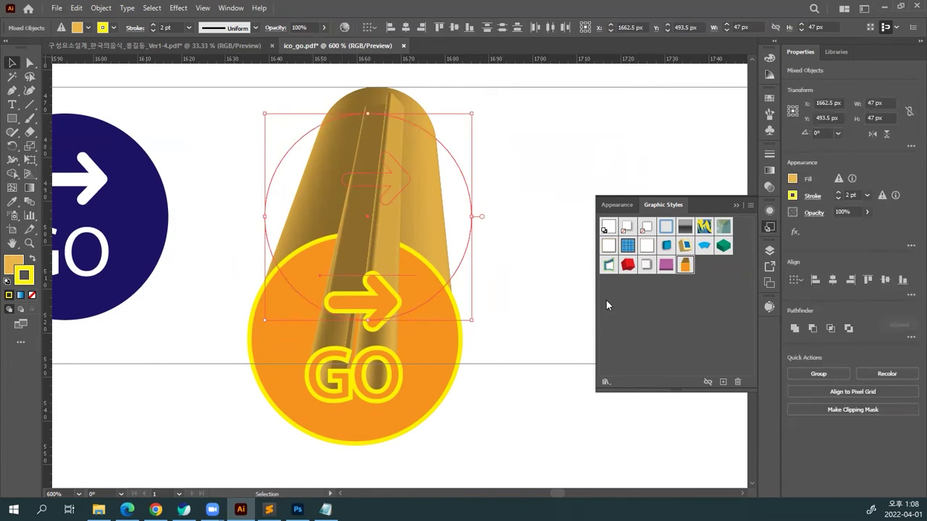
click(606, 229)
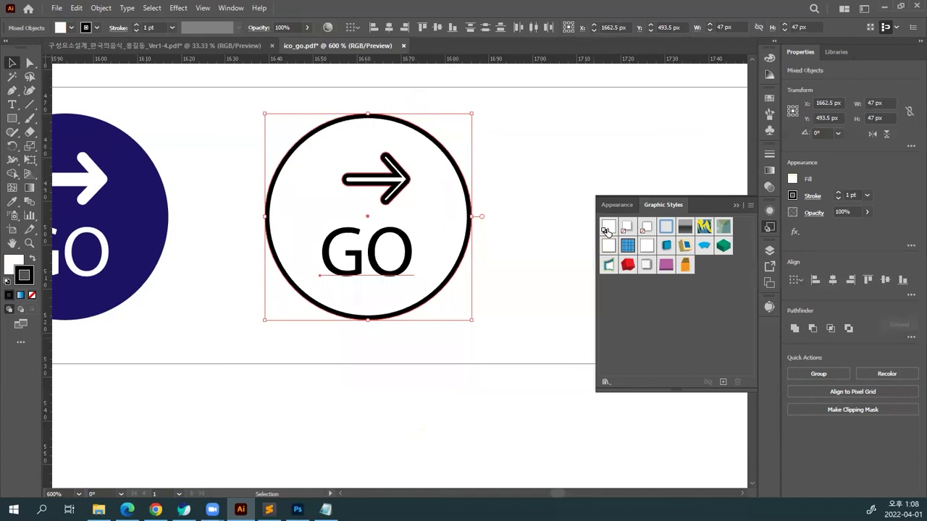
key(ctrl+z)
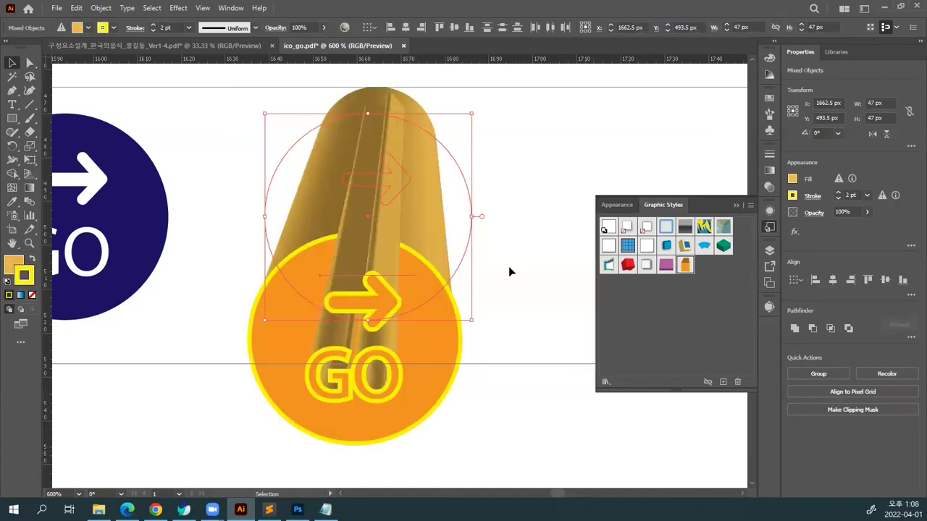
Delete the orange 3D icon and duplicate the plain GO icon about 65 px to its right.
key(Delete)
drag(220, 289, 539, 233)
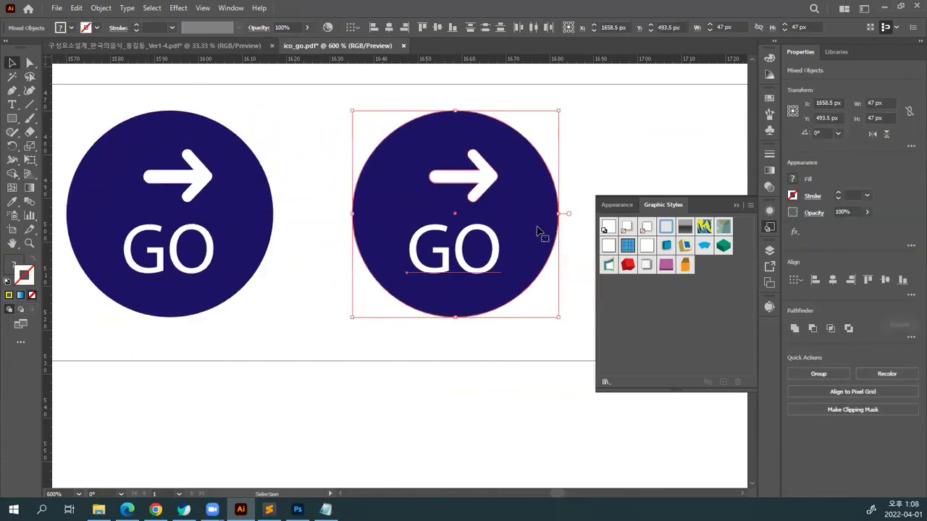
Open the Additive for Blob Brush graphic style library and look over its styles and options.
click(749, 207)
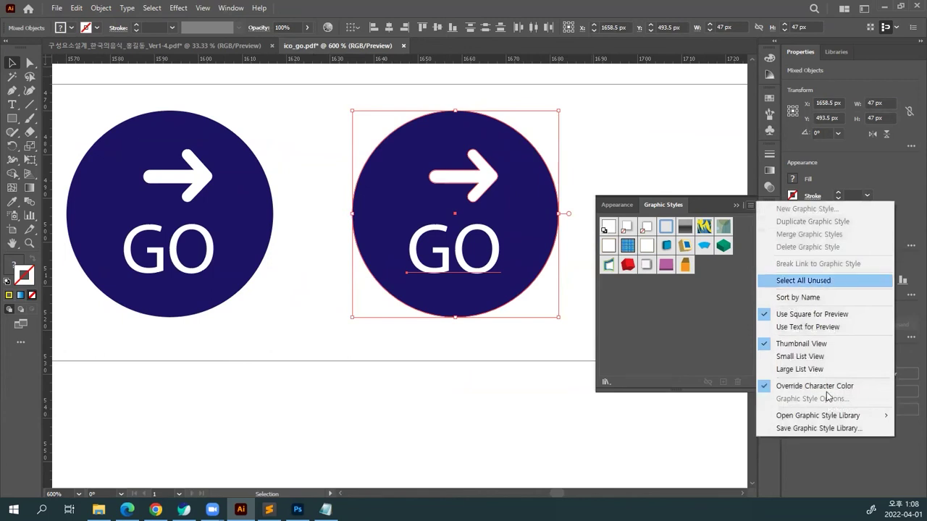
mouse_move(796, 416)
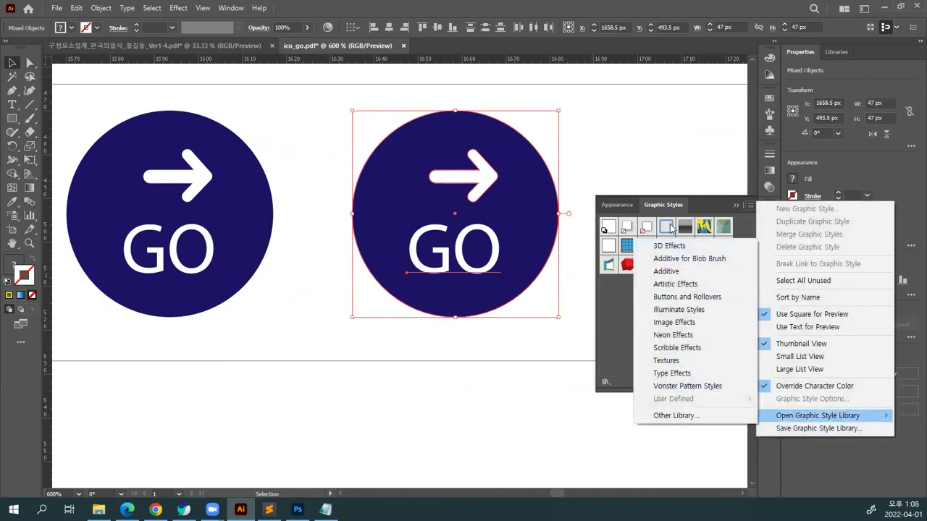
click(685, 259)
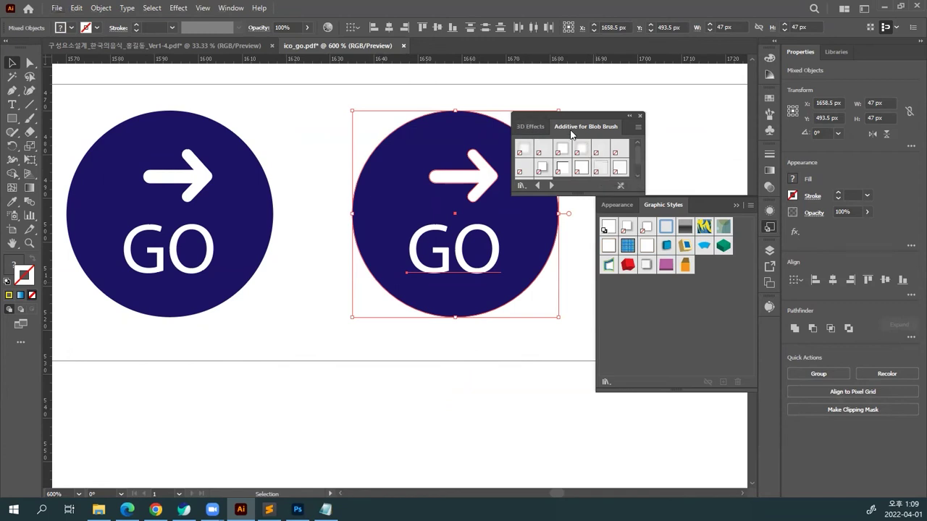
click(638, 128)
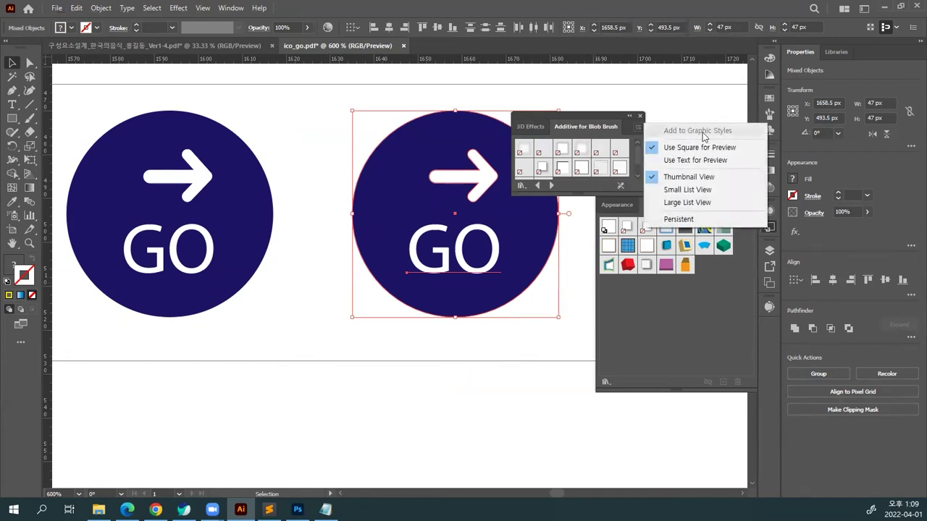
click(631, 208)
click(617, 205)
click(655, 205)
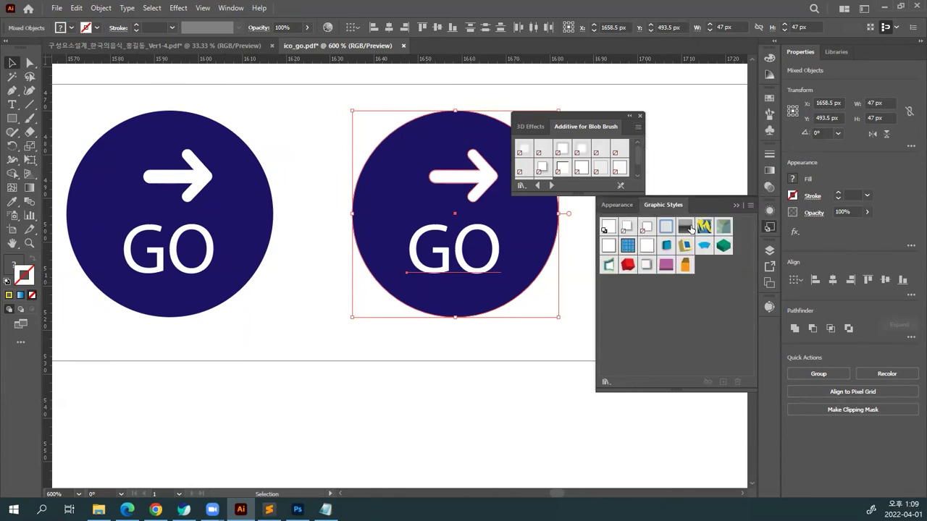
Open the Type Effects graphic style library, move it between the two icons and enlarge it to show all styles.
click(752, 206)
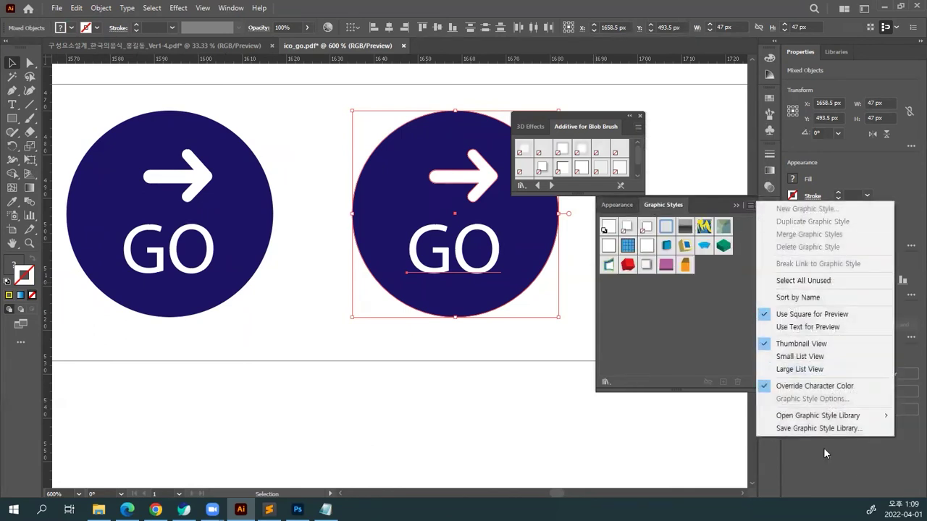
mouse_move(837, 424)
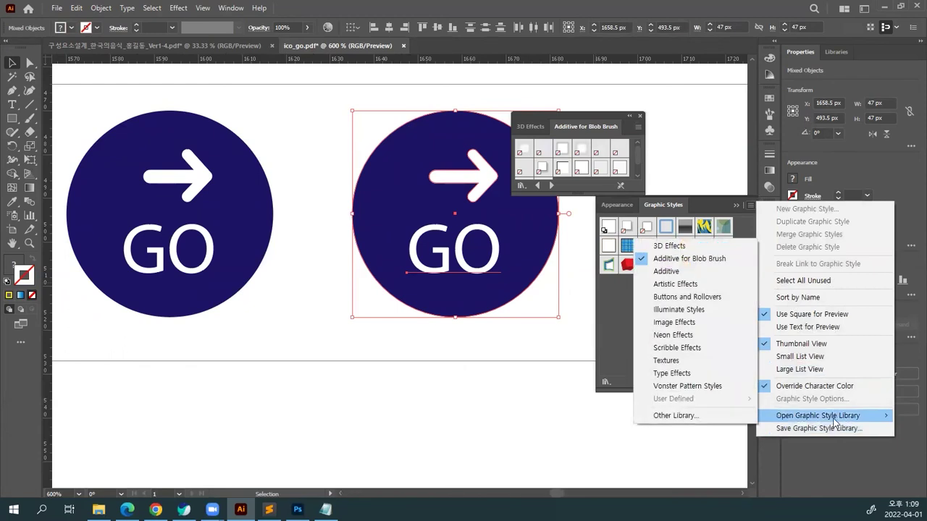
click(681, 374)
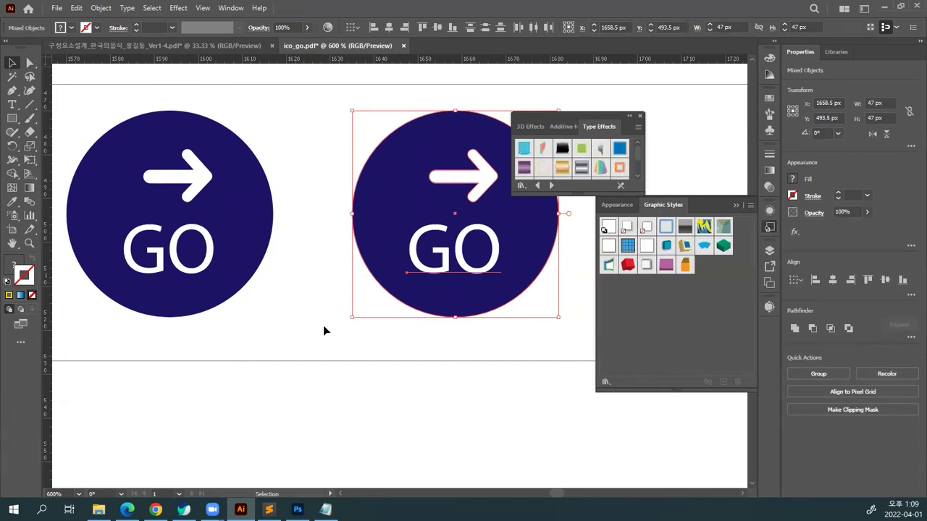
click(577, 110)
drag(577, 113, 298, 116)
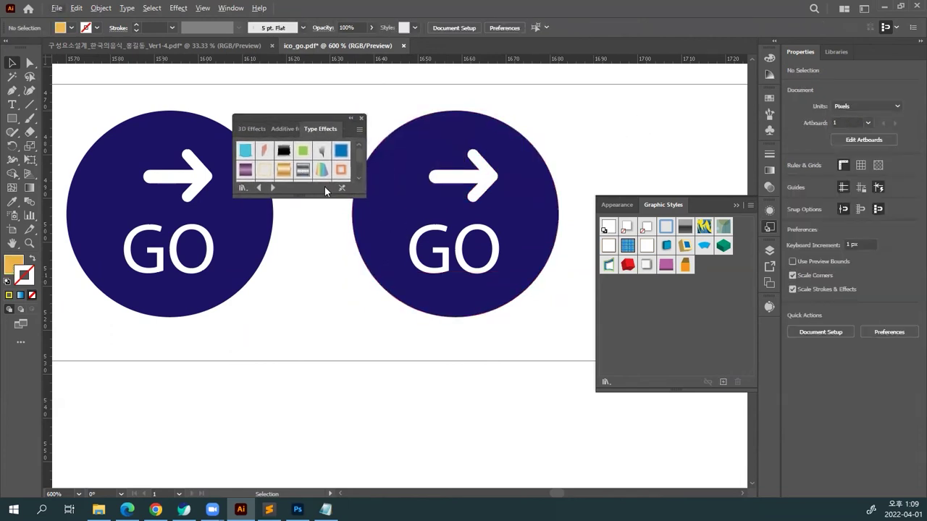
drag(362, 195, 351, 310)
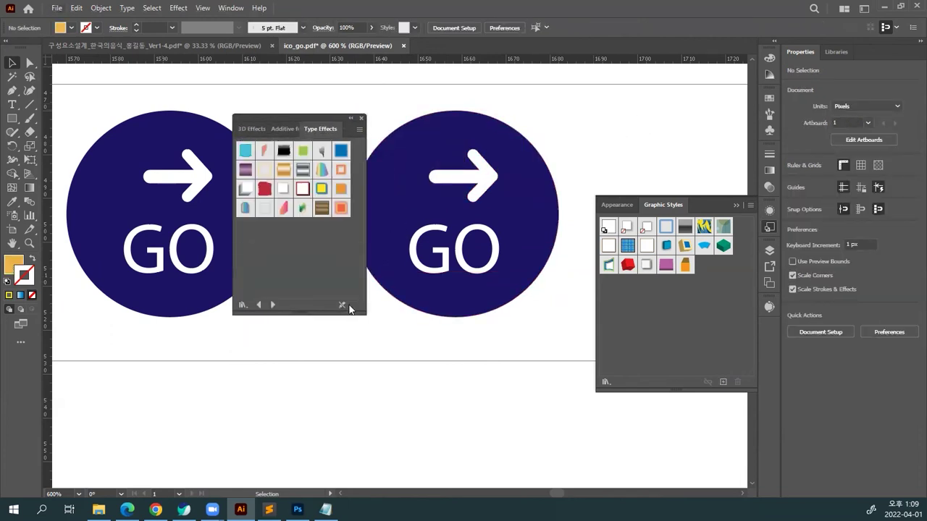
Try several Type Effects styles on the duplicated icon's GO text, including the red, blue, rainbow and Fluorescent ones.
click(424, 263)
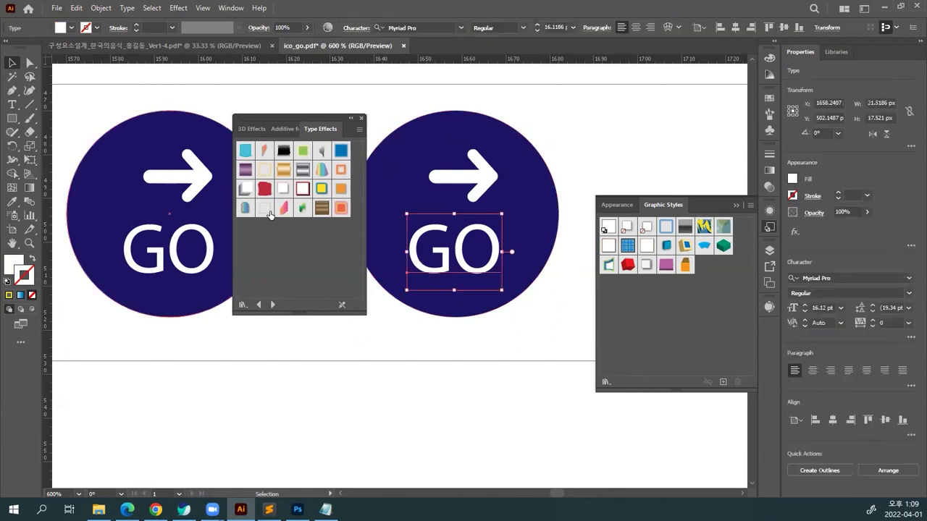
click(302, 190)
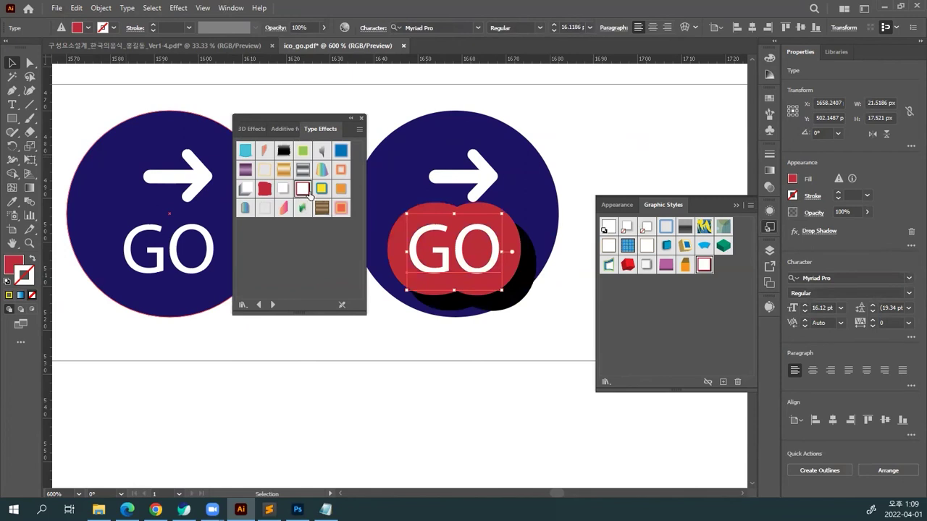
click(326, 188)
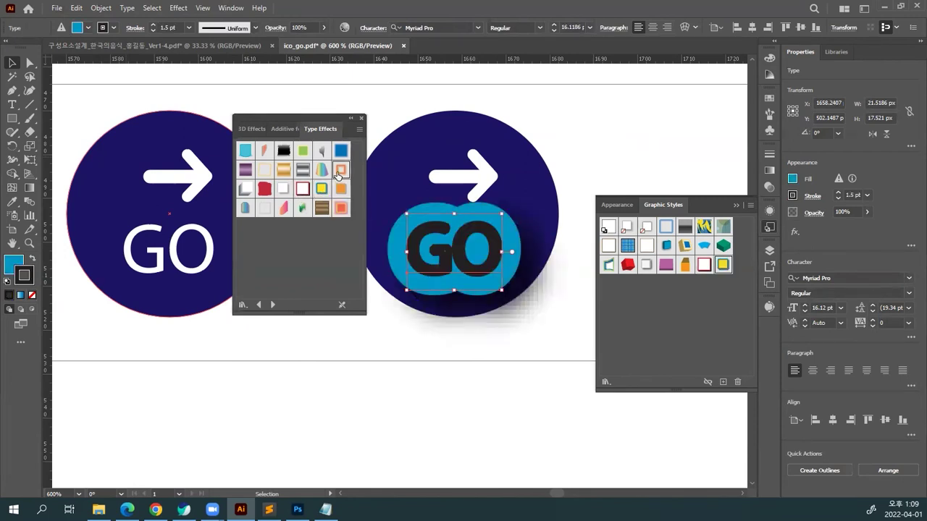
click(340, 171)
click(321, 172)
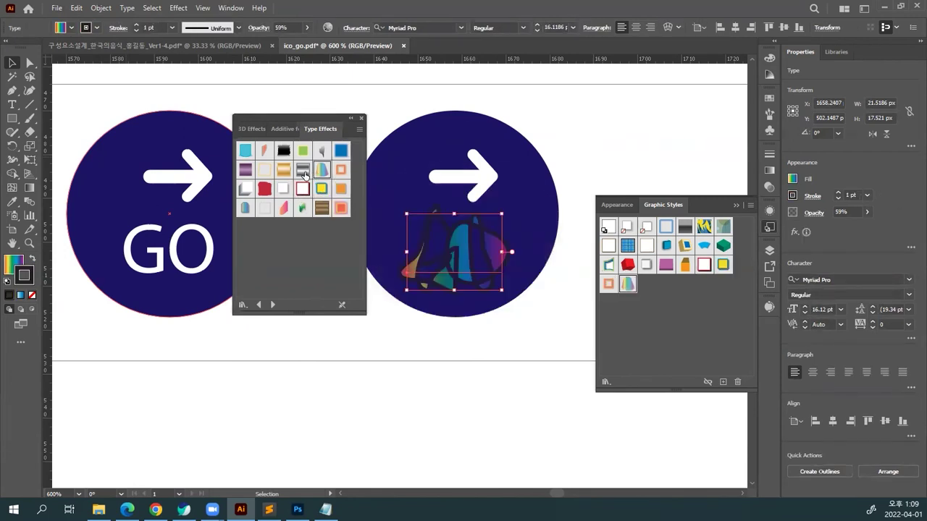
click(303, 172)
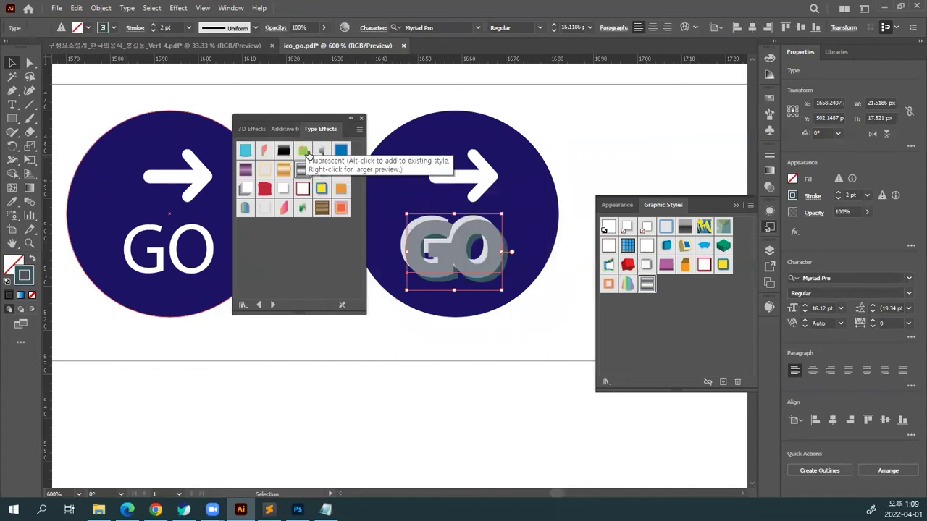
click(303, 150)
click(341, 151)
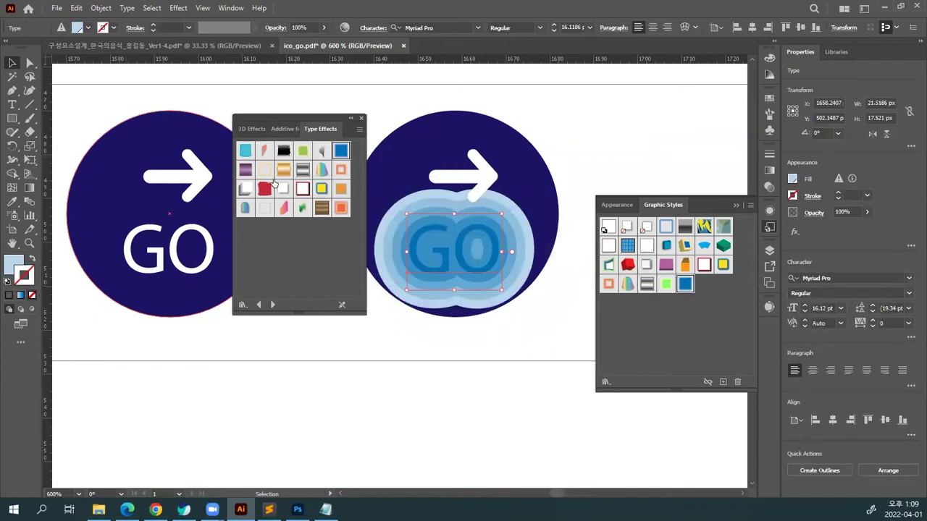
Apply the Metal Silver style to the duplicated icon's GO text, try and undo the rainbow style, and close the library.
click(301, 173)
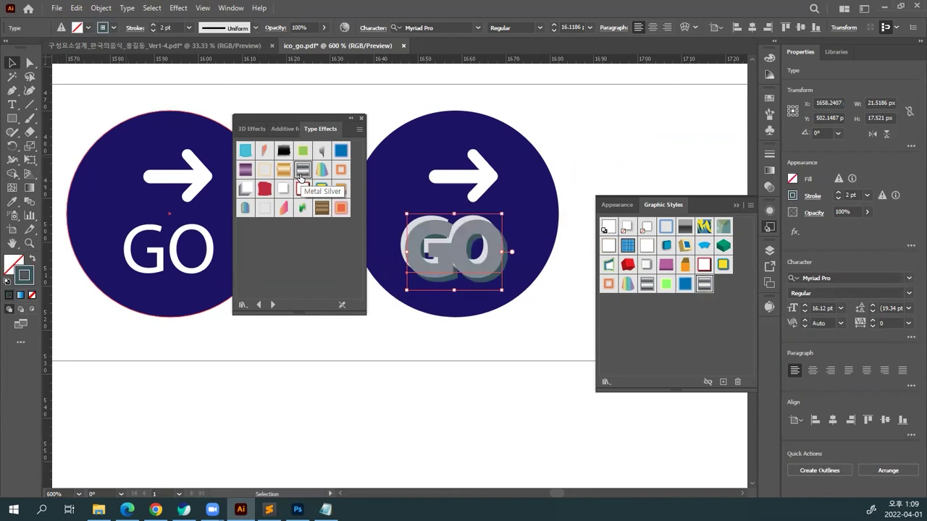
click(323, 170)
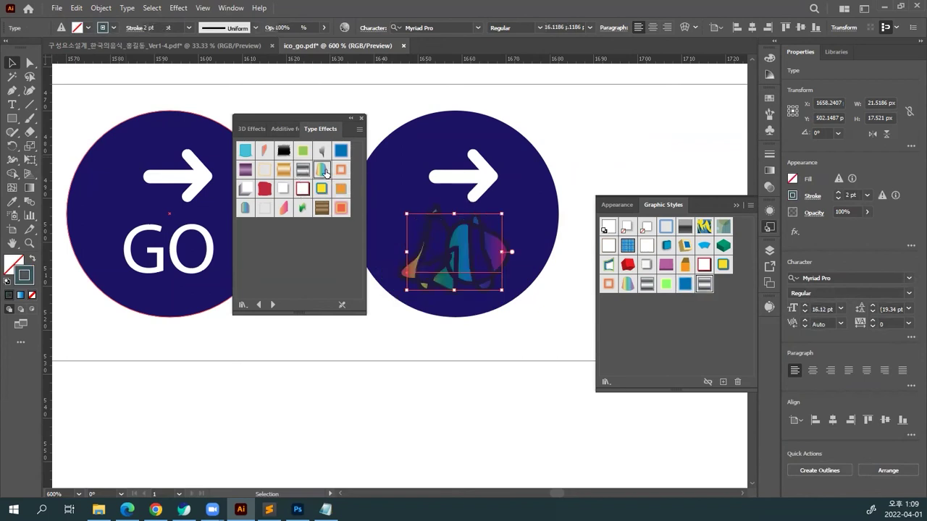
key(ctrl+z)
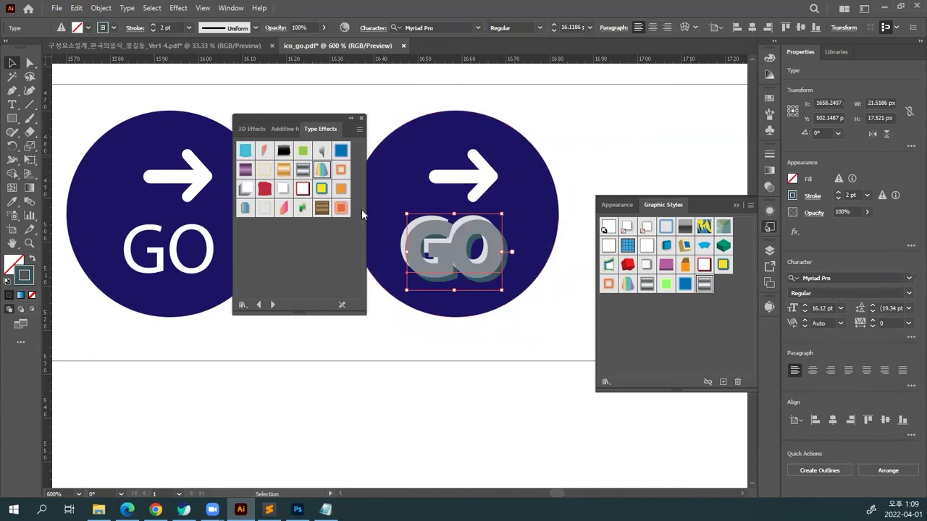
click(362, 120)
click(420, 321)
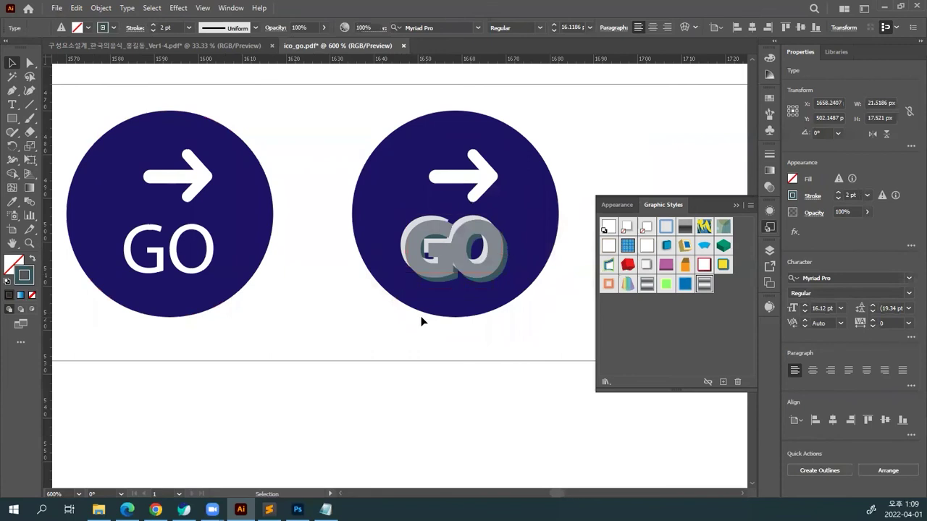
Try several stored graphic styles on the duplicated icon's arrow, including the red 3D style and Graphic Style 2.
click(478, 187)
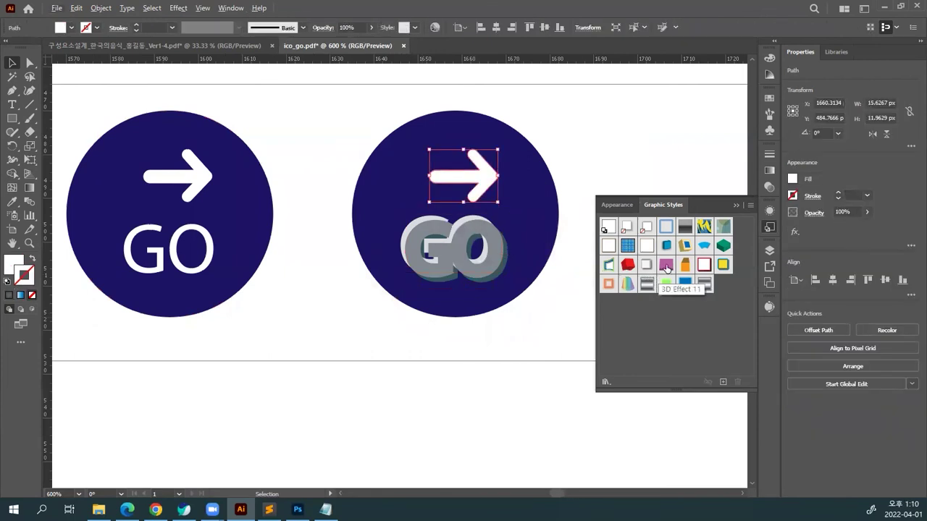
click(628, 265)
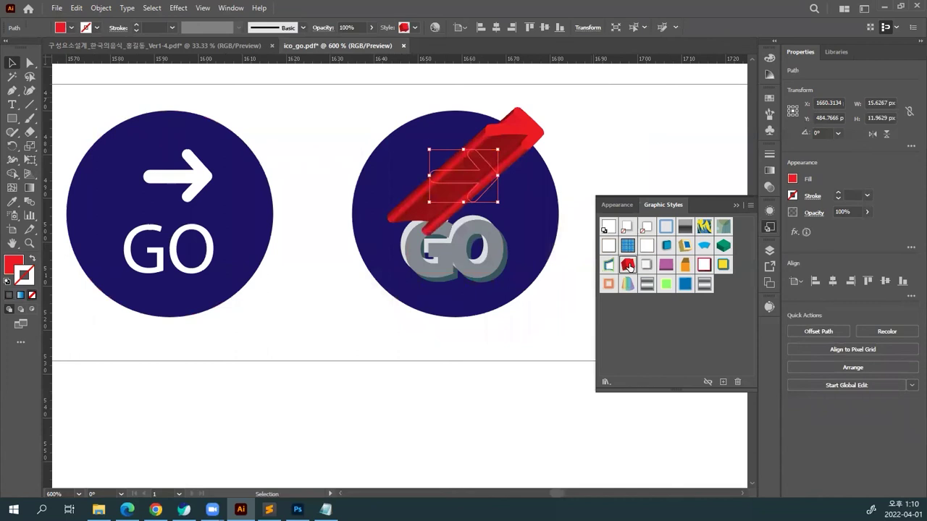
click(628, 248)
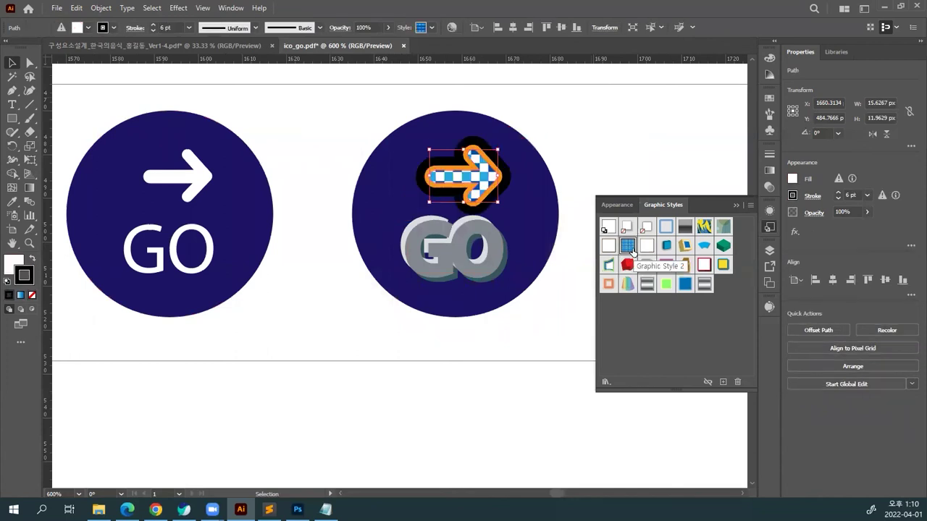
click(647, 247)
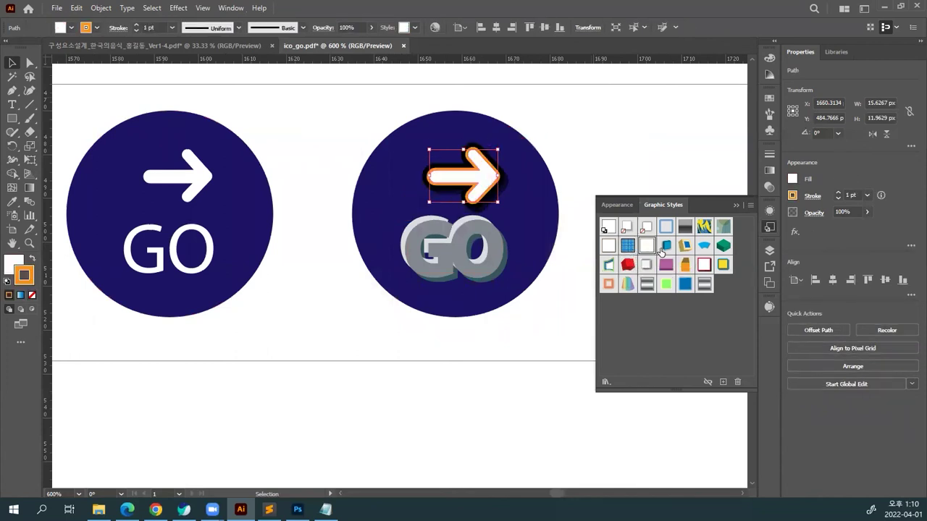
click(666, 246)
click(683, 246)
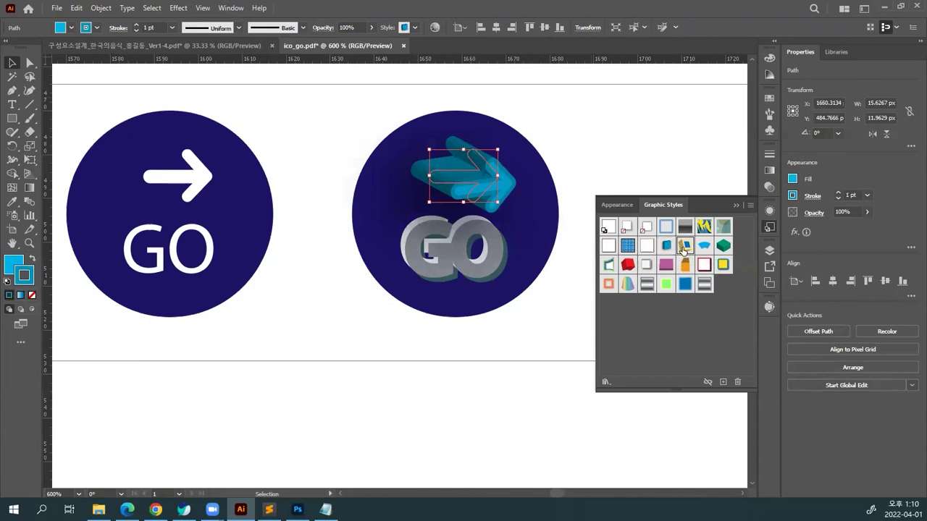
click(628, 247)
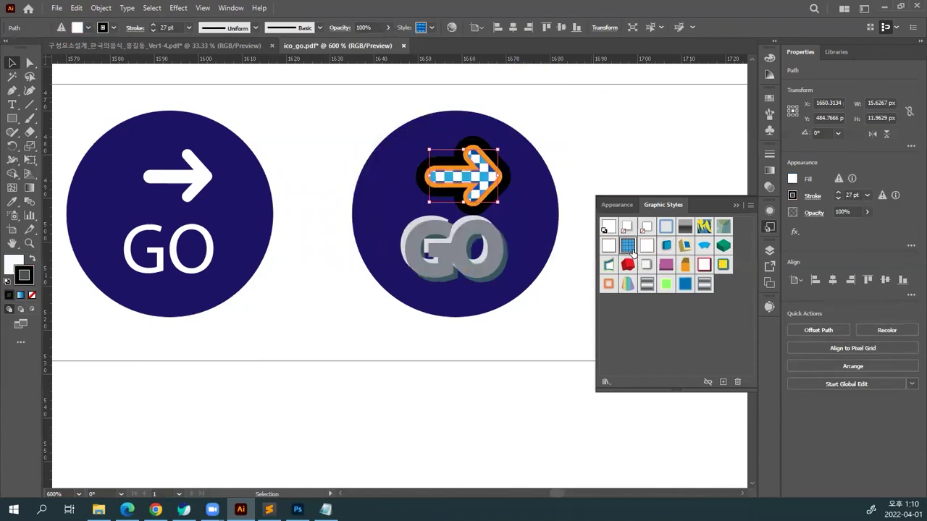
click(610, 247)
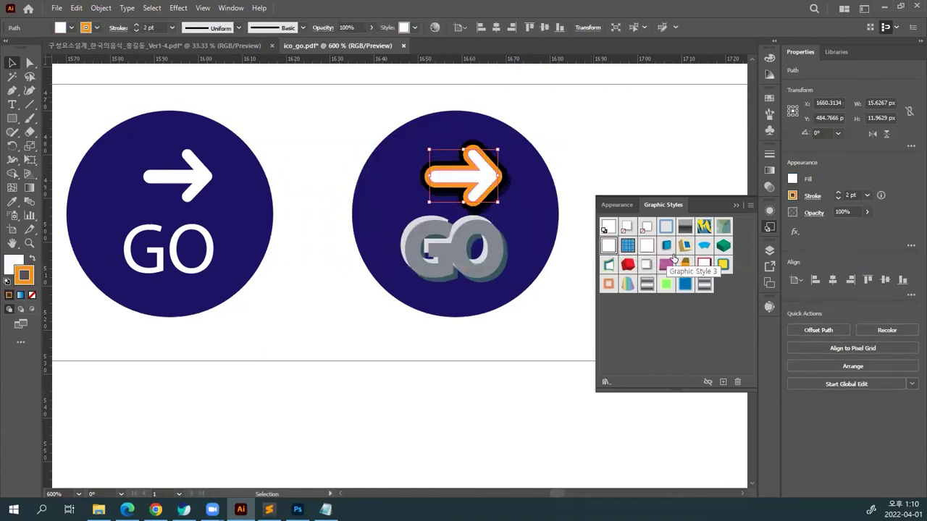
Apply the dark grey metallic gradient graphic style to the duplicated icon's arrow, deselect it and view the whole icon row.
click(690, 232)
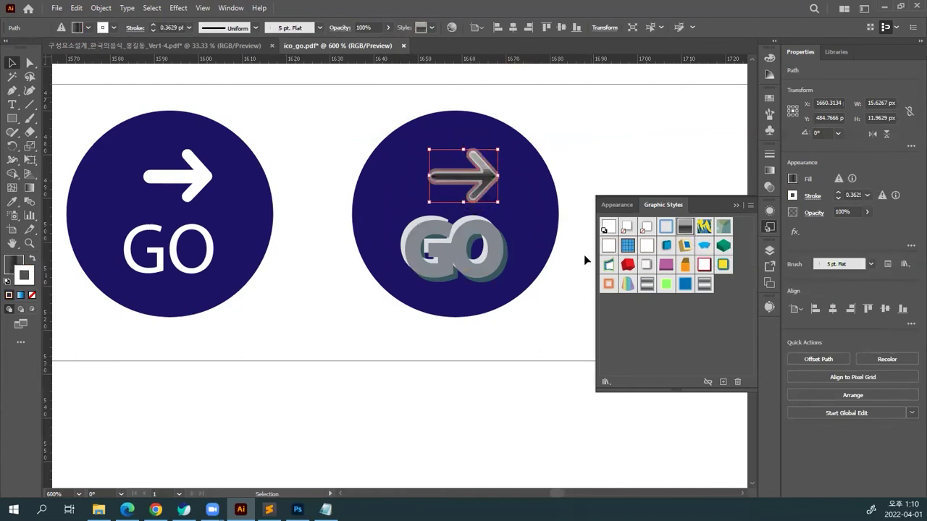
click(507, 335)
key(ctrl+equal)
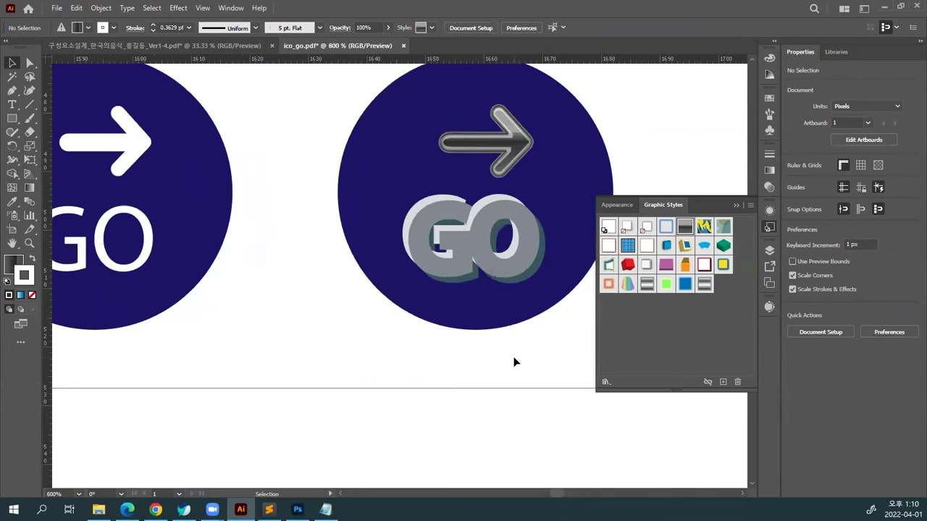
key(ctrl+minus)
key(ctrl+minus)
key(ctrl+minus)
key(ctrl+minus)
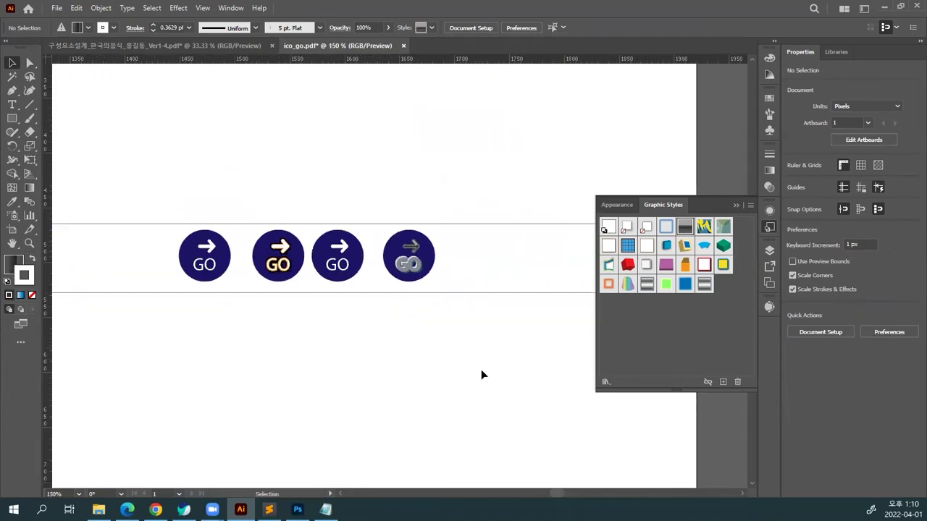
Duplicate the first plain GO icon in the row straight down by 64 px, below the guide line.
drag(405, 368, 276, 391)
key(ctrl+equal)
key(ctrl+equal)
key(ctrl+equal)
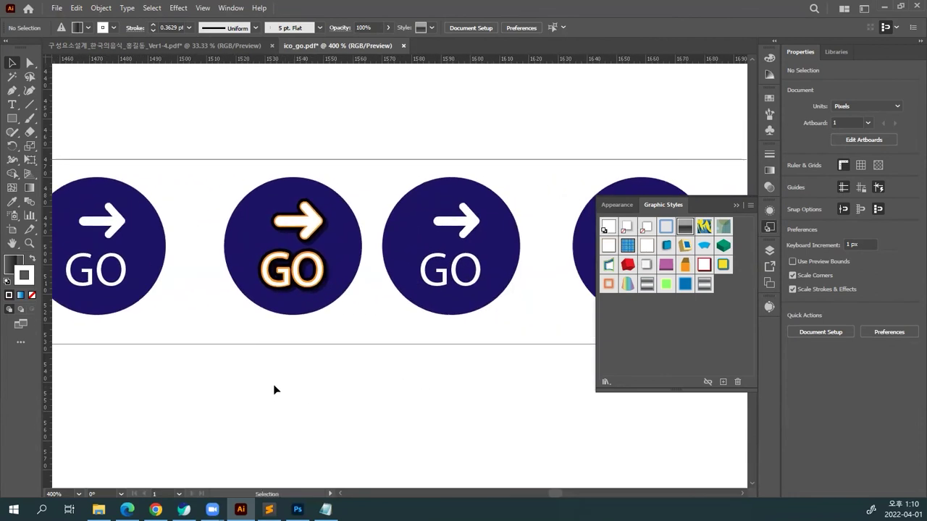
drag(327, 378, 241, 190)
drag(299, 217, 287, 230)
drag(343, 356, 406, 337)
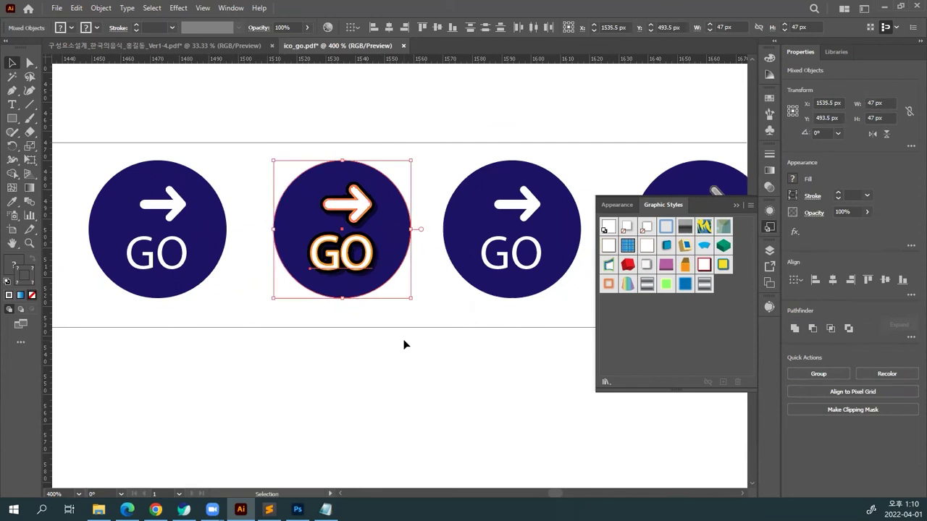
drag(212, 349, 98, 190)
drag(145, 208, 129, 396)
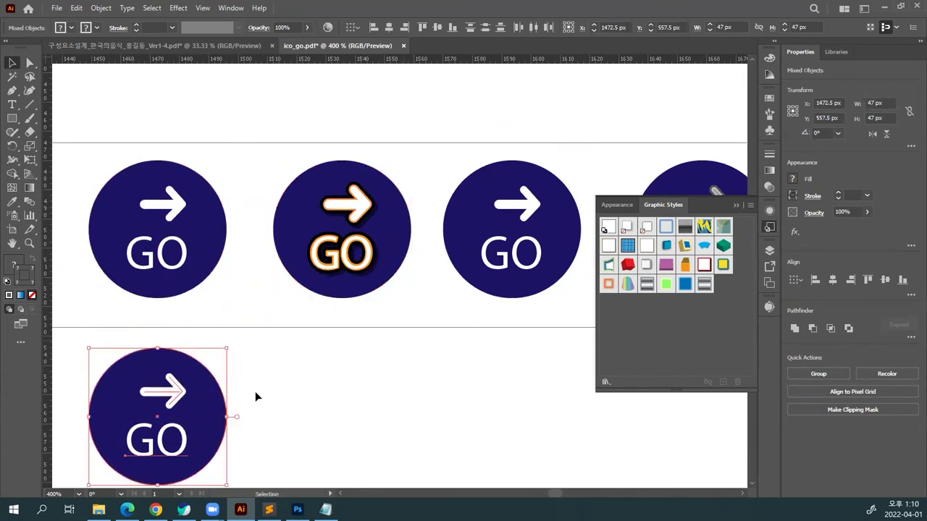
click(283, 399)
drag(283, 399, 302, 354)
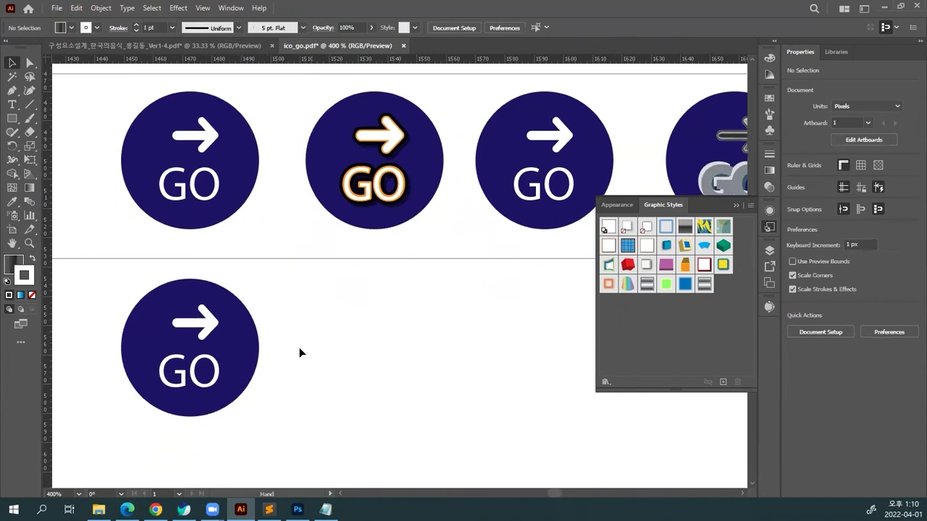
Fill the circle of the duplicated icon below the guide line with light grey and deselect it.
click(251, 359)
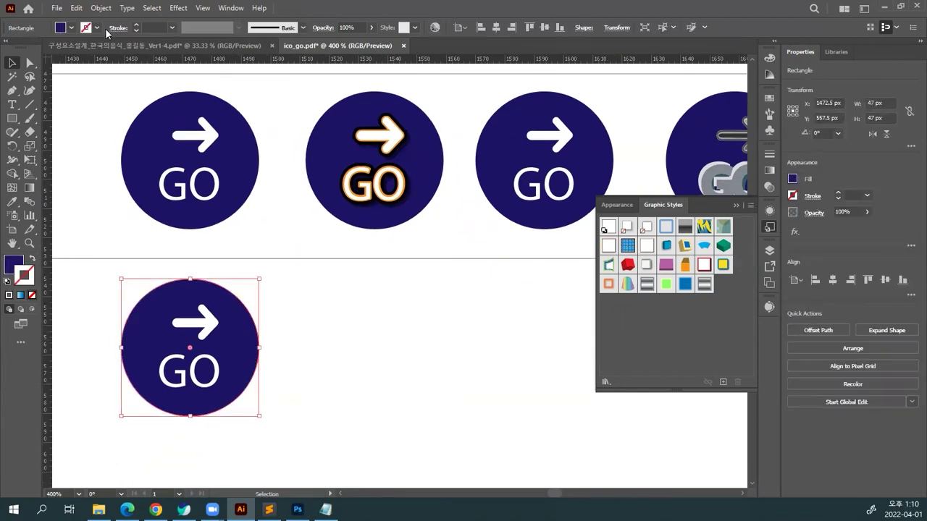
click(73, 28)
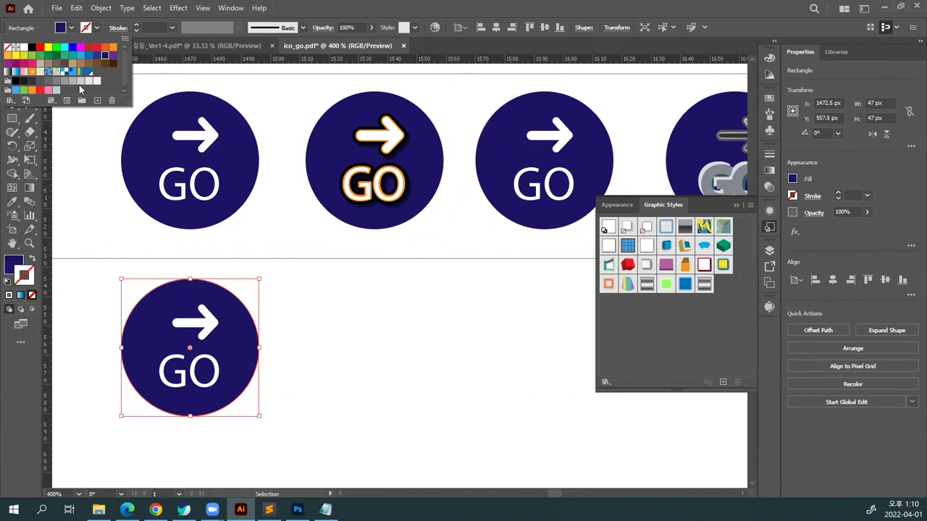
click(80, 83)
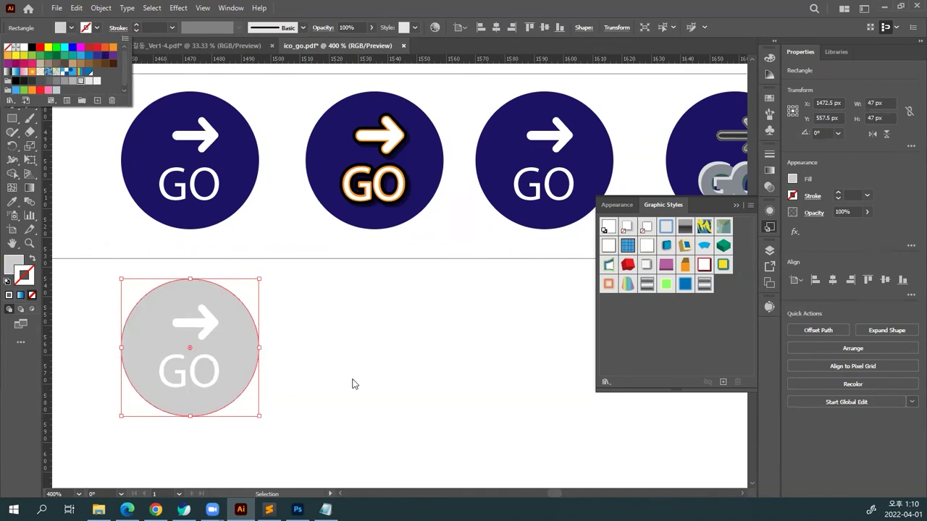
click(245, 408)
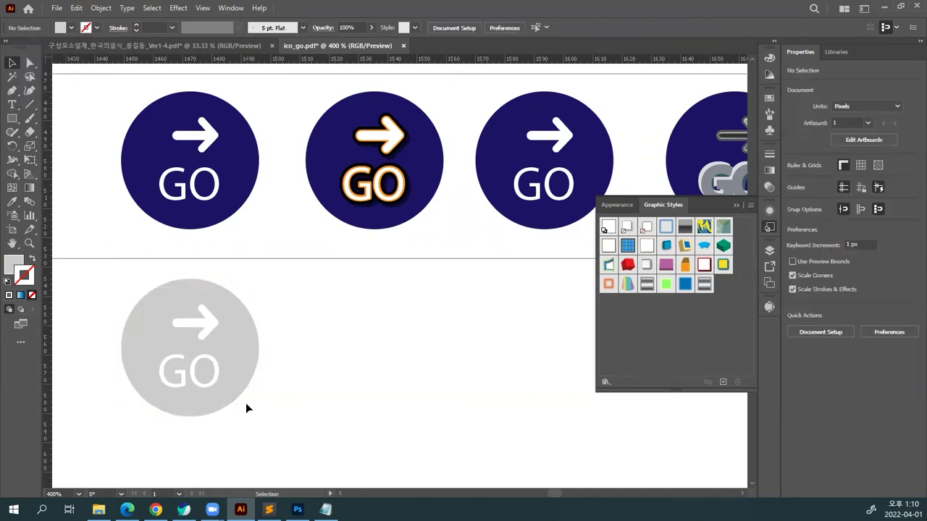
Fill the GO text inside the light grey circle with black.
click(212, 390)
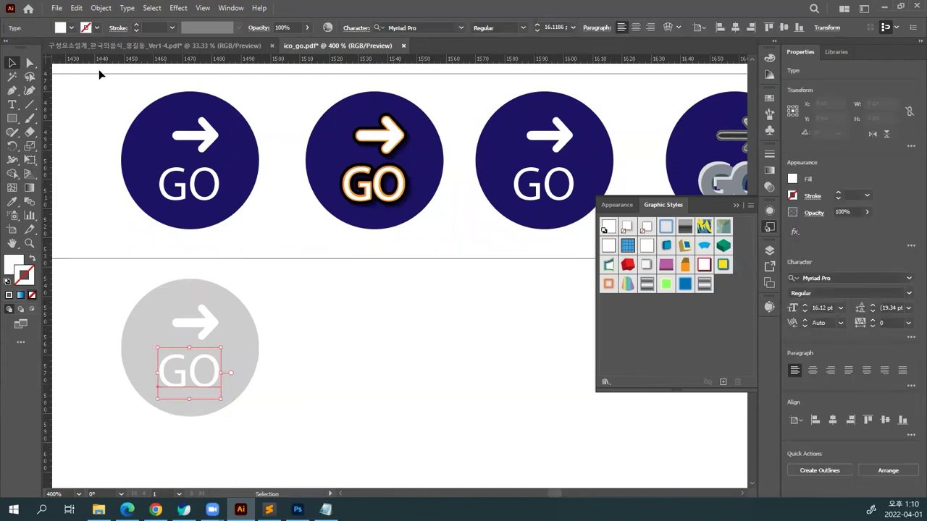
click(70, 29)
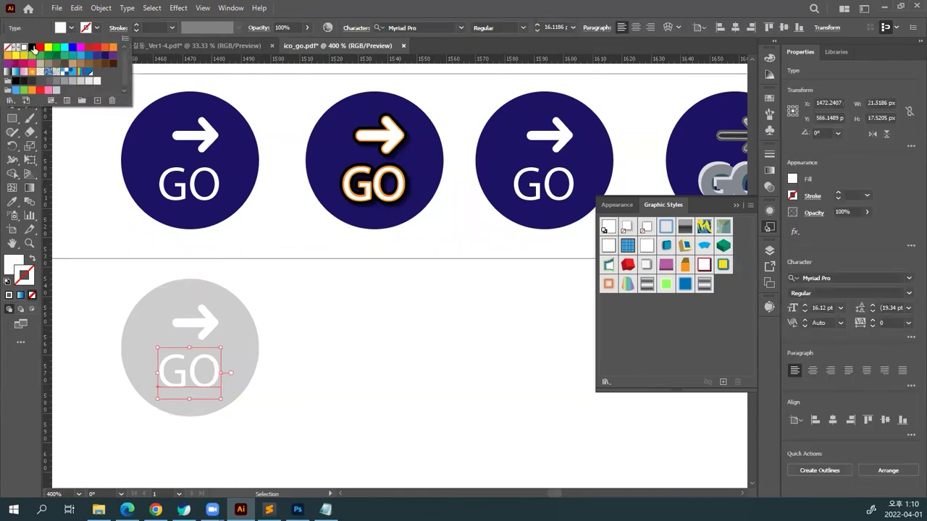
click(32, 48)
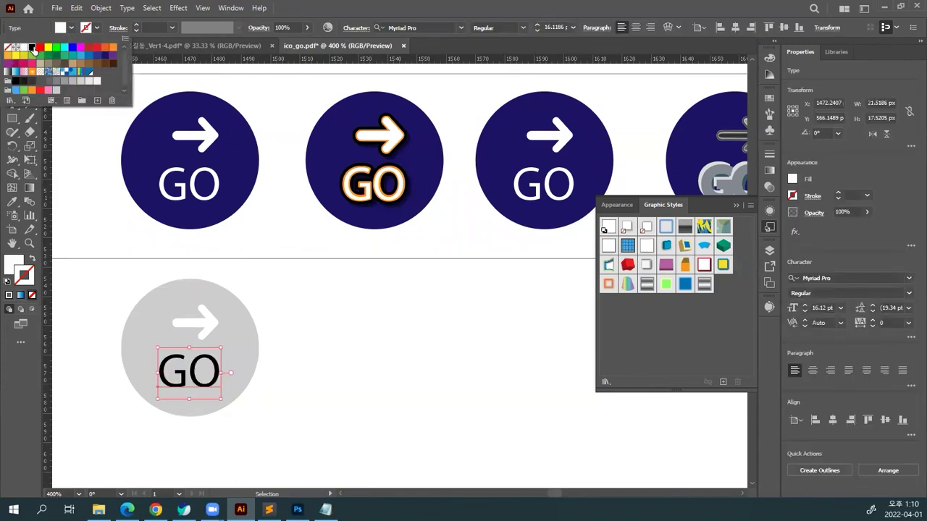
Try black and dark blue strokes on the grey icon's arrow, settle on an orange stroke, and deselect it.
click(215, 325)
click(229, 336)
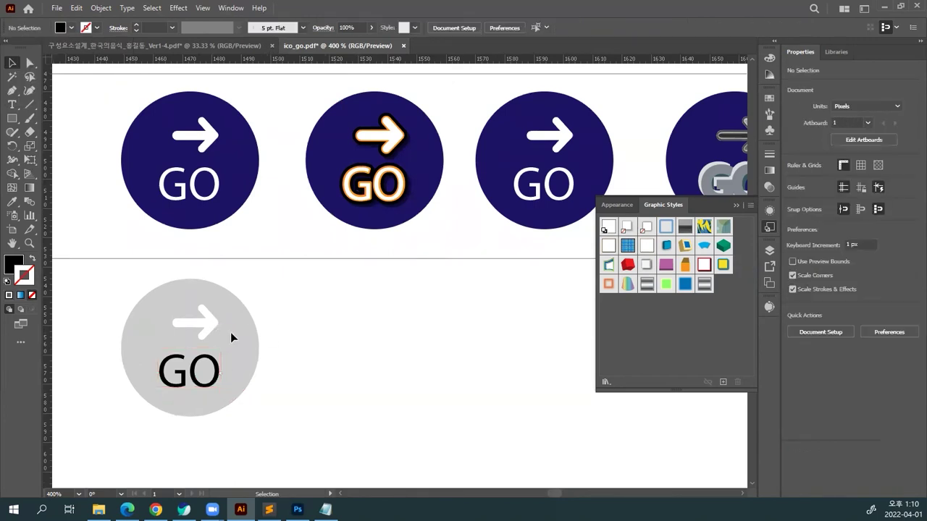
click(171, 318)
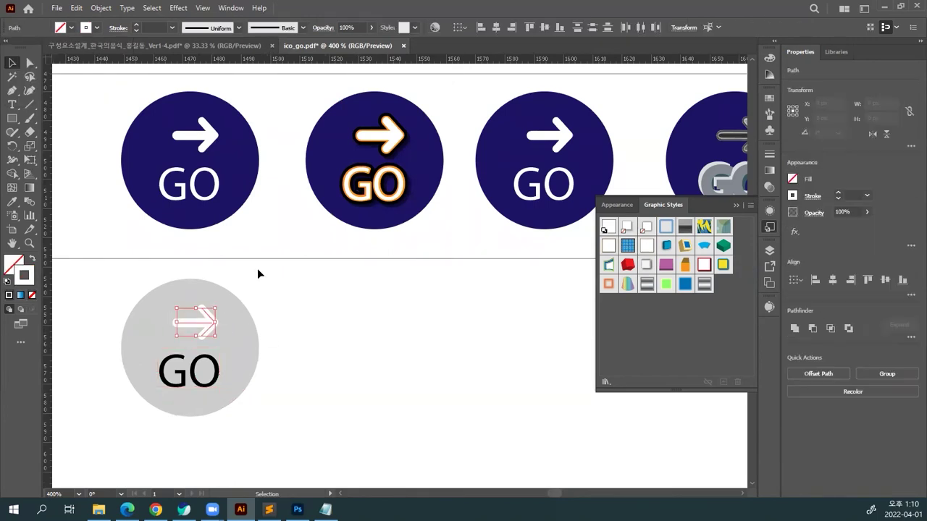
click(97, 28)
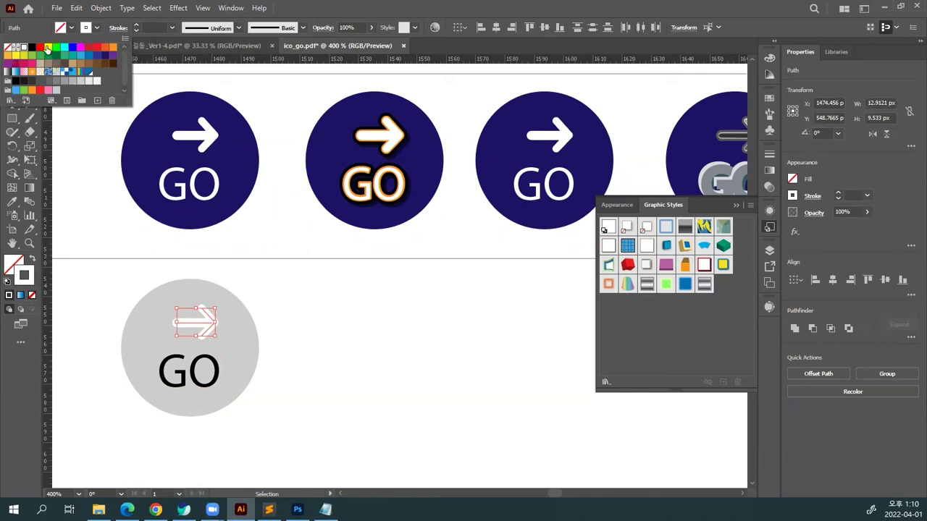
click(30, 48)
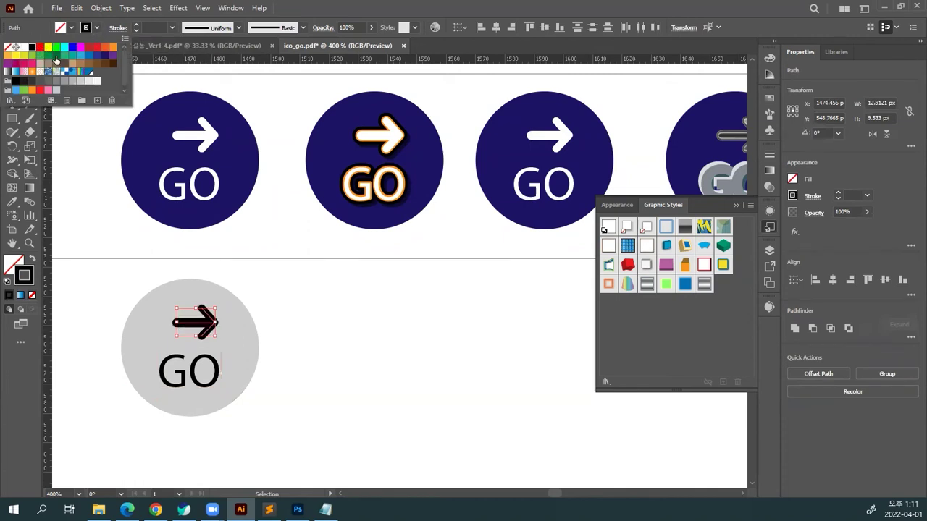
click(97, 56)
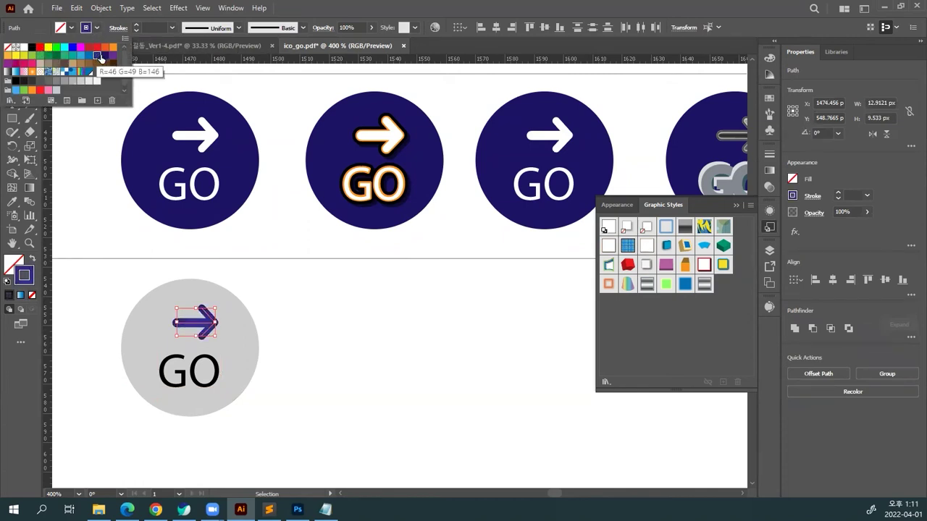
click(104, 48)
click(284, 307)
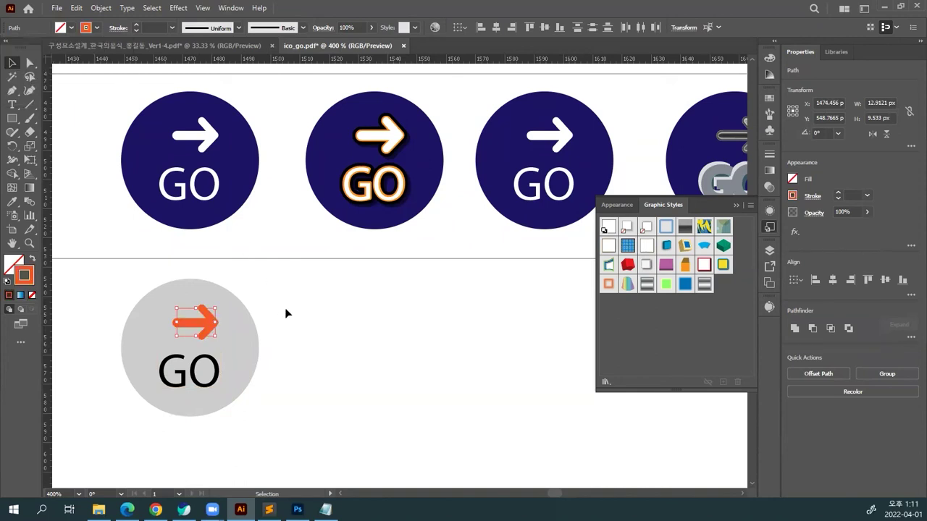
click(301, 333)
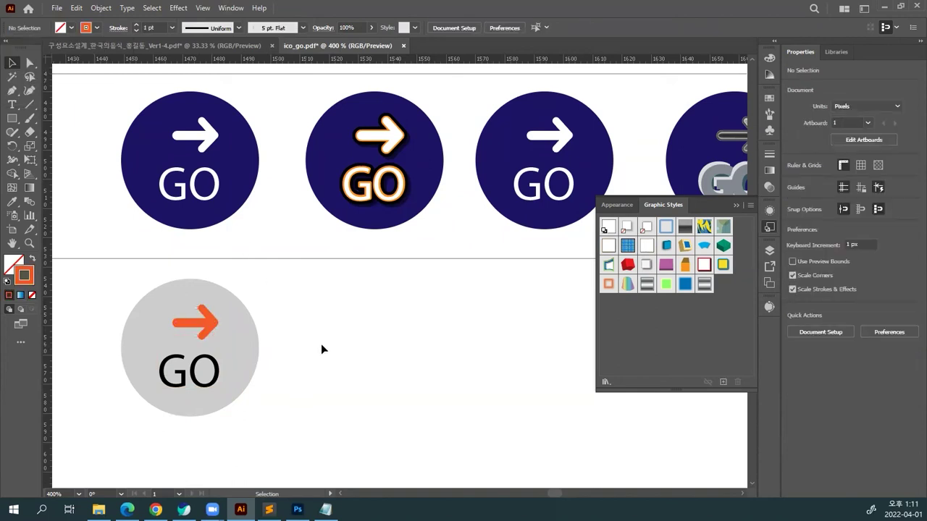
Copy the circle, arrow and text of the first plain GO icon in the upper row, deselect them and save the document.
key(ctrl+minus)
drag(370, 375, 412, 379)
key(ctrl+plus)
key(ctrl+plus)
key(ctrl+plus)
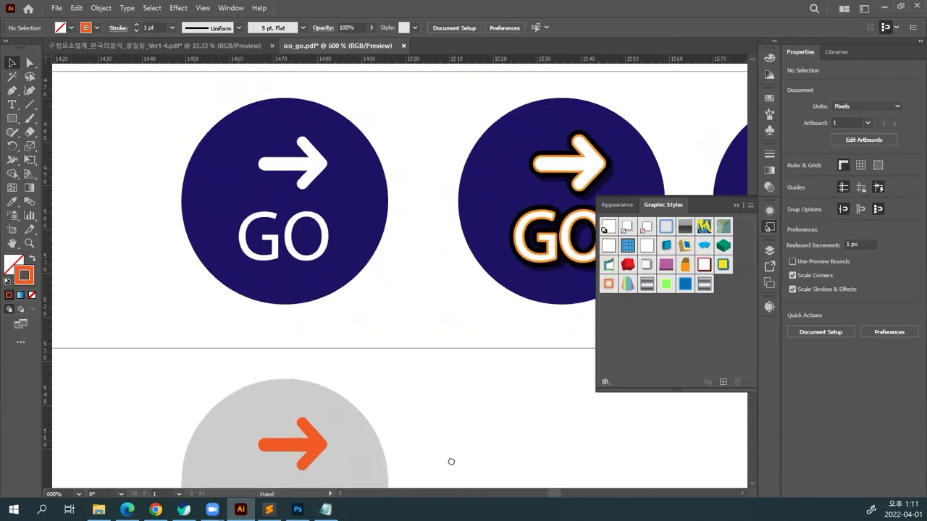
drag(429, 335, 201, 167)
key(a)
key(ctrl)
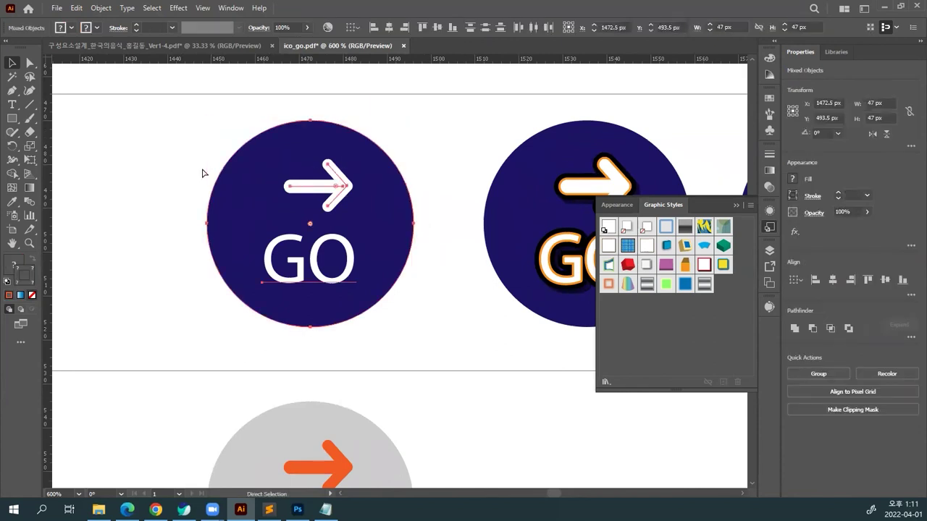
key(v)
click(161, 225)
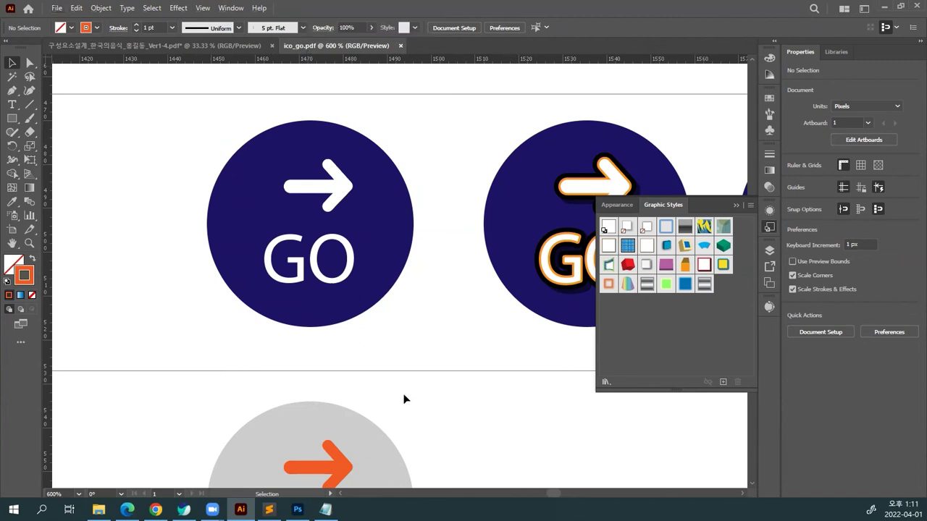
Create a new document from the Common 1366 x 768 px web preset.
key(ctrl+minus)
key(ctrl+minus)
key(ctrl+minus)
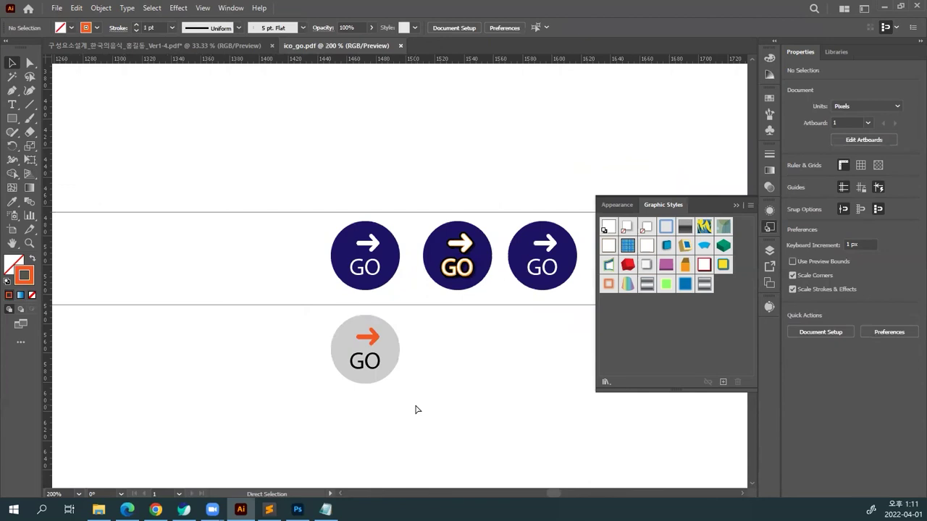
key(ctrl+minus)
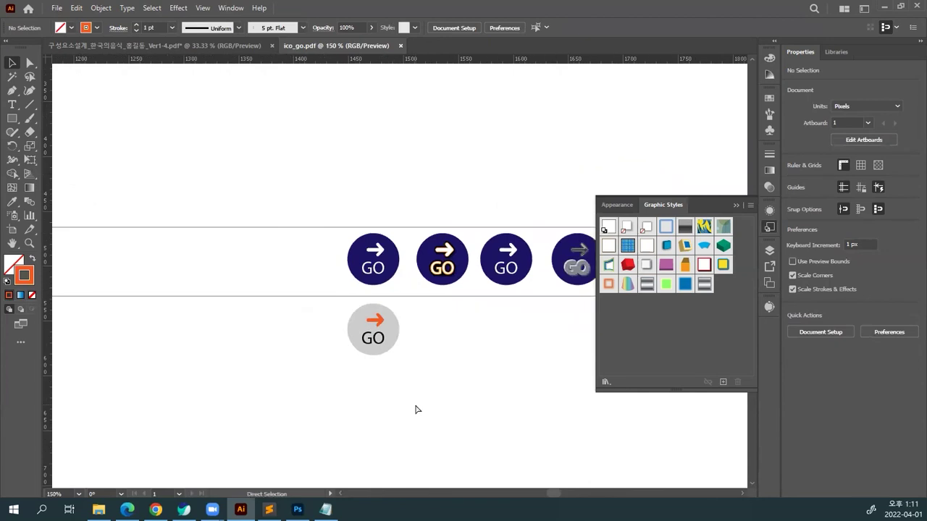
key(ctrl+n)
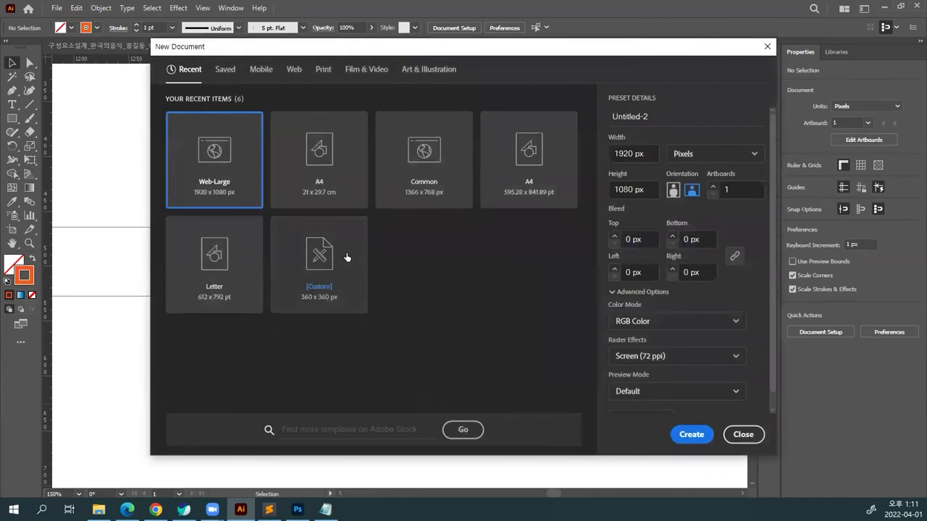
click(296, 71)
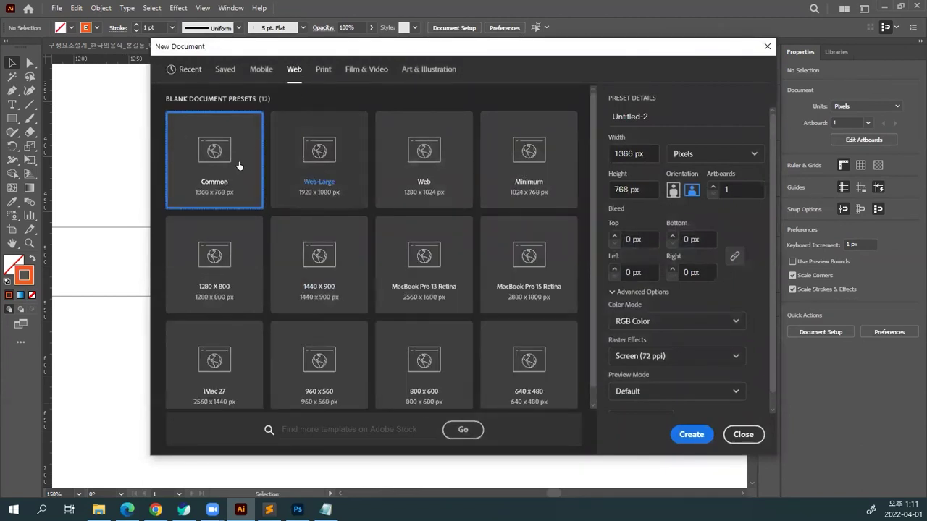
double_click(212, 162)
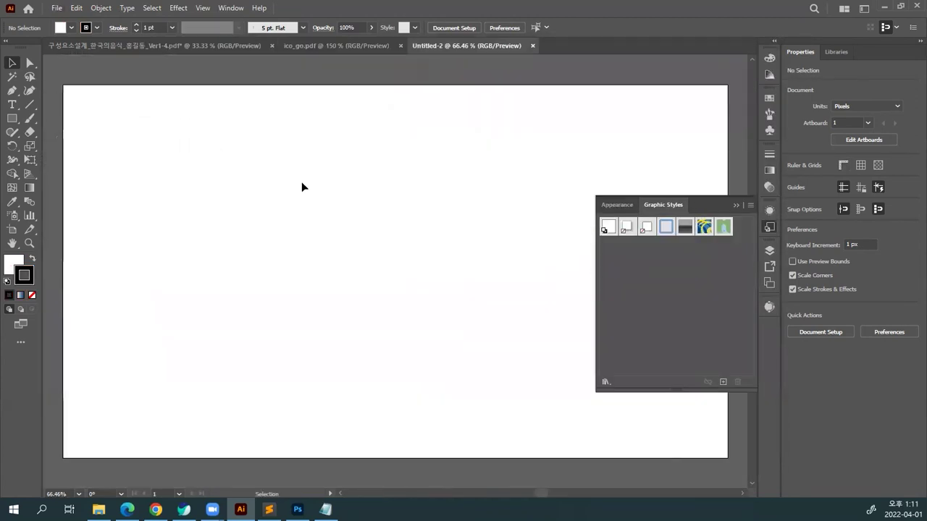
Paste the copied GO icon into the new document, deselect it and view it at 600 %.
key(a)
key(ctrl+v)
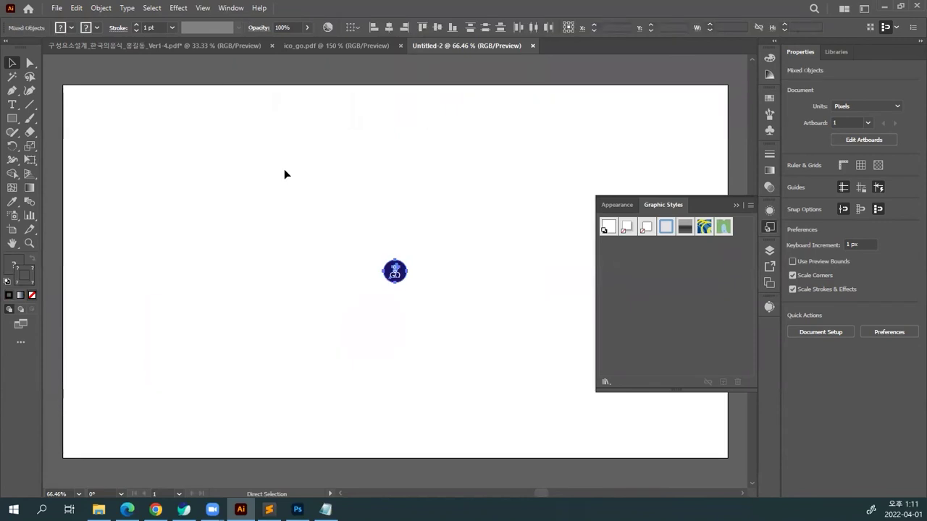
click(343, 220)
key(ctrl+plus)
key(ctrl+plus)
key(ctrl+plus)
key(ctrl+plus)
key(ctrl+plus)
key(ctrl+plus)
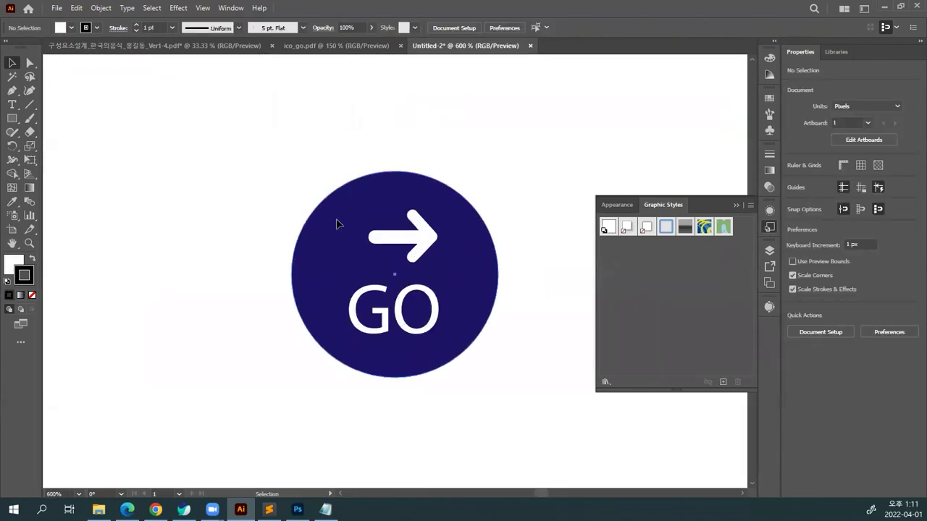
Compare selecting the pasted icon's circle with the Selection tool and with the Direct Selection tool, ending with nothing selected.
click(342, 225)
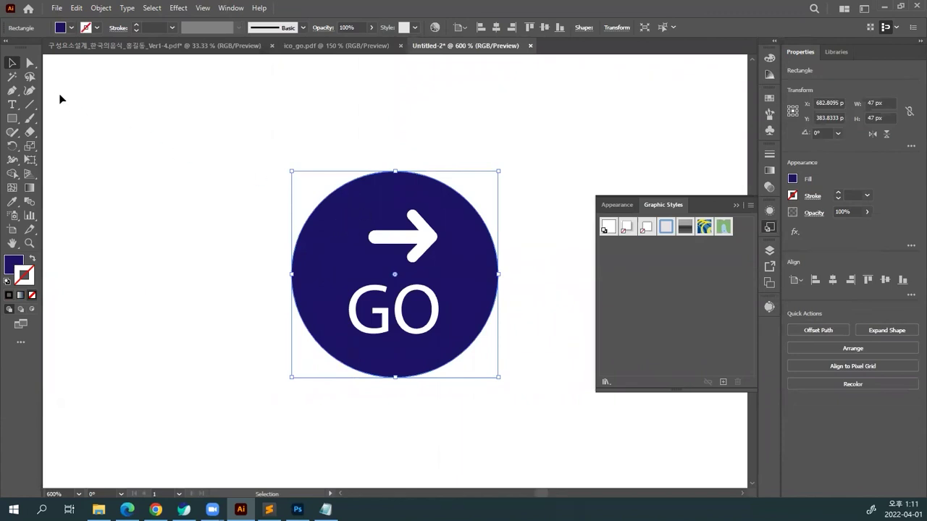
click(29, 63)
click(247, 138)
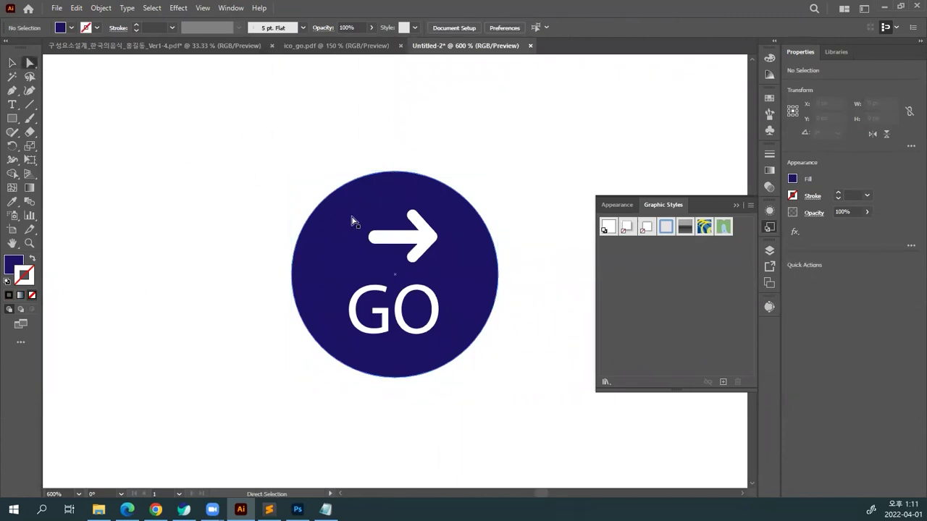
click(354, 219)
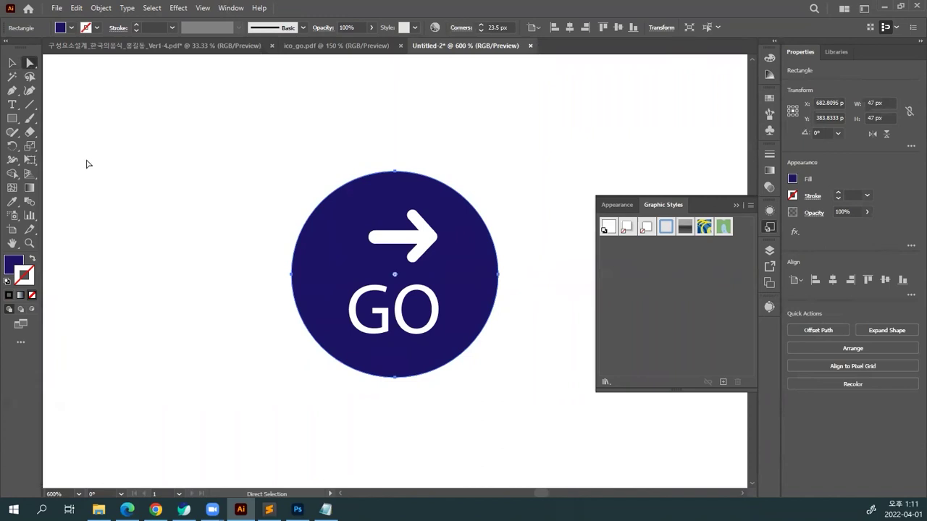
click(12, 64)
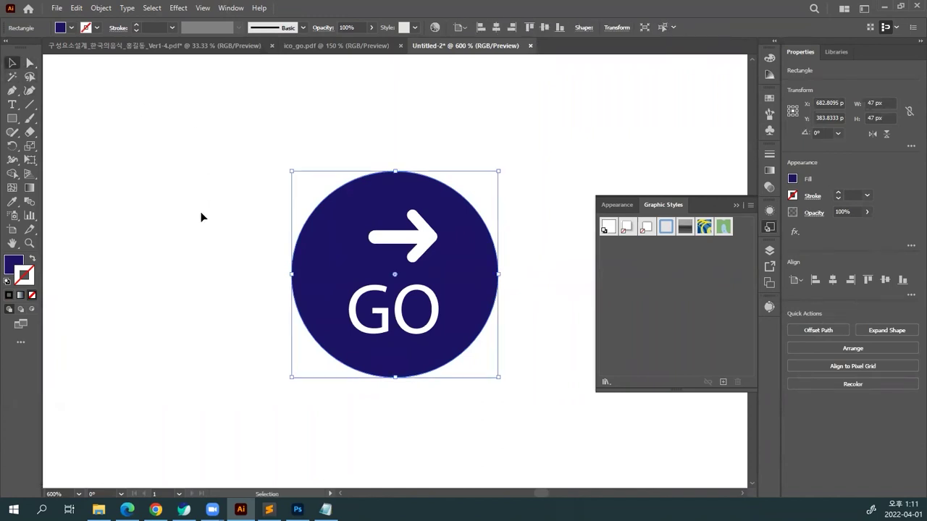
click(233, 217)
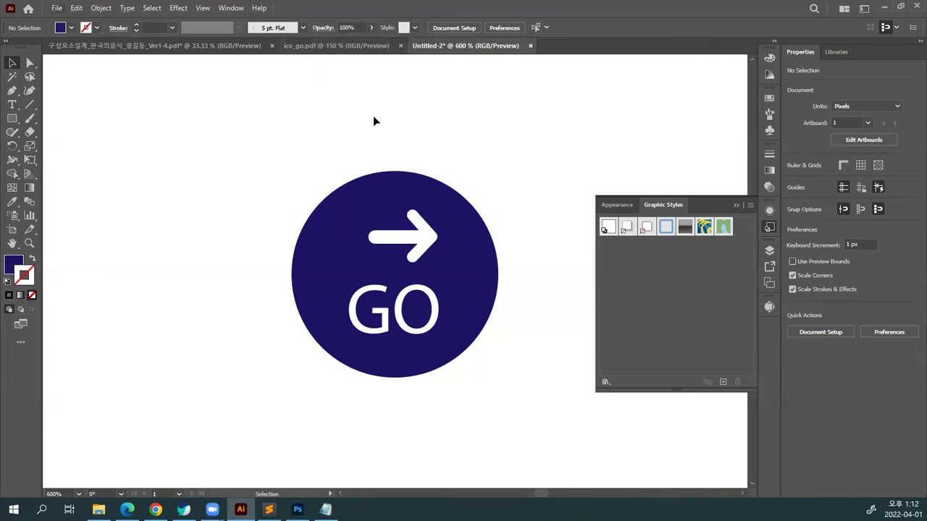
Save the document as ic_go in SVG format in the imgs folder, using the SVG 1.1 profile.
key(a)
key(ctrl+s)
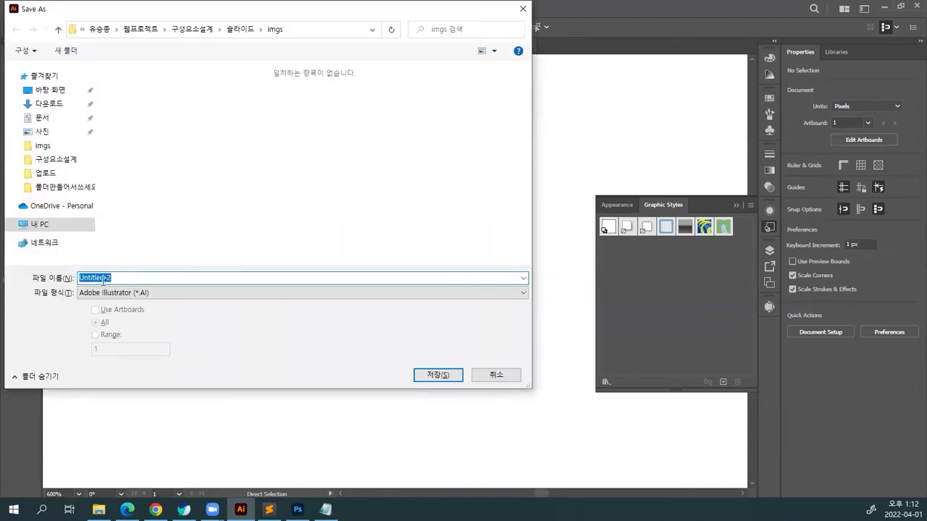
text(ico)
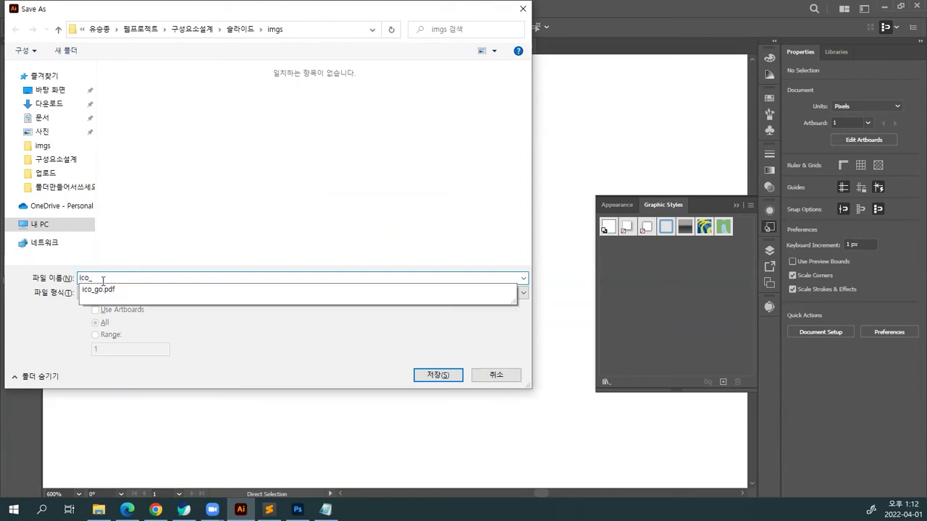
key(BackSpace)
text(_)
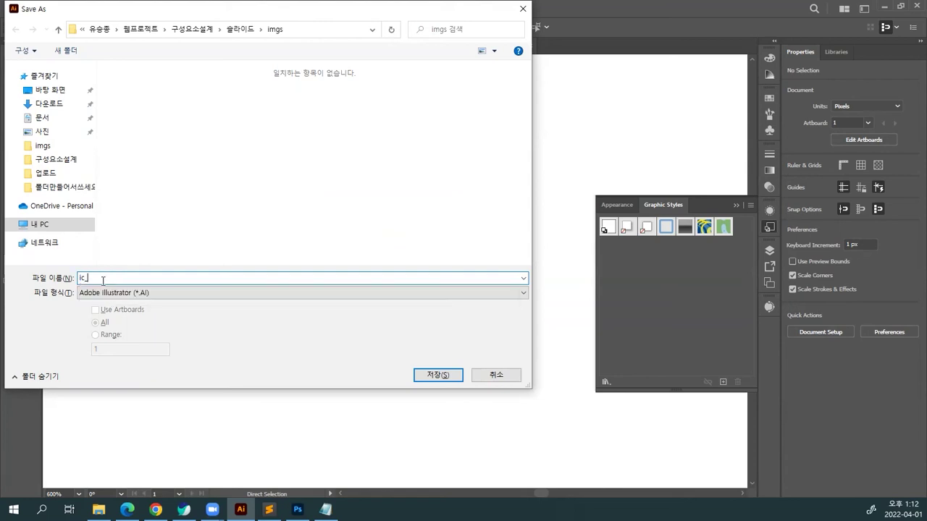
text(c)
key(BackSpace)
text(go)
click(114, 293)
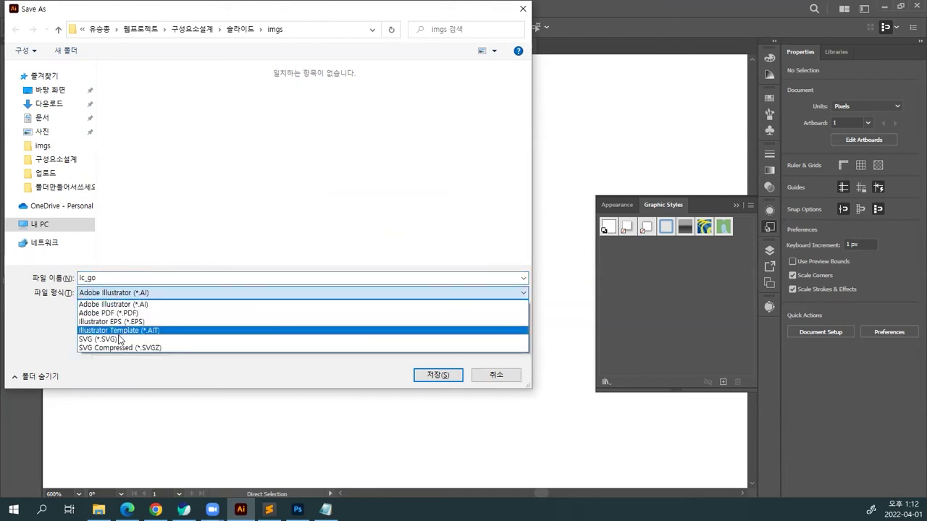
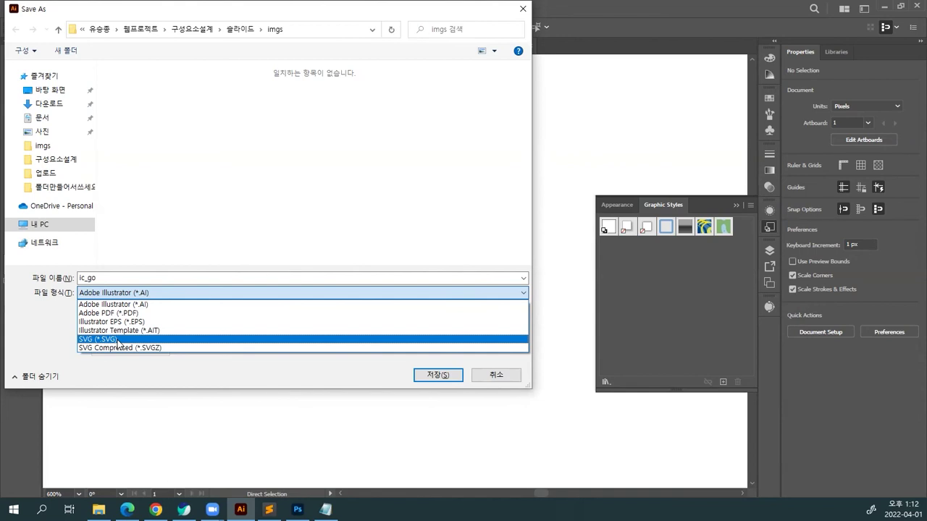
click(118, 340)
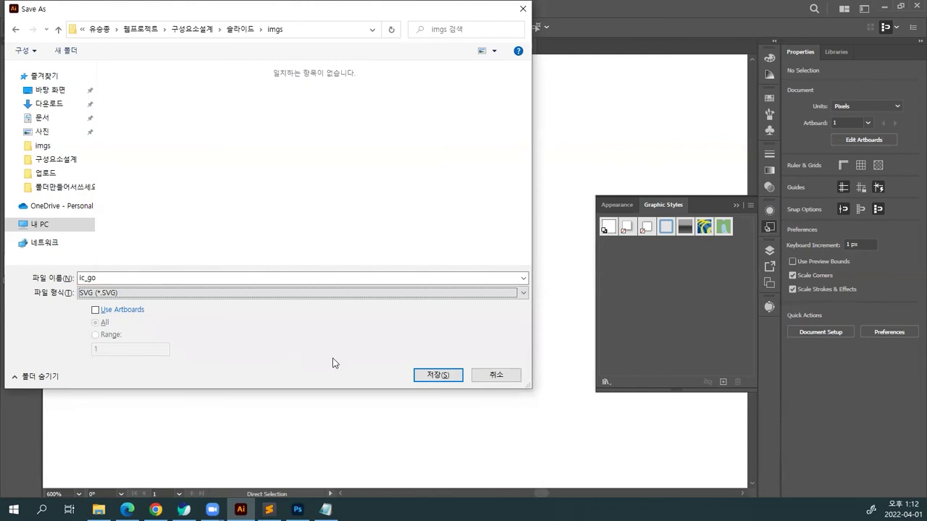
click(437, 376)
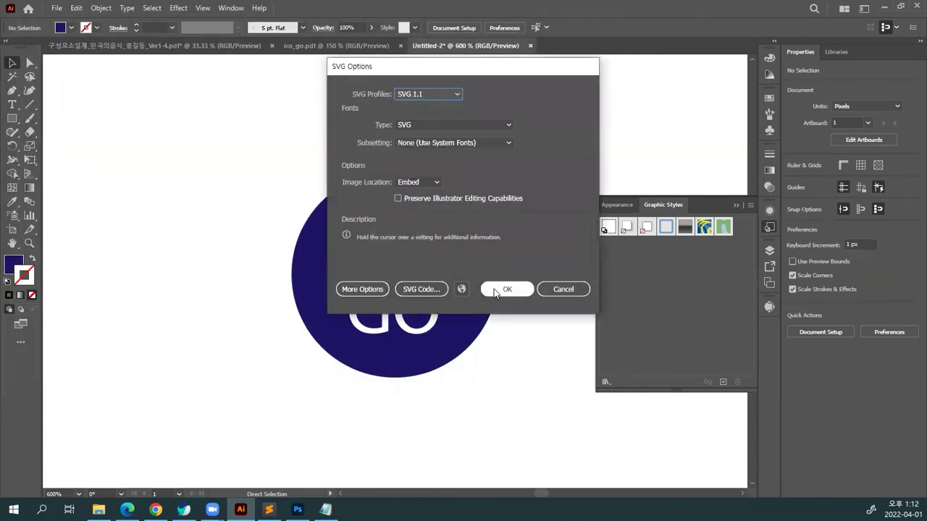
click(501, 290)
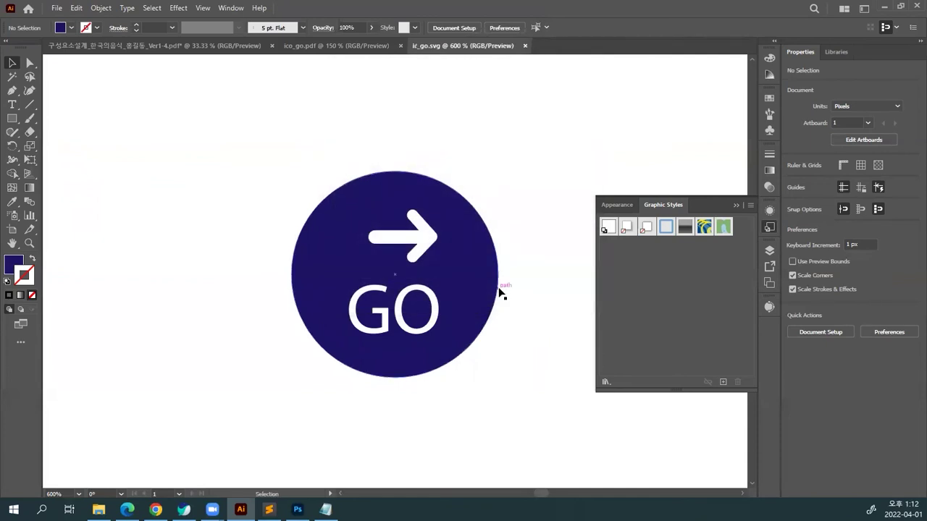
Inspect the icon's GO text, and compare the icon's size with the whole artboard from an overview and close up.
click(428, 316)
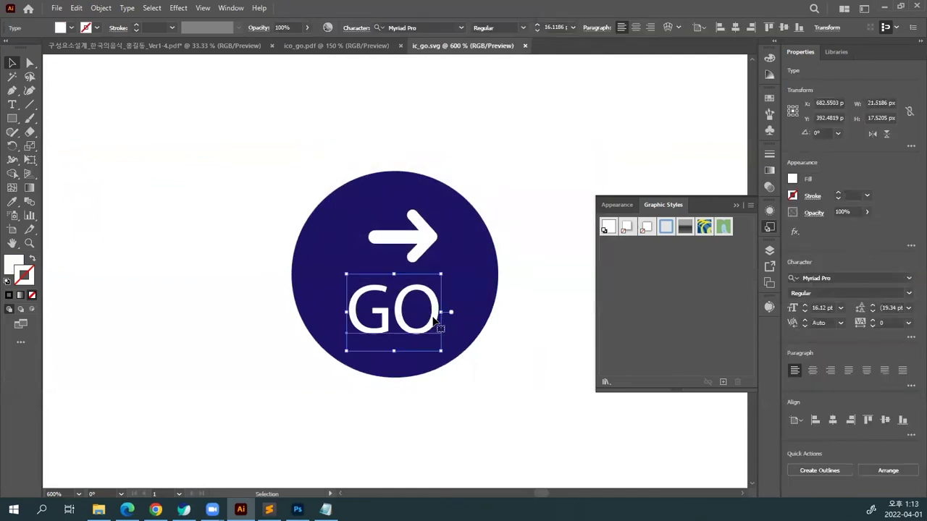
click(520, 341)
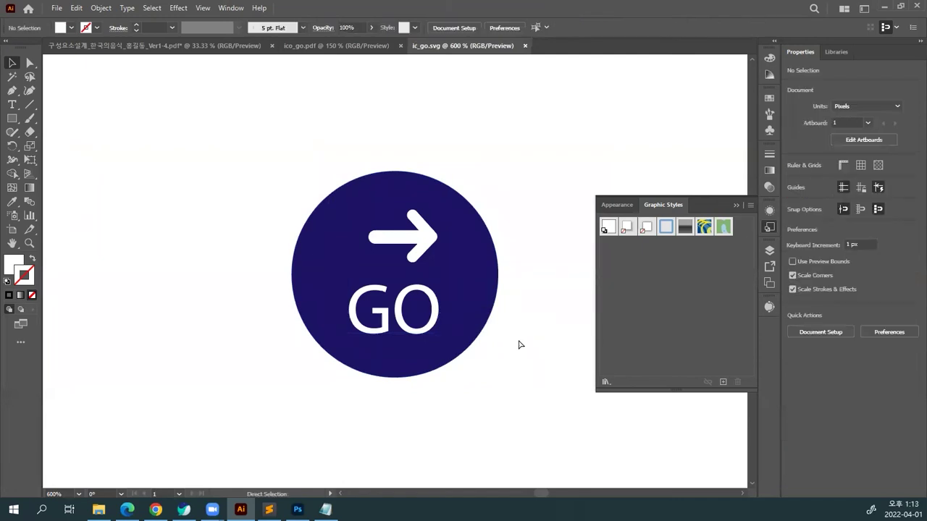
key(ctrl+minus)
key(ctrl+minus)
key(ctrl+minus)
key(ctrl+minus)
key(ctrl+minus)
key(ctrl+minus)
key(ctrl+minus)
key(ctrl+minus)
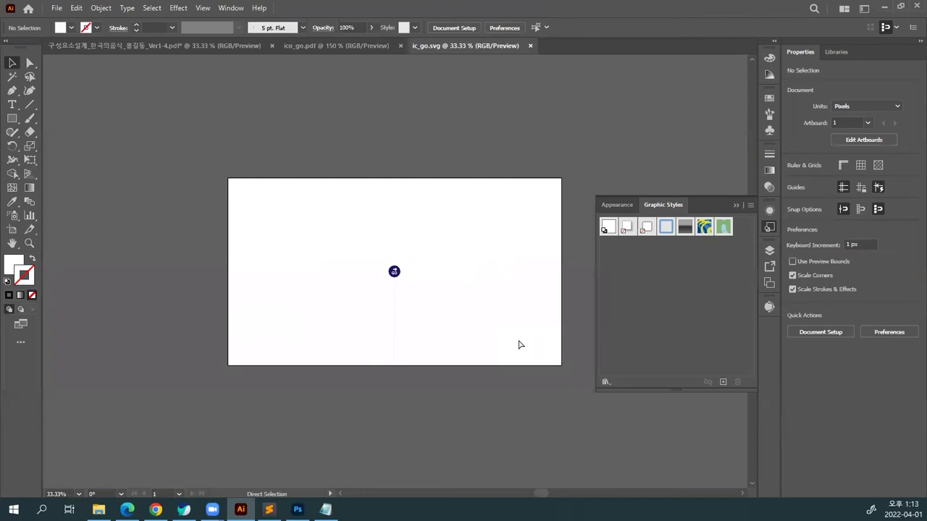
key(ctrl+plus)
key(ctrl+plus)
key(ctrl+plus)
key(ctrl+plus)
key(ctrl+plus)
key(ctrl+plus)
key(ctrl+plus)
key(ctrl+plus)
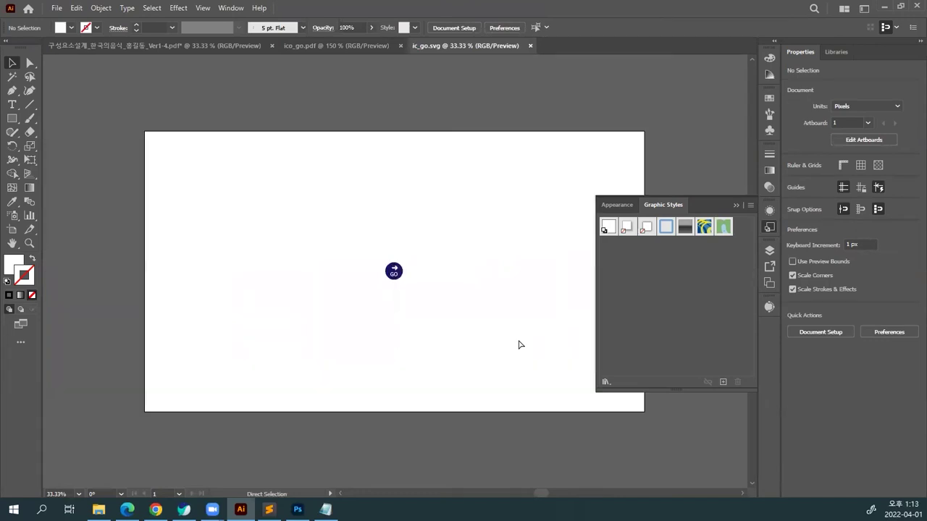
key(ctrl+plus)
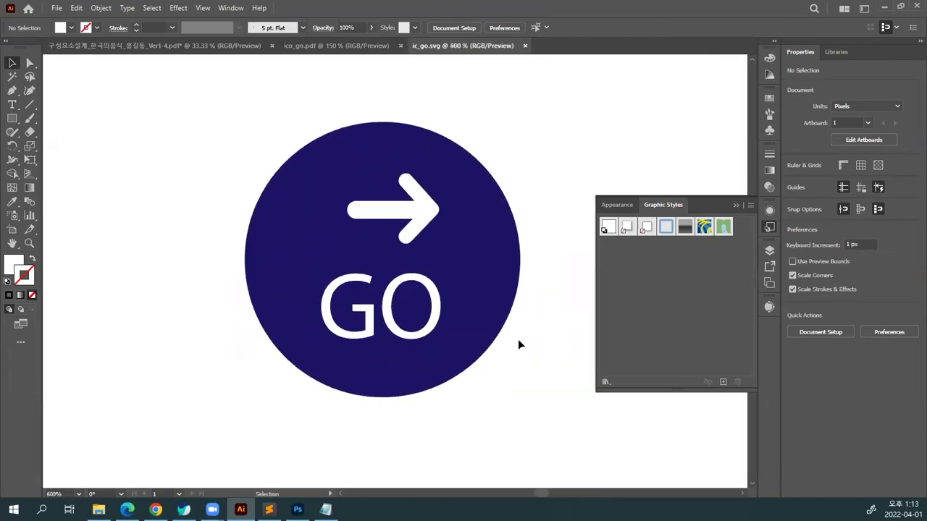
Fit the artboard to the icon's circle at 47 × 47 px with the Artboard tool.
click(13, 231)
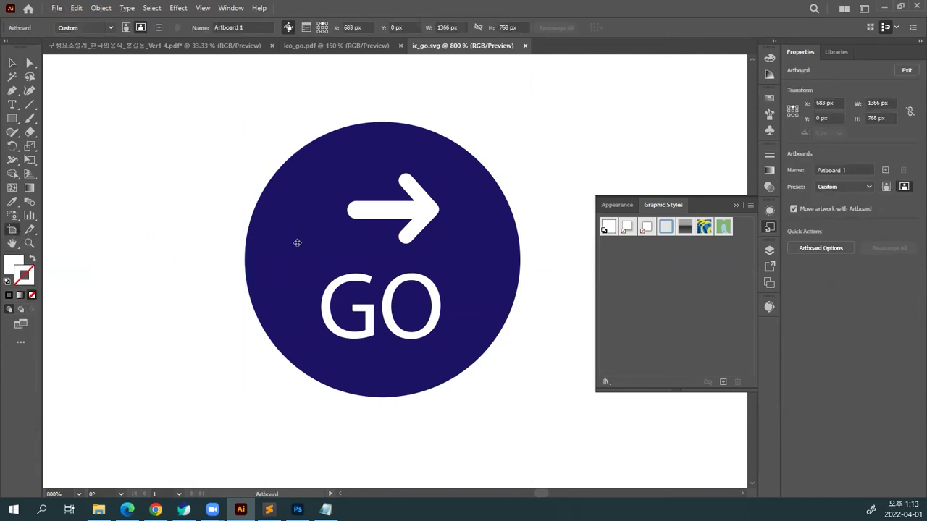
click(326, 169)
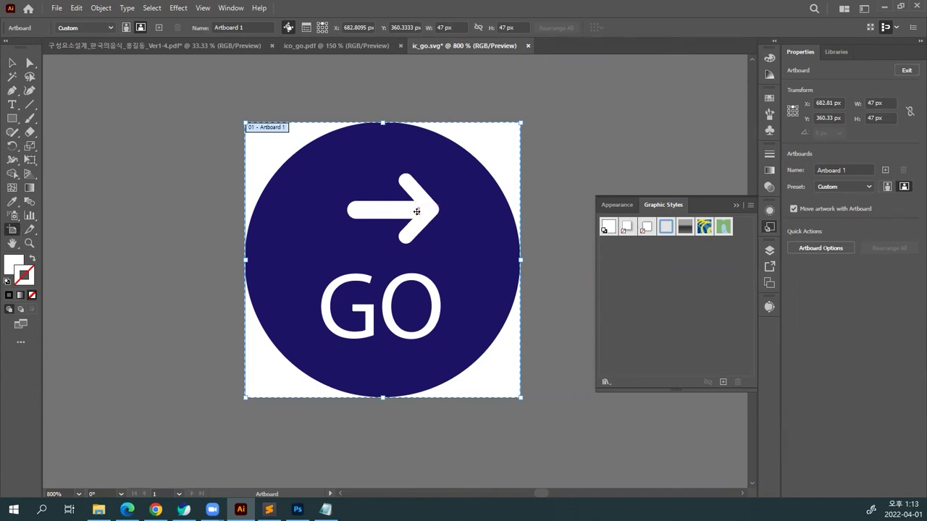
Try fitting the artboard to the arrow's shaft, leave artboard editing and undo that fit.
click(398, 209)
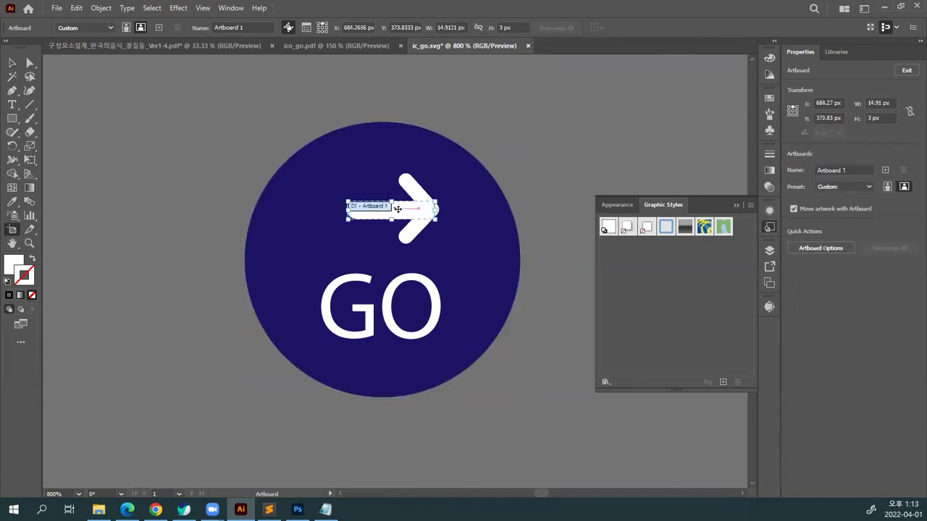
click(324, 192)
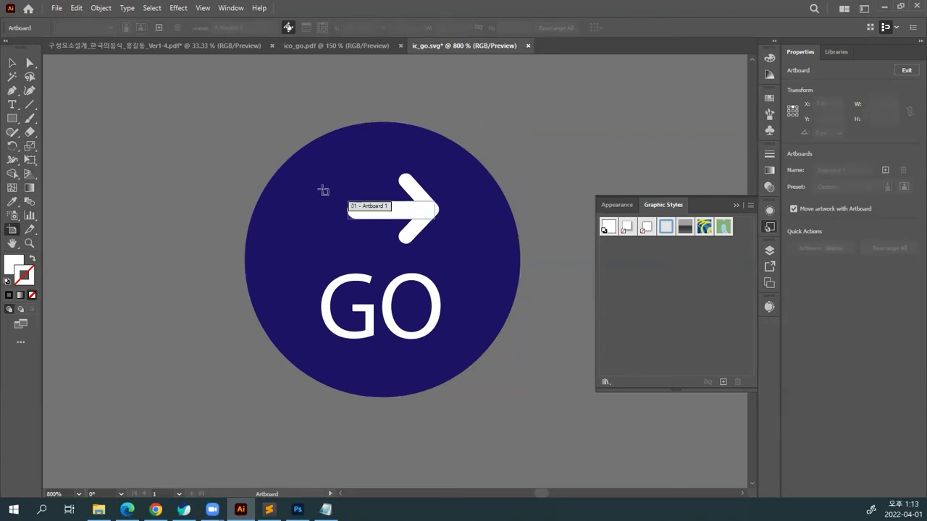
key(Escape)
key(ctrl+z)
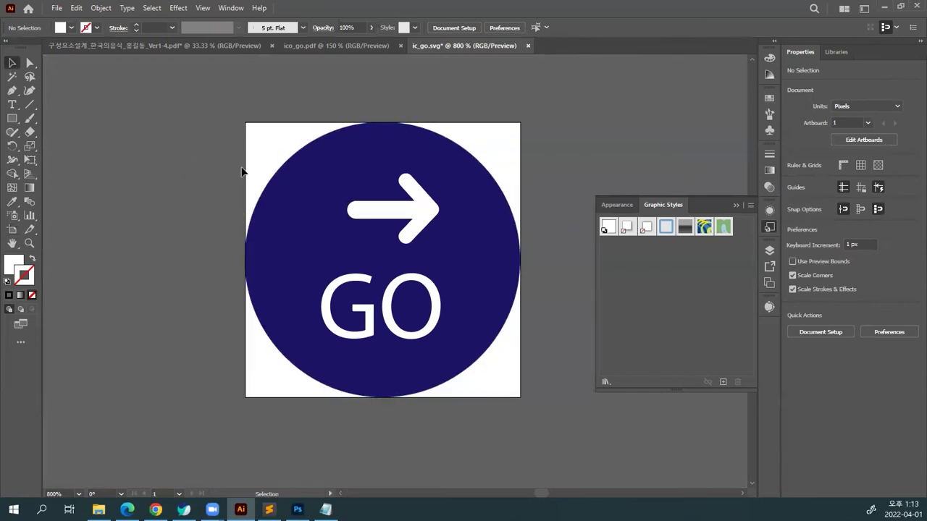
Scale the circle, arrow and GO text together proportionally about their centre to about 42.4 px wide, and deselect them.
click(287, 186)
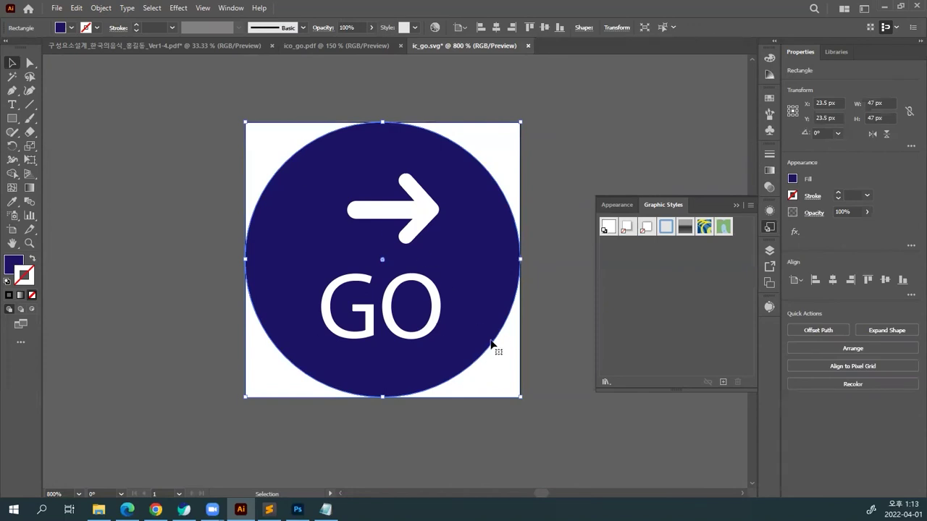
click(545, 350)
drag(504, 379, 284, 193)
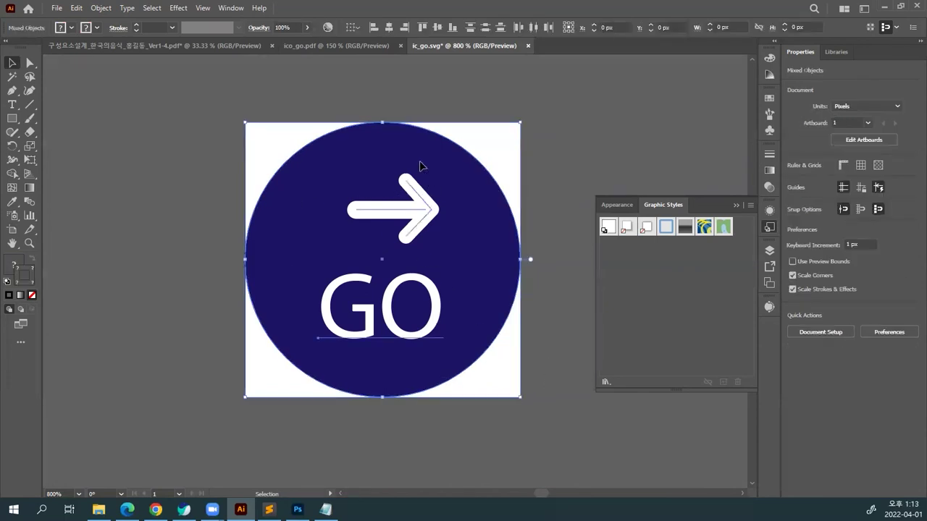
drag(520, 123, 509, 134)
click(186, 259)
Fit the artboard to the reduced circle at about 42.4 × 42.4 px, and leave artboard editing.
click(293, 254)
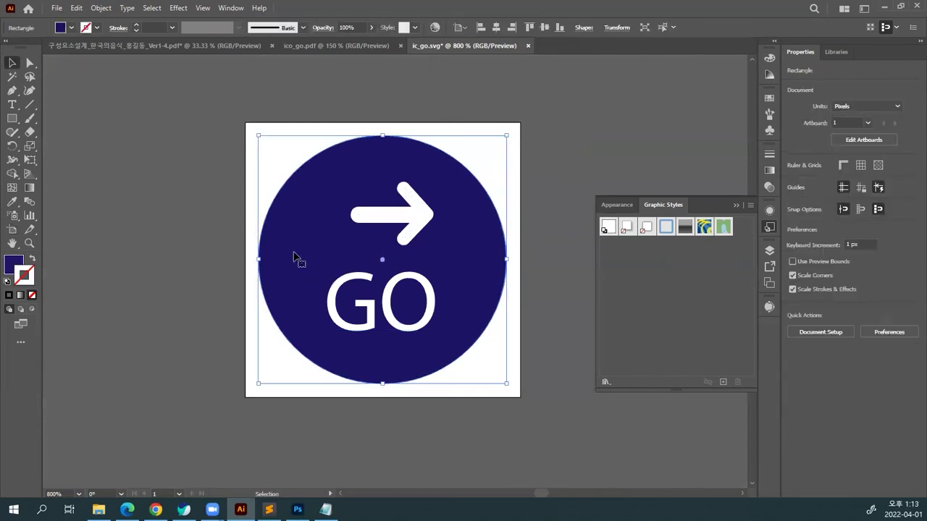
click(12, 230)
click(308, 210)
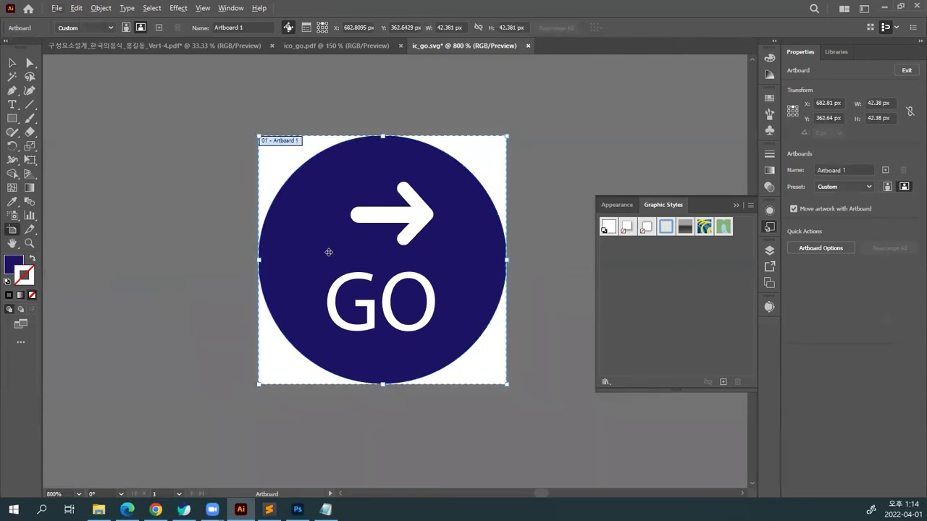
click(12, 63)
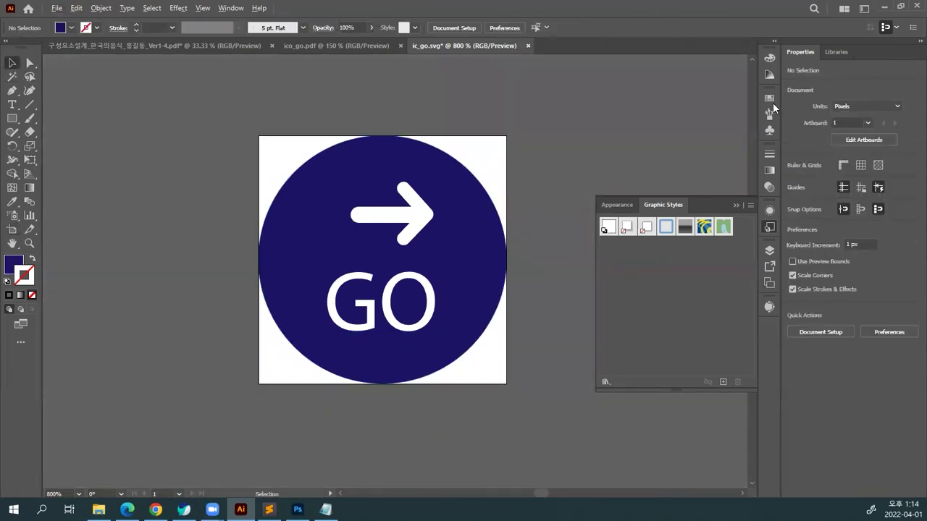
Display the document's swatches, save the changes to ic_go.svg and close that document.
click(771, 98)
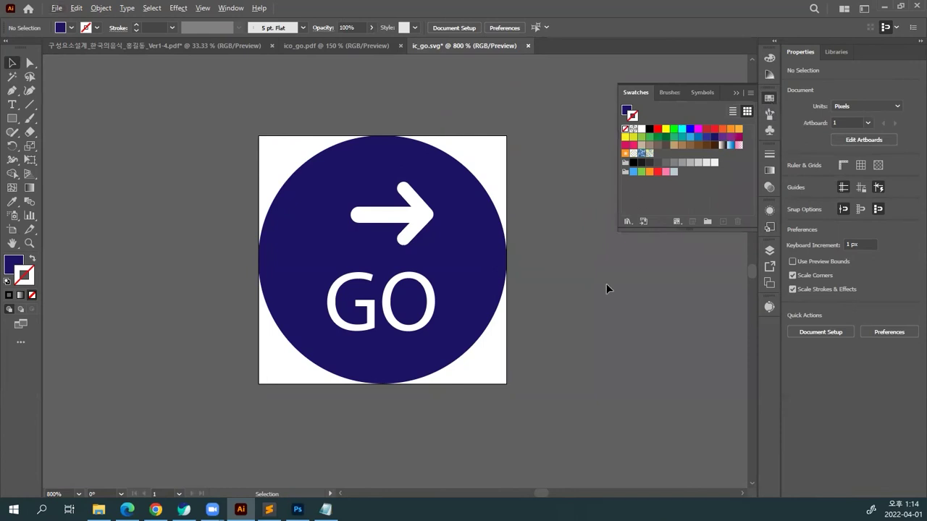
key(ctrl)
key(ctrl+s)
click(525, 46)
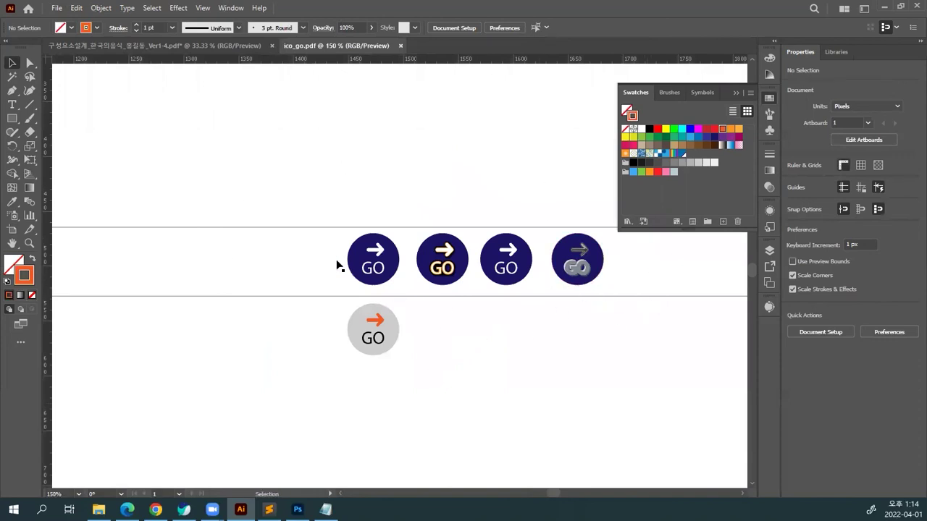
Save the document with all the icon variants as a PDF named ico_작업실, using the Illustrator Default preset.
key(ctrl)
key(ctrl+shift+s)
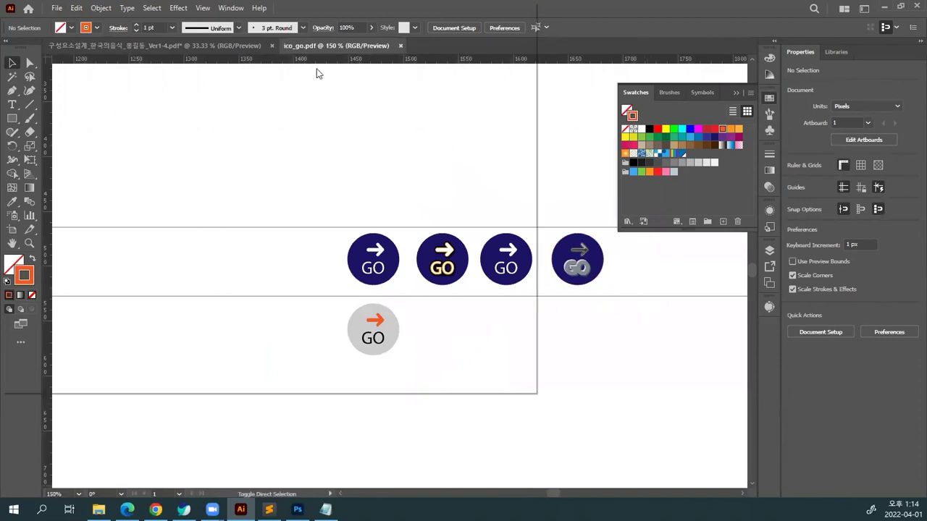
click(92, 278)
drag(92, 278, 120, 277)
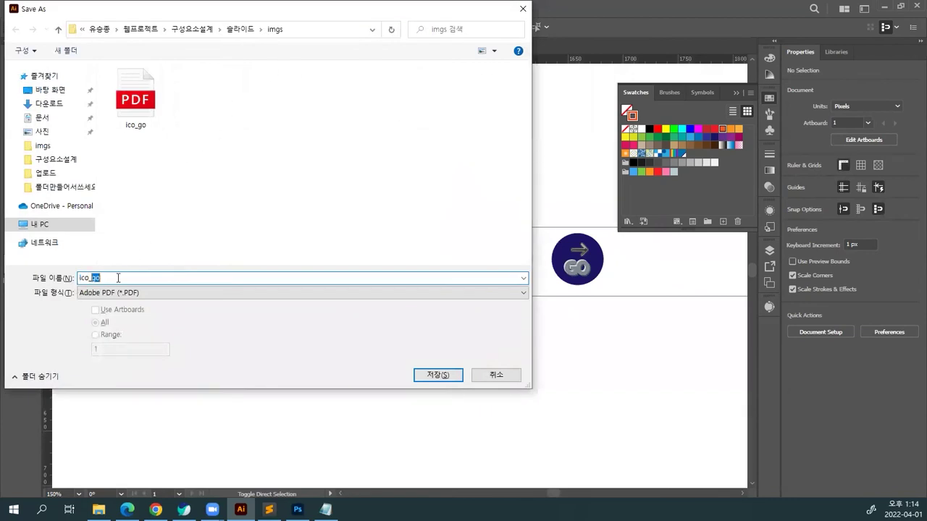
key(BackSpace)
text(작)
key(Return)
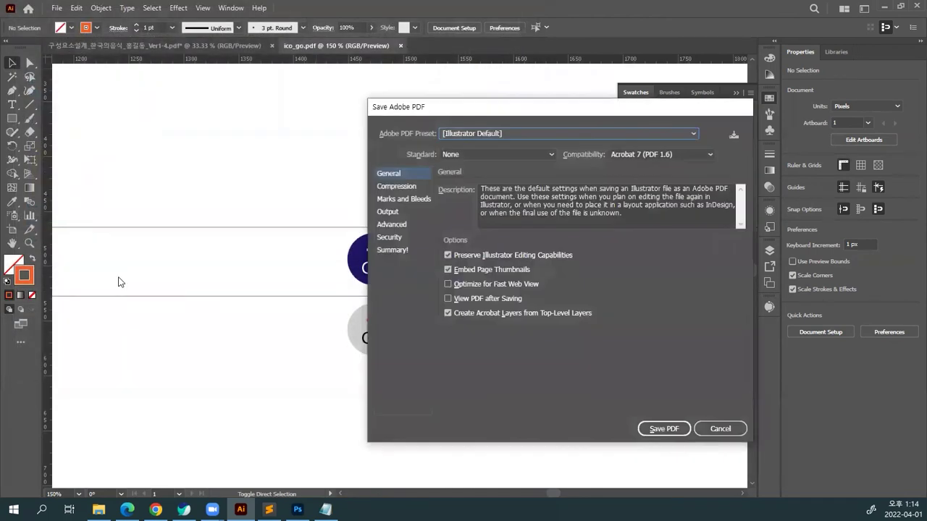
key(Return)
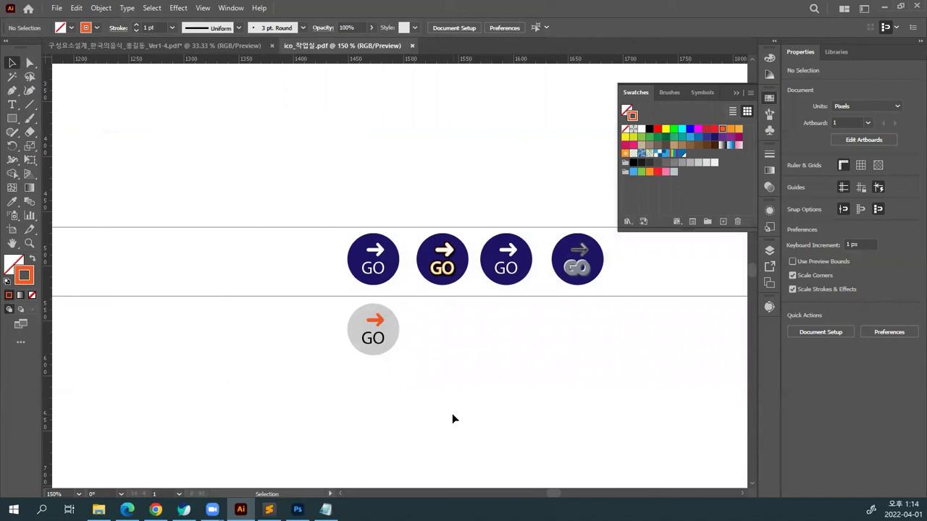
Open the ic_go SVG file from the imgs folder.
key(ctrl+o)
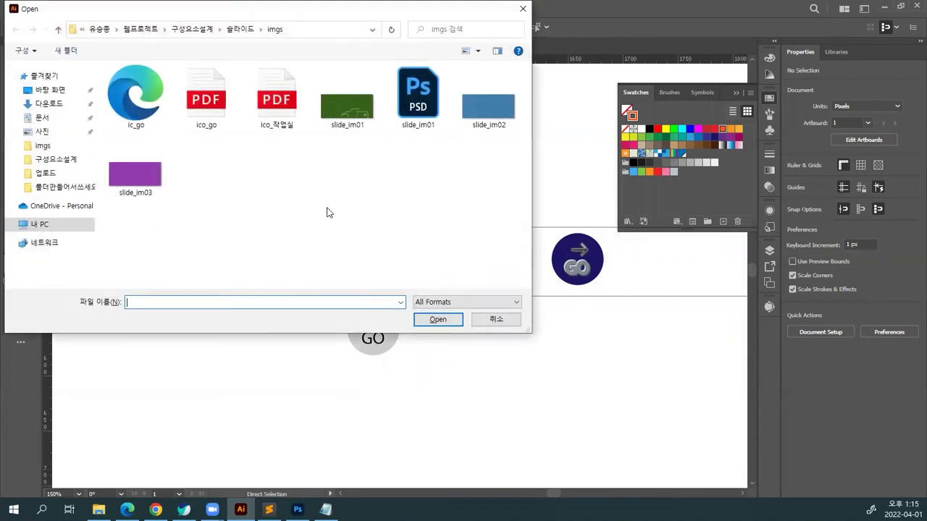
click(143, 103)
double_click(143, 103)
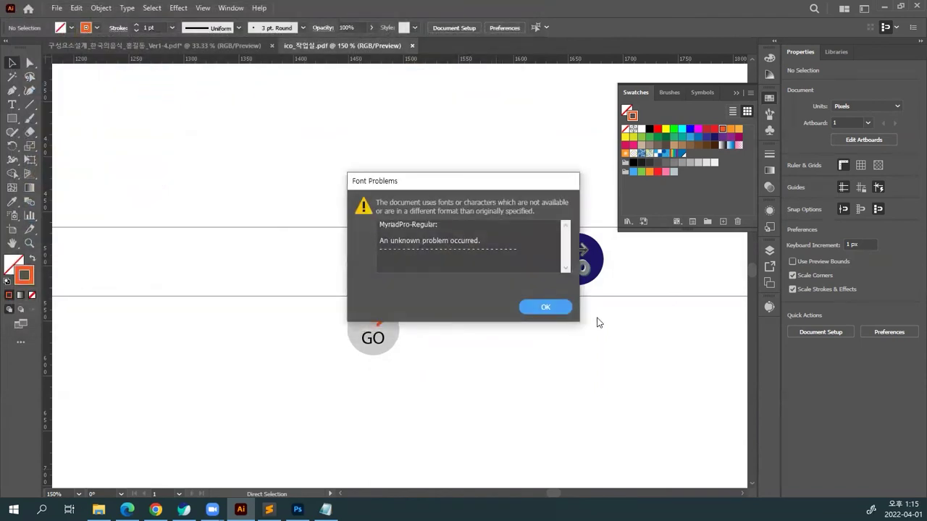
click(550, 309)
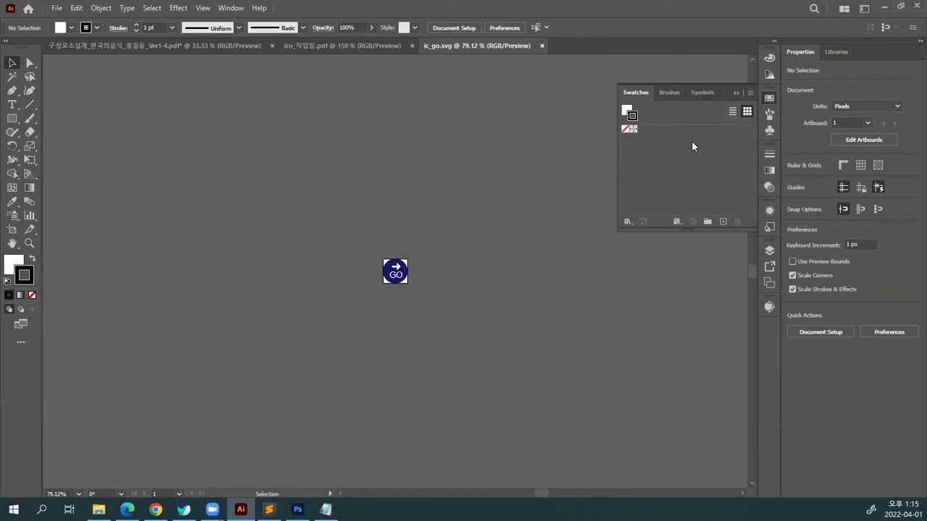
Move the GO text slightly up and left inside the circle, centred at about X 21 px, Y 28 px.
key(ctrl+plus)
key(ctrl+plus)
key(ctrl+plus)
key(ctrl+plus)
key(ctrl+plus)
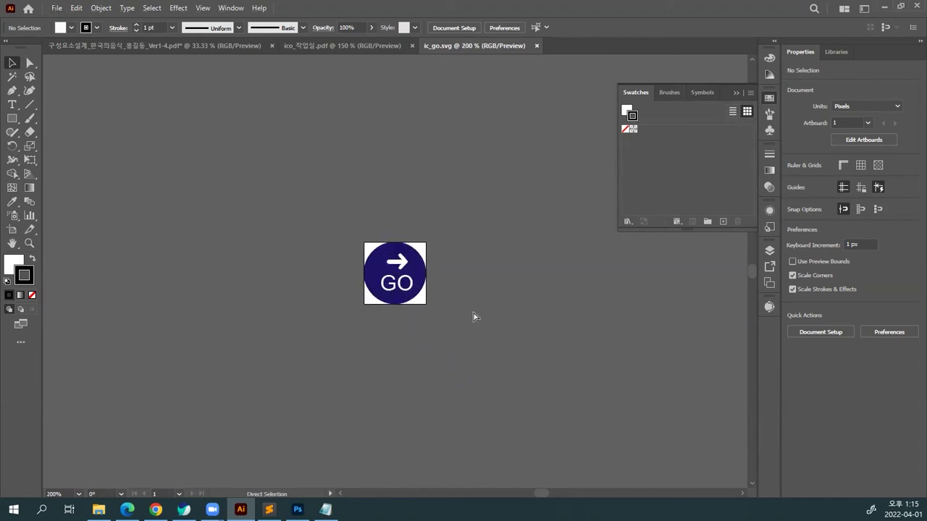
key(ctrl+plus)
key(v)
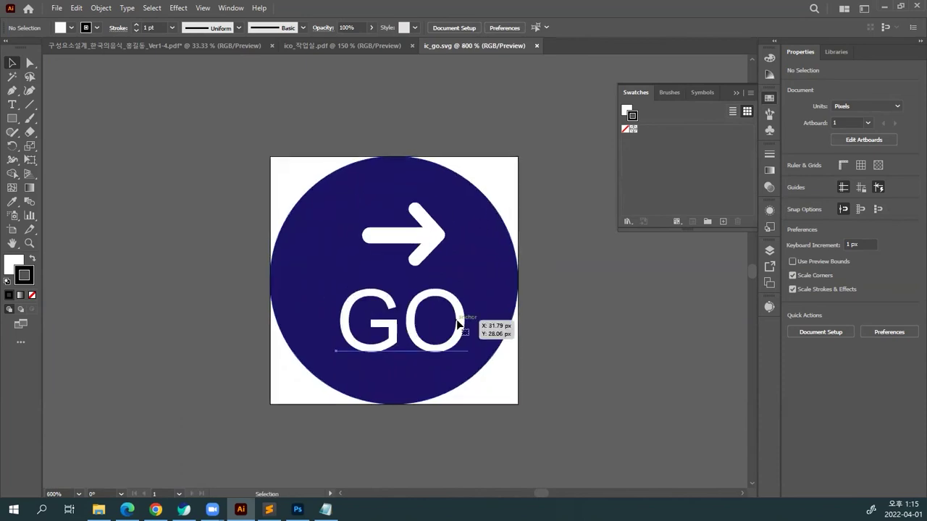
click(441, 313)
drag(442, 334, 432, 325)
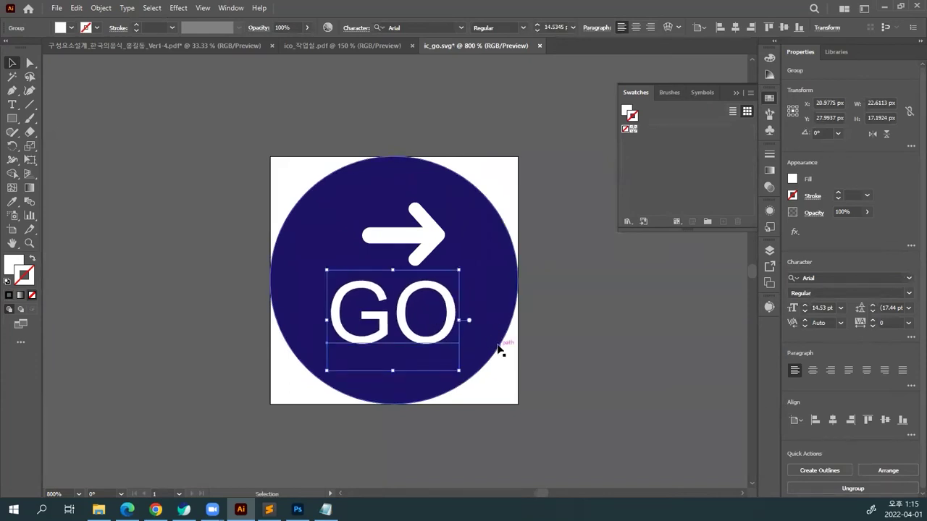
Expand the GO text into outlined shapes with the Object and Fill options enabled, and deselect it.
click(100, 9)
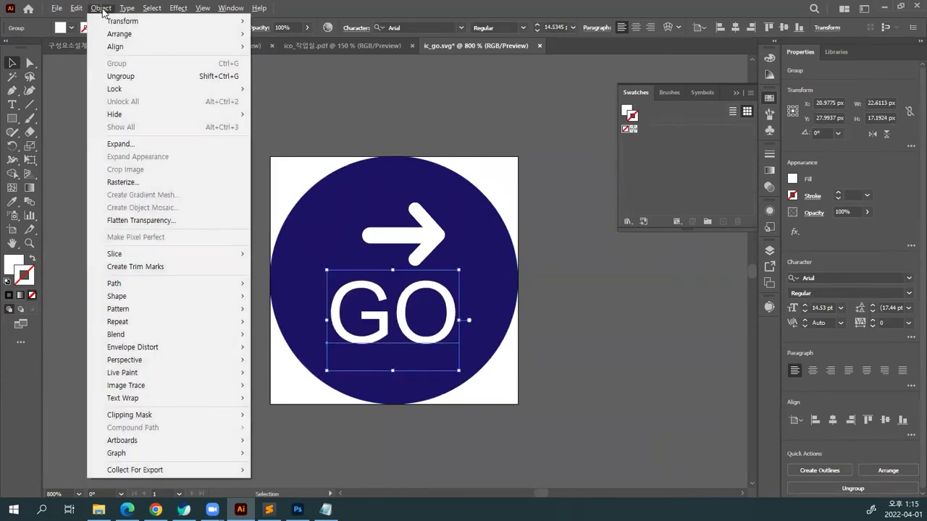
click(116, 144)
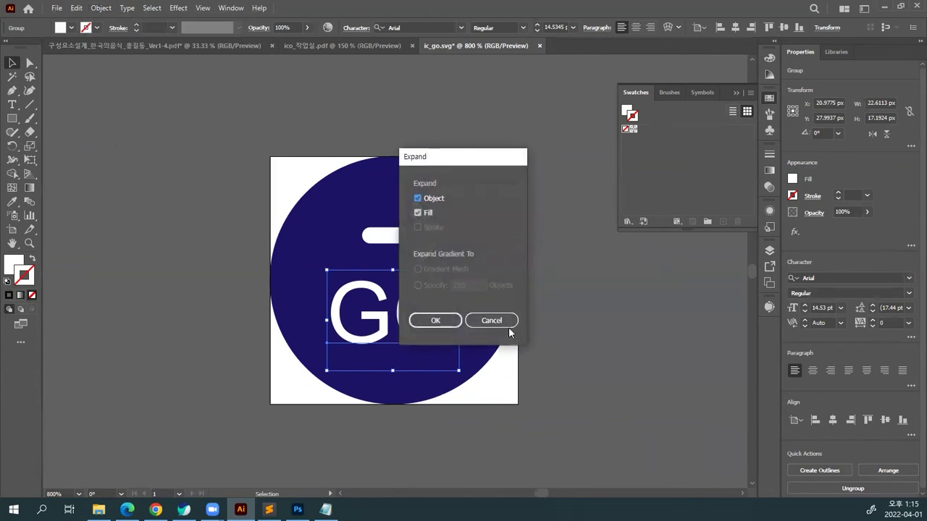
click(435, 322)
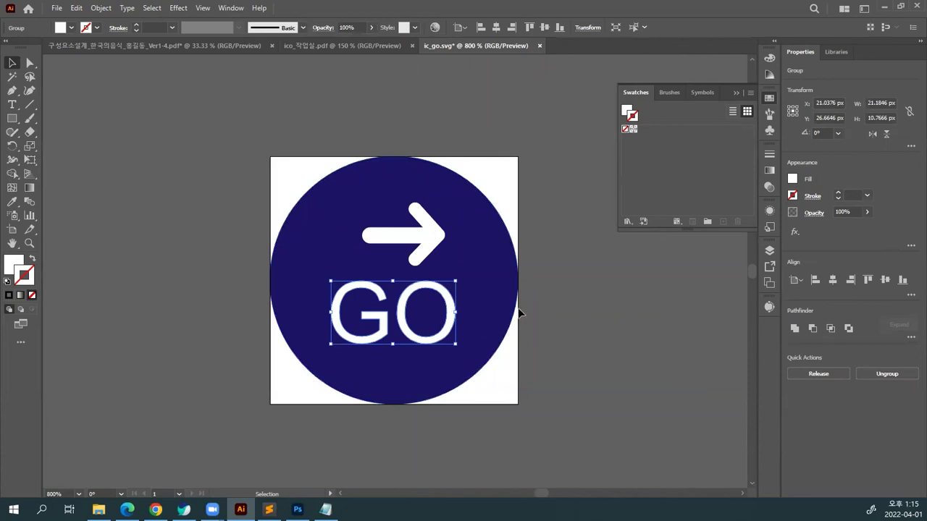
click(521, 311)
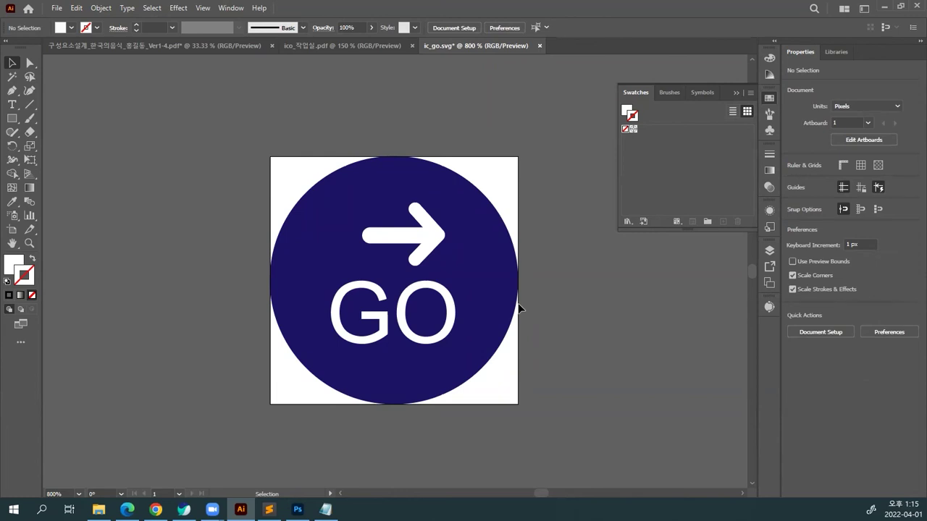
key(ctrl+minus)
key(ctrl+minus)
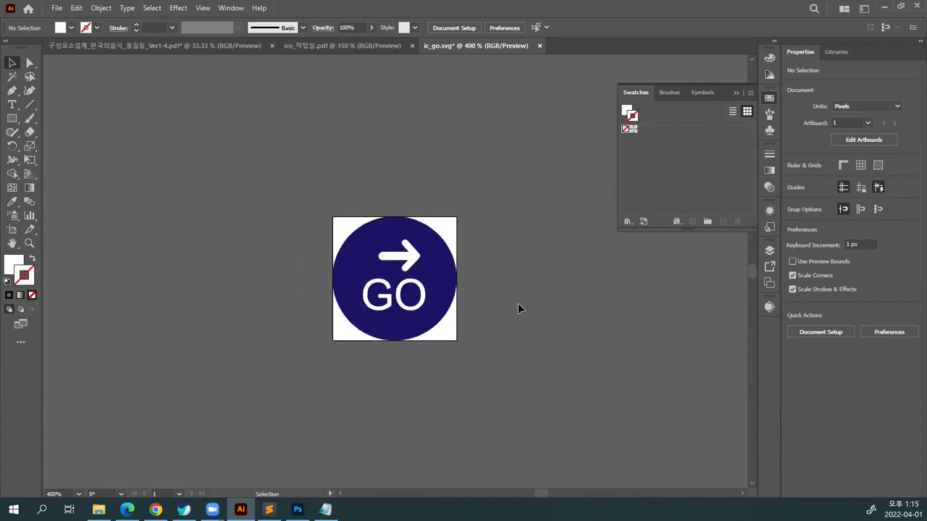
Save the changes to ic_go.svg and close that document.
key(a)
key(ctrl+z)
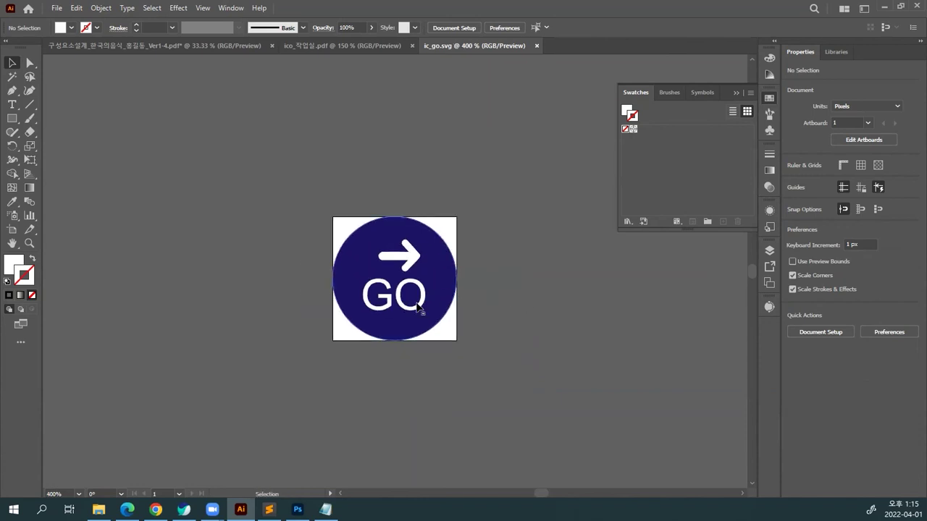
ctrl+click(422, 305)
click(488, 300)
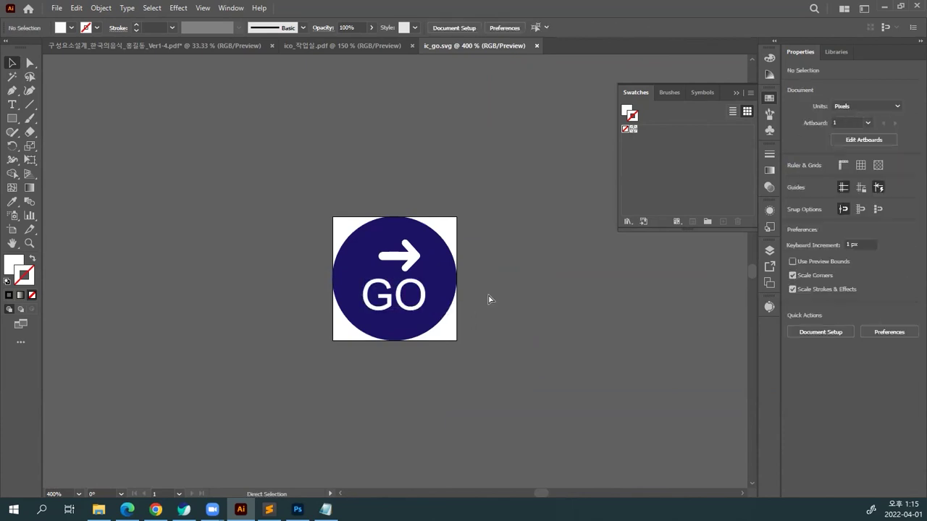
key(v)
key(ctrl)
key(ctrl)
key(ctrl+w)
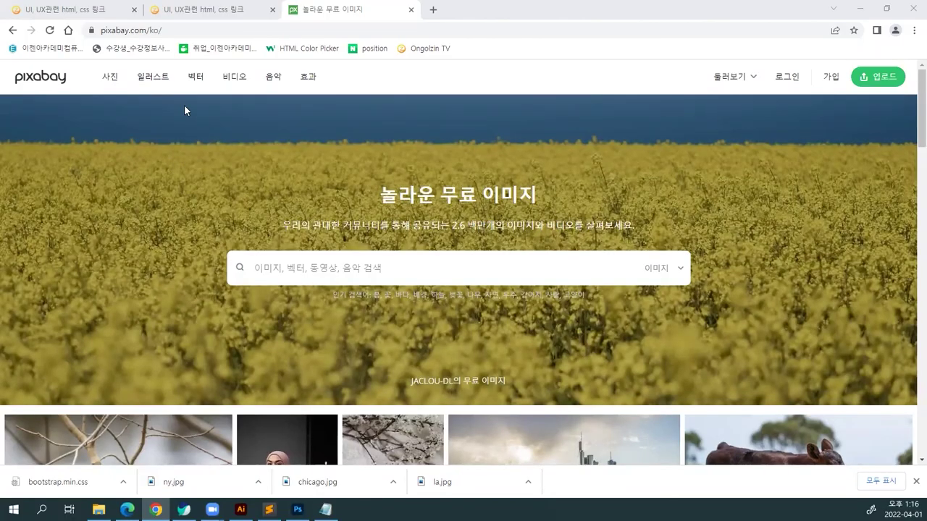
In the Chrome browser, search Pixabay's vector graphics for 아이콘.
click(201, 83)
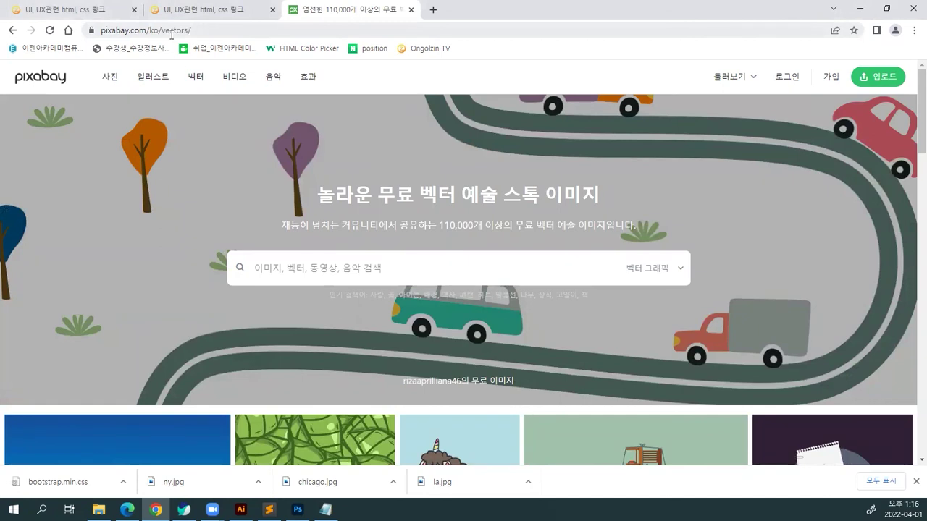
click(275, 269)
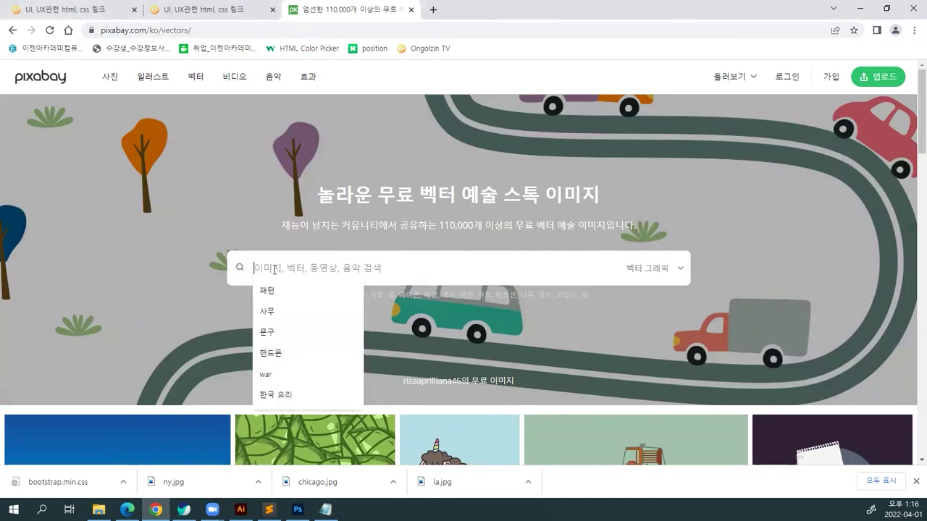
key(Escape)
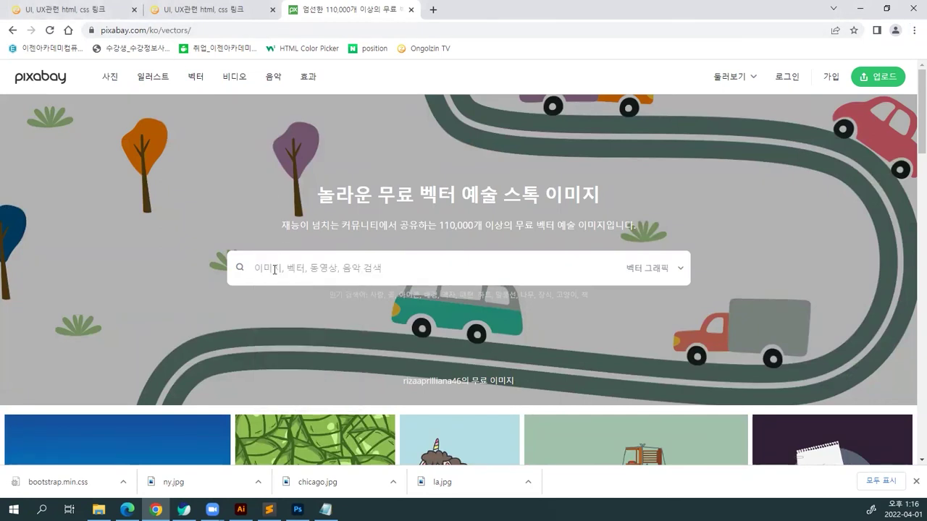
text(아이콘)
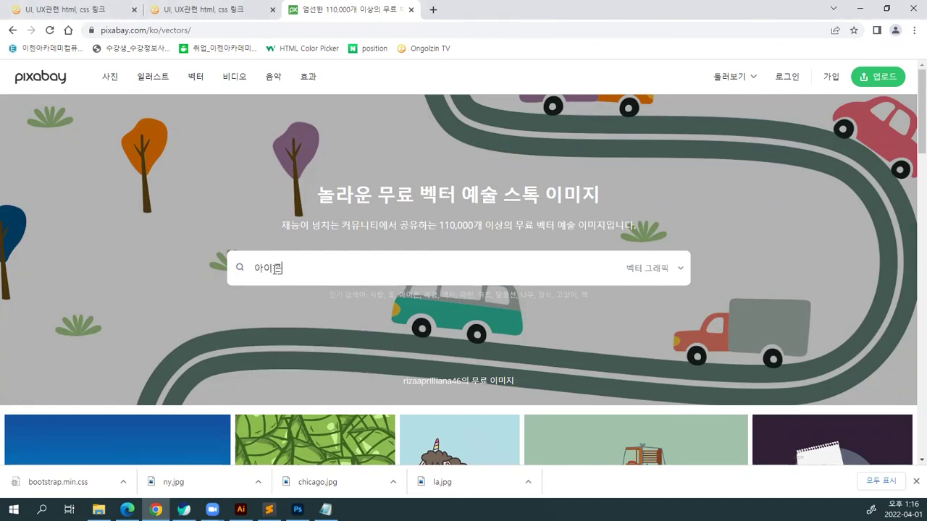
key(Return)
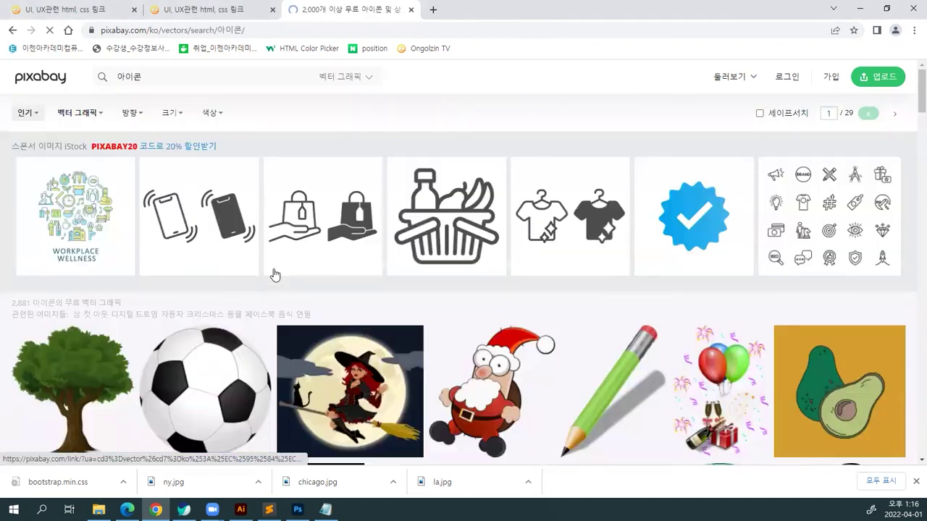
Look through the vector search results for usable social media and web icon sets.
scroll(270, 293, down, 3)
scroll(273, 290, down, 10)
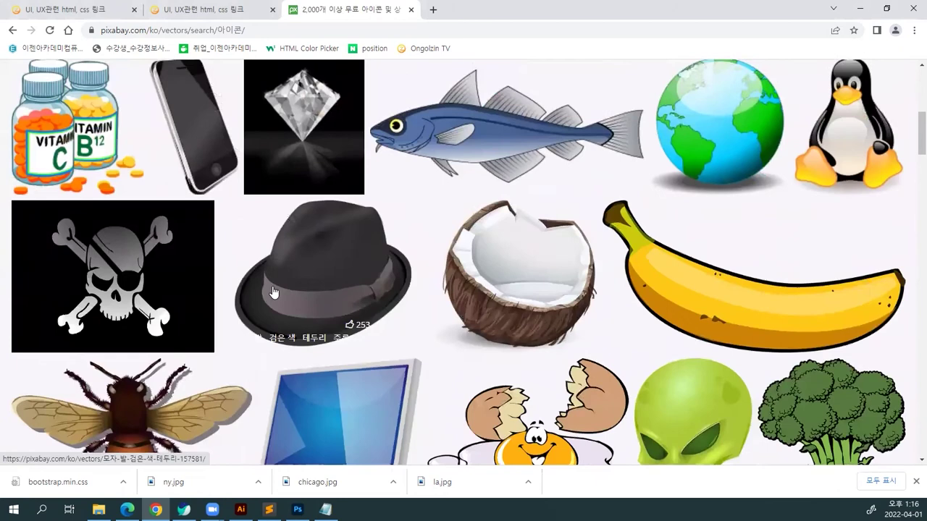
scroll(274, 292, down, 8)
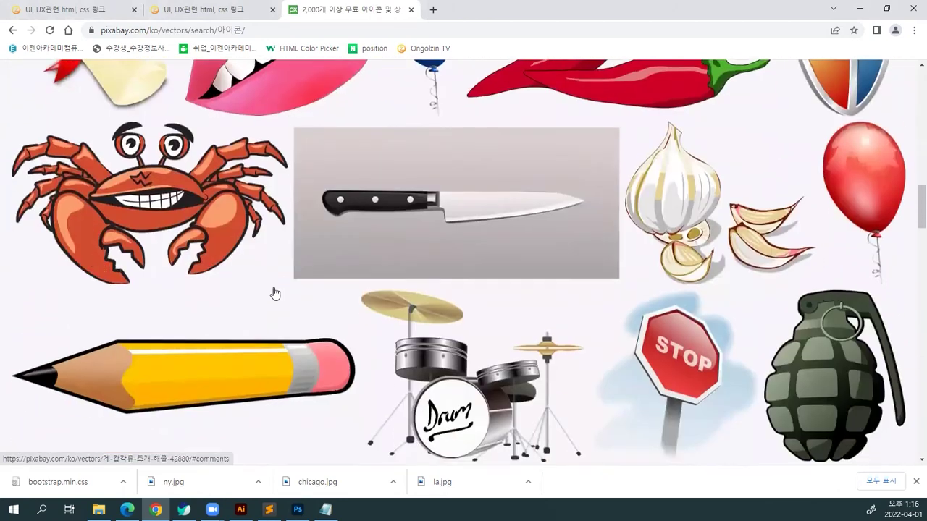
scroll(274, 294, down, 8)
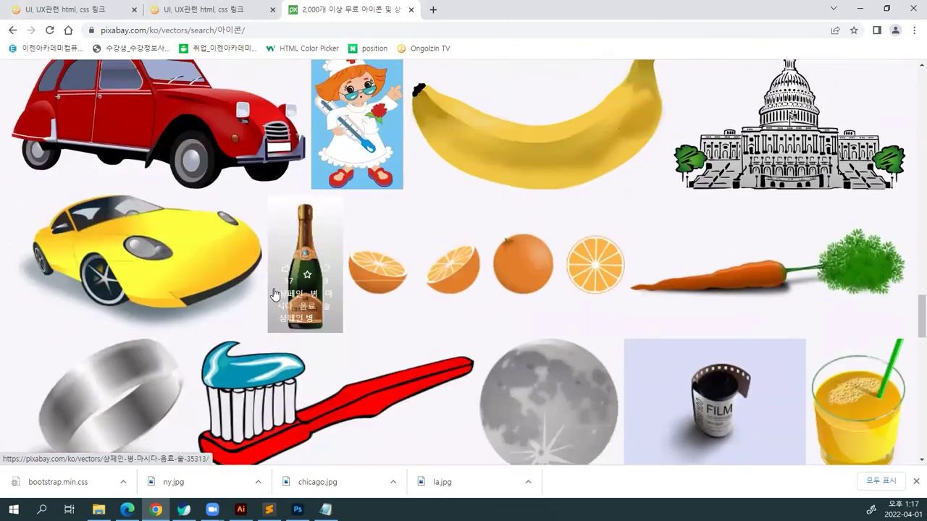
scroll(274, 294, down, 4)
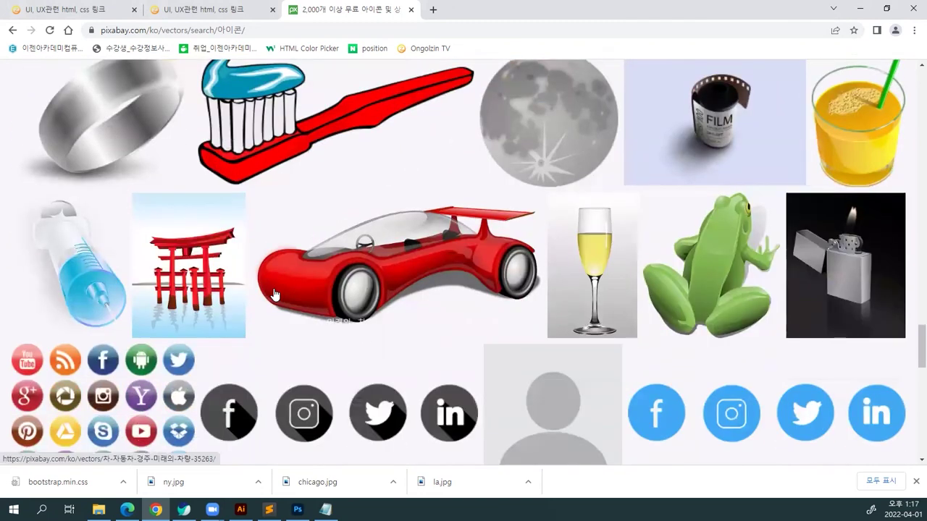
scroll(273, 294, down, 2)
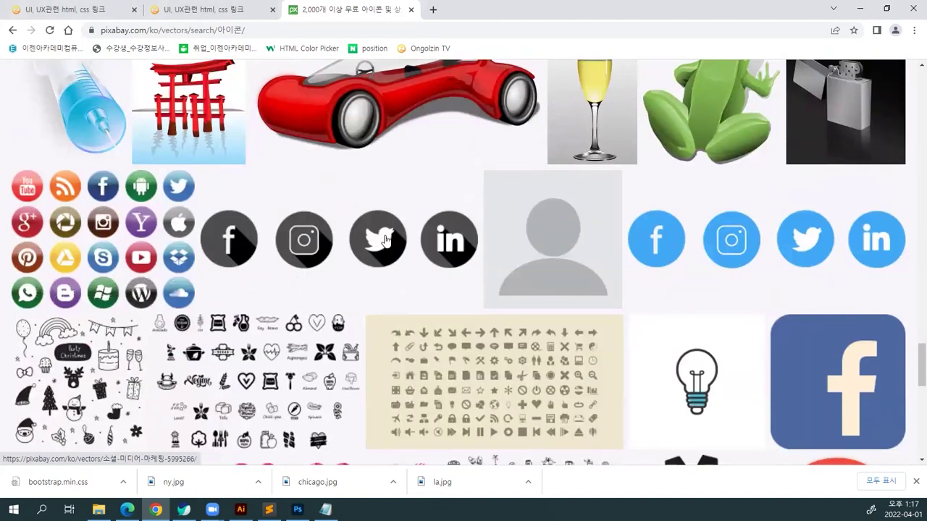
scroll(392, 240, up, 2)
scroll(391, 240, down, 3)
scroll(392, 240, down, 6)
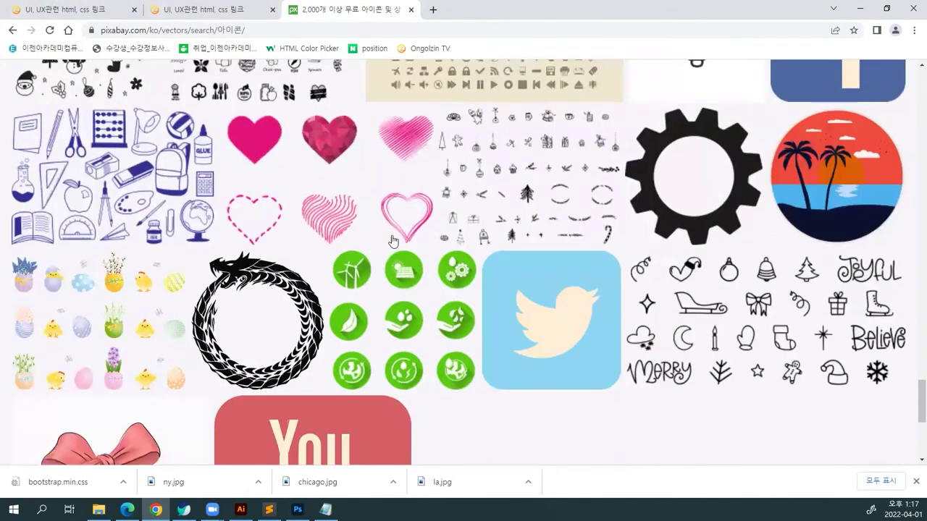
scroll(392, 241, up, 1)
scroll(391, 240, up, 9)
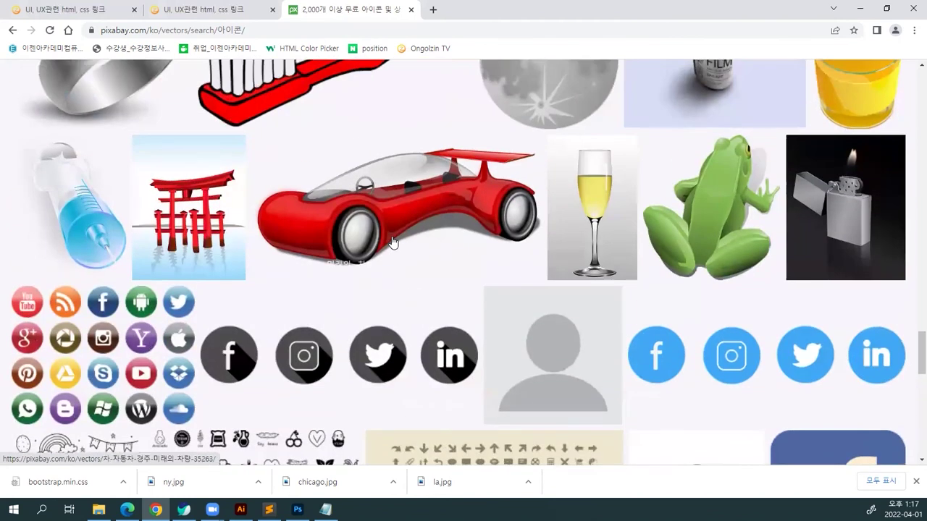
scroll(392, 240, down, 2)
scroll(490, 254, down, 2)
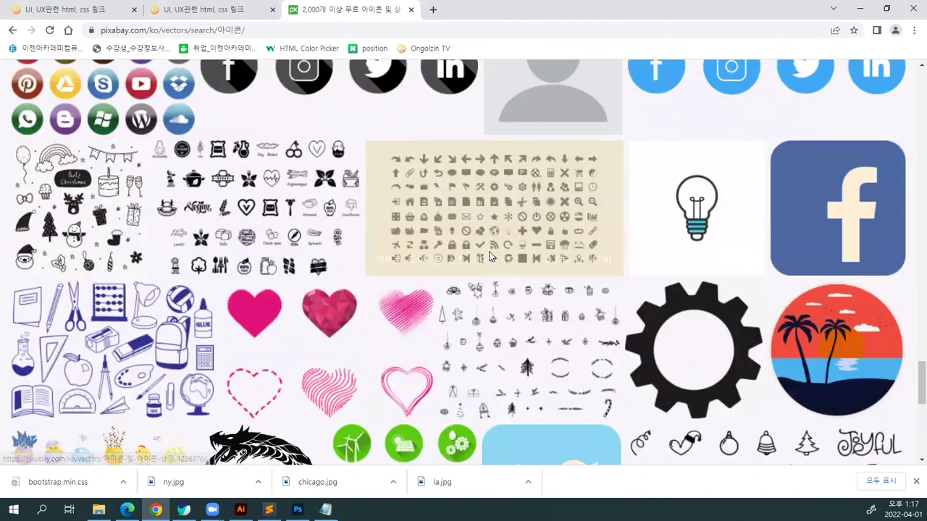
scroll(552, 254, up, 2)
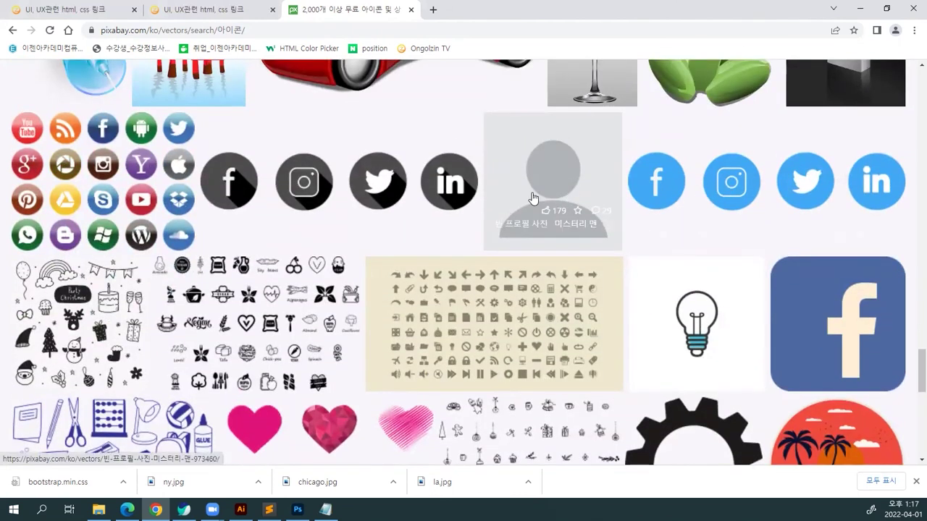
Examine the free download formats and sizes offered for the black and the blue round social media icon sets.
click(422, 194)
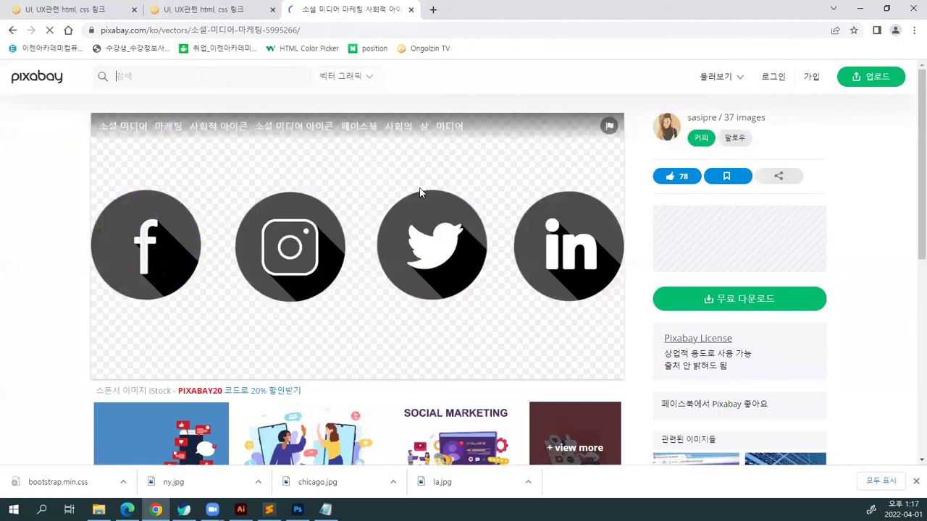
click(730, 301)
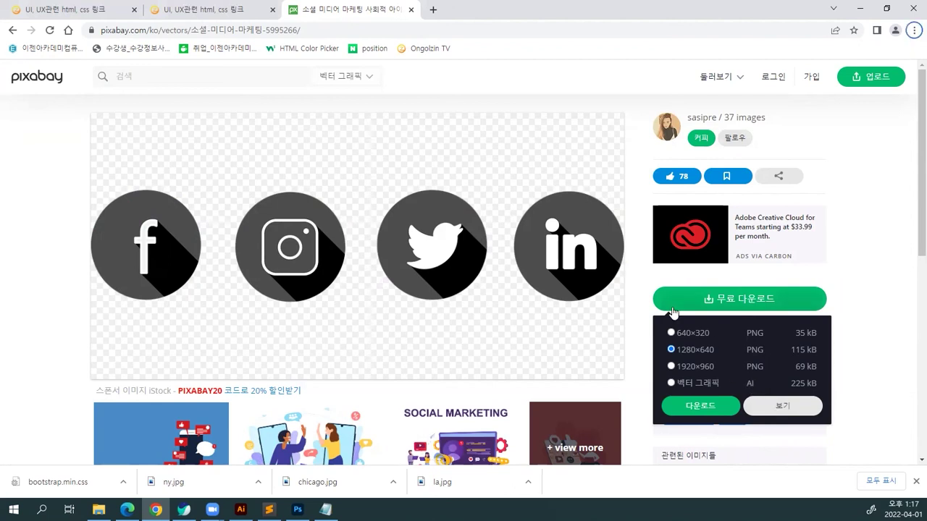
click(11, 33)
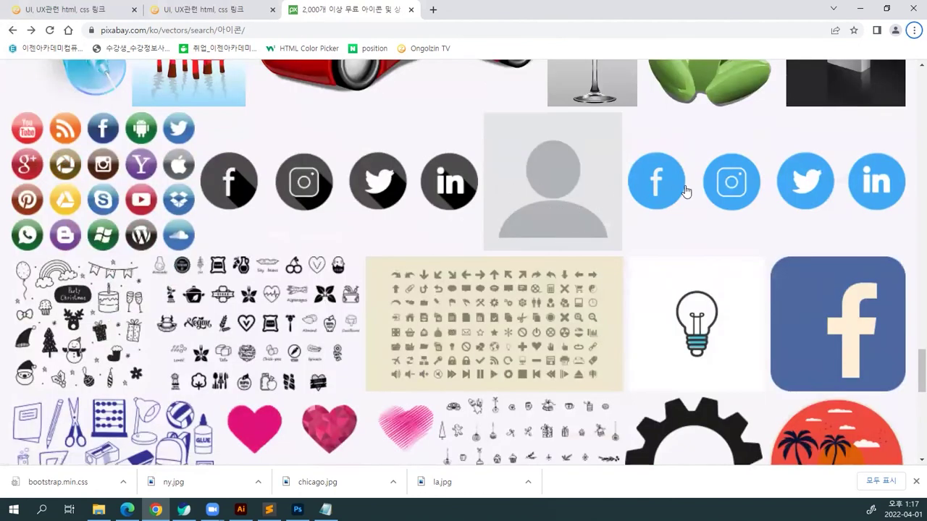
click(724, 184)
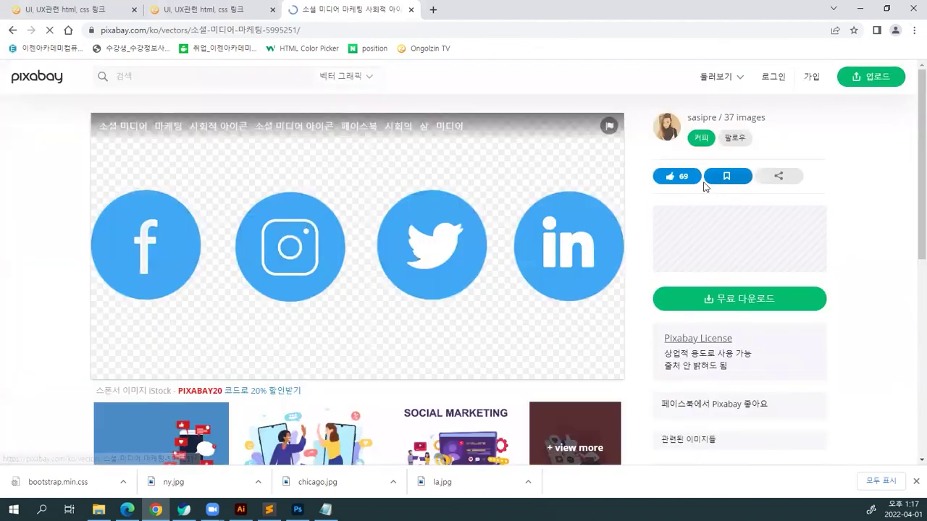
click(729, 305)
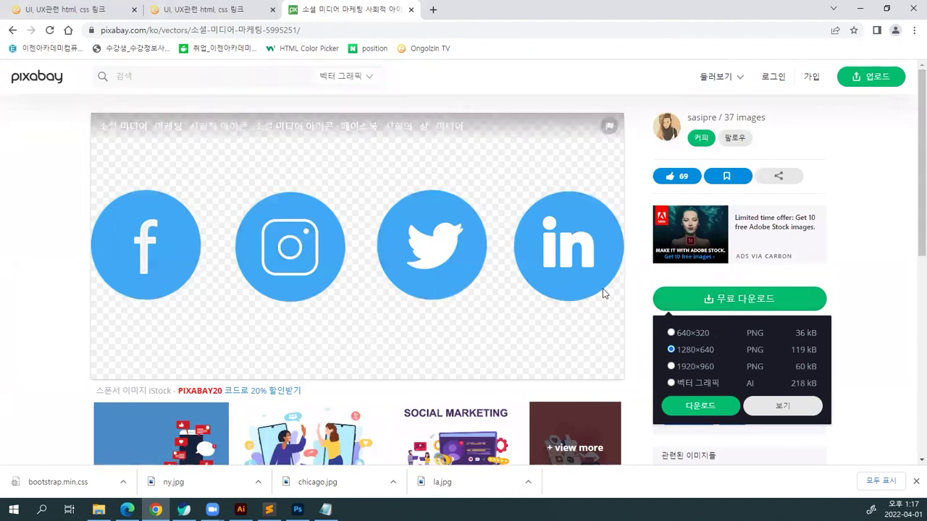
click(15, 31)
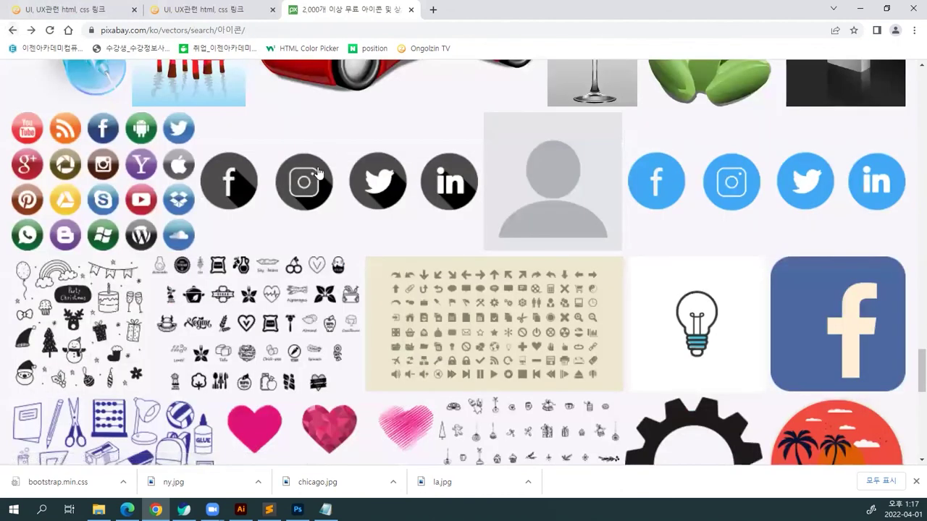
Open the detail page of the web icon set on the beige background.
click(469, 304)
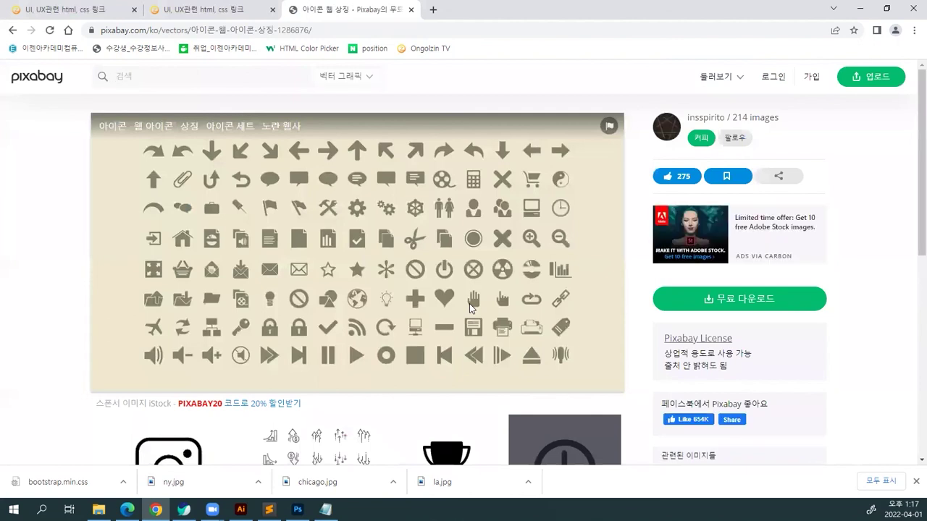